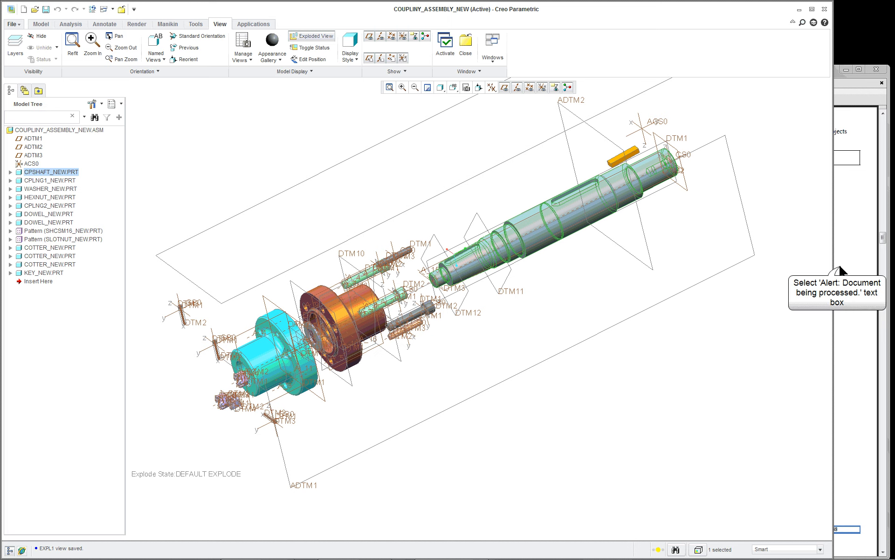
# Switch to CREO_Projects_Download.pdf in Acrobat, dismiss the reading-options prompt and examine the Coupling Shaft drawing pages
pyautogui.click(845, 259)
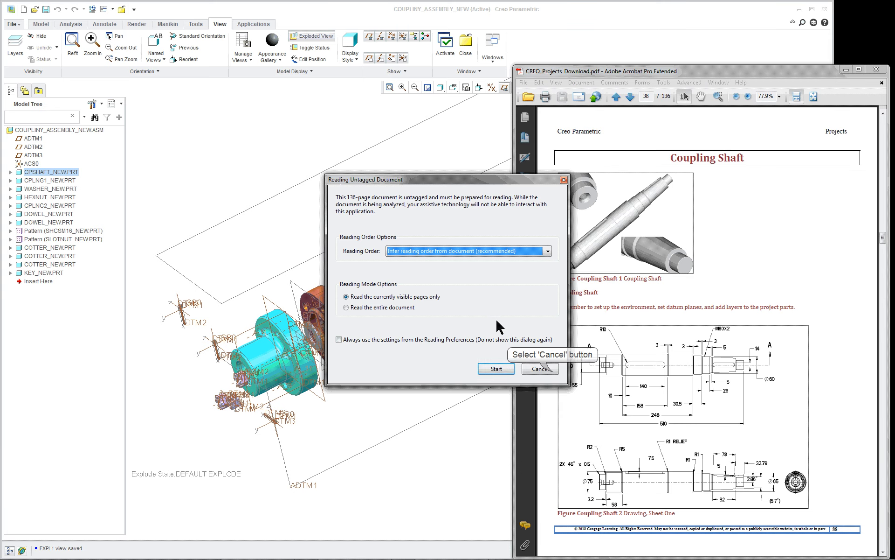
pyautogui.click(549, 369)
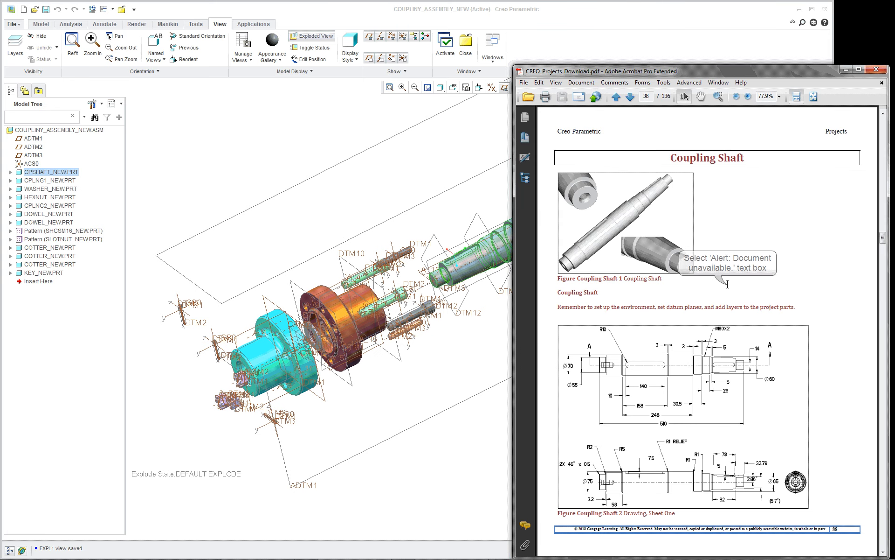
pyautogui.scroll(-15, 723, 294)
pyautogui.scroll(-20, 724, 285)
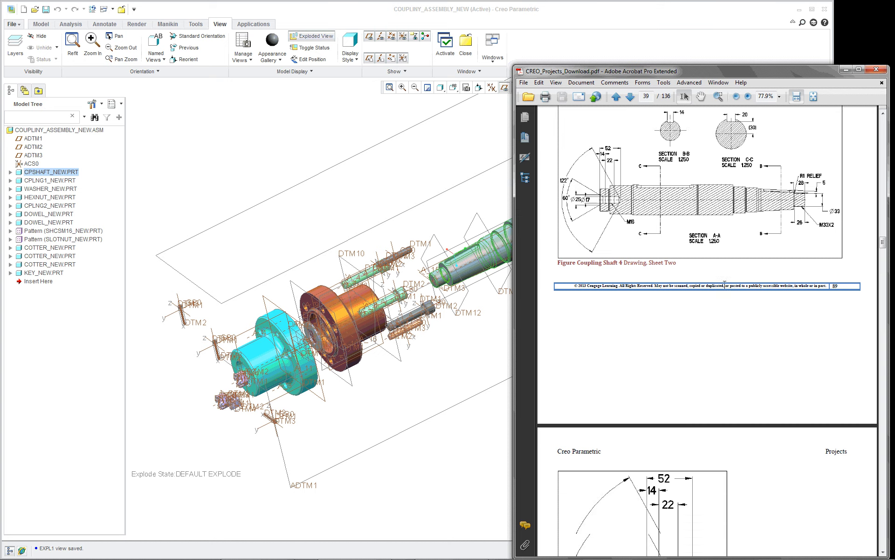
pyautogui.scroll(-20, 723, 285)
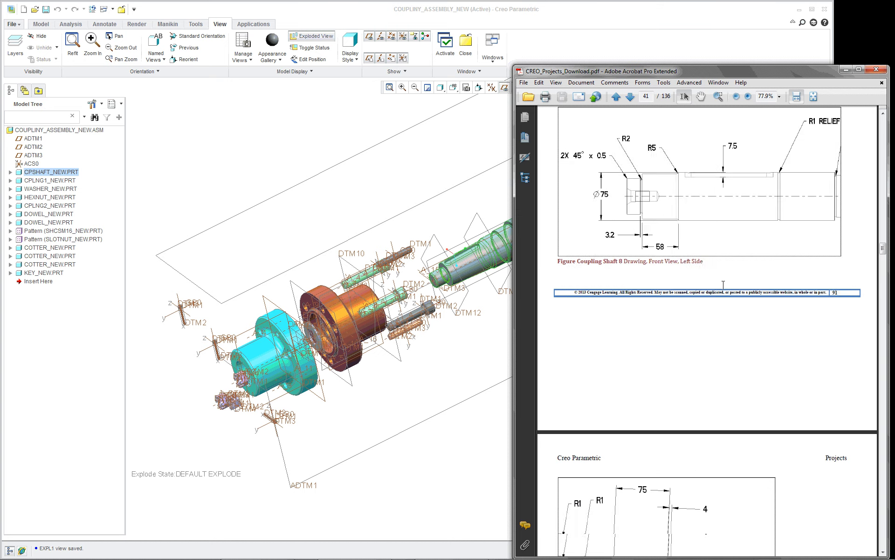
pyautogui.scroll(-15, 721, 293)
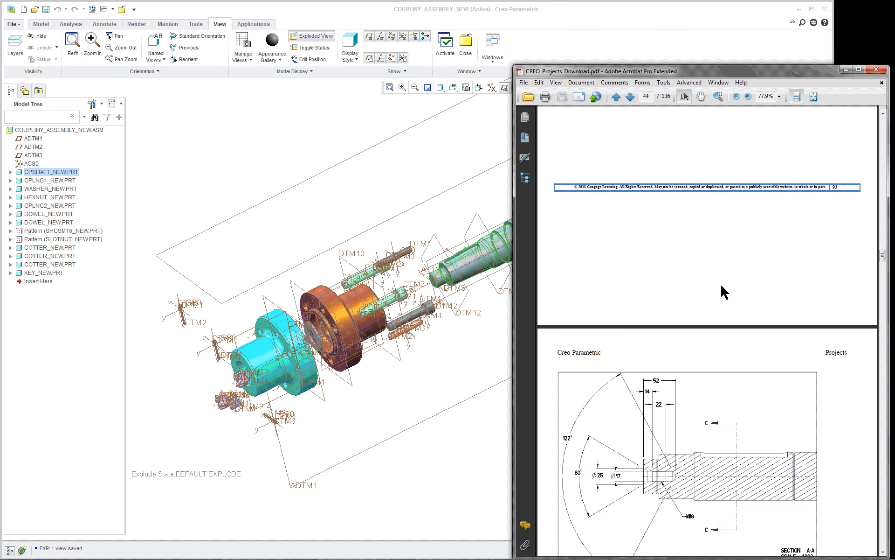
pyautogui.scroll(-5, 721, 284)
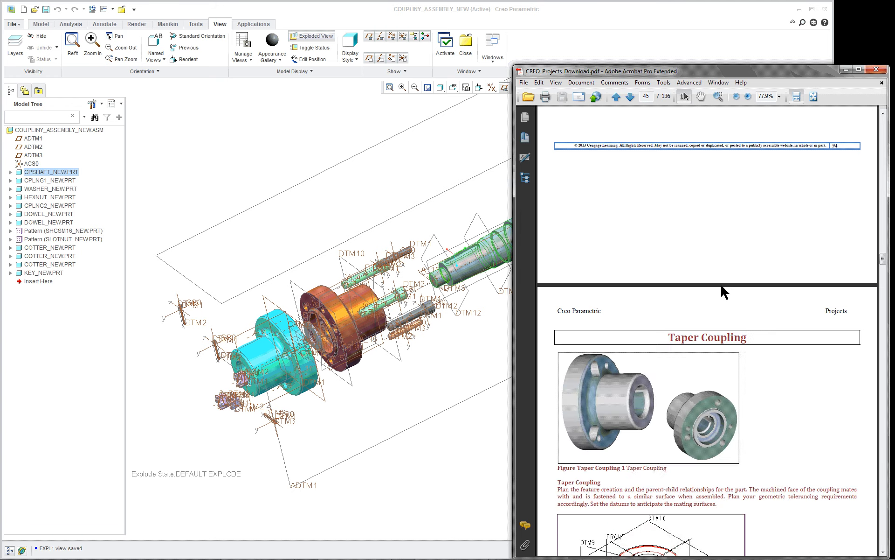
pyautogui.scroll(20, 720, 284)
pyautogui.scroll(20, 721, 285)
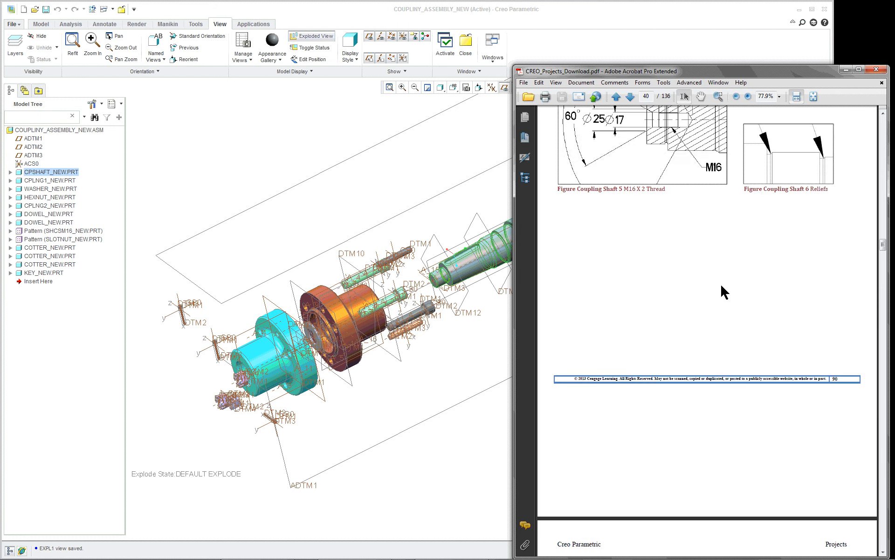
pyautogui.scroll(10, 721, 285)
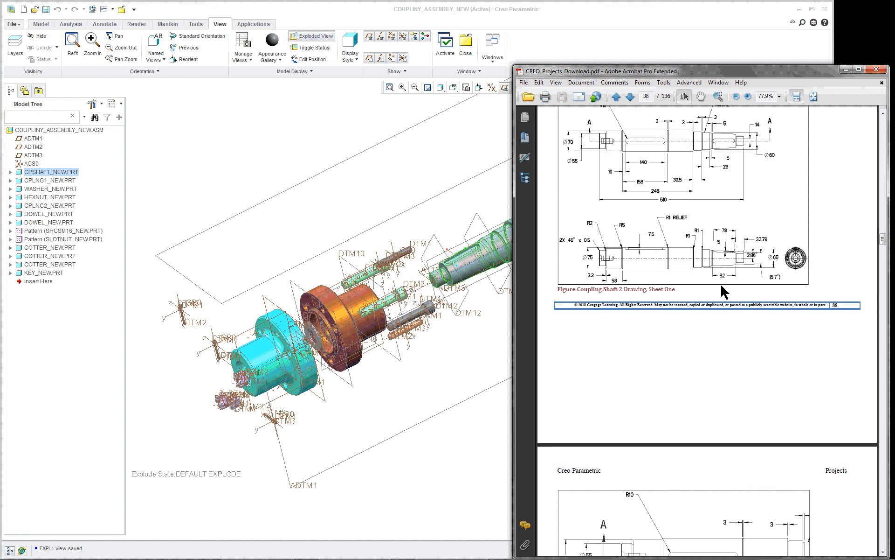
pyautogui.scroll(-2, 721, 286)
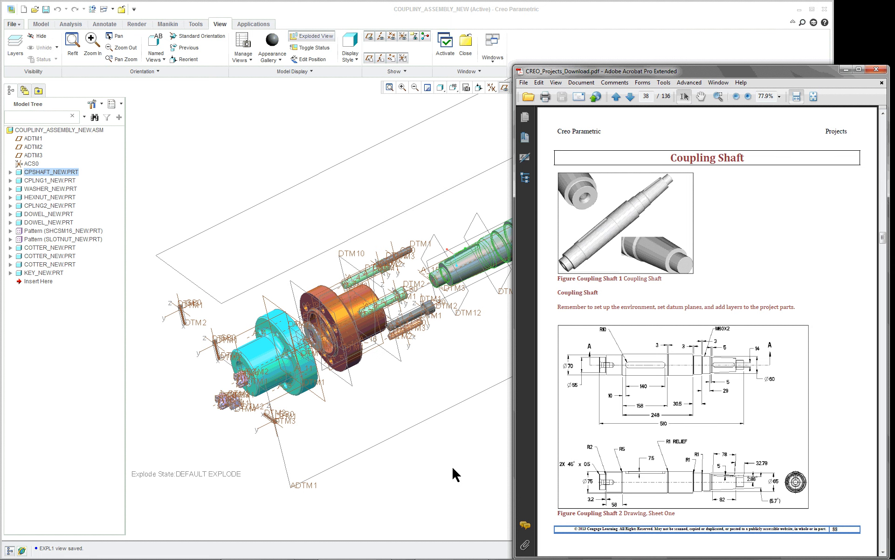
# Switch back to Creo Parametric, open the coupling shaft part from the exploded assembly and set it to the default orientation
pyautogui.click(556, 23)
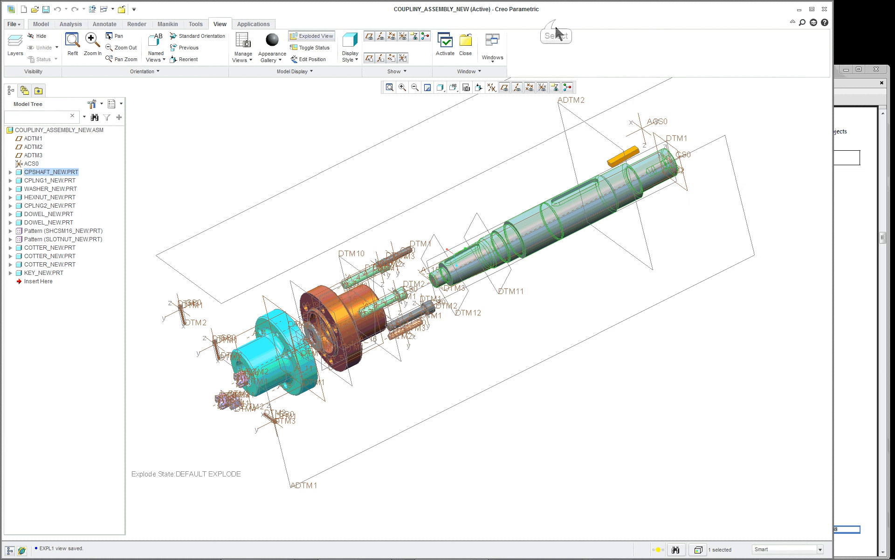
pyautogui.rightClick(554, 275)
pyautogui.click(575, 303)
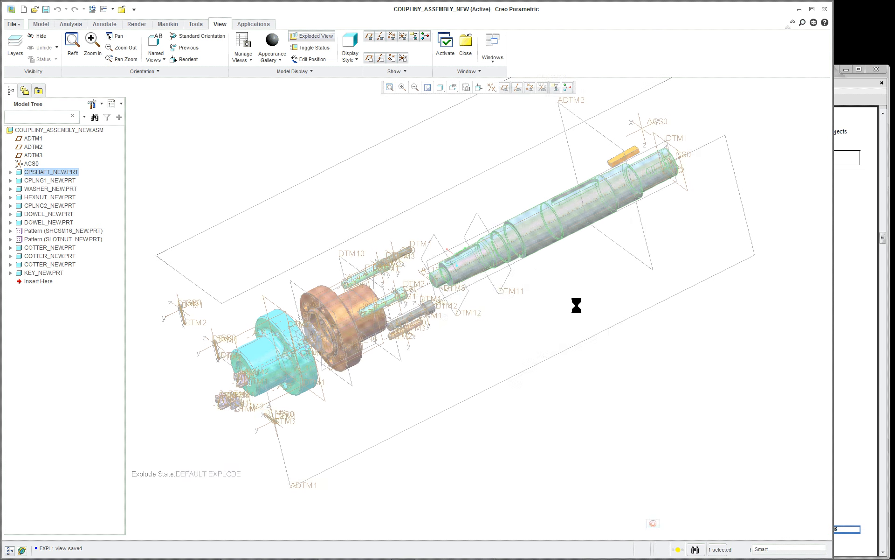
pyautogui.click(472, 87)
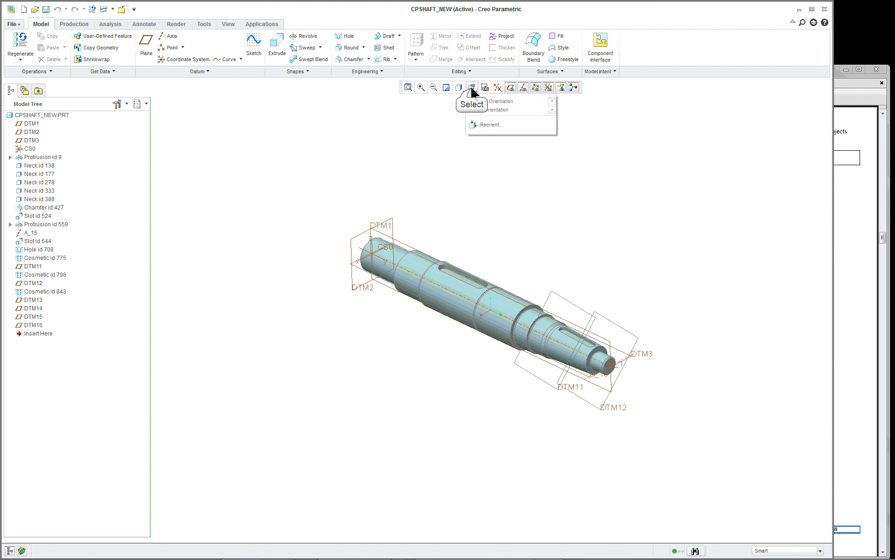
pyautogui.click(487, 110)
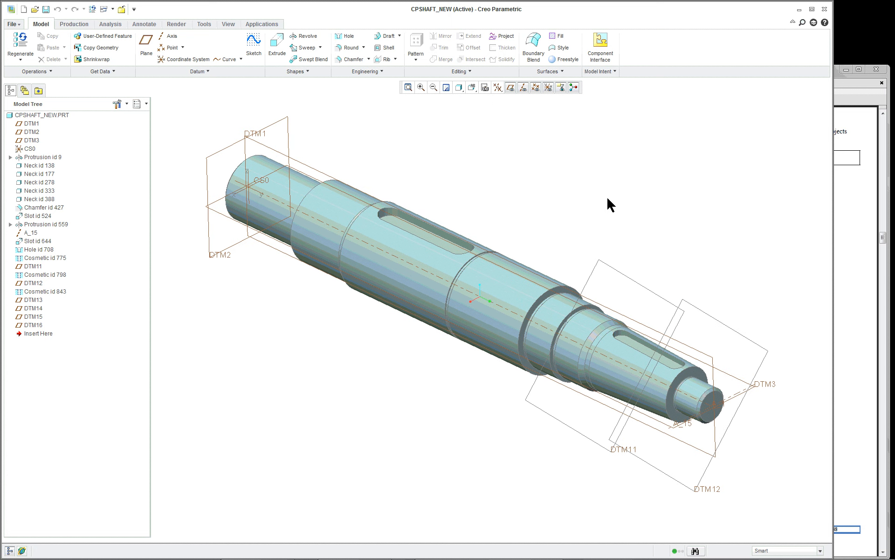
# Start the Model Player, rewind to the beginning of the feature list and replay the shaft through feature 5, the protrusion
pyautogui.click(204, 24)
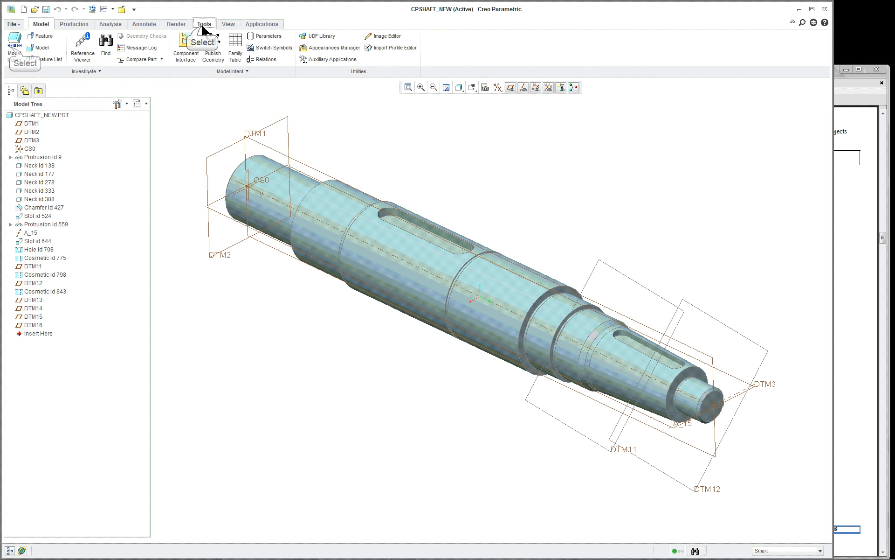
pyautogui.click(15, 44)
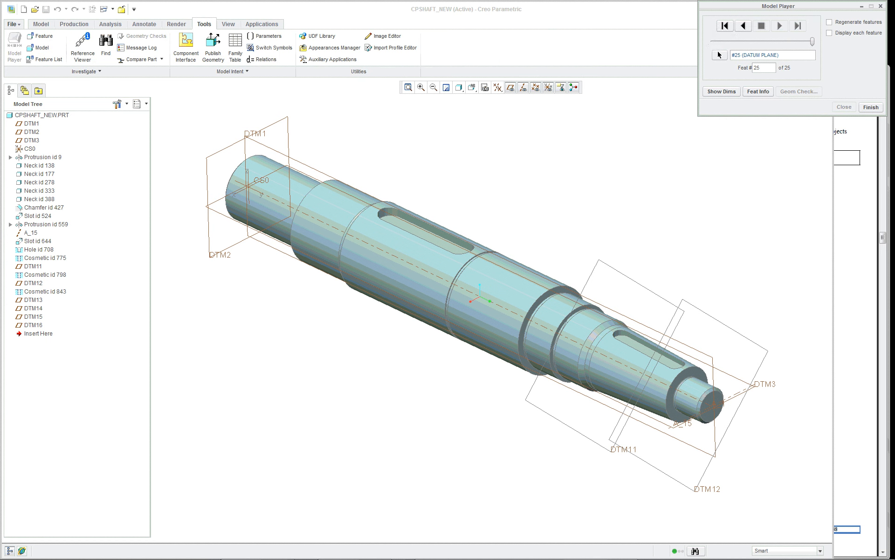
pyautogui.click(724, 27)
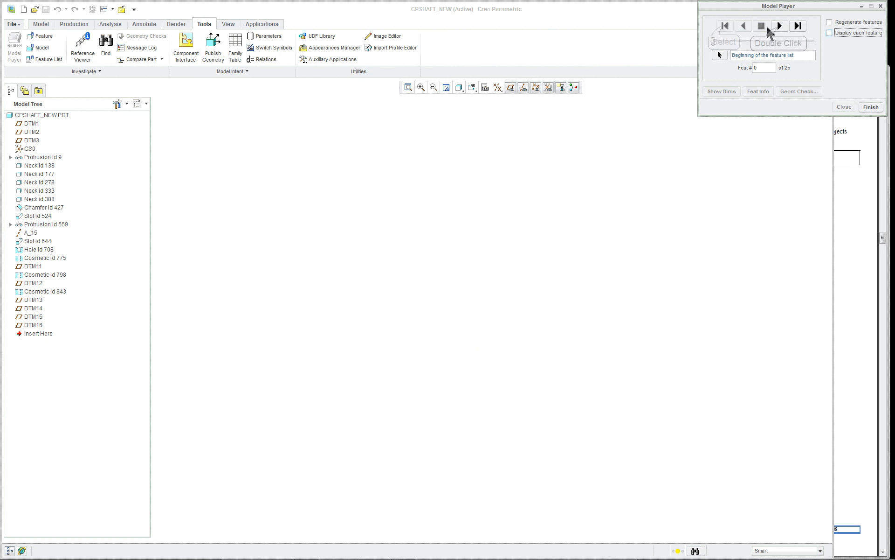
pyautogui.click(780, 26)
pyautogui.click(780, 26)
pyautogui.click(780, 26)
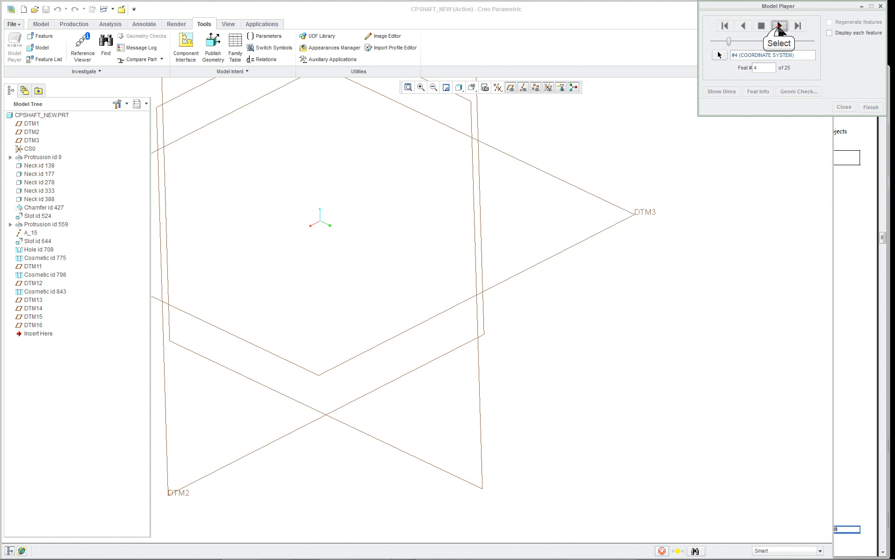
pyautogui.click(780, 26)
pyautogui.click(780, 26)
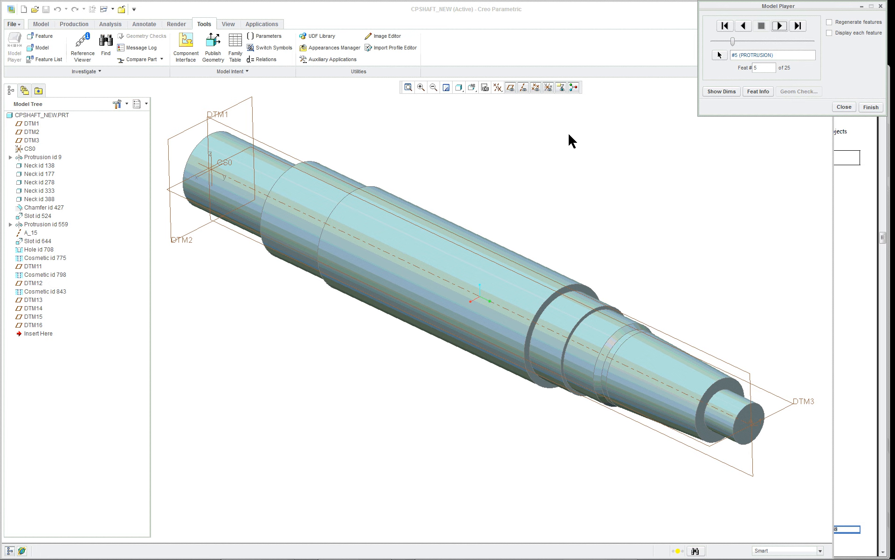
# Inspect the base protrusion and its tapered end surface, restore the default orientation and clear the selection
pyautogui.click(457, 284)
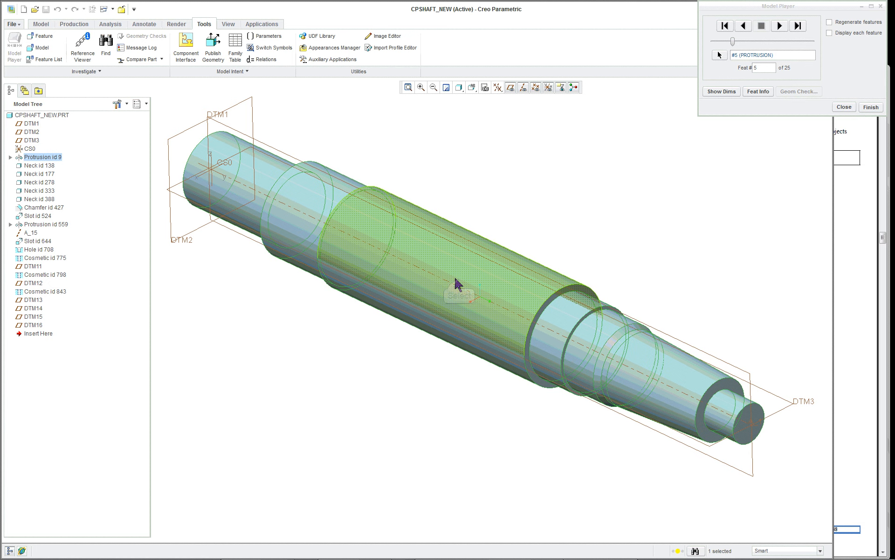
pyautogui.moveTo(455, 278); pyautogui.dragTo(475, 278, button='middle')
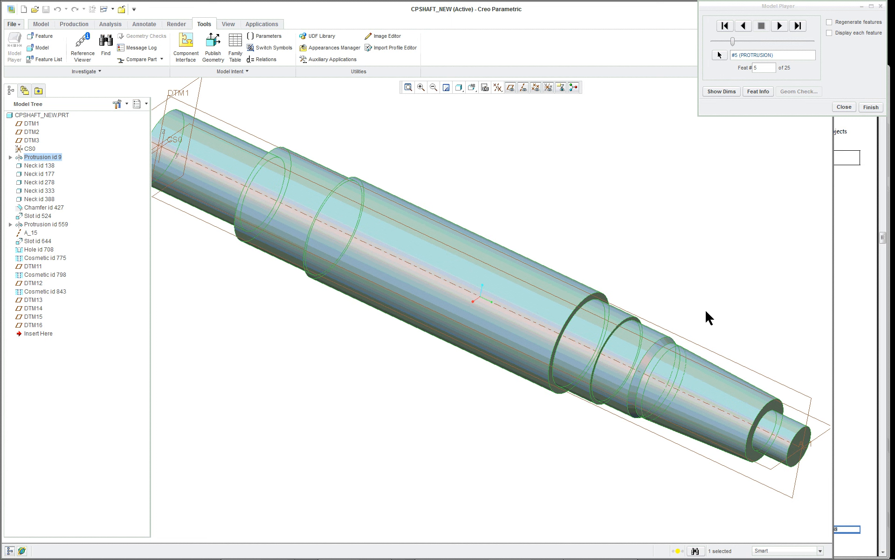
pyautogui.click(472, 87)
pyautogui.click(480, 110)
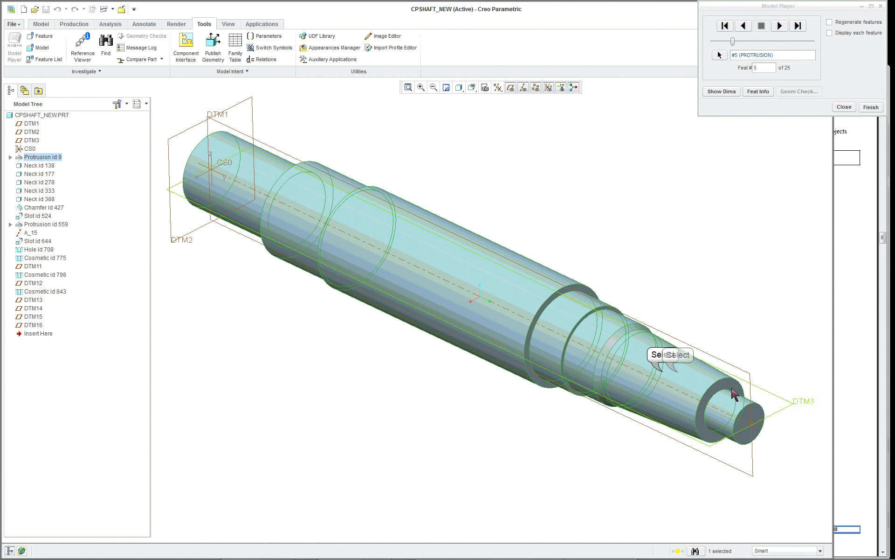
pyautogui.click(667, 371)
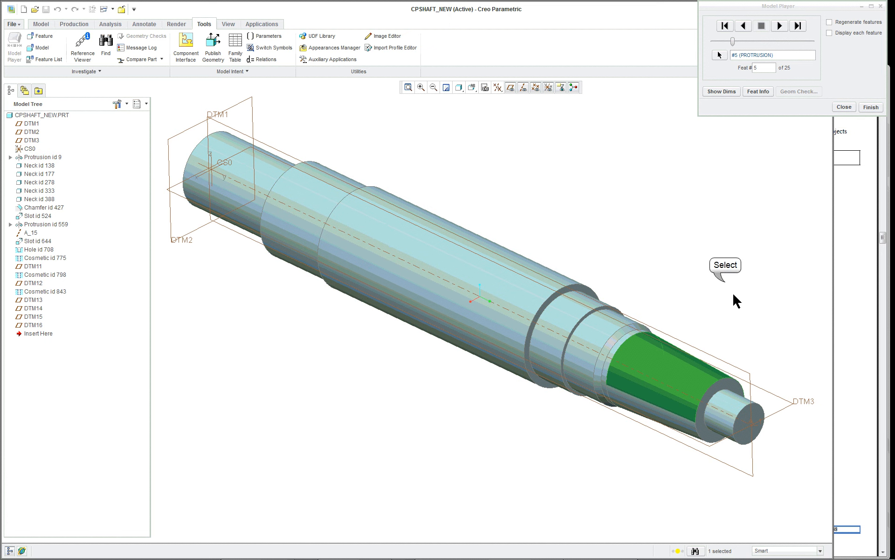
pyautogui.click(725, 282)
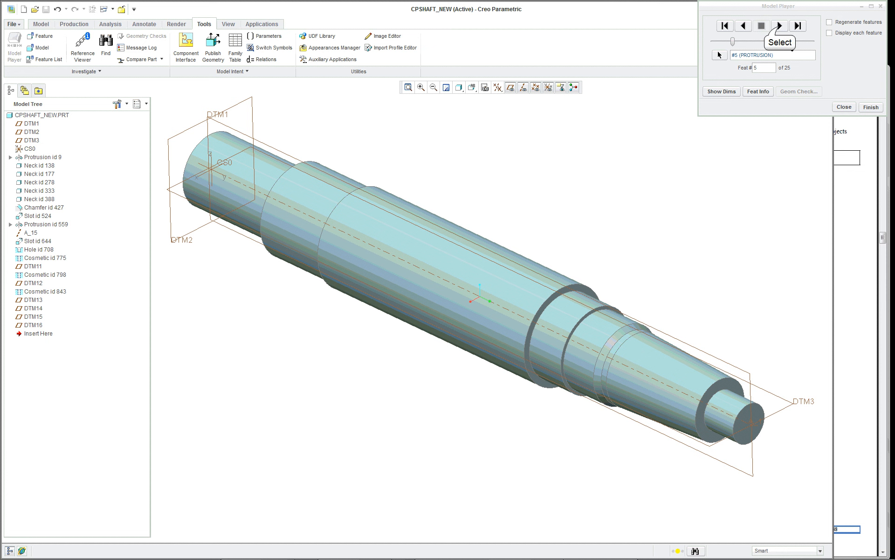
# Advance the model replay to feature 6 and display the dimensions of this neck for a close look
pyautogui.click(780, 26)
pyautogui.click(726, 92)
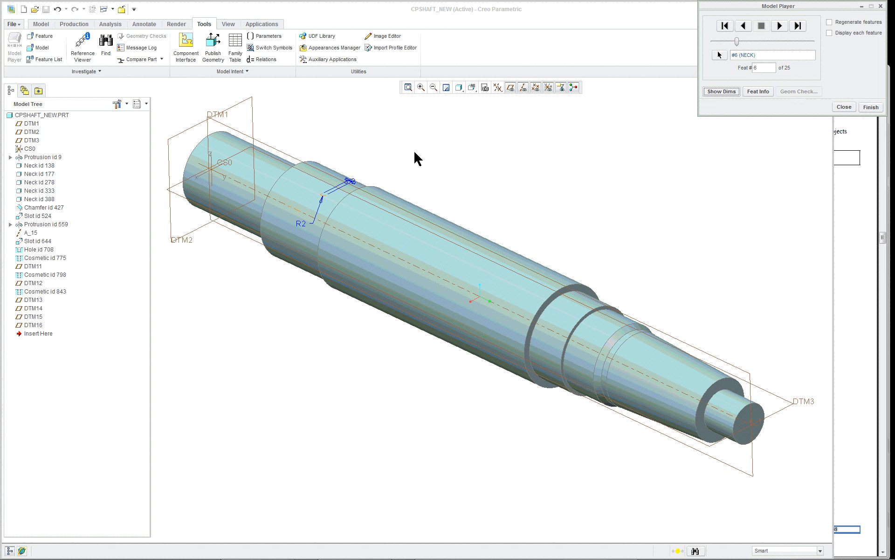
pyautogui.scroll(6, 373, 191)
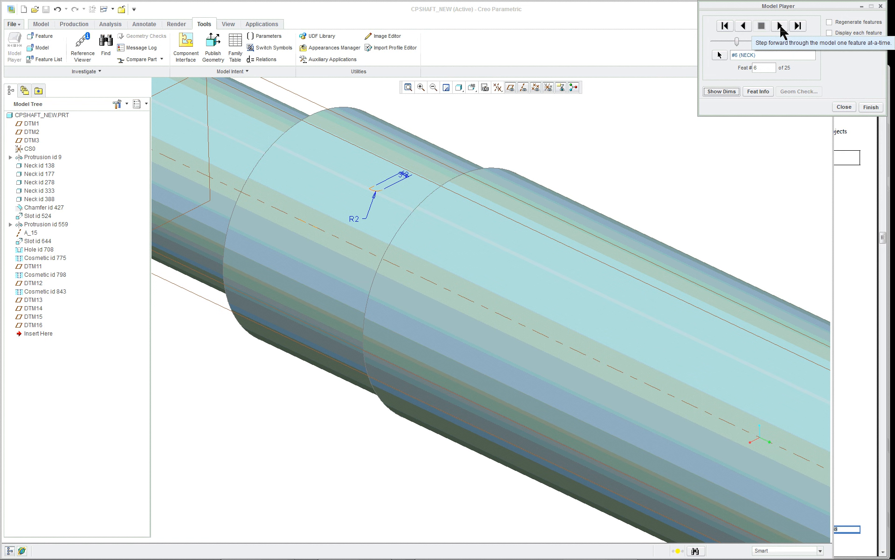
# Advance the model replay to feature 7 and examine the neck cut around the shaft's largest diameter
pyautogui.click(781, 27)
pyautogui.click(780, 27)
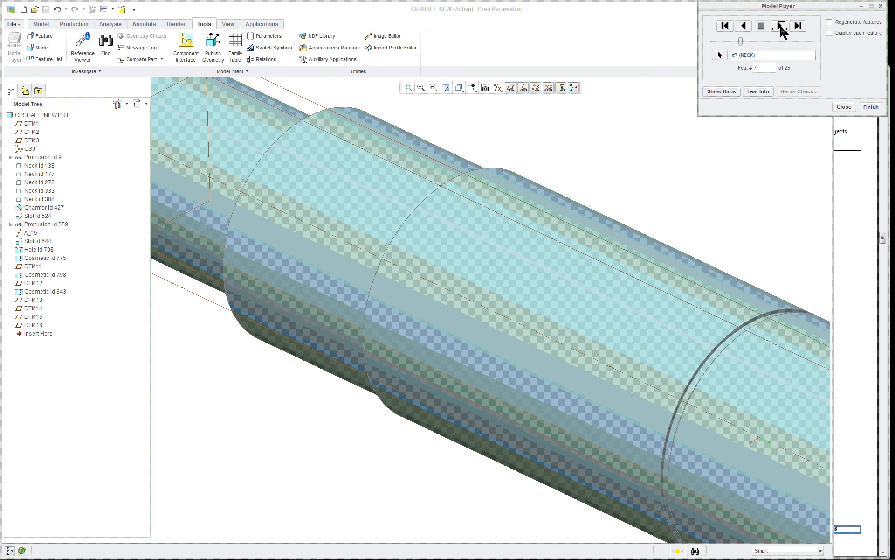
pyautogui.scroll(5, 606, 192)
pyautogui.scroll(-5, 791, 237)
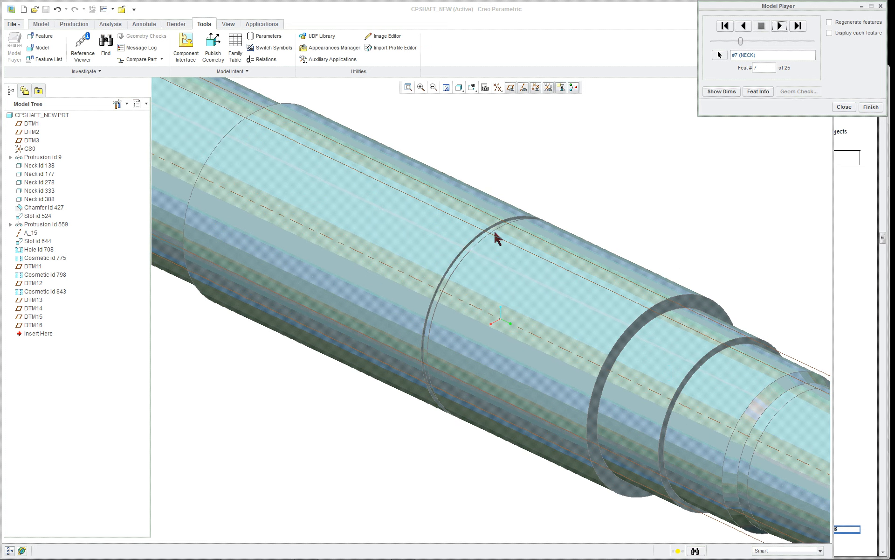
# Advance the model replay to feature 8 and display the neck's dimensions near the tapered end
pyautogui.click(780, 27)
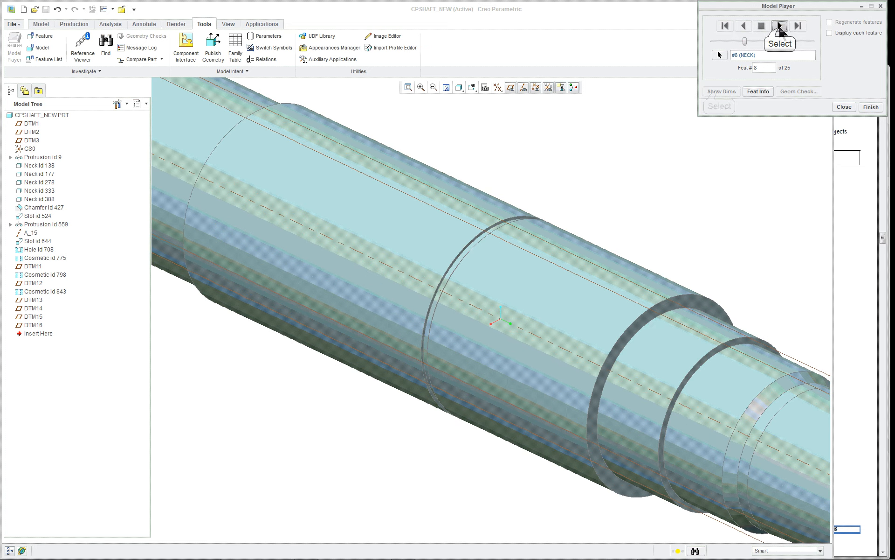
pyautogui.click(721, 92)
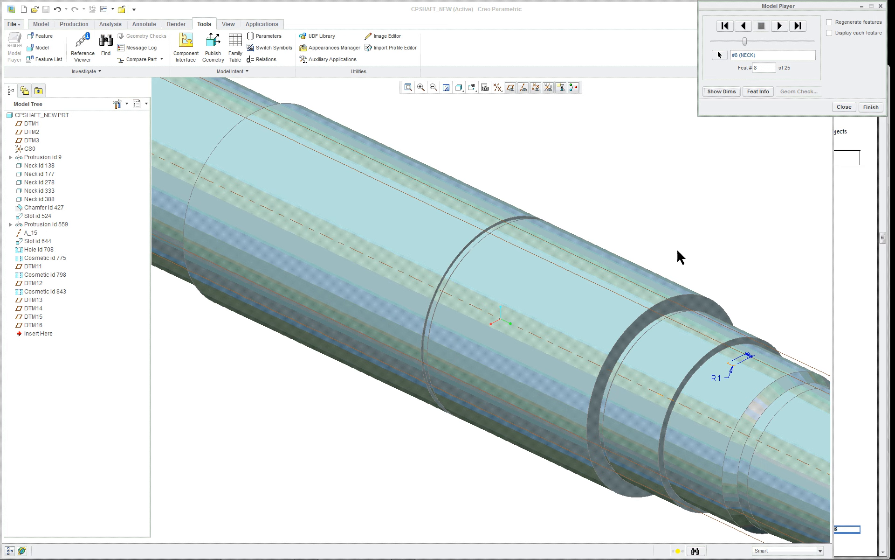
pyautogui.scroll(-8, 765, 274)
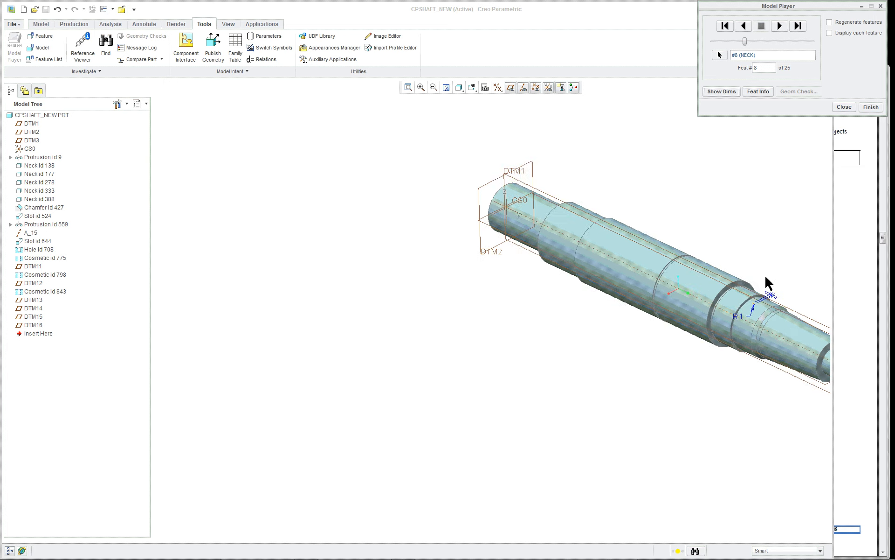
pyautogui.scroll(5, 766, 275)
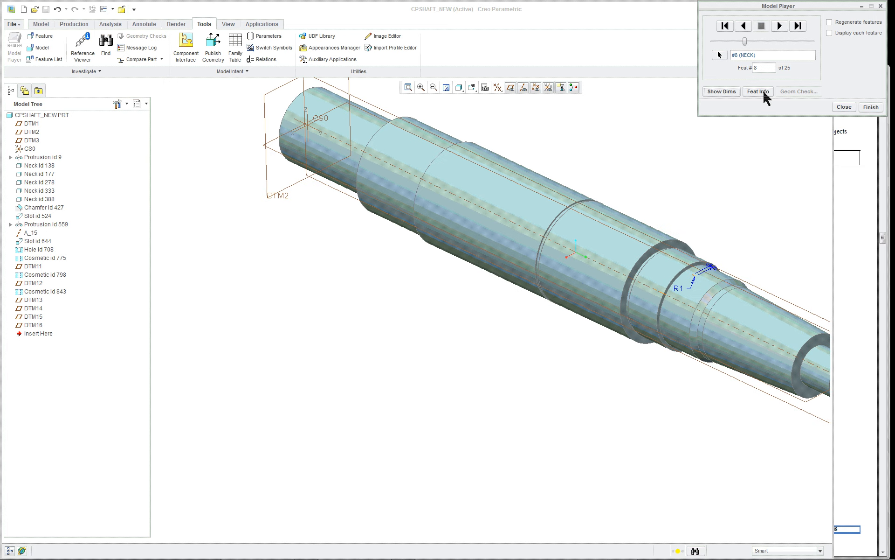
pyautogui.click(719, 91)
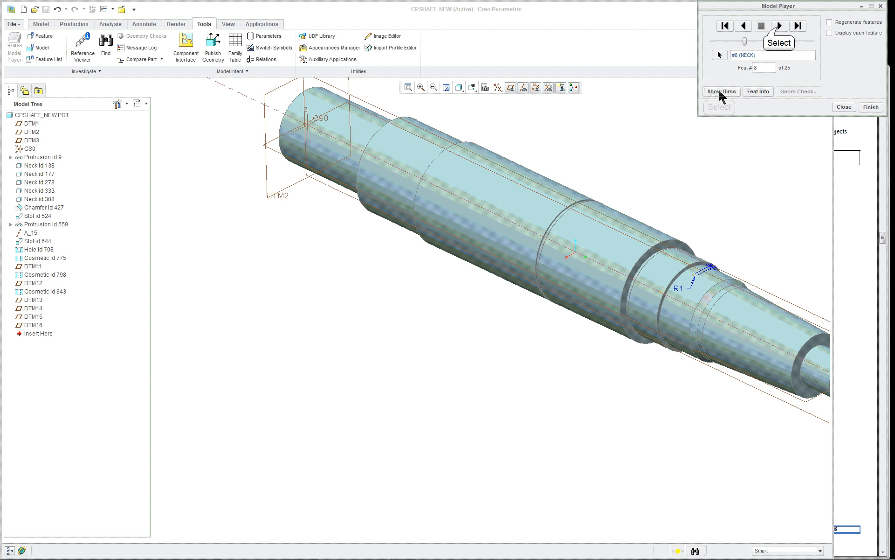
# Advance the model replay to feature 9, highlight the neck beside the taper to inspect it, and deselect it
pyautogui.click(779, 26)
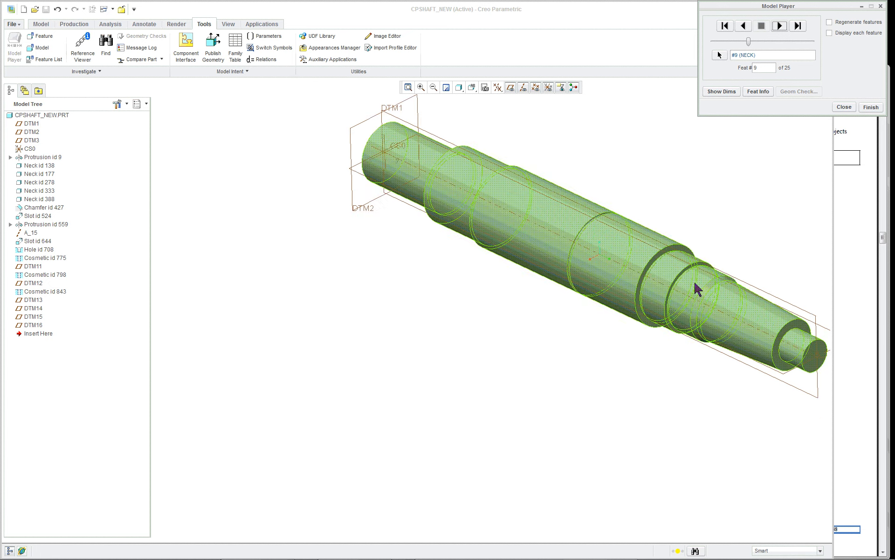
pyautogui.scroll(4, 696, 287)
pyautogui.click(673, 246)
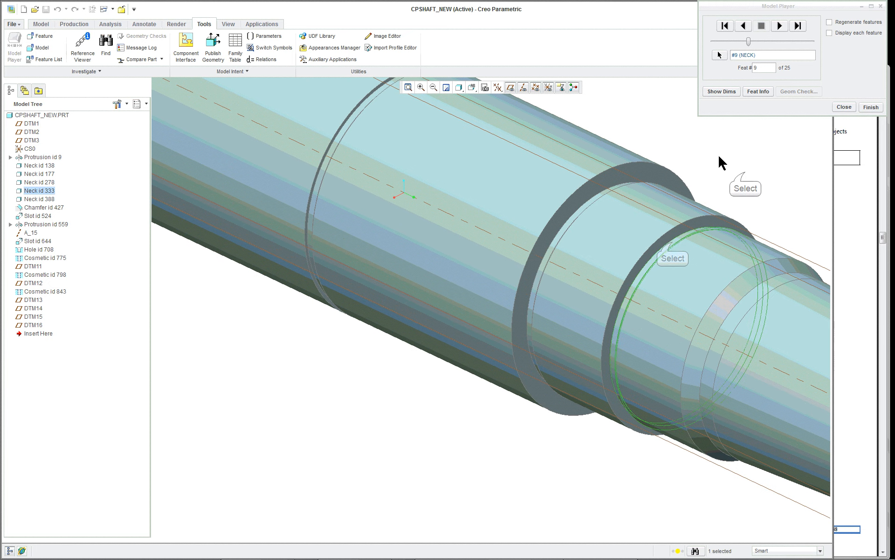
pyautogui.click(745, 173)
pyautogui.scroll(-4, 746, 172)
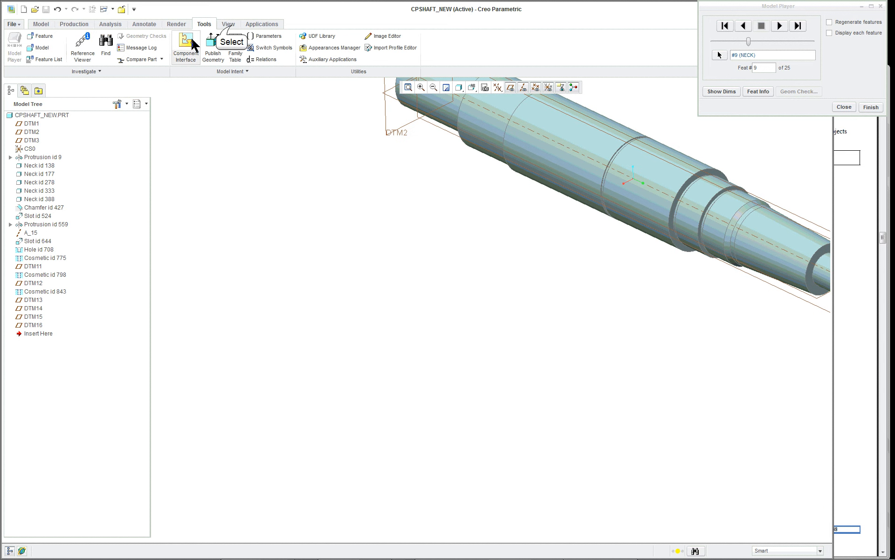
# Advance the model replay through features 10 and 11, displaying the dimensions of the neck and of the chamfer on the shaft ends
pyautogui.click(227, 24)
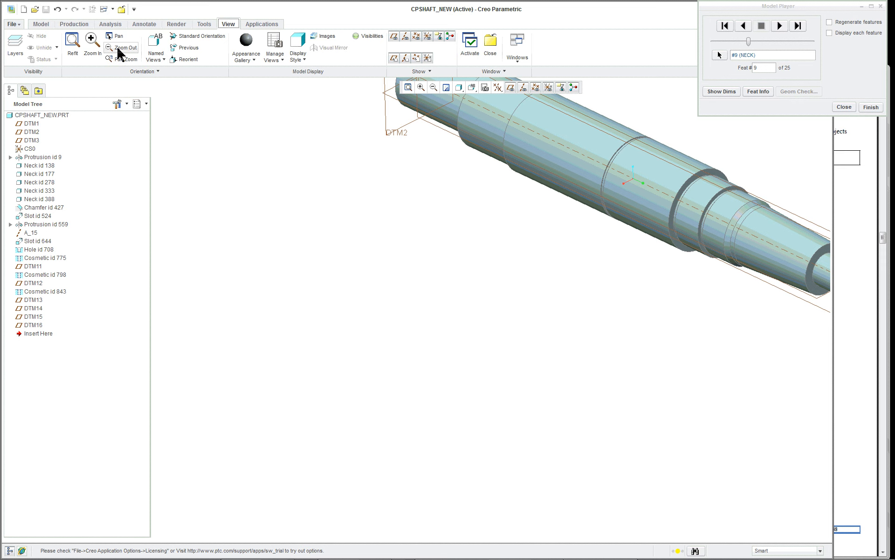
pyautogui.click(78, 46)
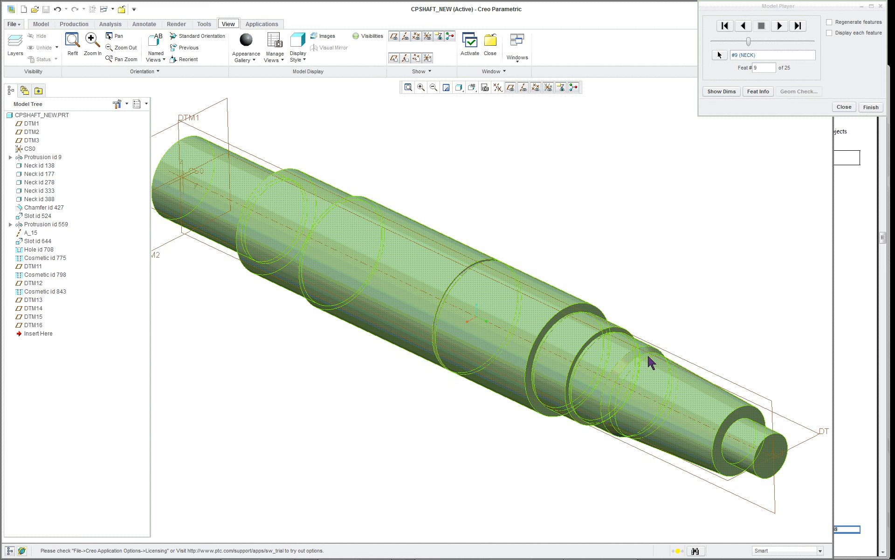
pyautogui.click(780, 27)
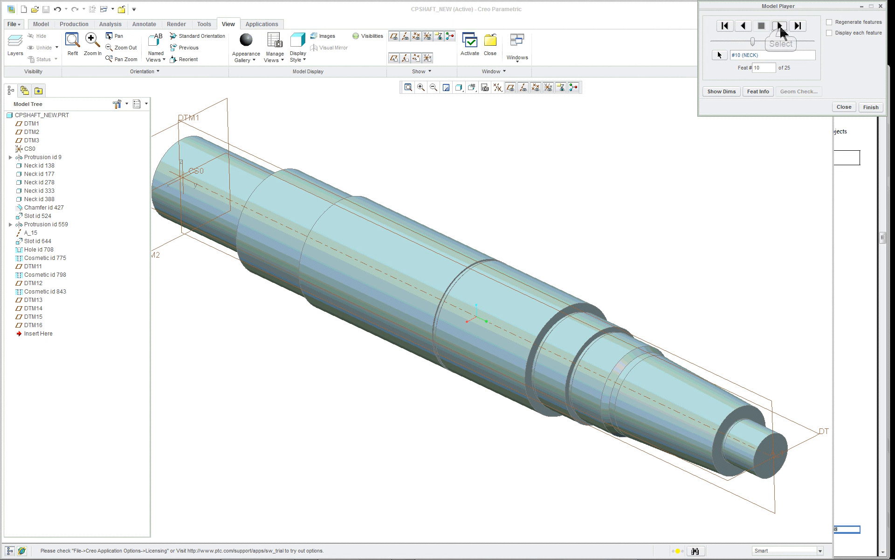
pyautogui.click(718, 93)
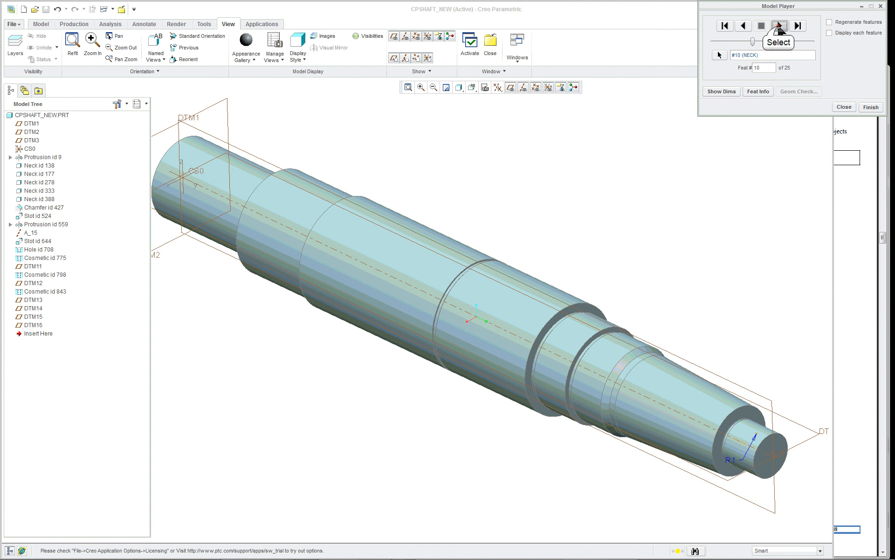
pyautogui.click(779, 27)
pyautogui.click(722, 92)
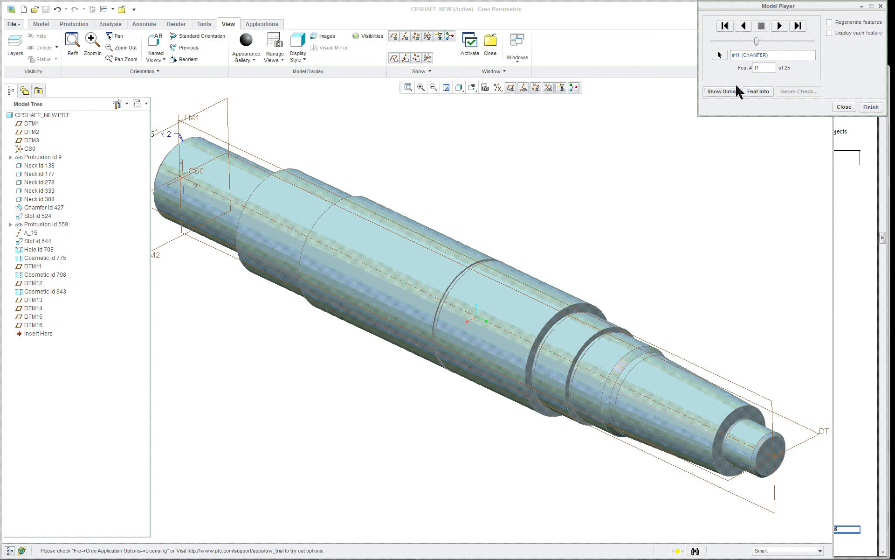
# Advance the model replay to feature 12 and display the dimensions of the slot cut along the shaft's large middle section
pyautogui.click(780, 27)
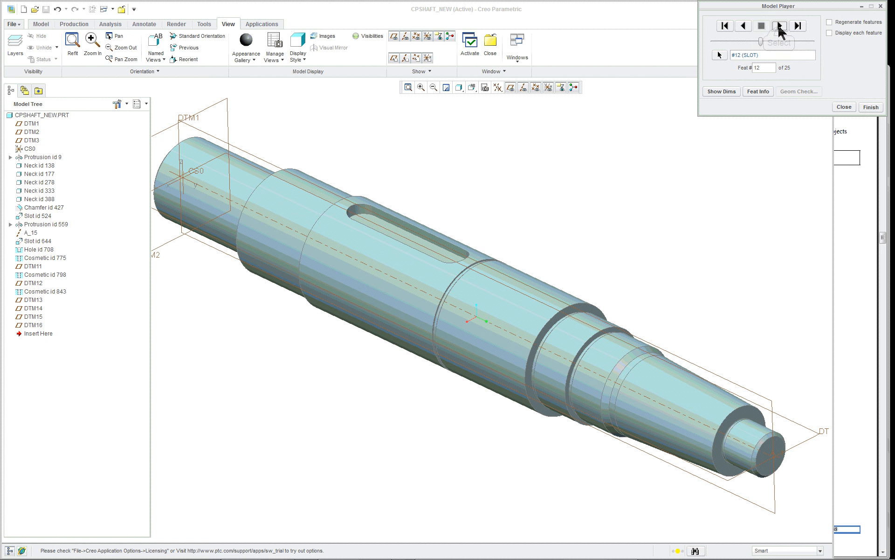
pyautogui.click(721, 91)
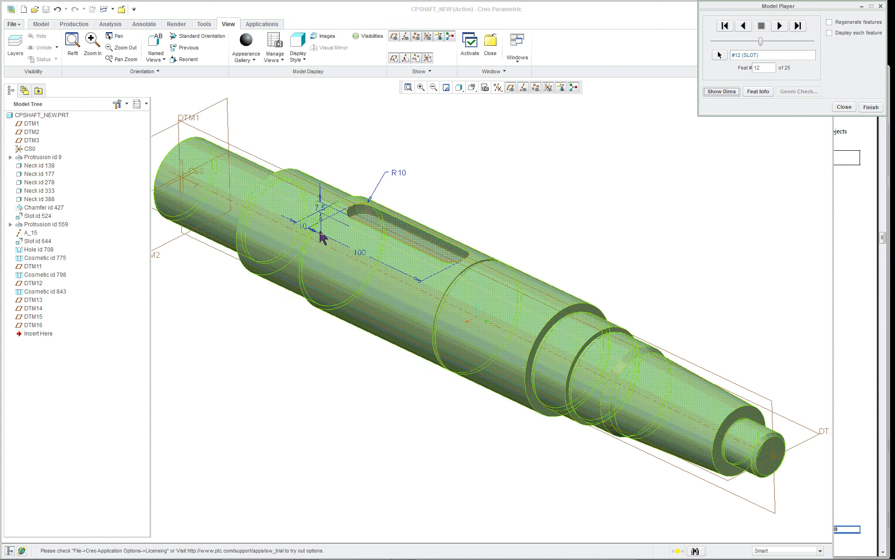
pyautogui.scroll(1, 294, 216)
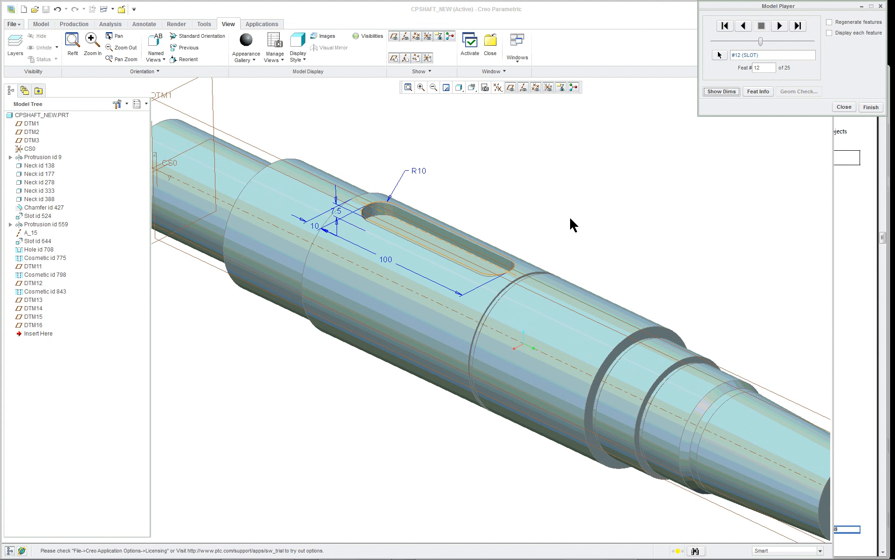
pyautogui.scroll(-3, 705, 186)
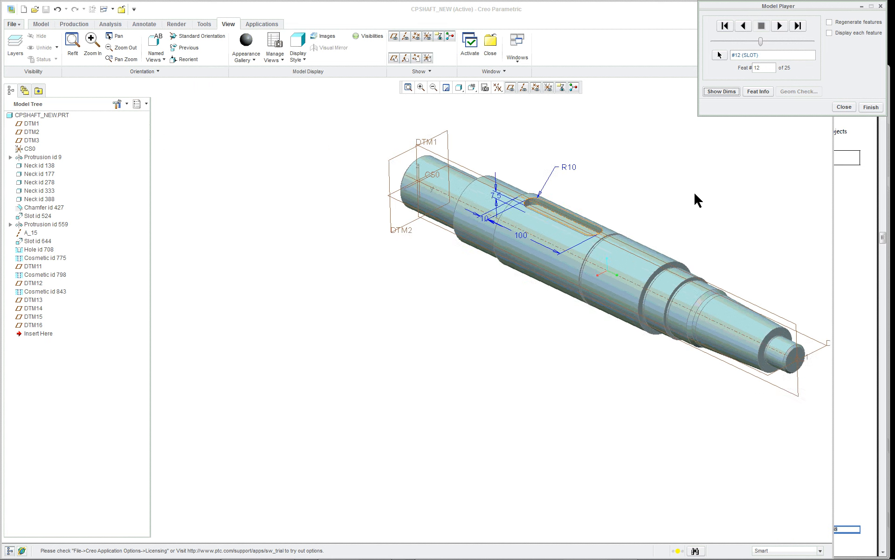
pyautogui.scroll(1, 759, 201)
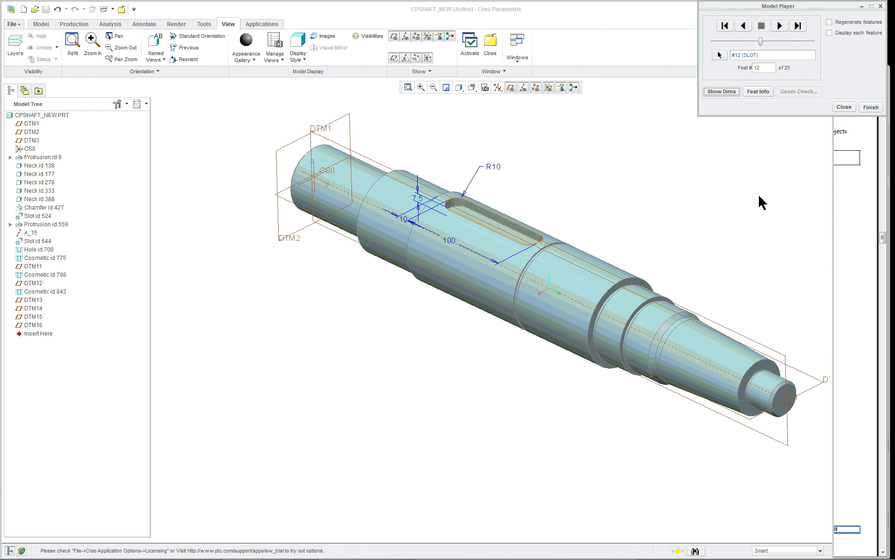
pyautogui.scroll(1, 759, 196)
pyautogui.click(498, 87)
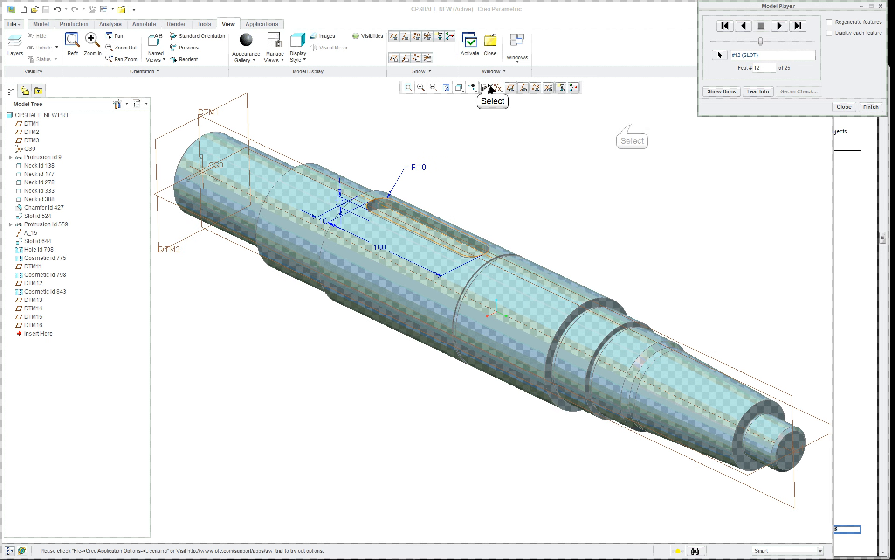
# Advance the model replay to feature 13 and examine the revolved protrusion's dimensions at the shoulder beside the slot
pyautogui.click(780, 26)
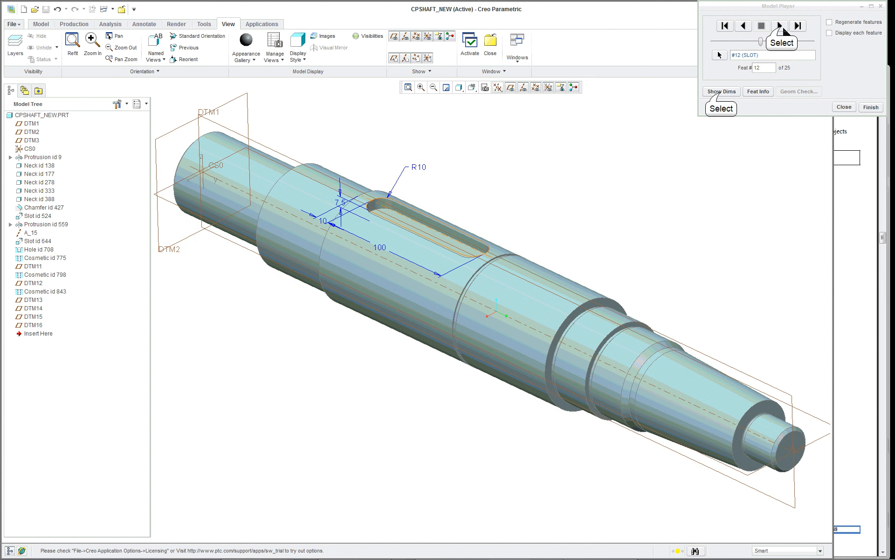
pyautogui.click(721, 92)
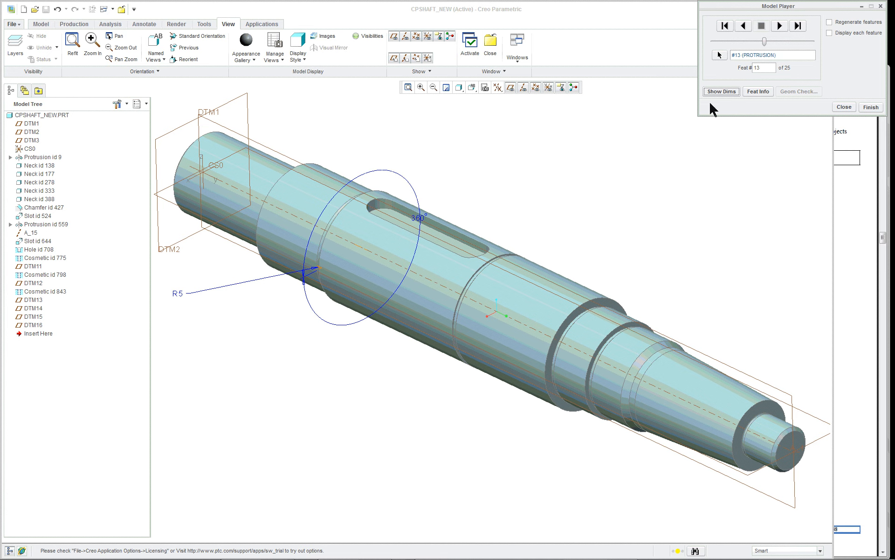
pyautogui.scroll(5, 280, 296)
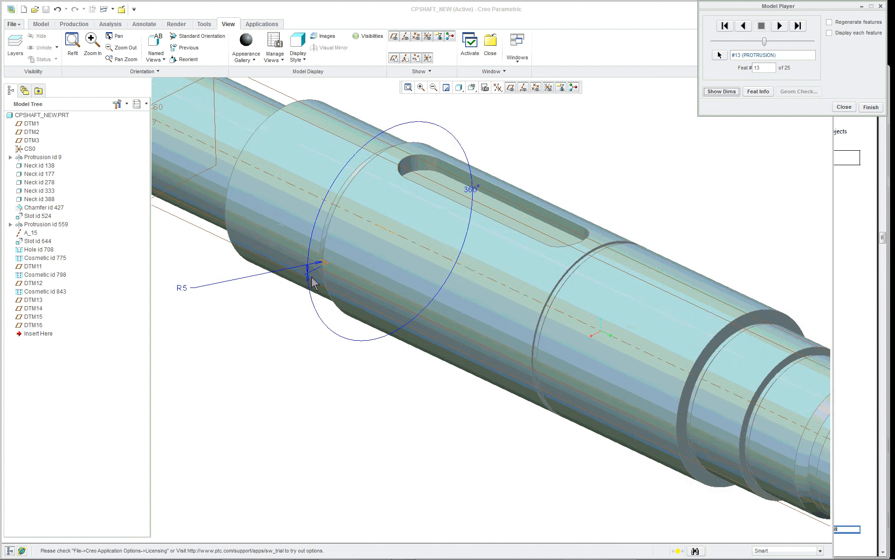
pyautogui.scroll(-6, 352, 247)
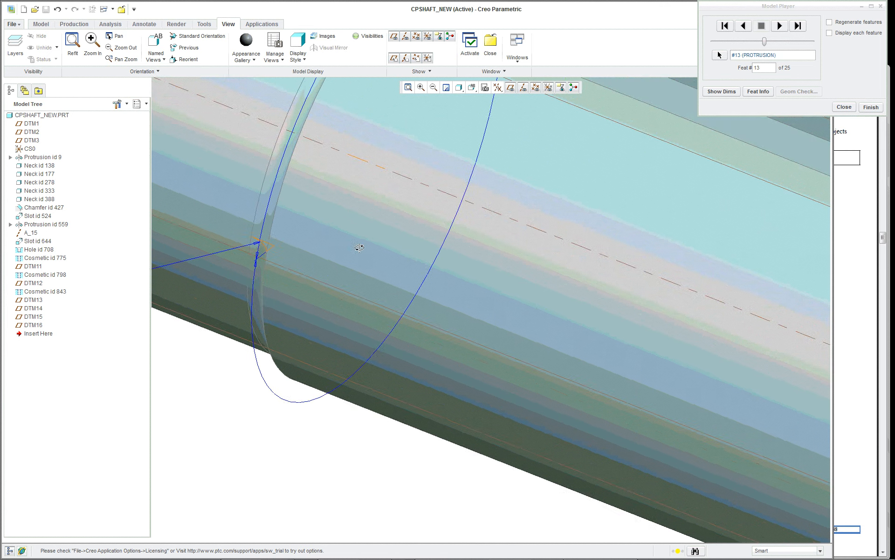
pyautogui.scroll(-3, 597, 280)
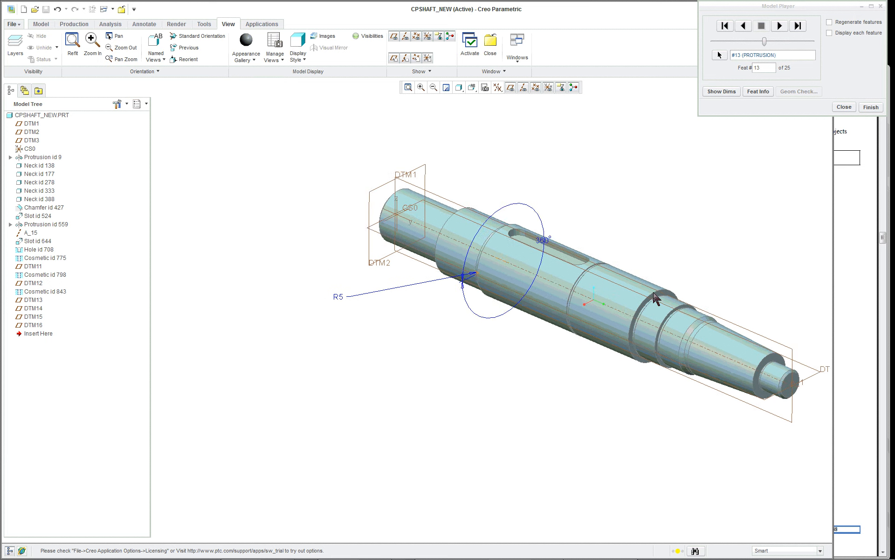
pyautogui.scroll(-1, 762, 303)
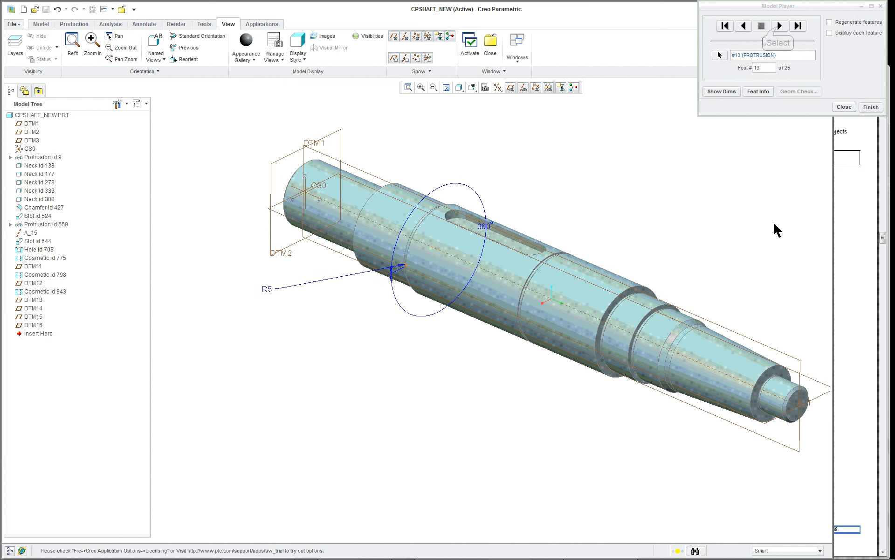
# Advance the model replay past the feature 14 datum axis to feature 15 and examine the dimensions of the slot on the tapered end
pyautogui.click(779, 28)
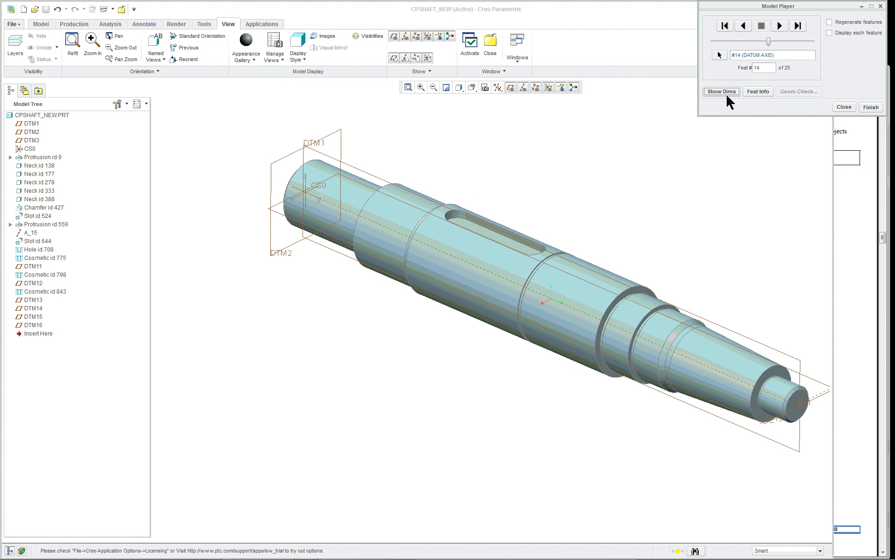
pyautogui.click(778, 27)
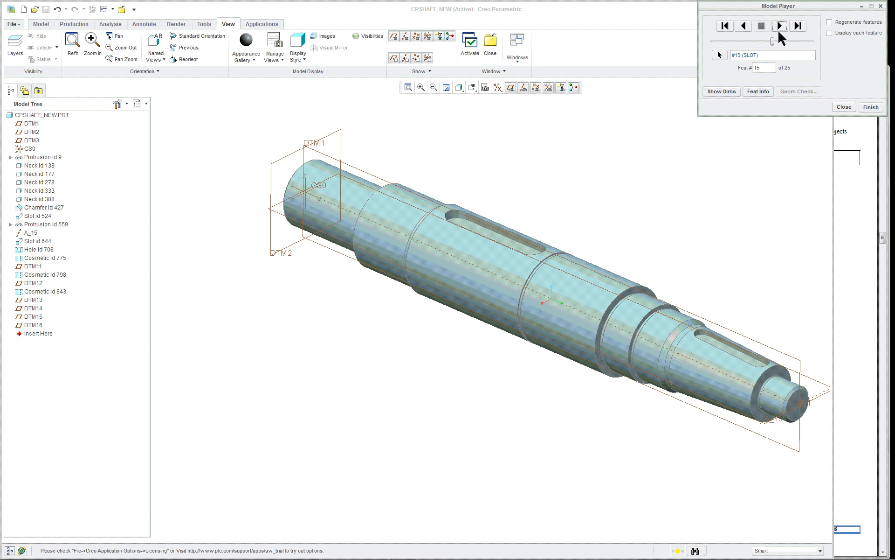
pyautogui.click(726, 92)
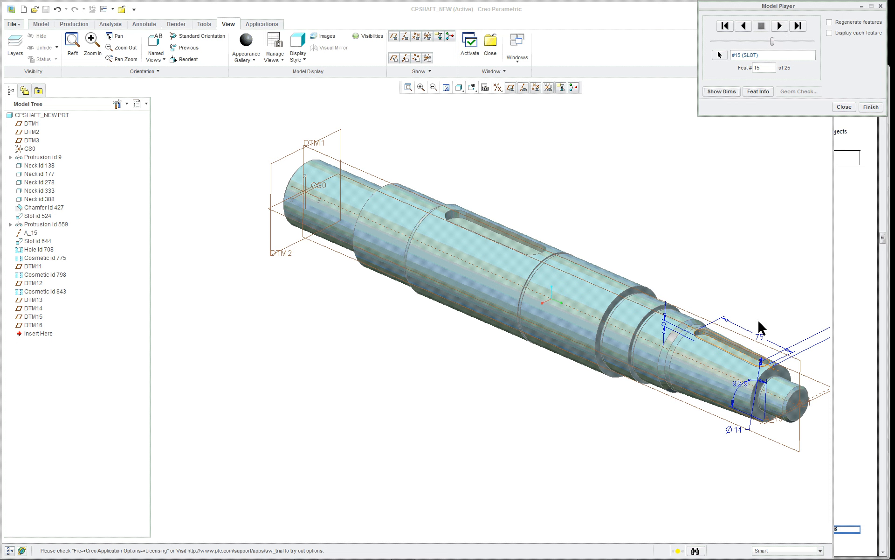
pyautogui.scroll(-5, 819, 362)
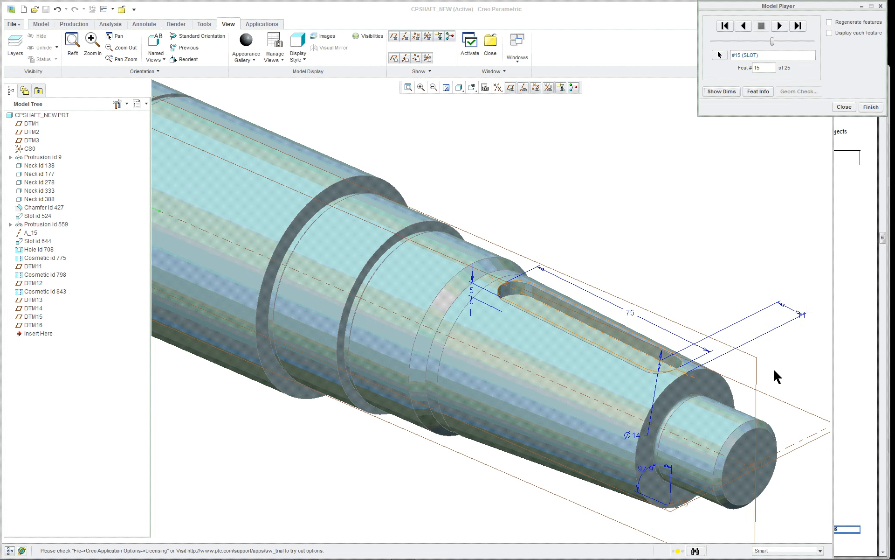
pyautogui.scroll(-2, 629, 386)
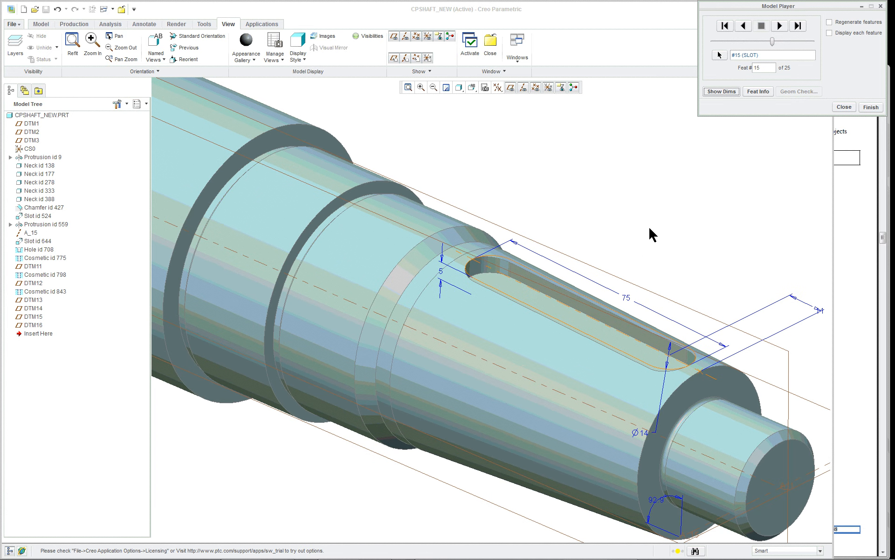
pyautogui.scroll(3, 651, 238)
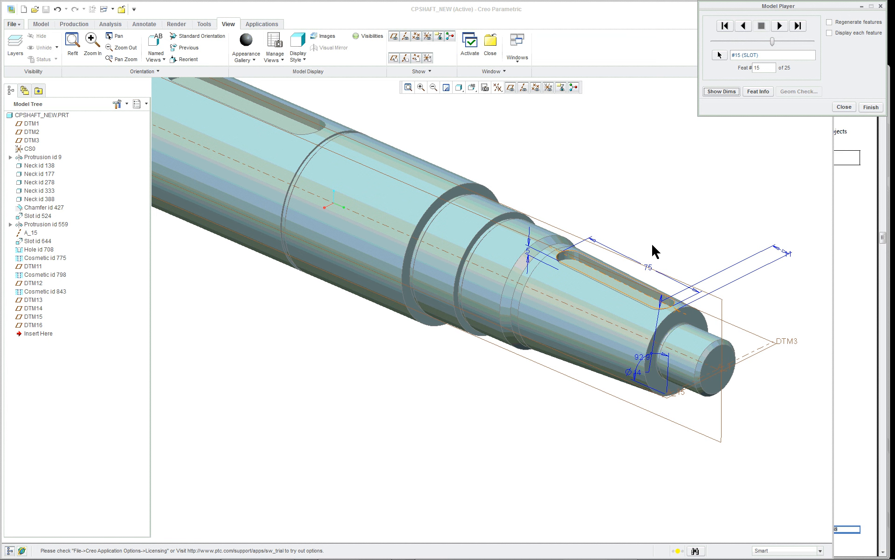
# Advance the model replay to feature 16 and examine the dimensions of the hole in the shaft end at DTM1
pyautogui.click(780, 26)
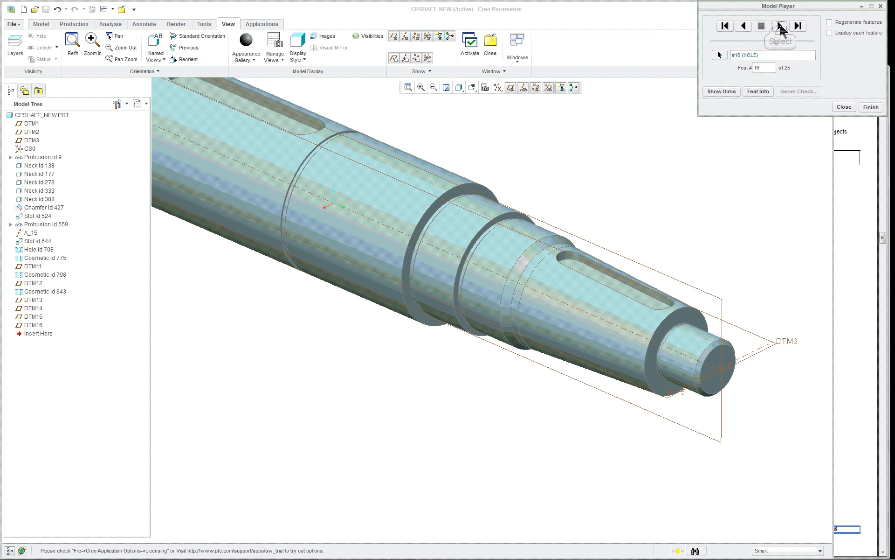
pyautogui.click(722, 91)
pyautogui.scroll(2, 662, 169)
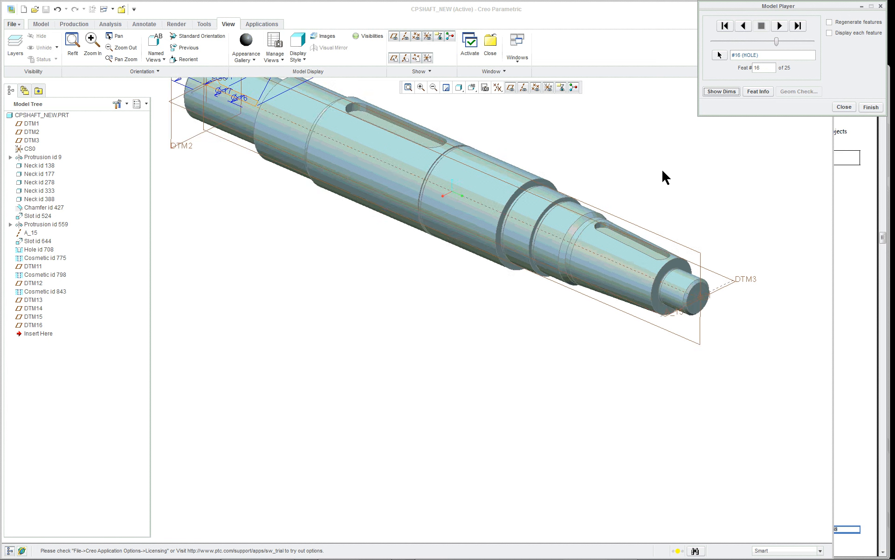
pyautogui.scroll(3, 636, 165)
pyautogui.scroll(-5, 460, 111)
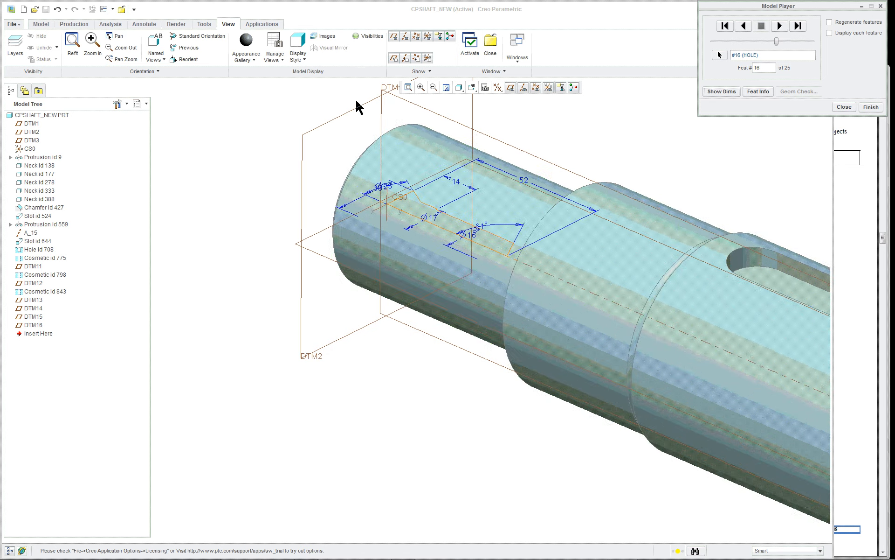
pyautogui.scroll(2, 568, 148)
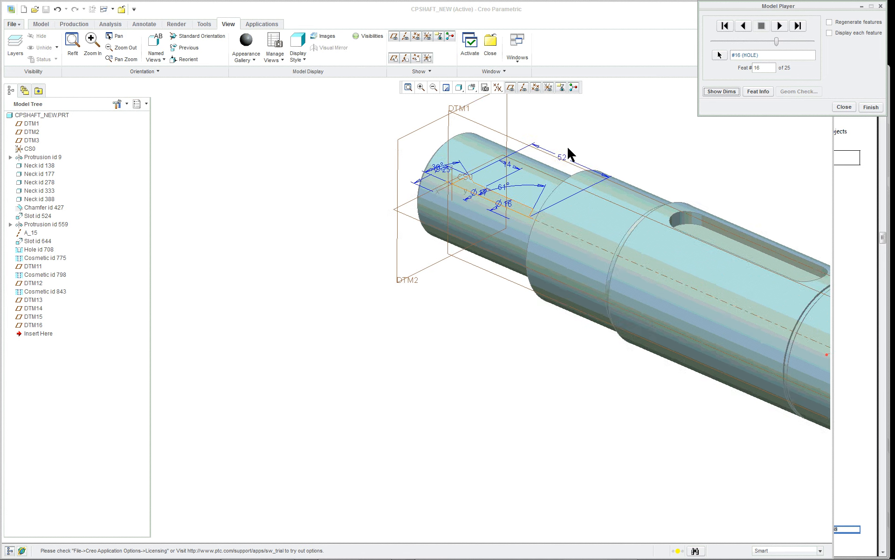
pyautogui.scroll(-2, 567, 148)
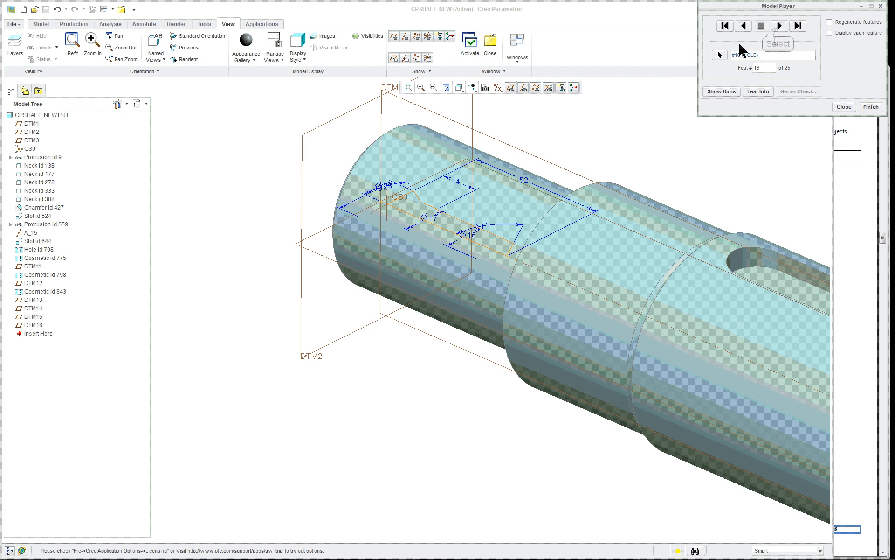
# Advance the model replay through features 17 to 19, displaying and examining the dimensions of the two cosmetic features
pyautogui.click(778, 29)
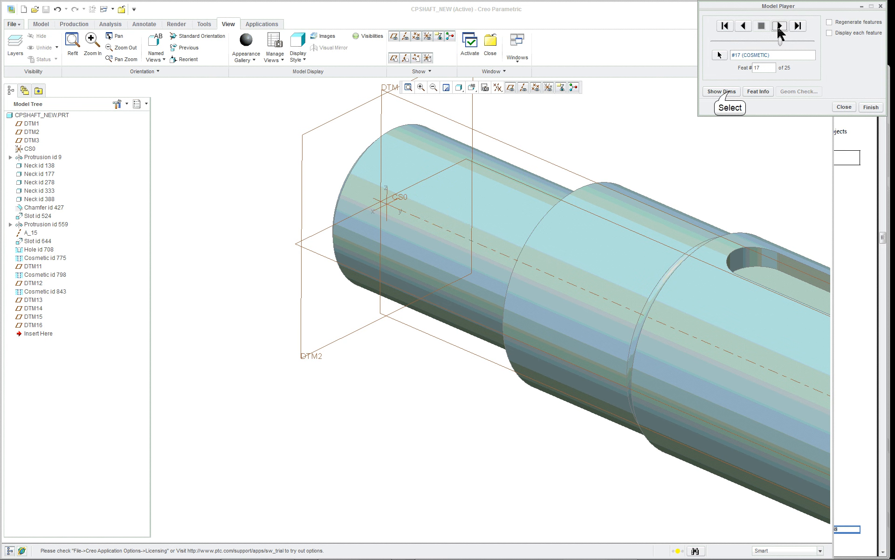
pyautogui.click(730, 93)
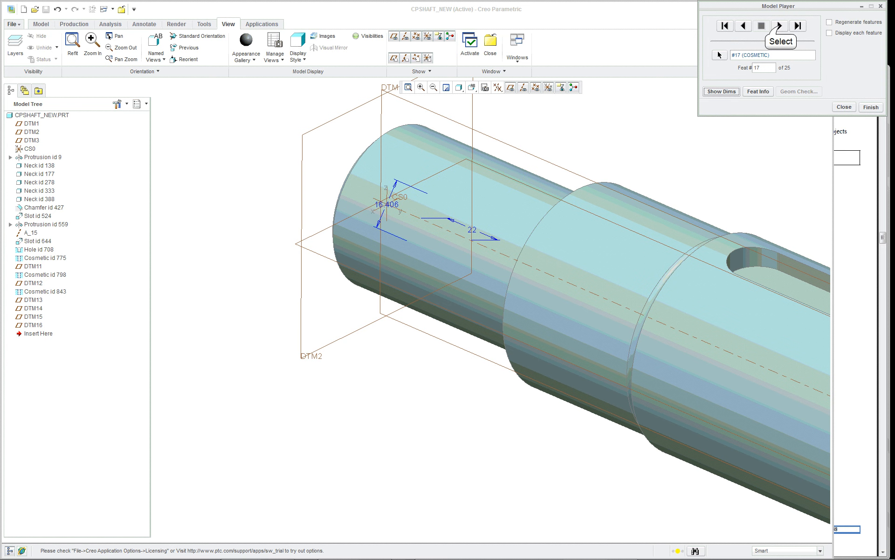
pyautogui.click(780, 26)
pyautogui.click(780, 26)
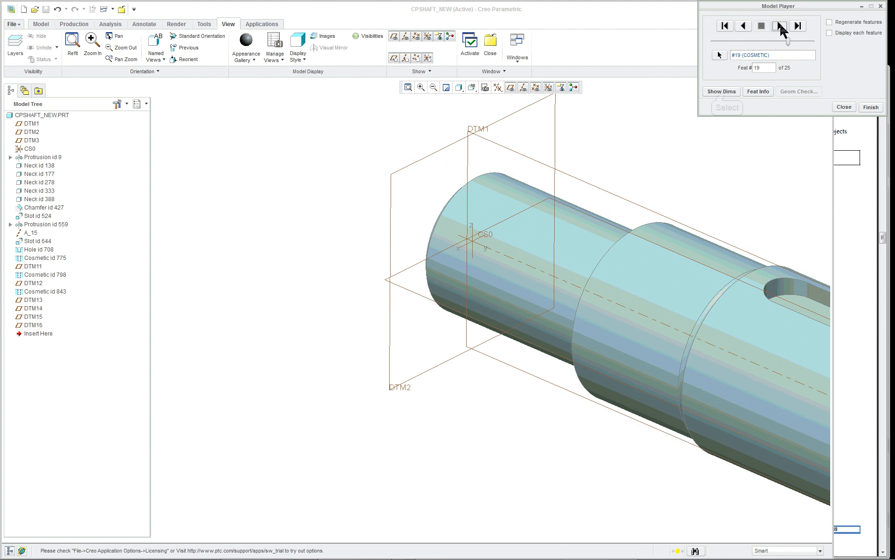
pyautogui.click(730, 93)
pyautogui.click(73, 43)
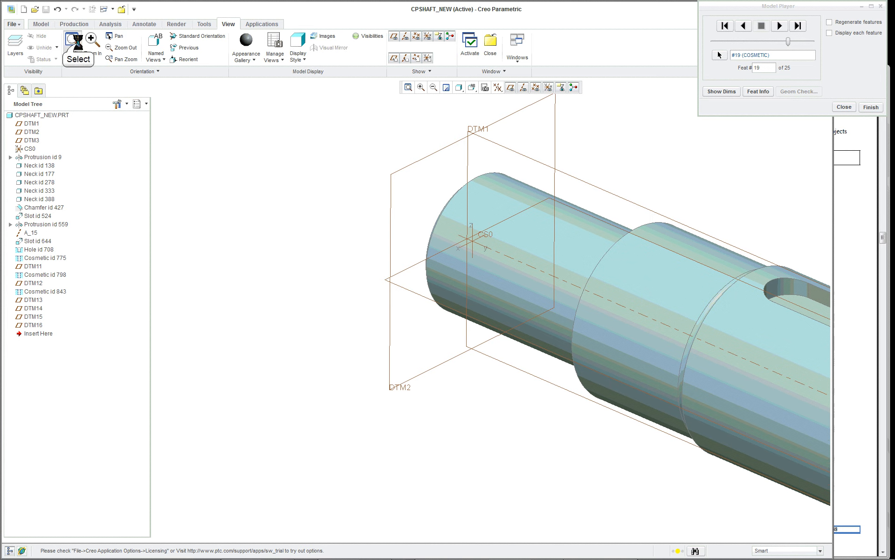
pyautogui.scroll(-6, 541, 366)
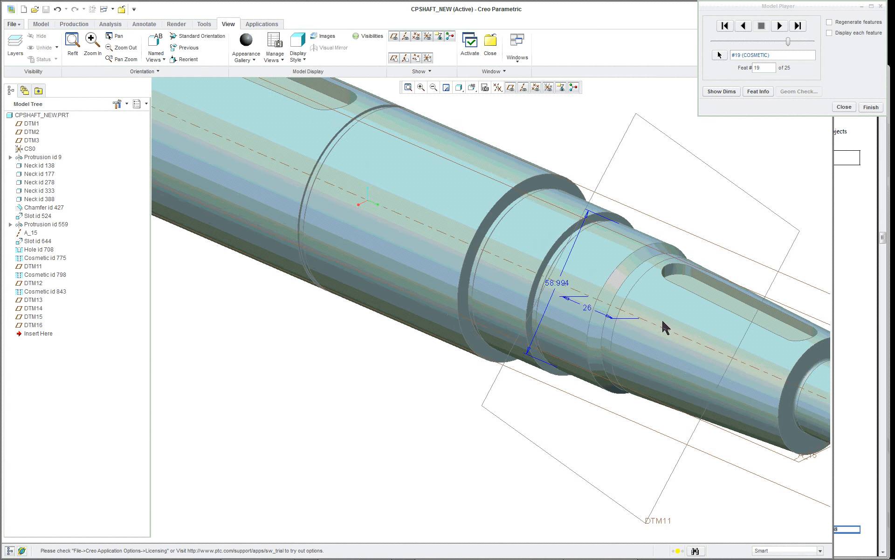
pyautogui.scroll(-1, 690, 302)
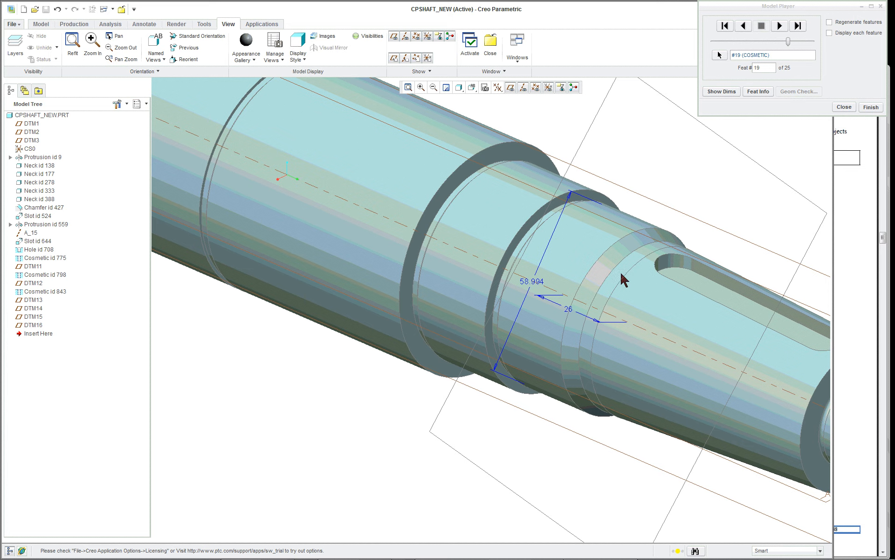
pyautogui.moveTo(534, 278)
pyautogui.mouseDown(button='middle')
pyautogui.moveTo(539, 254)
pyautogui.moveTo(527, 264)
pyautogui.mouseUp(button='middle')
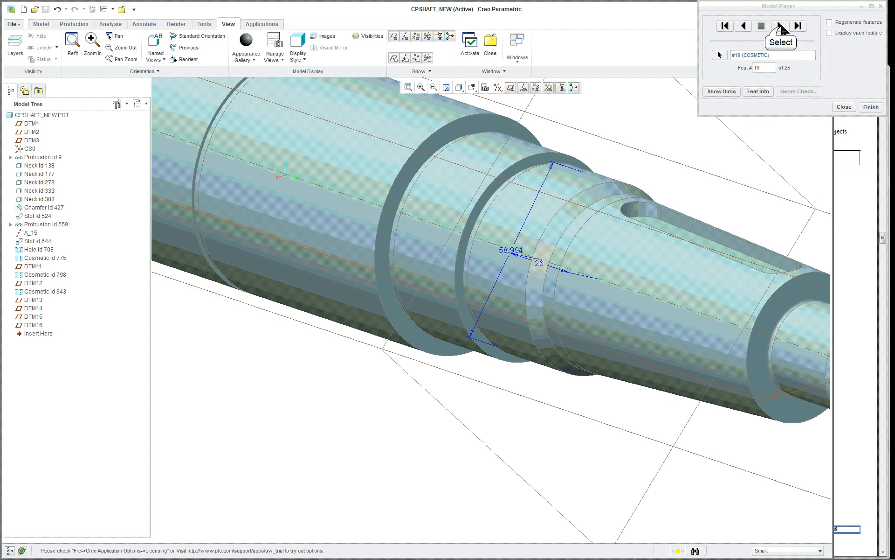
# Advance the model replay through features 20 to 22, displaying the datum planes' dimensions and examining the offset of feature 22
pyautogui.click(781, 26)
pyautogui.click(722, 92)
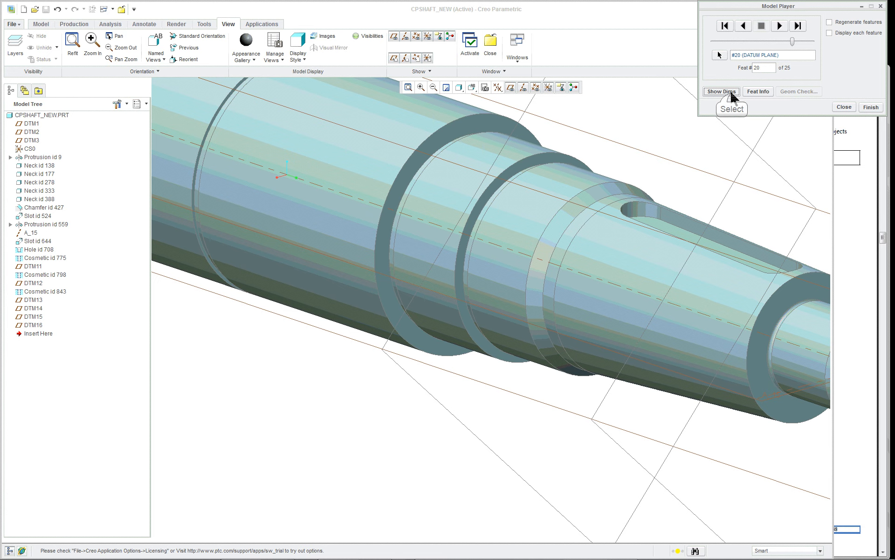
pyautogui.click(780, 26)
pyautogui.click(780, 27)
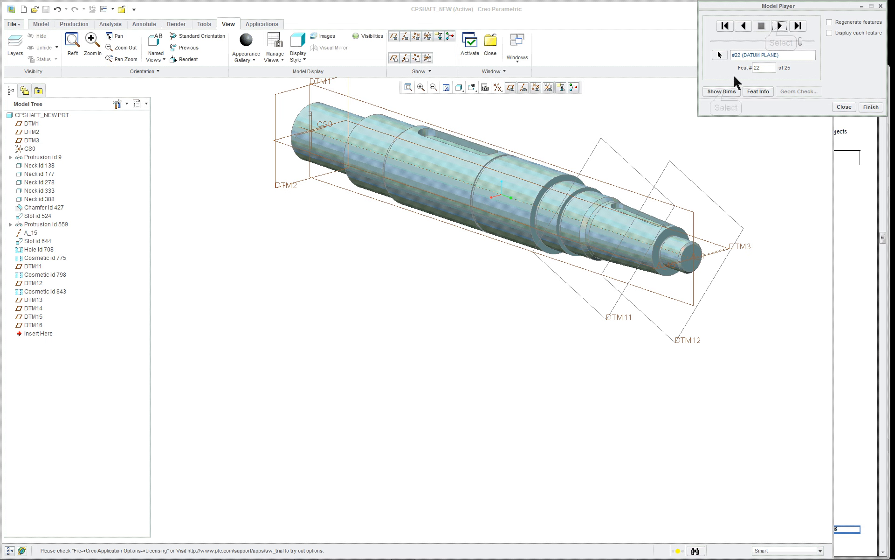
pyautogui.click(726, 95)
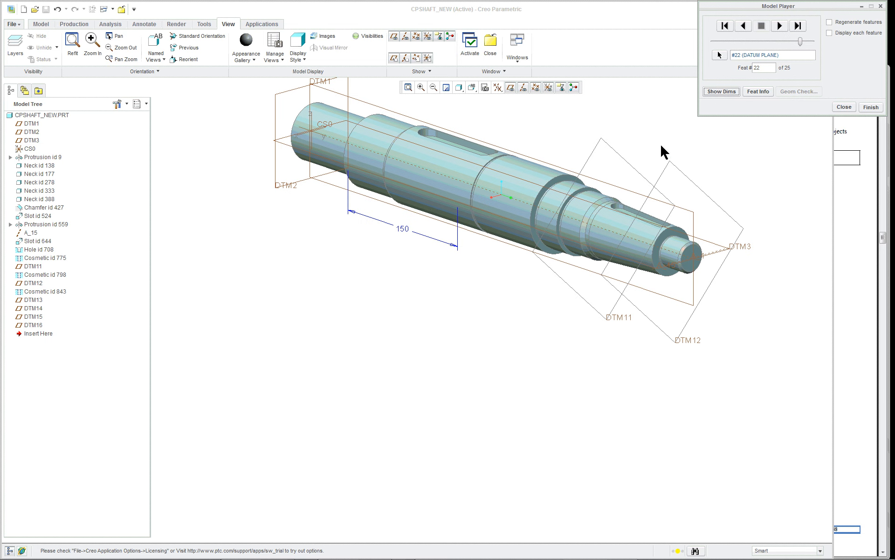
pyautogui.moveTo(424, 211); pyautogui.dragTo(462, 194, button='middle')
# Finish the model replay at feature 25 and return the shaft to its standard orientation
pyautogui.click(780, 26)
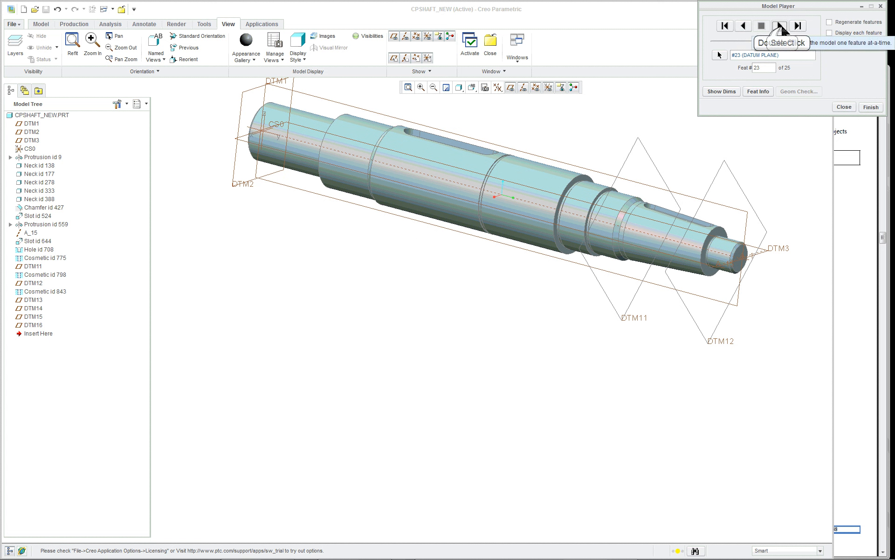
pyautogui.click(780, 26)
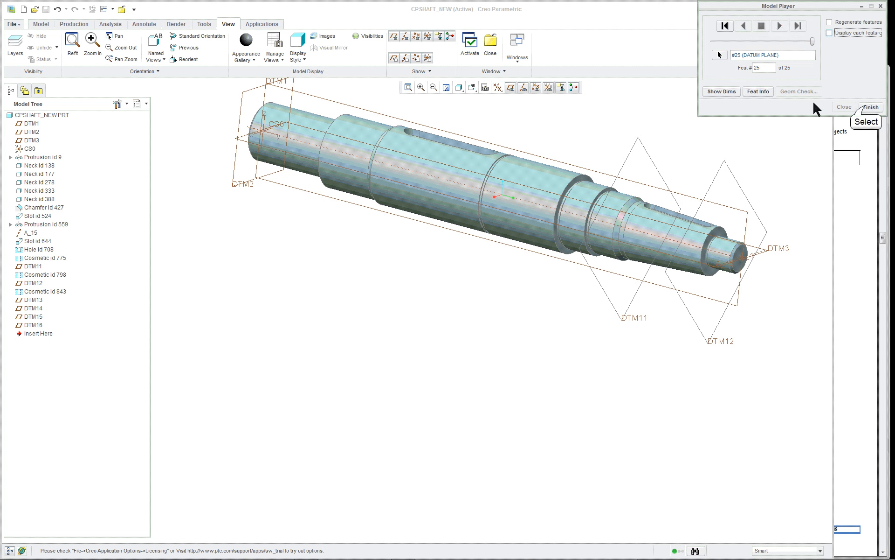
pyautogui.click(870, 108)
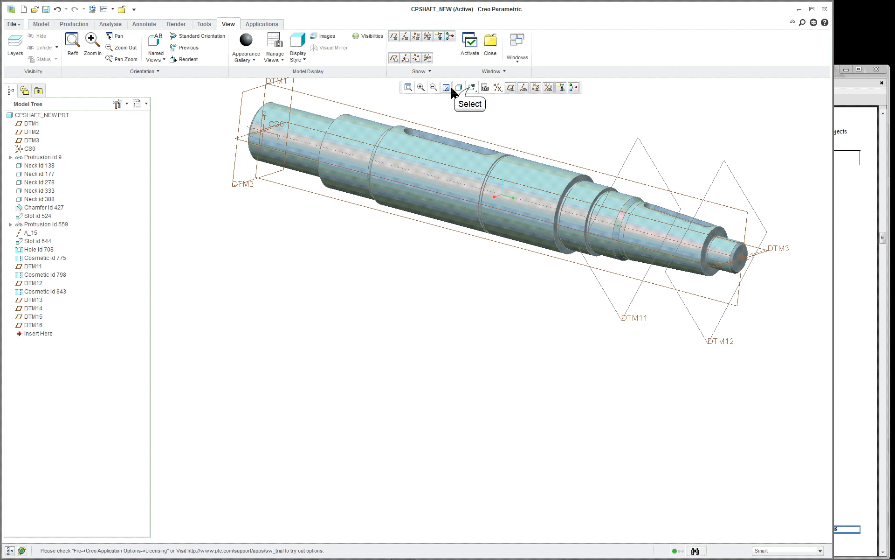
pyautogui.click(470, 88)
pyautogui.click(479, 110)
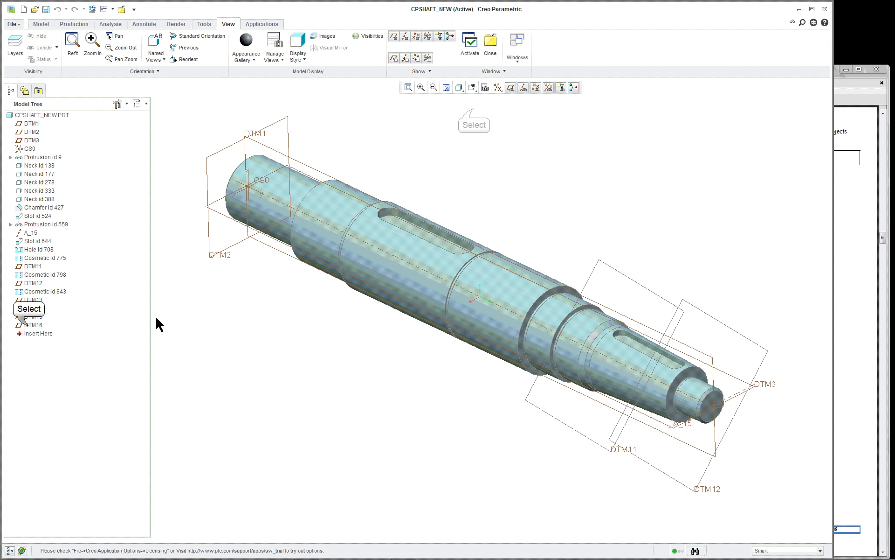
# Highlight datum planes DTM14, DTM15 and DTM16 one after another to locate them on the shaft
pyautogui.click(33, 308)
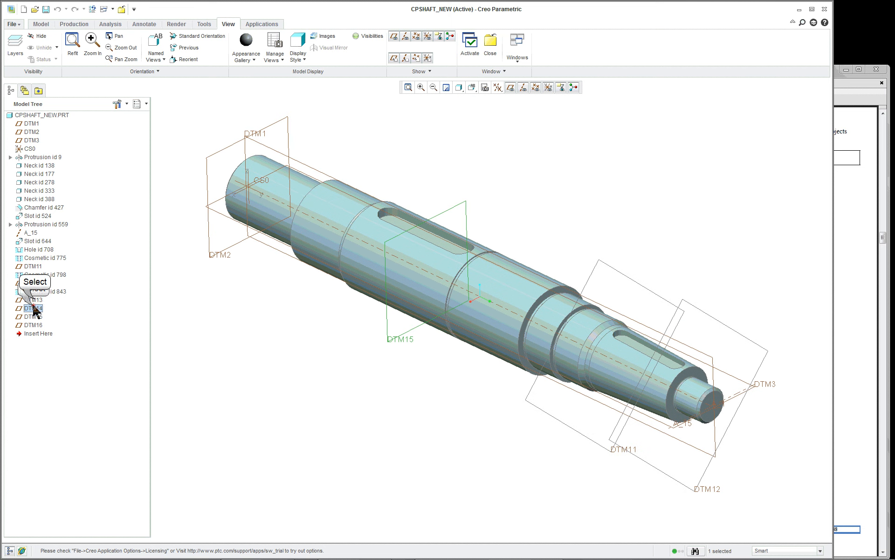
pyautogui.click(34, 316)
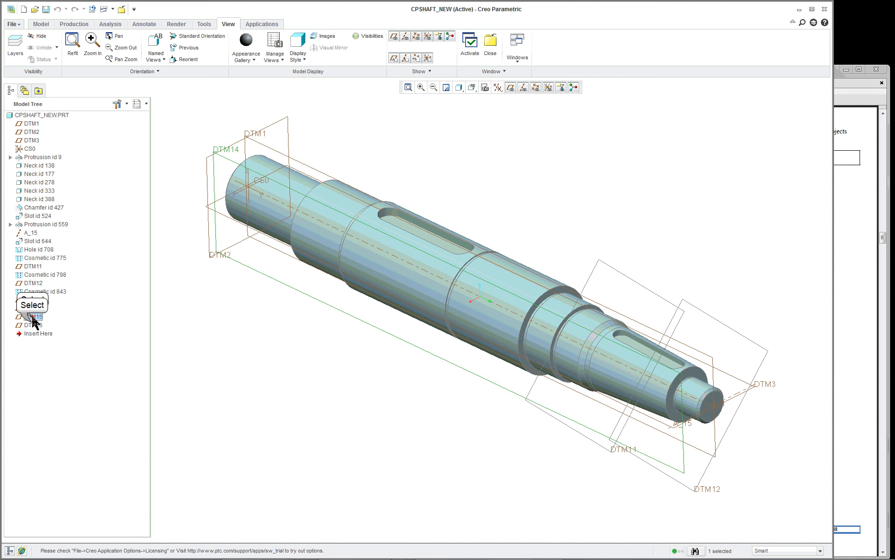
pyautogui.click(34, 324)
# Switch to CREO_Projects_Download.pdf in Adobe Acrobat and examine the Coupling Shaft drawing figures on pages 38 to 43
pyautogui.click(842, 244)
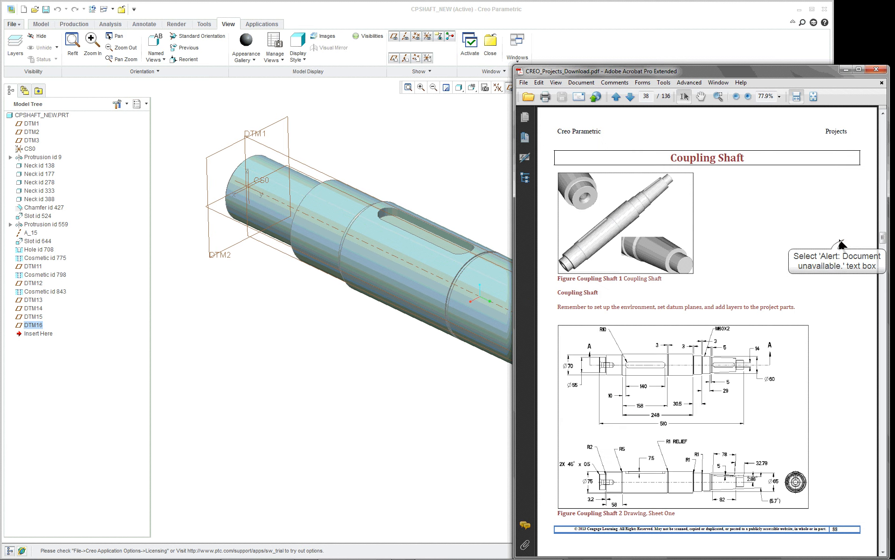
pyautogui.scroll(-10, 674, 267)
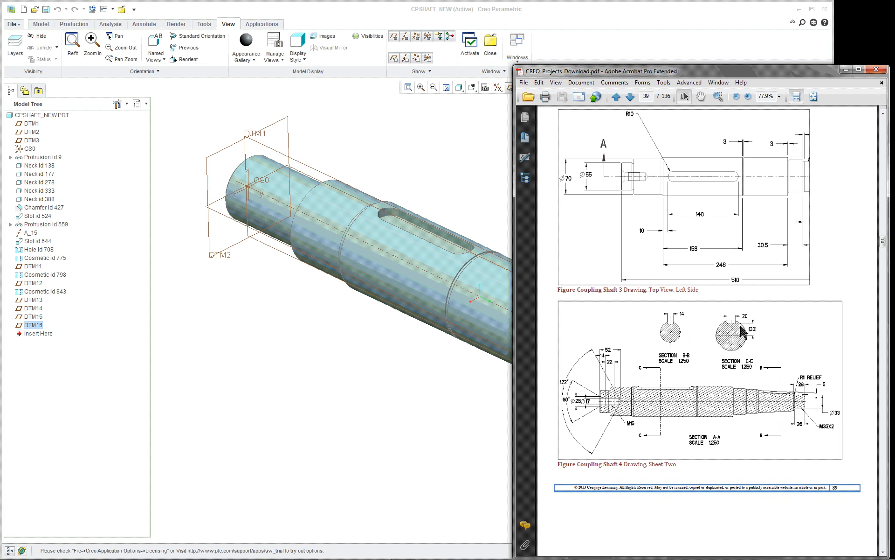
pyautogui.scroll(-10, 689, 359)
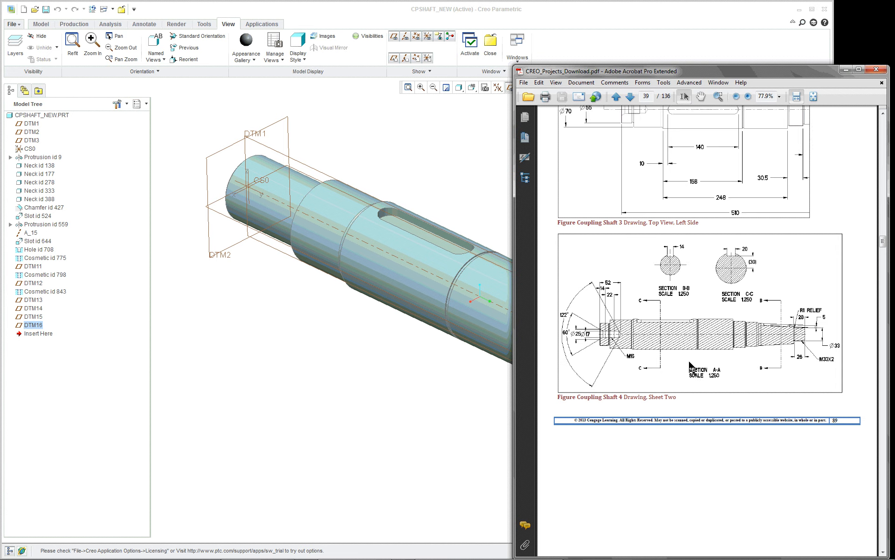
pyautogui.scroll(-10, 689, 359)
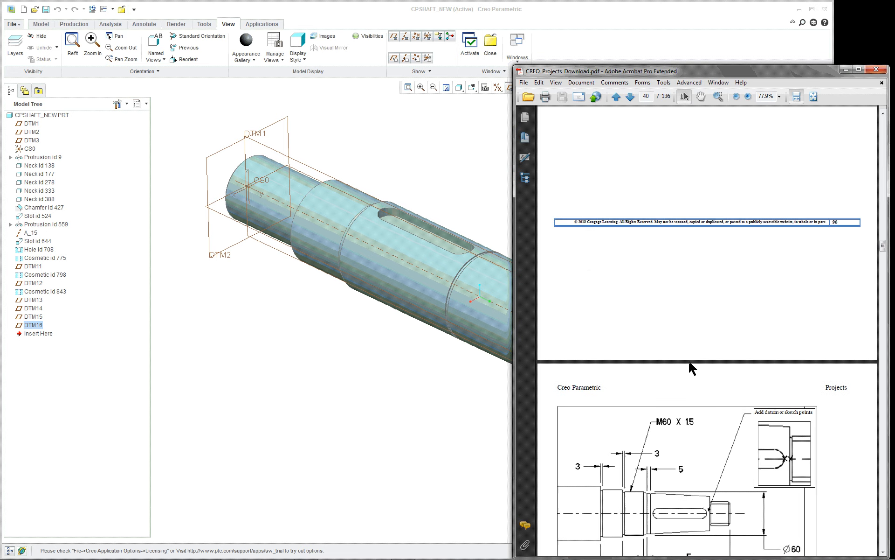
pyautogui.scroll(-10, 690, 366)
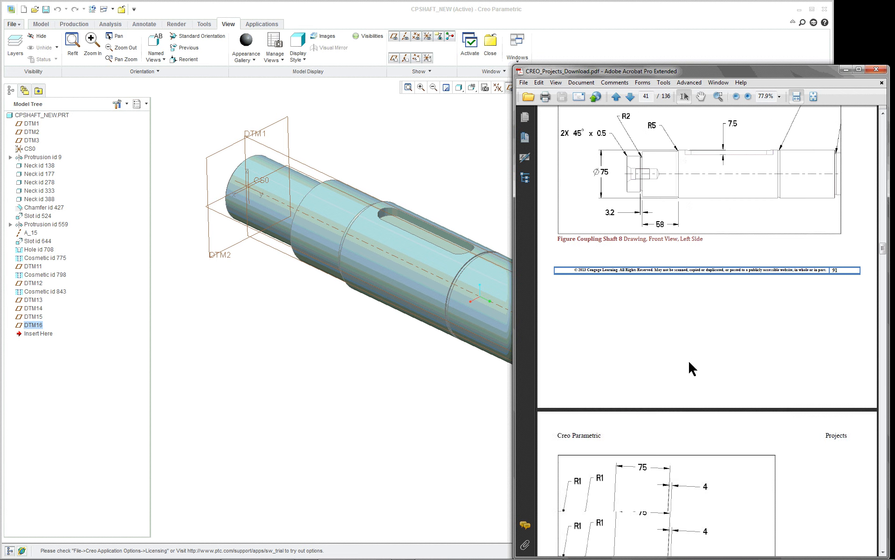
pyautogui.scroll(-3, 690, 363)
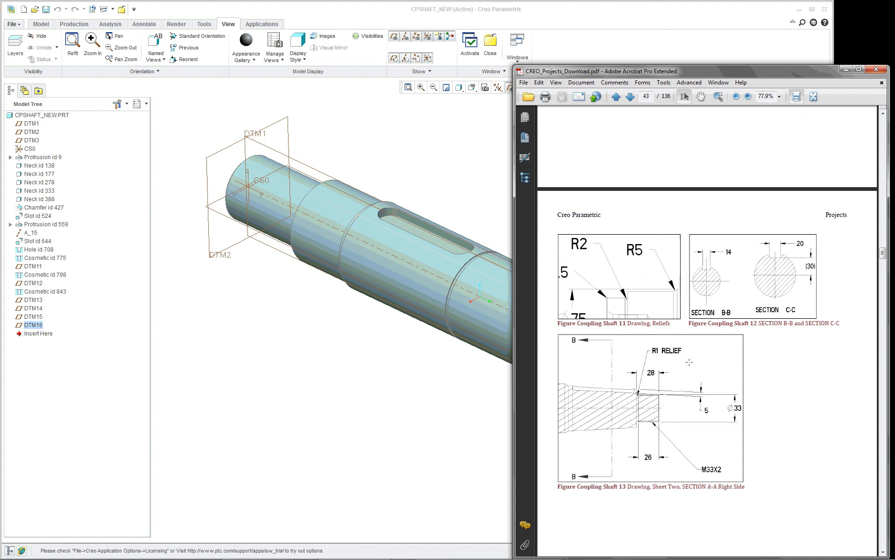
pyautogui.scroll(10, 690, 363)
pyautogui.scroll(10, 689, 362)
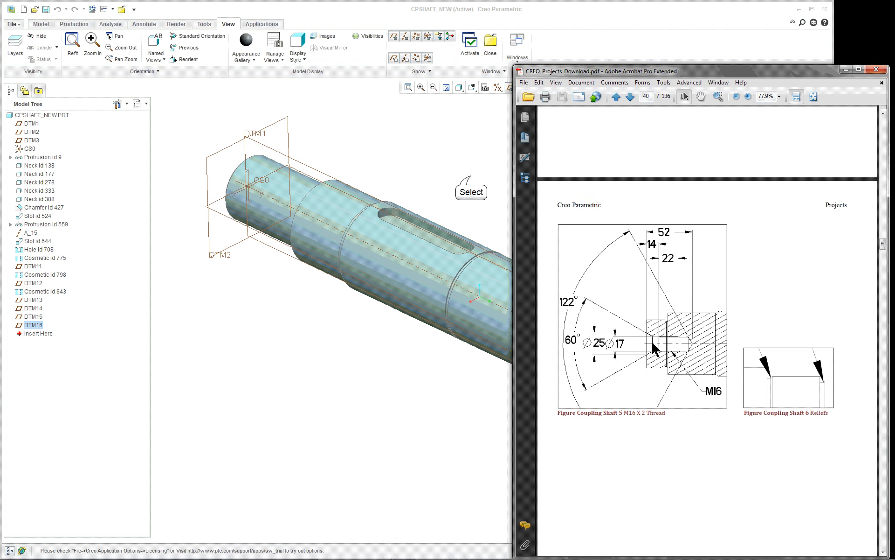
# Switch back to Creo Parametric and open the internal section of the main revolved protrusion for editing in sketch view
pyautogui.click(487, 188)
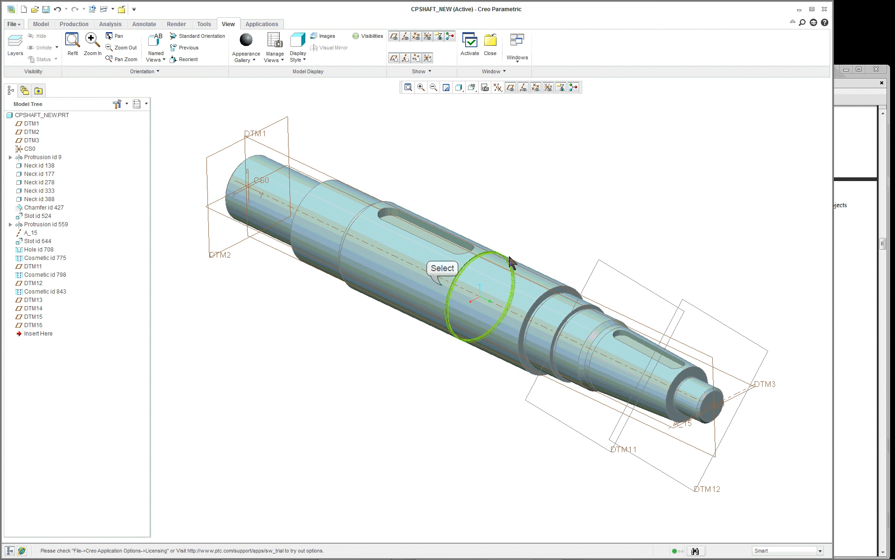
pyautogui.click(442, 282)
pyautogui.rightClick(537, 167)
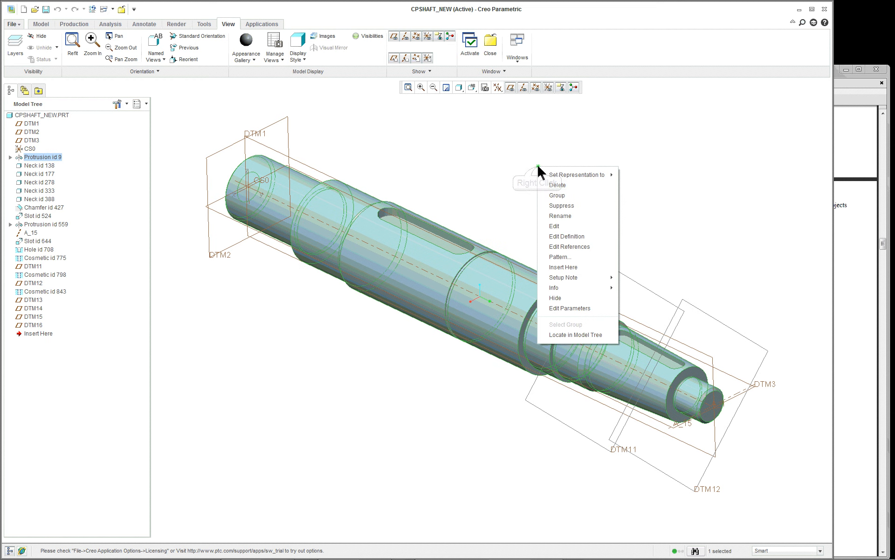
pyautogui.click(563, 234)
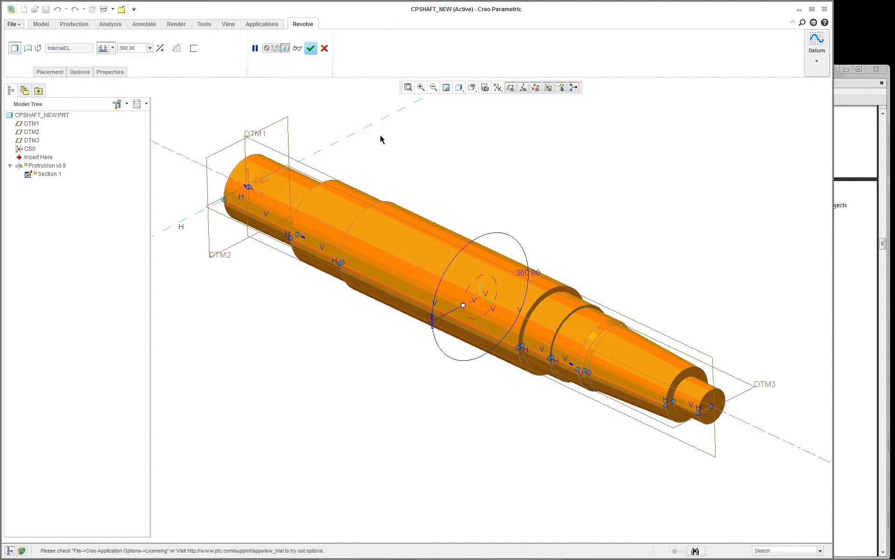
pyautogui.click(49, 72)
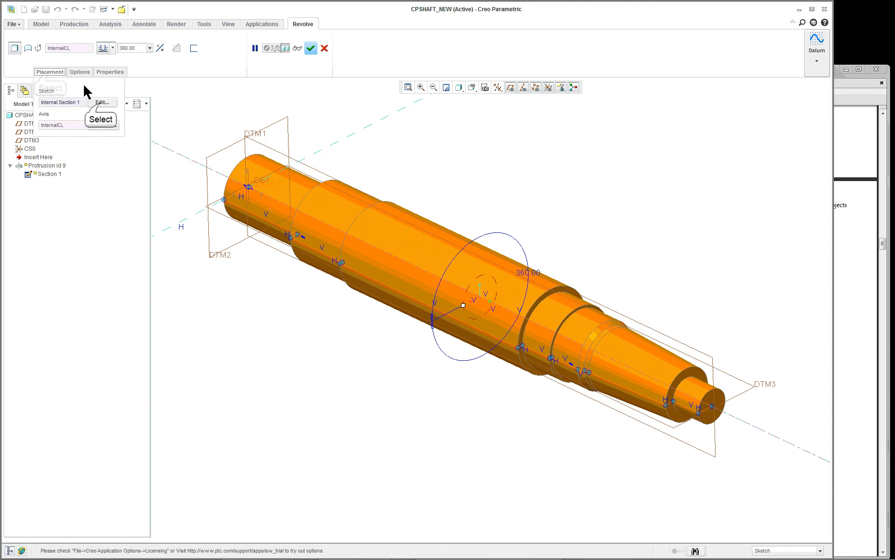
pyautogui.click(101, 103)
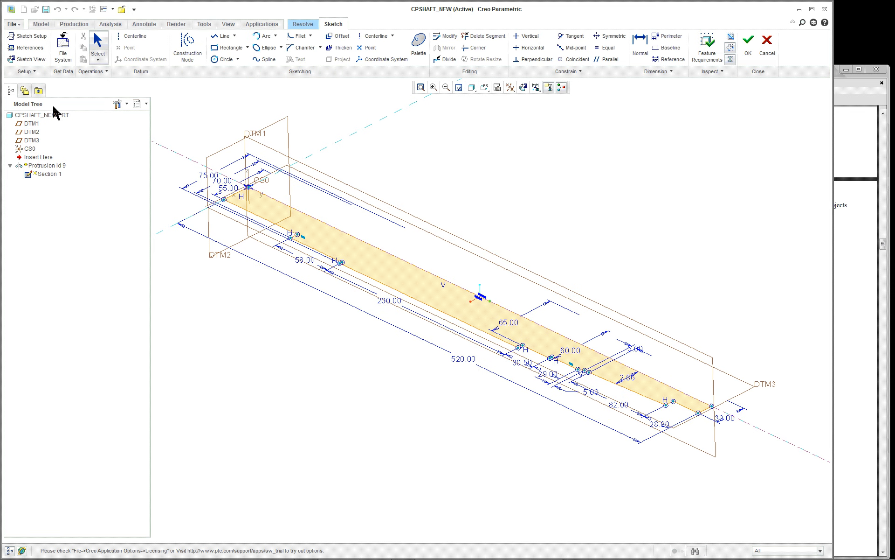
pyautogui.click(31, 59)
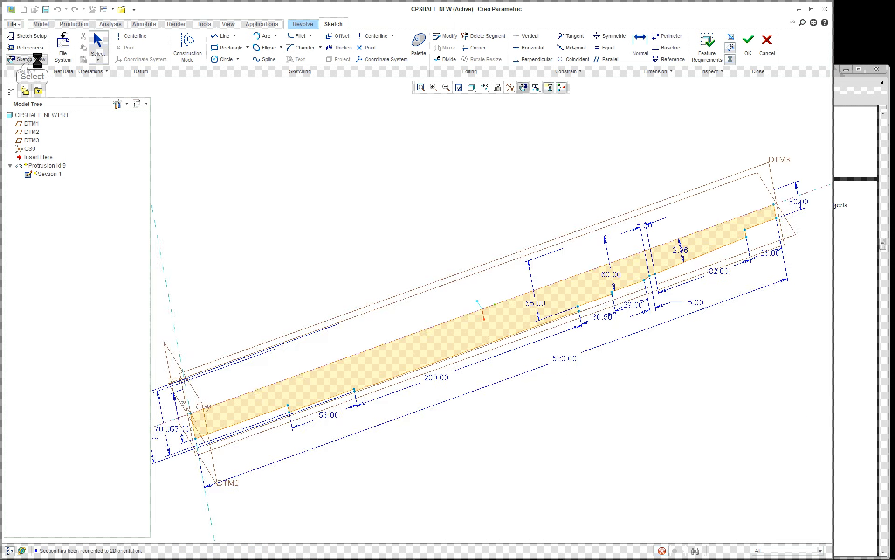
pyautogui.rightClick(383, 210)
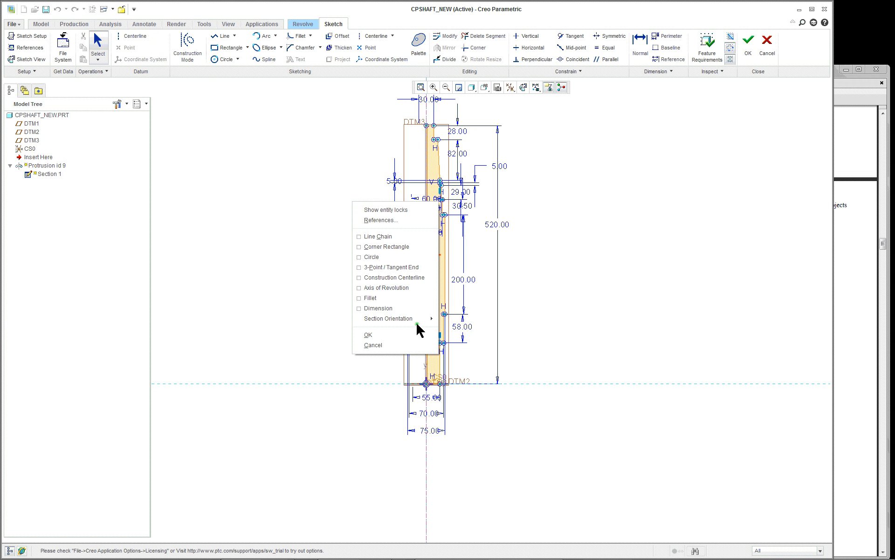
pyautogui.moveTo(418, 322)
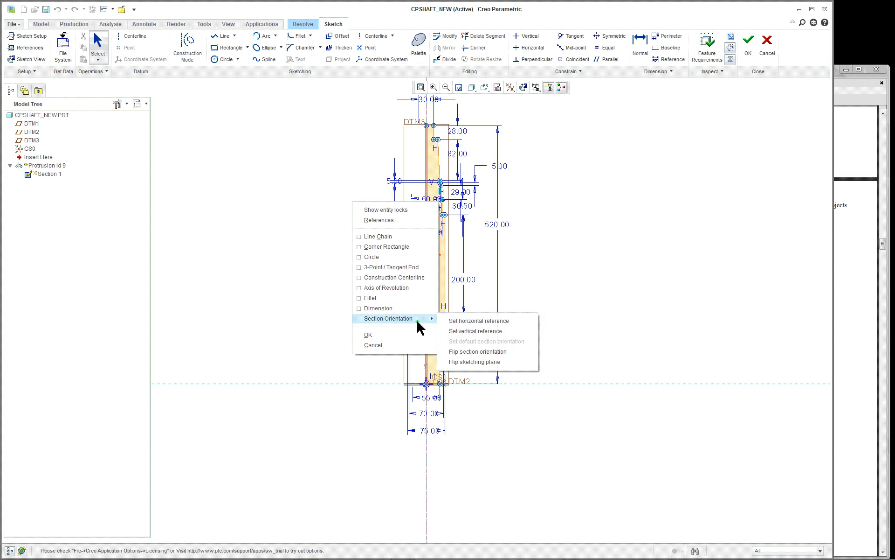
pyautogui.click(472, 322)
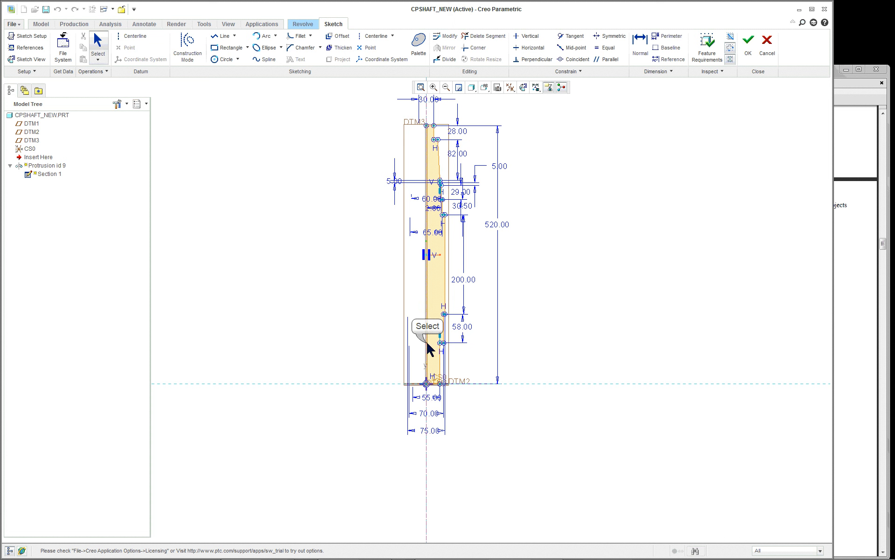
# Reorient the section so the shaft lies horizontally by setting the reference line at DTM1 as the vertical reference
pyautogui.rightClick(339, 290)
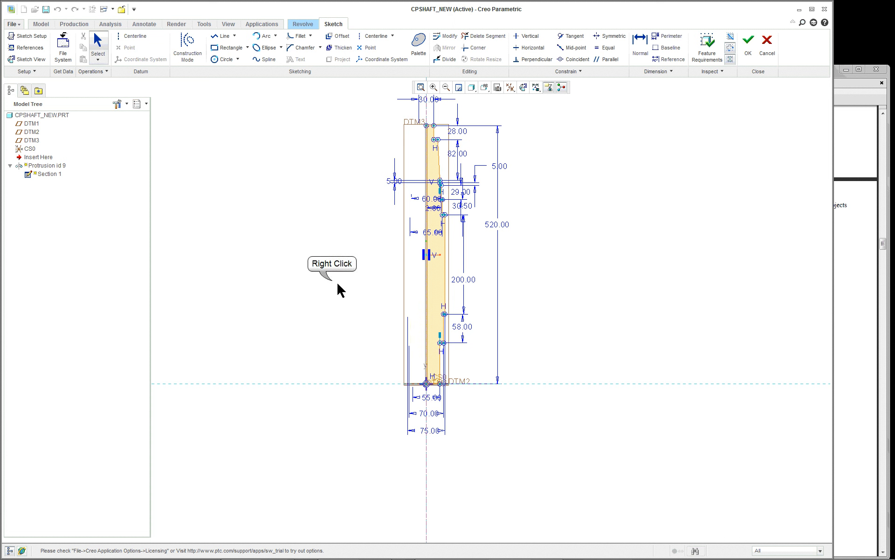
pyautogui.moveTo(379, 400)
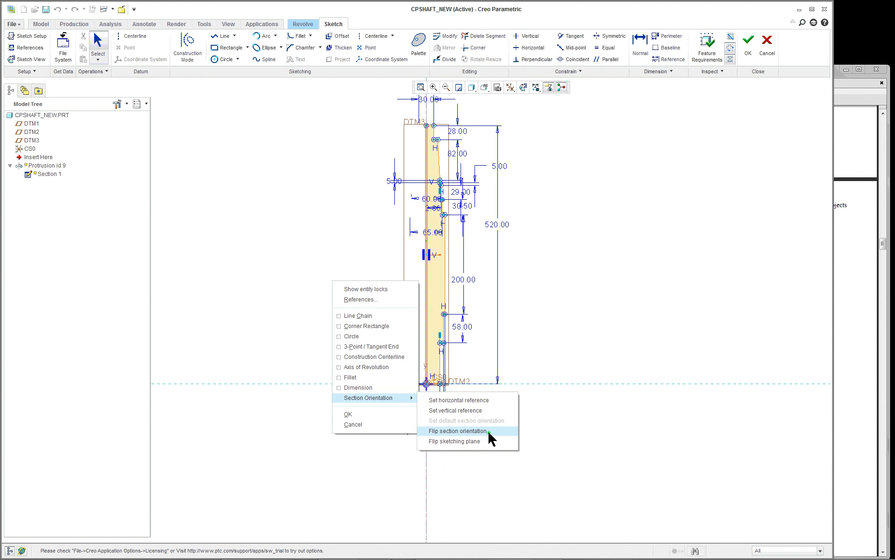
pyautogui.click(482, 411)
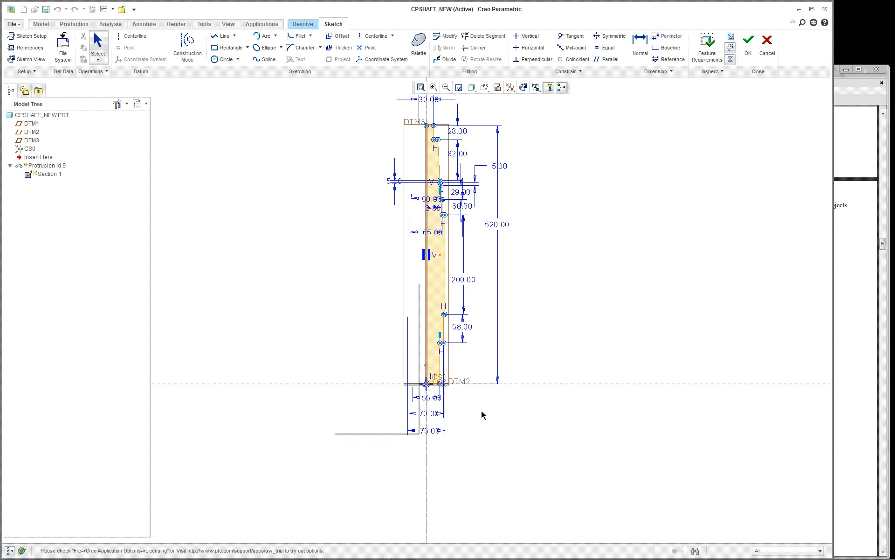
pyautogui.click(516, 384)
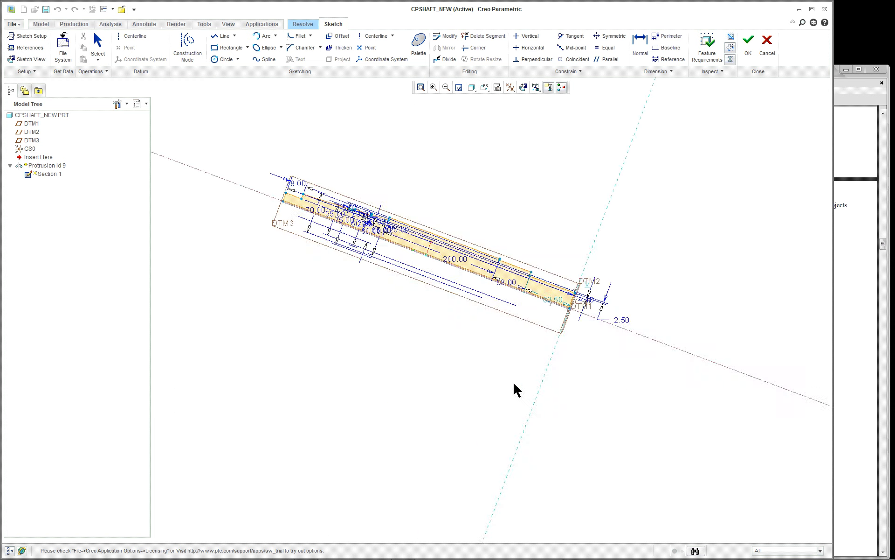
pyautogui.scroll(2, 375, 218)
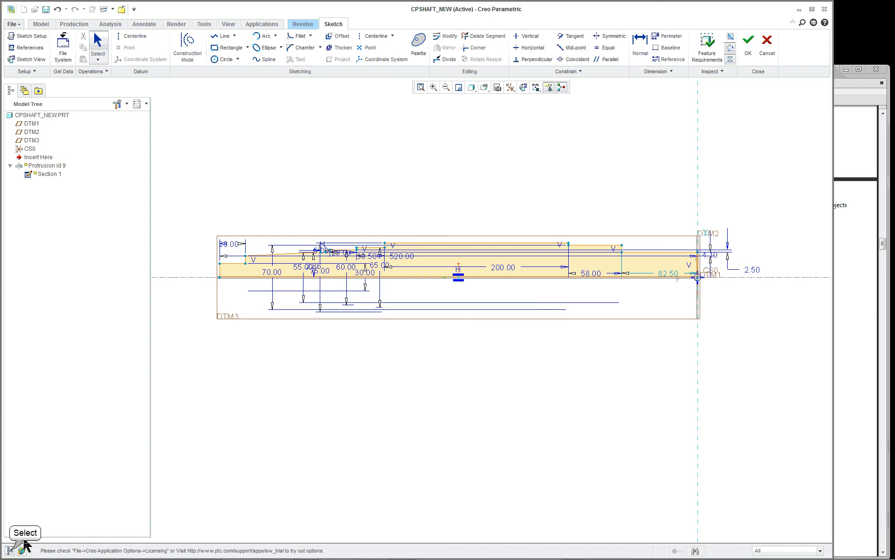
# Hide the model tree and move the 200, 58 and 82.50 length dimensions above the shaft profile
pyautogui.click(9, 551)
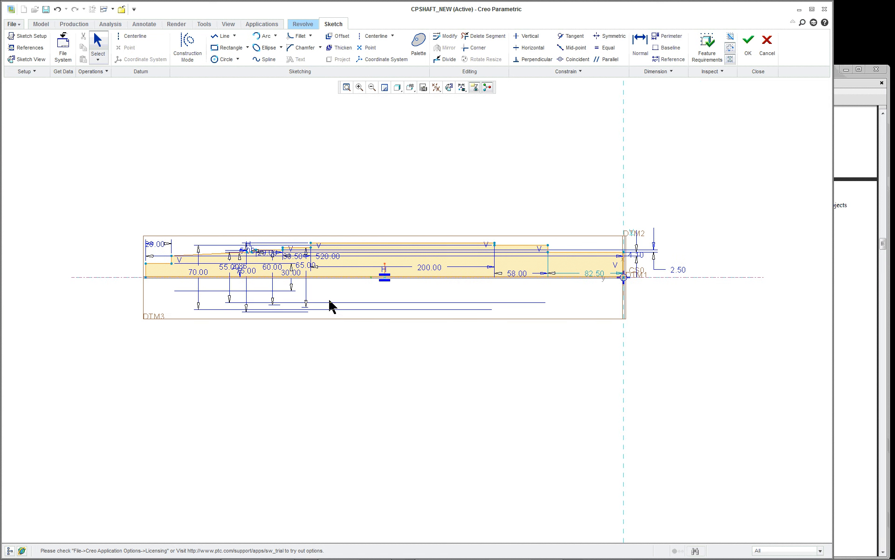
pyautogui.scroll(1, 330, 306)
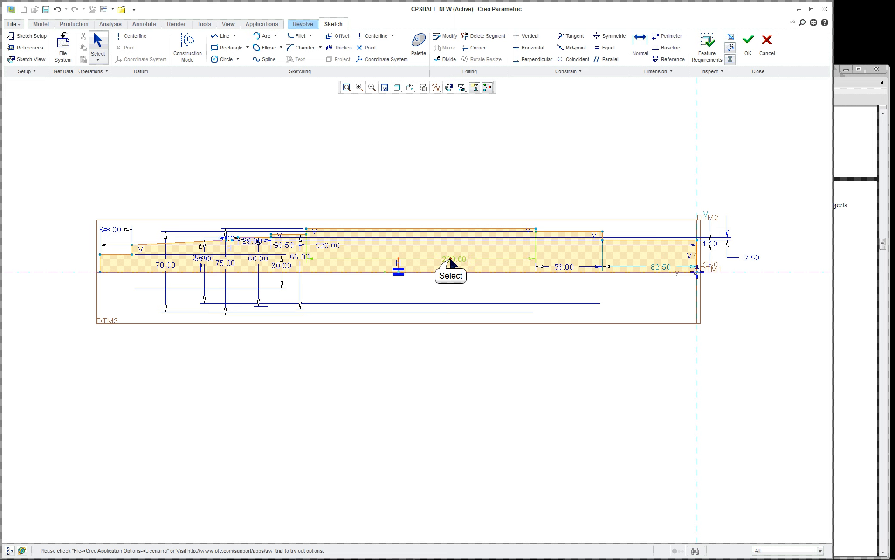
pyautogui.moveTo(449, 263); pyautogui.dragTo(449, 161)
pyautogui.moveTo(565, 271); pyautogui.dragTo(563, 188)
pyautogui.moveTo(657, 259); pyautogui.dragTo(651, 207)
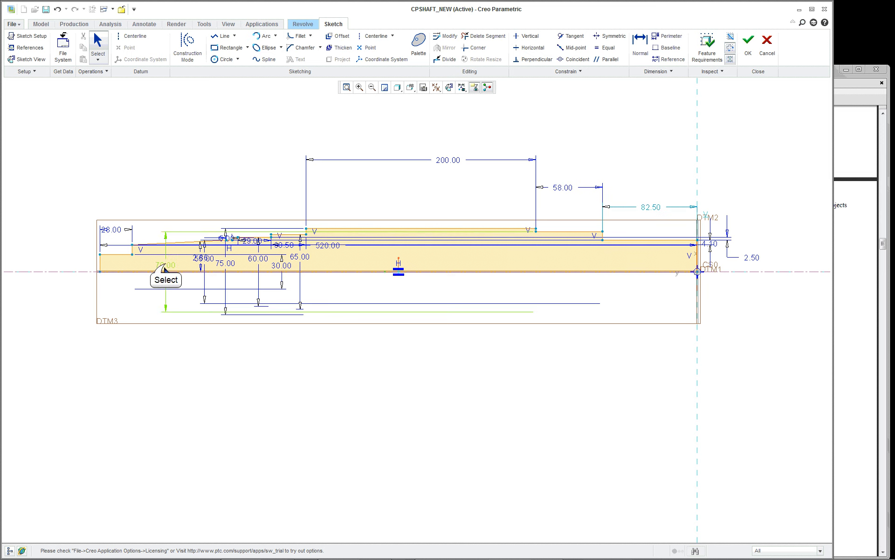
# Move the 70.00 diameter and 2.86 taper dimensions outside the profile, beyond the shaft's narrow tapered end
pyautogui.moveTo(167, 262); pyautogui.dragTo(24, 263)
pyautogui.moveTo(207, 258); pyautogui.dragTo(61, 265)
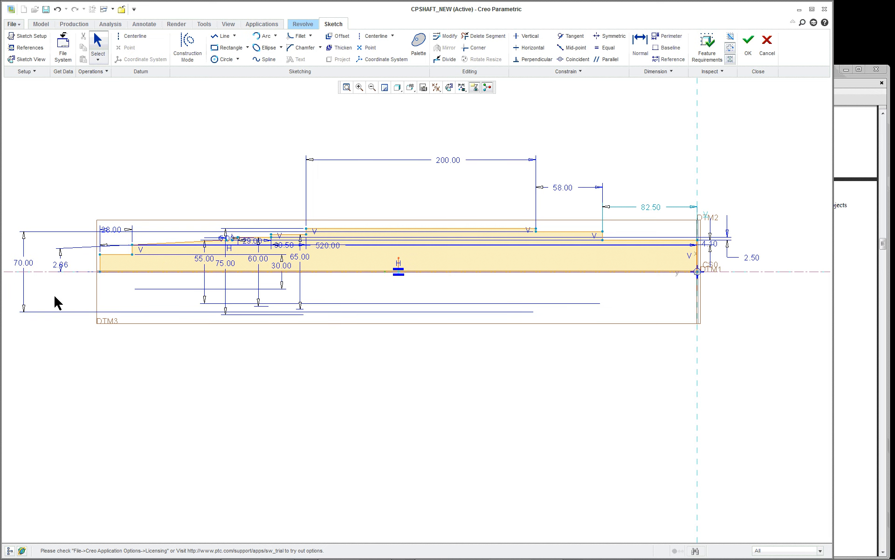
pyautogui.scroll(1, 41, 290)
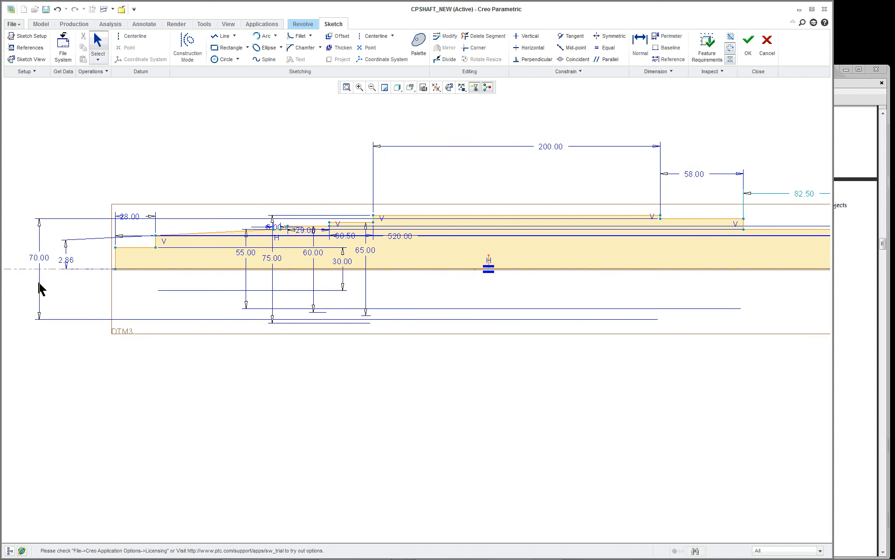
# Check the full-precision value of the taper's angle dimension without changing it
pyautogui.click(70, 266)
pyautogui.rightClick(74, 309)
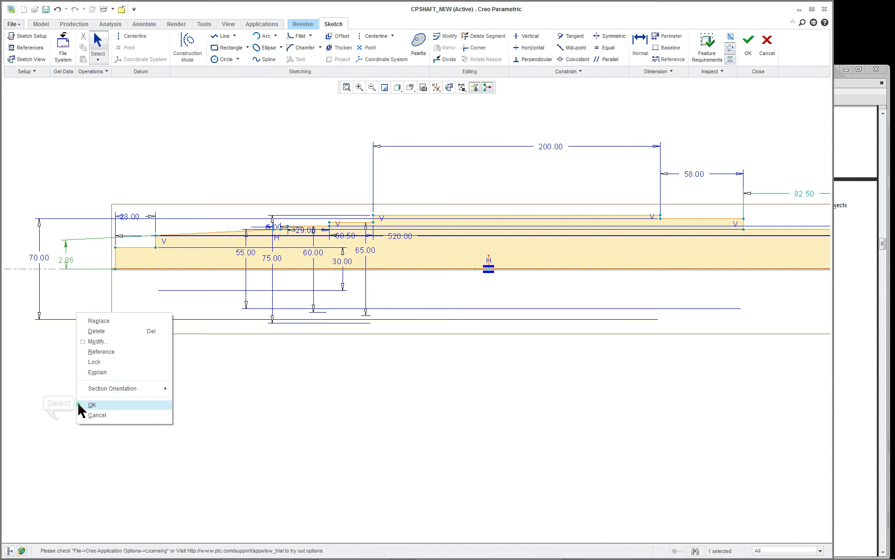
pyautogui.click(60, 425)
pyautogui.doubleClick(66, 259)
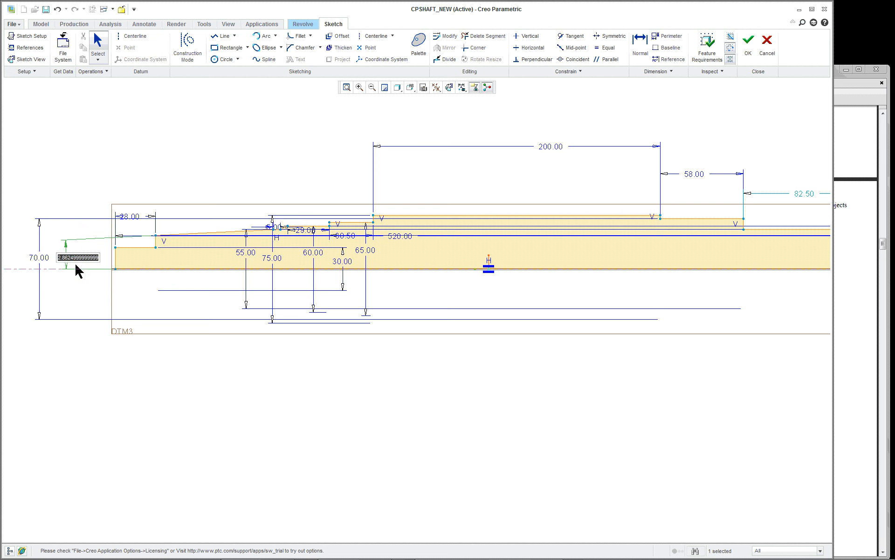
pyautogui.click(148, 357)
# Examine the whole revolve section and the close-spaced dimensions of its stepped and tapered end
pyautogui.click(346, 88)
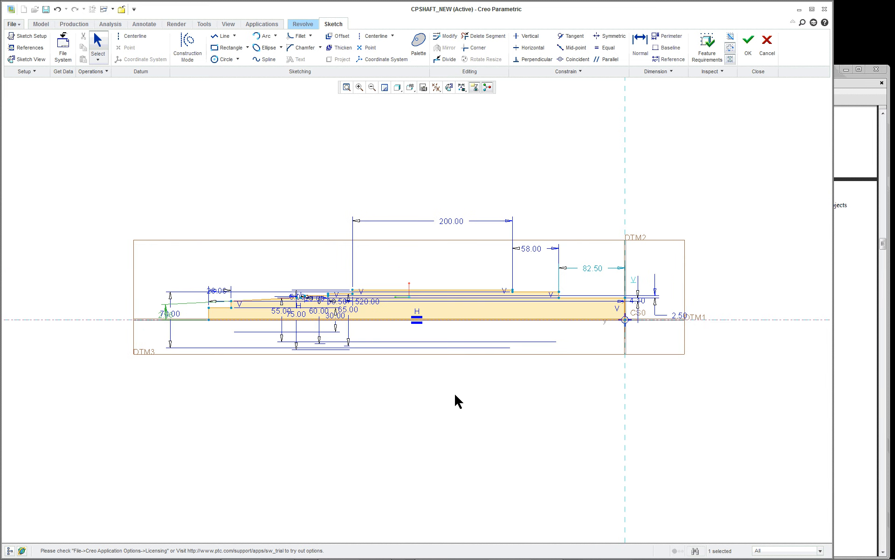
pyautogui.scroll(-1, 430, 373)
pyautogui.scroll(-1, 487, 328)
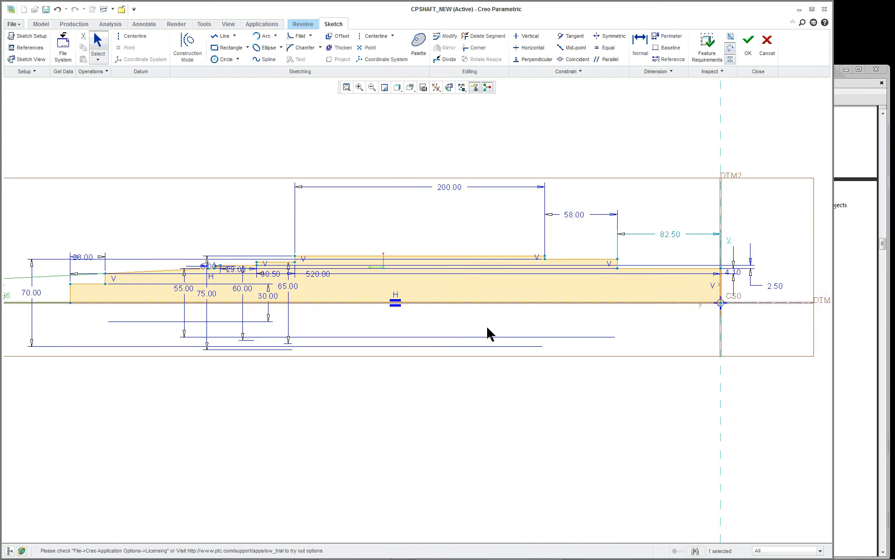
pyautogui.scroll(-1, 563, 317)
pyautogui.scroll(1, 562, 316)
pyautogui.scroll(-3, 110, 288)
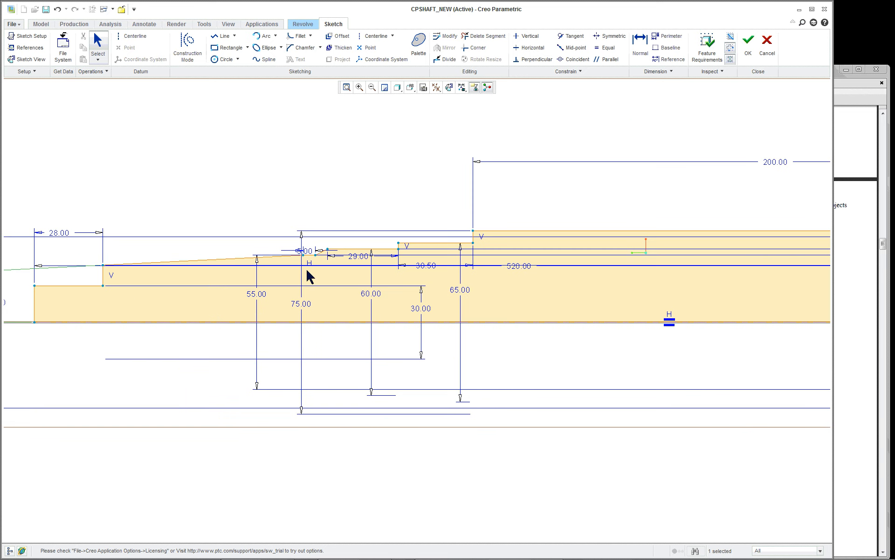
pyautogui.scroll(-3, 309, 273)
pyautogui.scroll(5, 564, 330)
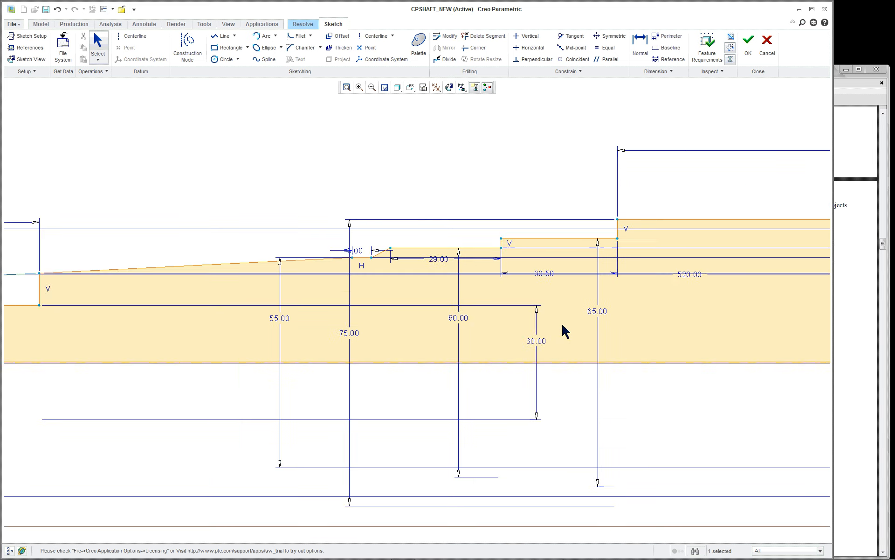
pyautogui.scroll(-1, 755, 344)
pyautogui.scroll(-1, 756, 342)
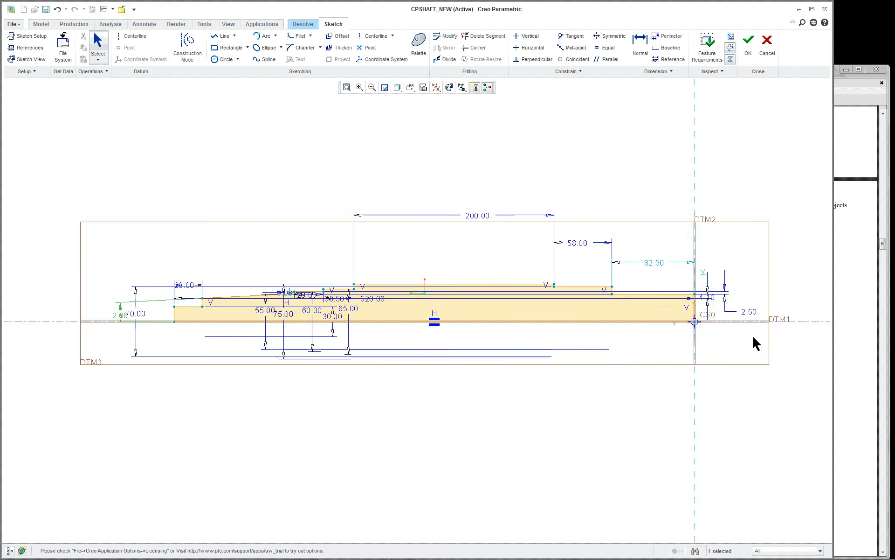
pyautogui.scroll(2, 753, 342)
pyautogui.scroll(-2, 727, 344)
pyautogui.scroll(-1, 697, 341)
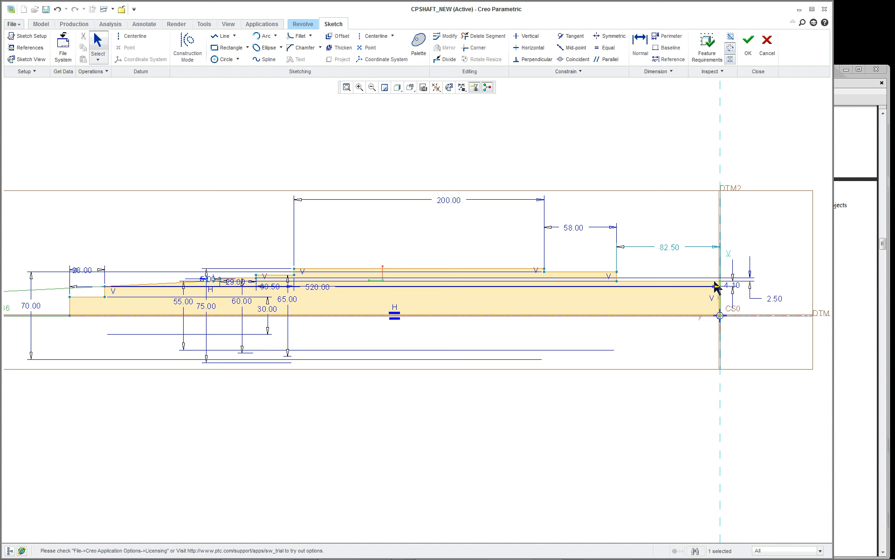
# Delete the tapered and stepped entities beyond the 200 mm segment, accepting the referenced-entity warning, and delete the profile line along the shaft axis
pyautogui.moveTo(45, 215); pyautogui.dragTo(332, 401)
pyautogui.press('Delete')
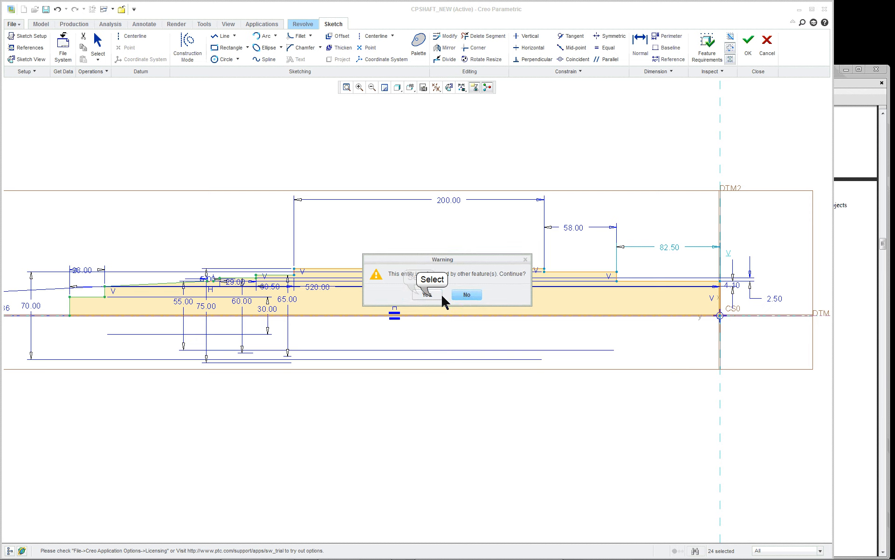
pyautogui.click(427, 294)
pyautogui.scroll(-2, 318, 303)
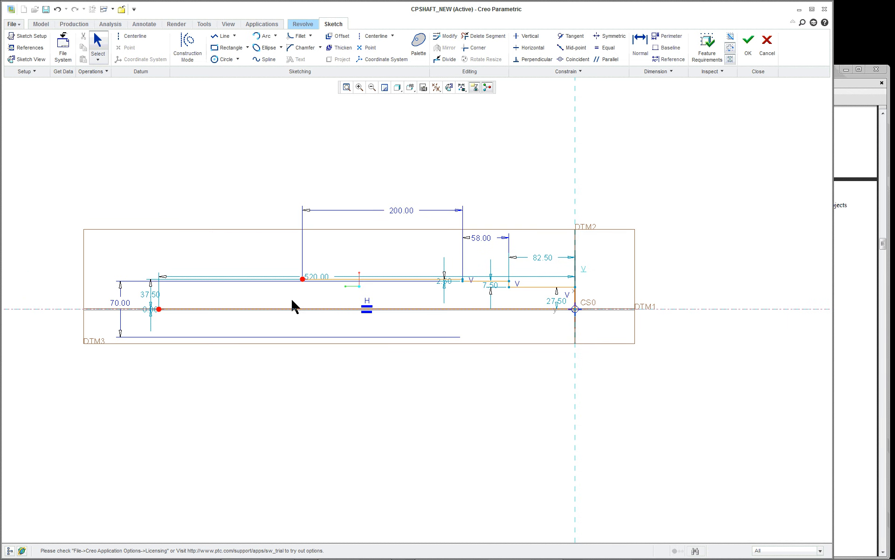
pyautogui.scroll(3, 283, 304)
pyautogui.scroll(-1, 530, 279)
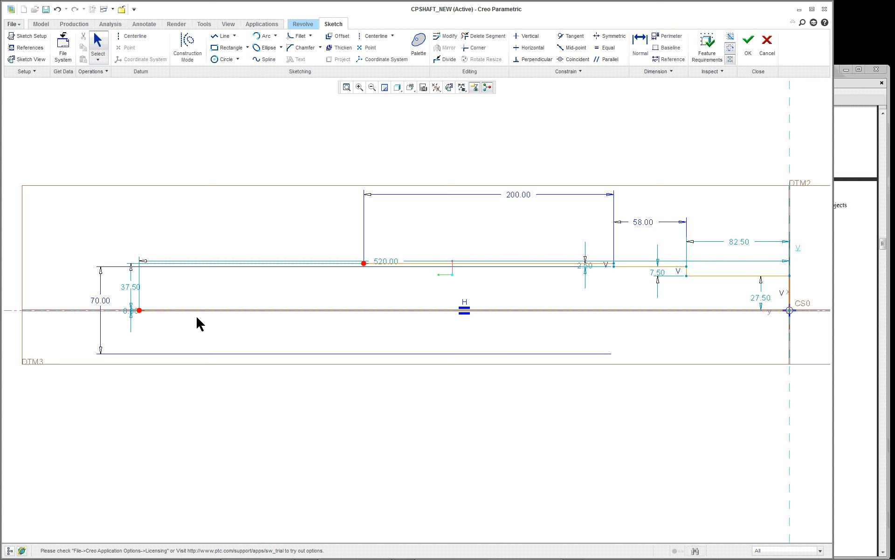
pyautogui.click(319, 310)
pyautogui.press('Delete')
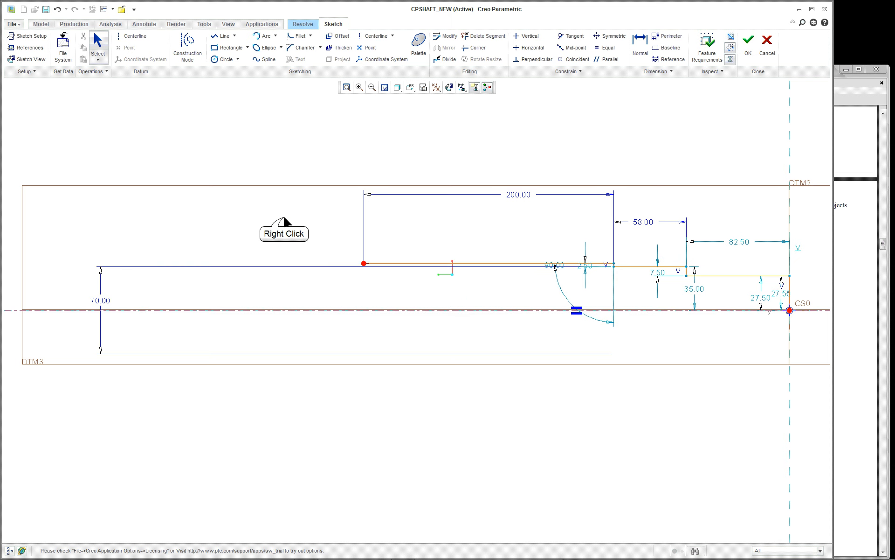
# Close the profile with a vertical line from the 200 mm segment's open end to the axis and a line along the axis to CS0
pyautogui.rightClick(284, 219)
pyautogui.click(311, 256)
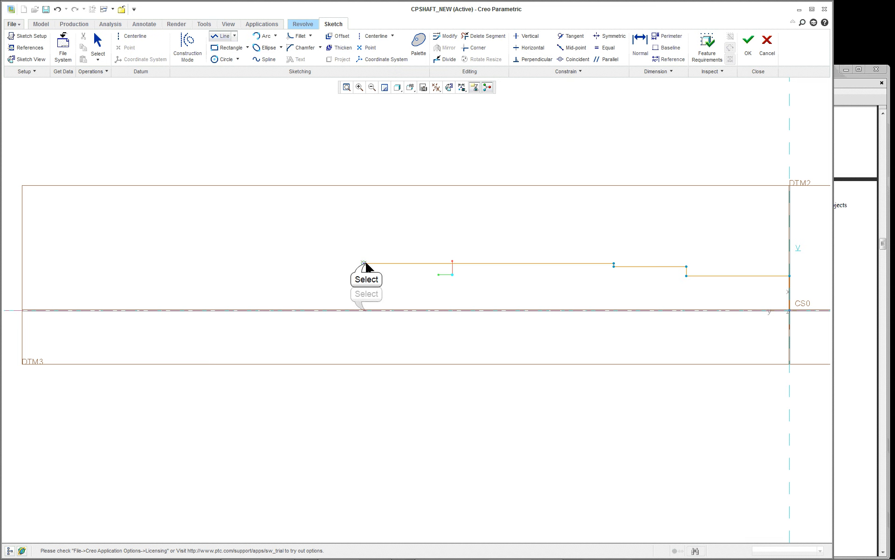
pyautogui.click(364, 263)
pyautogui.click(364, 310)
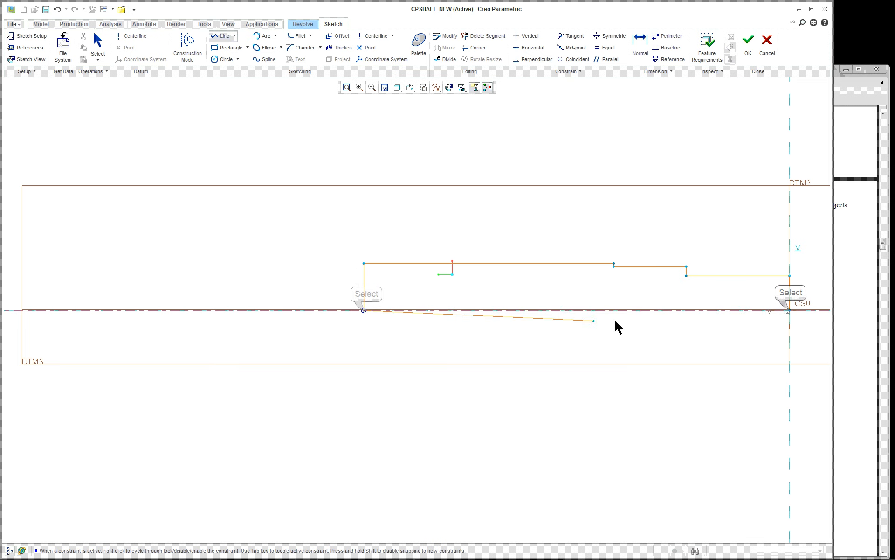
pyautogui.click(789, 311)
pyautogui.middleClick(676, 402)
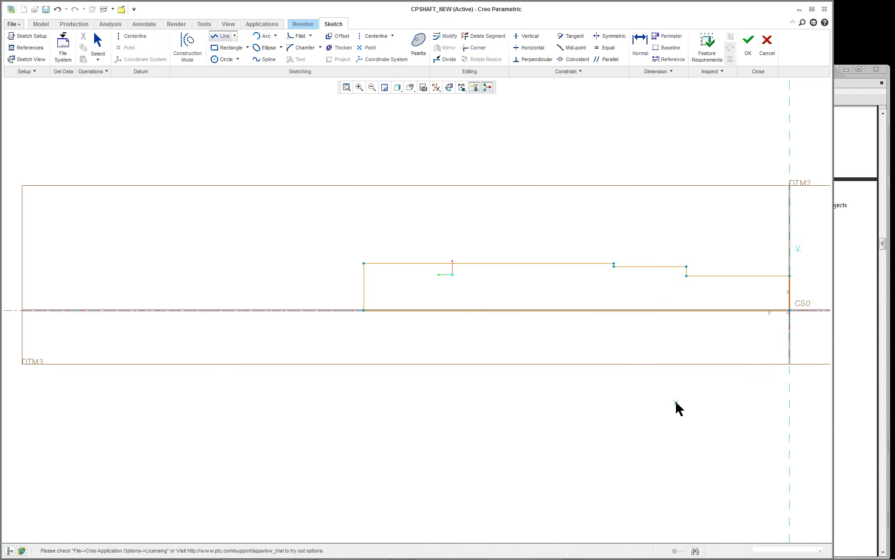
pyautogui.middleClick(676, 402)
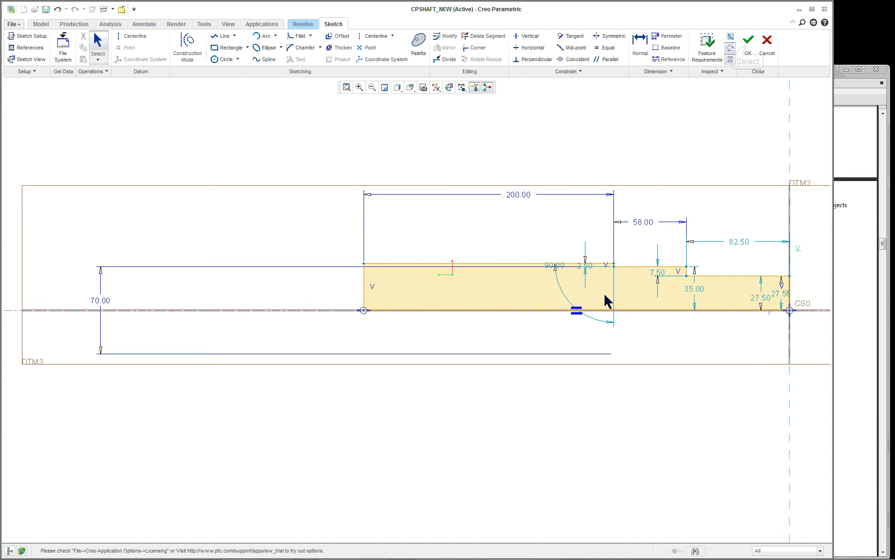
# Finish the section and the 360-degree revolve, accepting the result despite features that do not regenerate
pyautogui.click(747, 46)
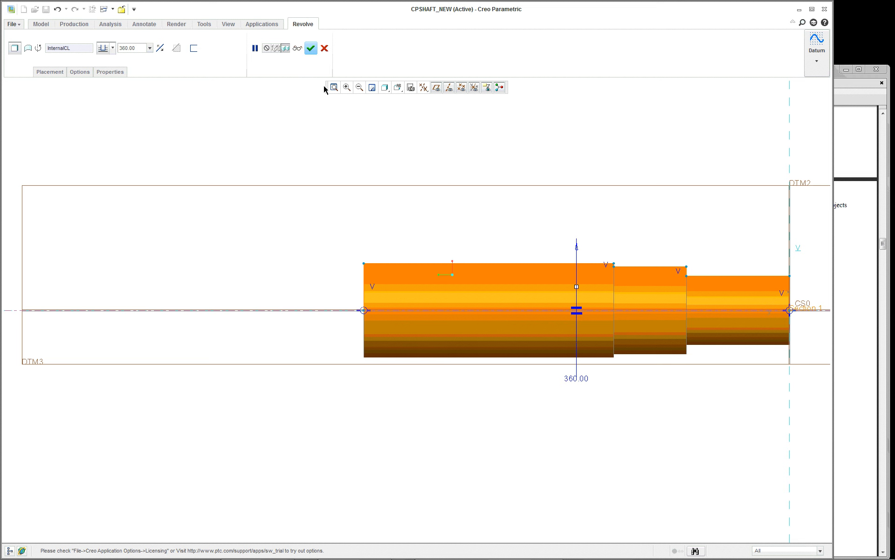
pyautogui.click(310, 48)
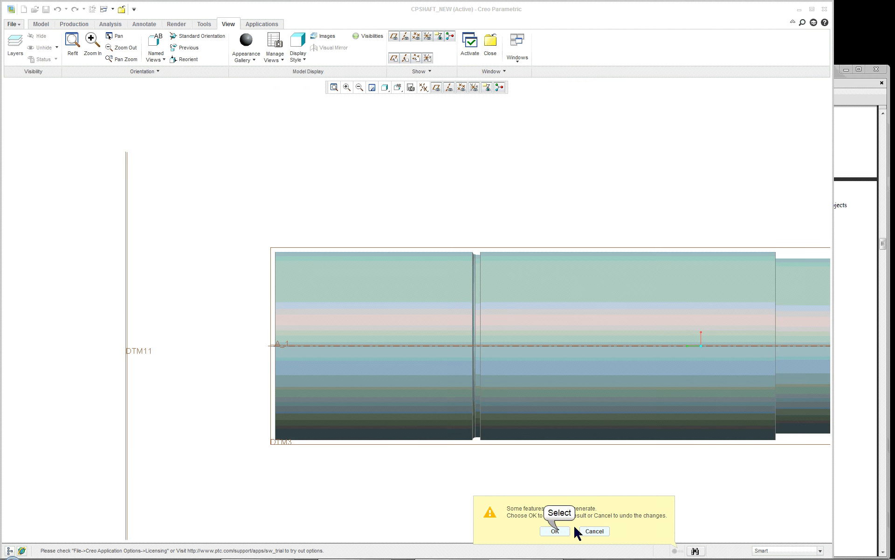
pyautogui.click(555, 531)
pyautogui.scroll(-3, 639, 439)
pyautogui.scroll(-3, 793, 455)
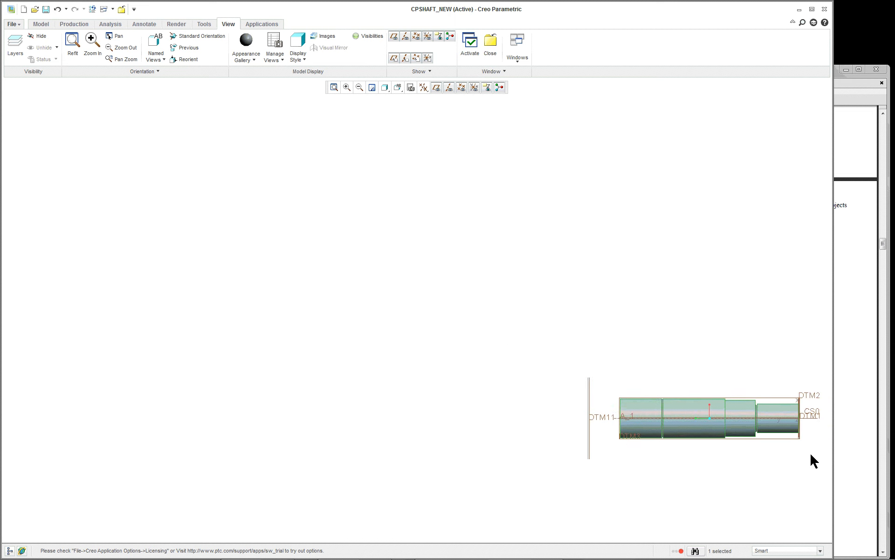
pyautogui.scroll(3, 806, 454)
pyautogui.scroll(1, 788, 454)
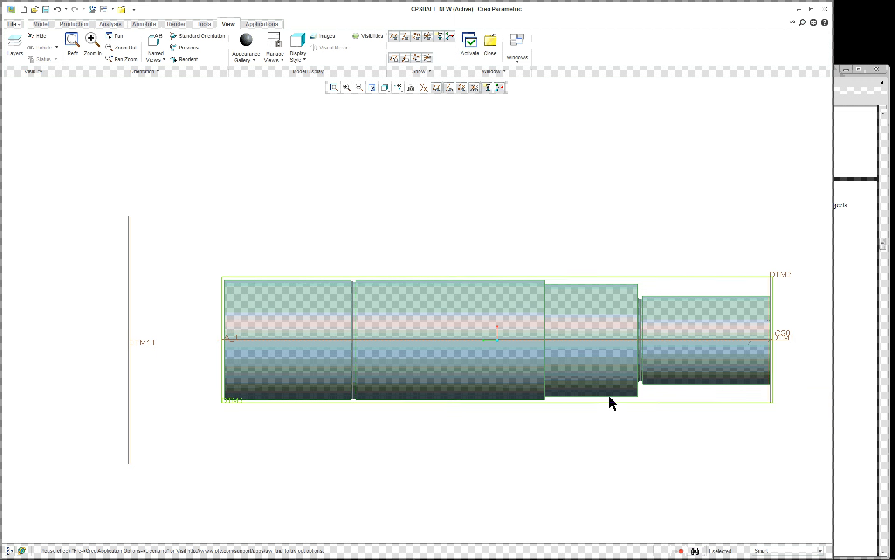
# Redefine the shortened main revolve and open its internal section for editing
pyautogui.moveTo(450, 205); pyautogui.dragTo(473, 248, button='middle')
pyautogui.rightClick(448, 195)
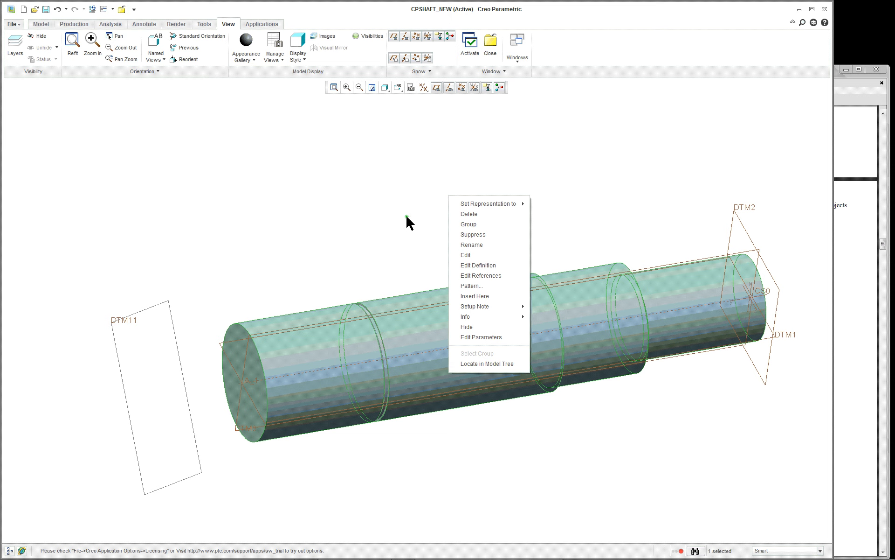
pyautogui.click(505, 267)
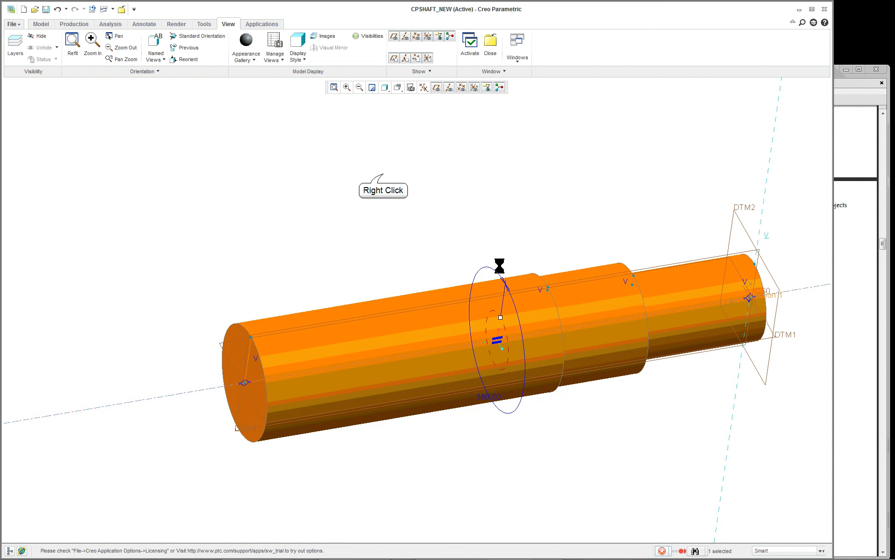
pyautogui.rightClick(383, 176)
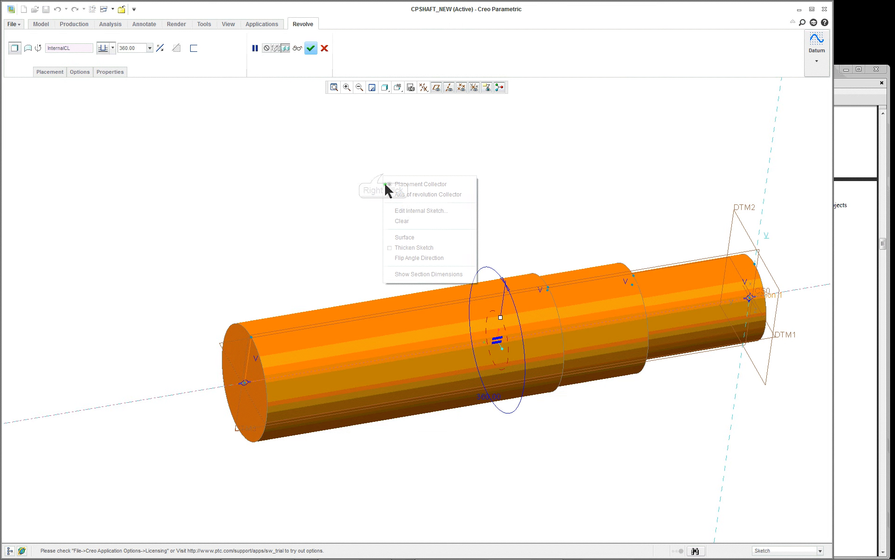
pyautogui.click(414, 210)
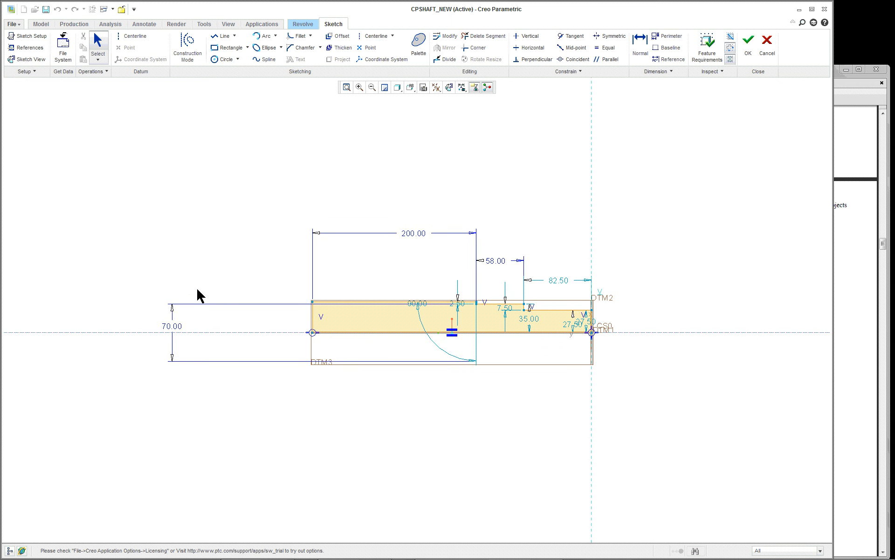
# Delete the section's line along the axis and the vertical line at the end of the 200 mm segment
pyautogui.scroll(-1, 144, 313)
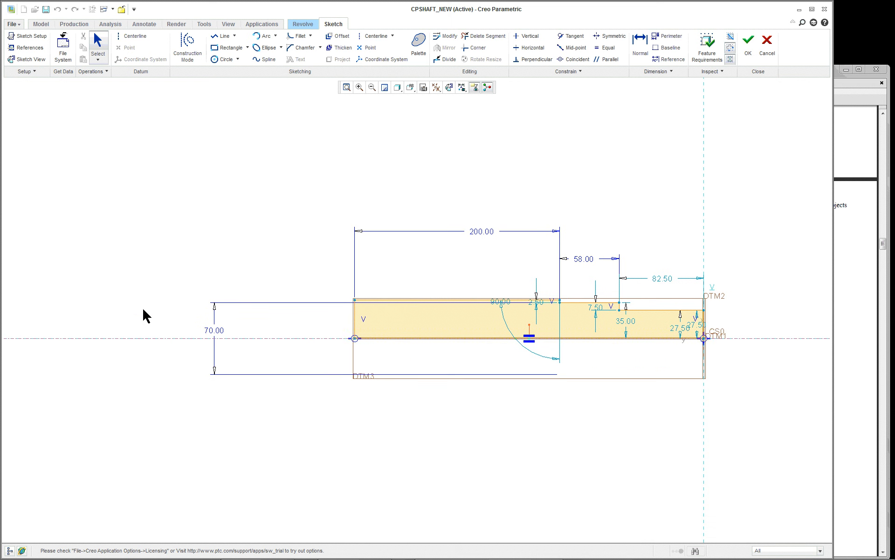
pyautogui.click(394, 337)
pyautogui.press('Delete')
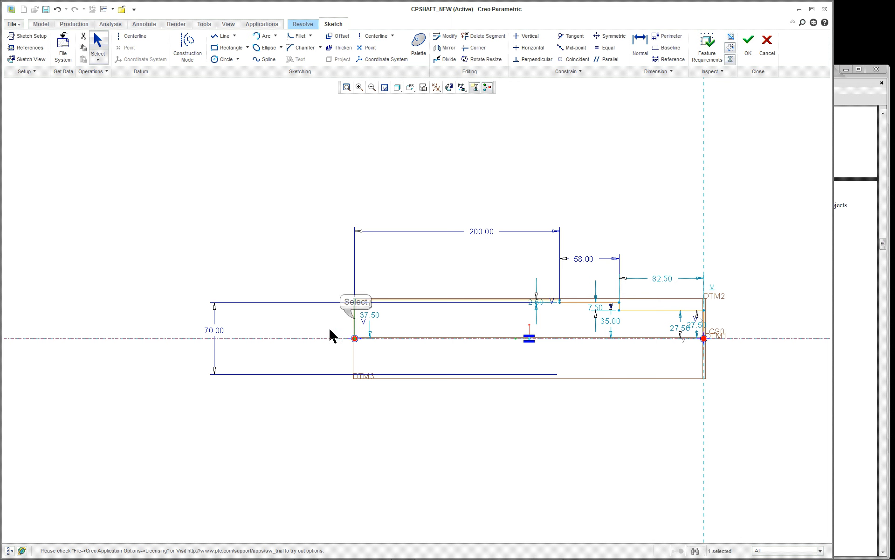
pyautogui.press('Delete')
pyautogui.rightClick(329, 327)
pyautogui.scroll(1, 312, 315)
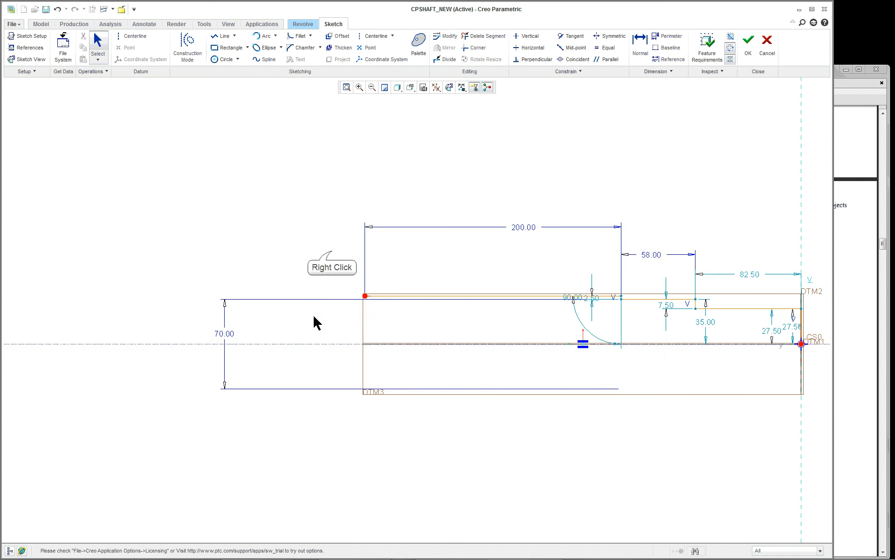
# Draw a line chain from the 200 mm segment's open end through two slopes and stepped-down segments to the axis, closing along it at CS0
pyautogui.rightClick(332, 251)
pyautogui.click(336, 282)
pyautogui.click(364, 296)
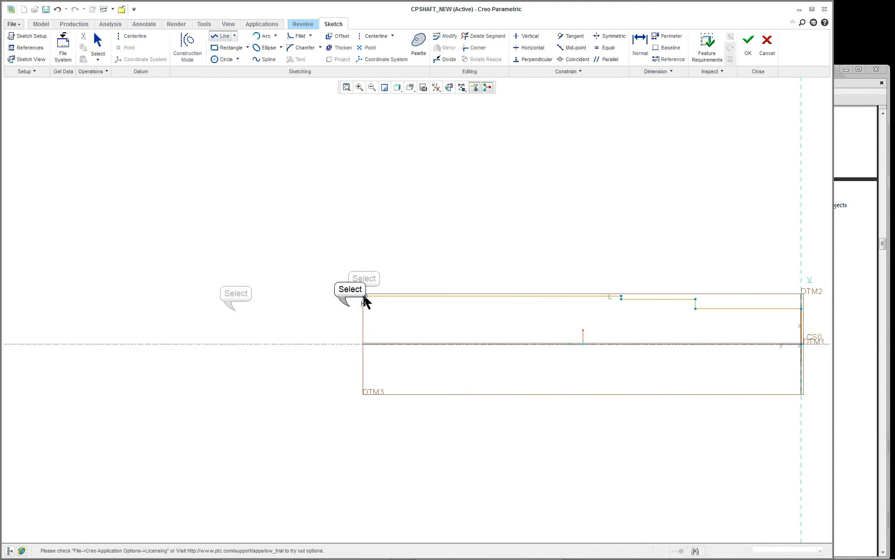
pyautogui.click(349, 307)
pyautogui.click(236, 307)
pyautogui.click(218, 320)
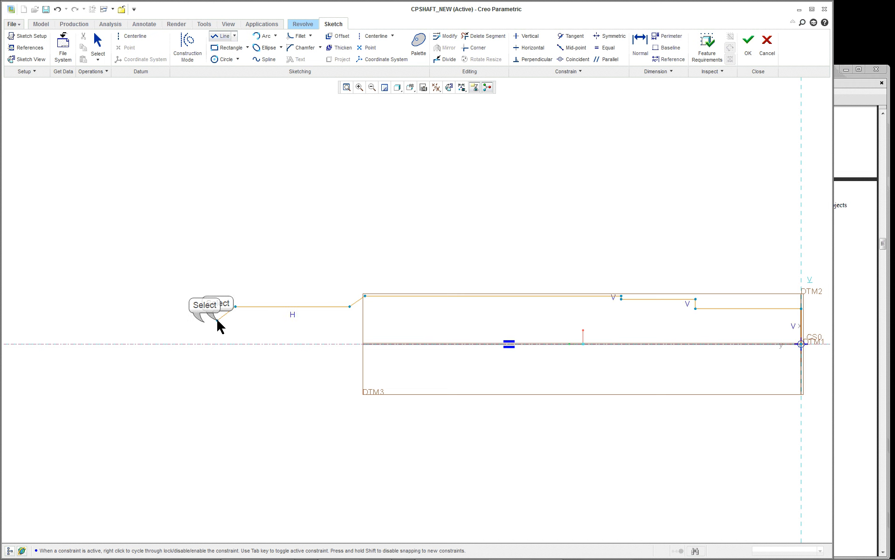
pyautogui.click(204, 320)
pyautogui.click(204, 329)
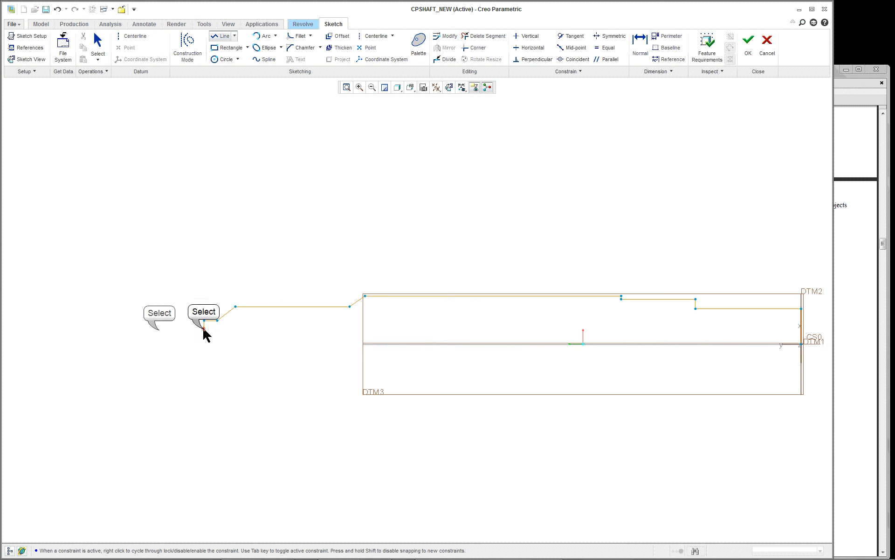
pyautogui.click(159, 329)
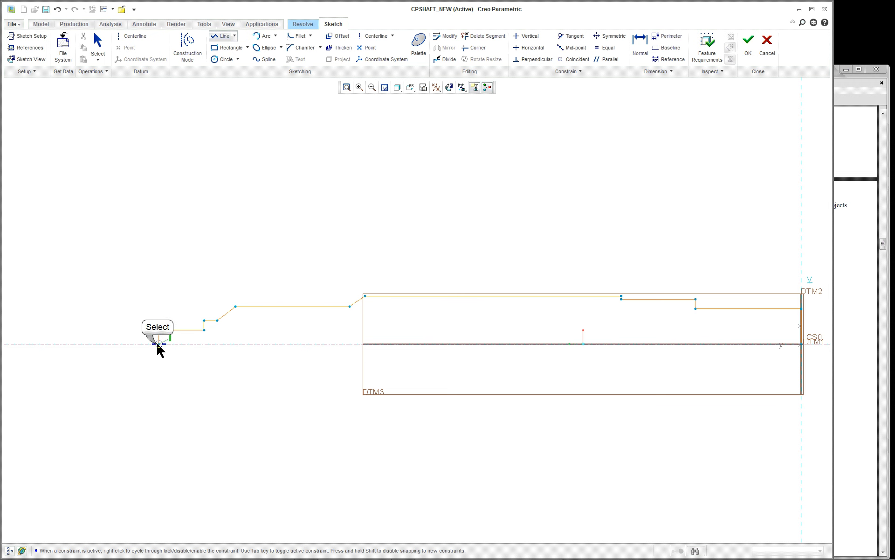
pyautogui.click(159, 343)
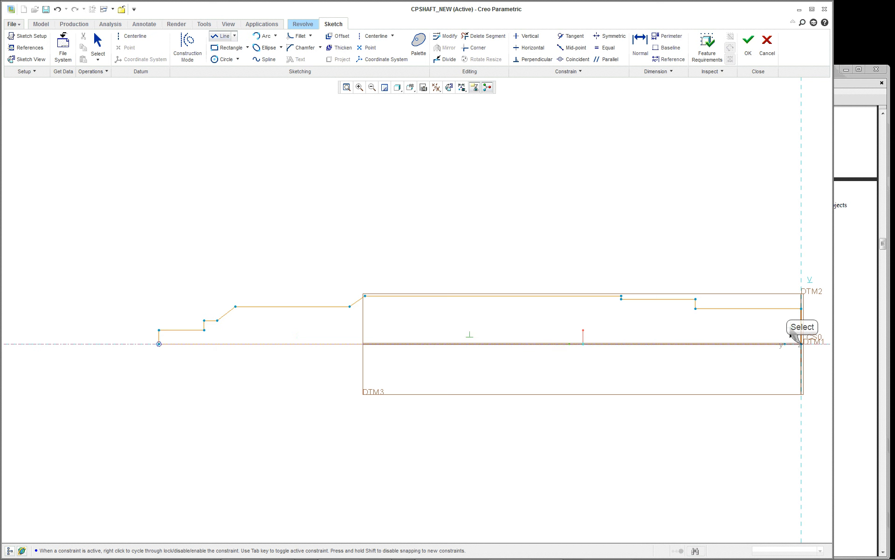
pyautogui.click(801, 344)
pyautogui.middleClick(539, 182)
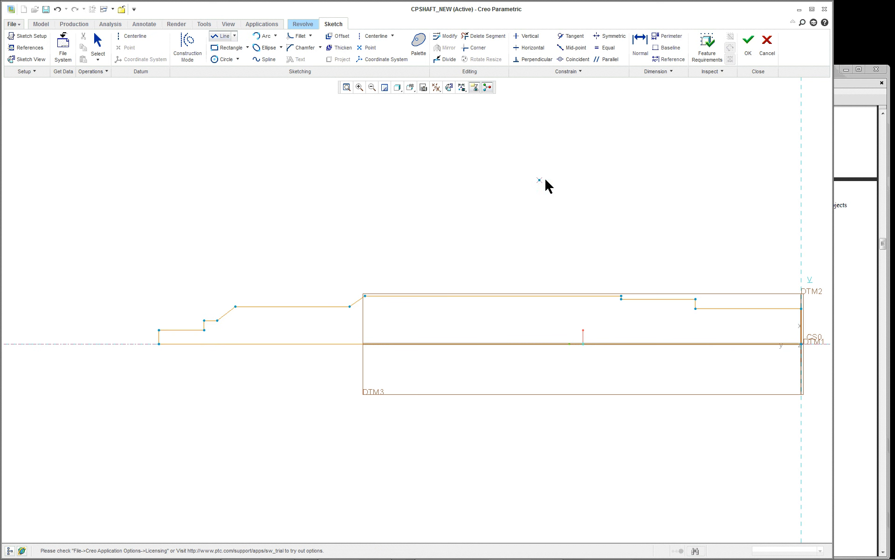
# Accept the redrawn section and finish the redefined revolve, and undo both edits of the shaft's main revolve
pyautogui.scroll(-1, 645, 132)
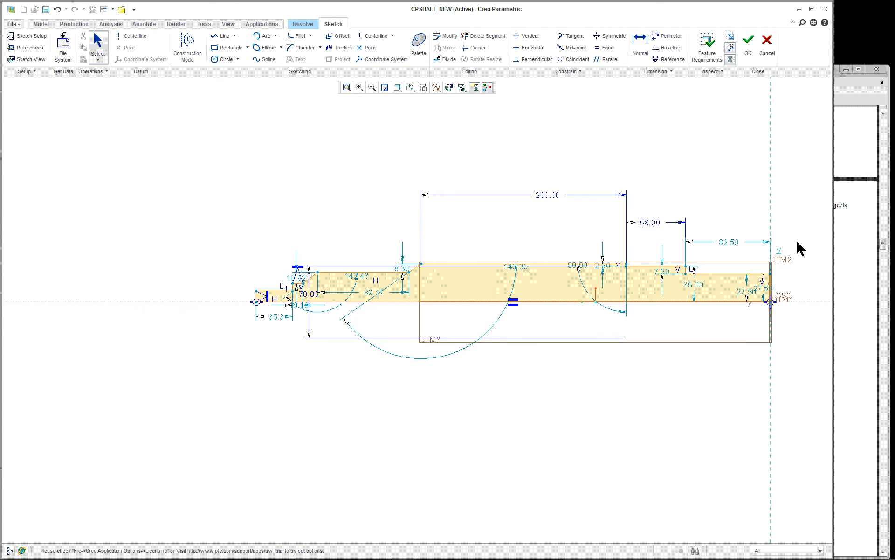
pyautogui.scroll(1, 800, 249)
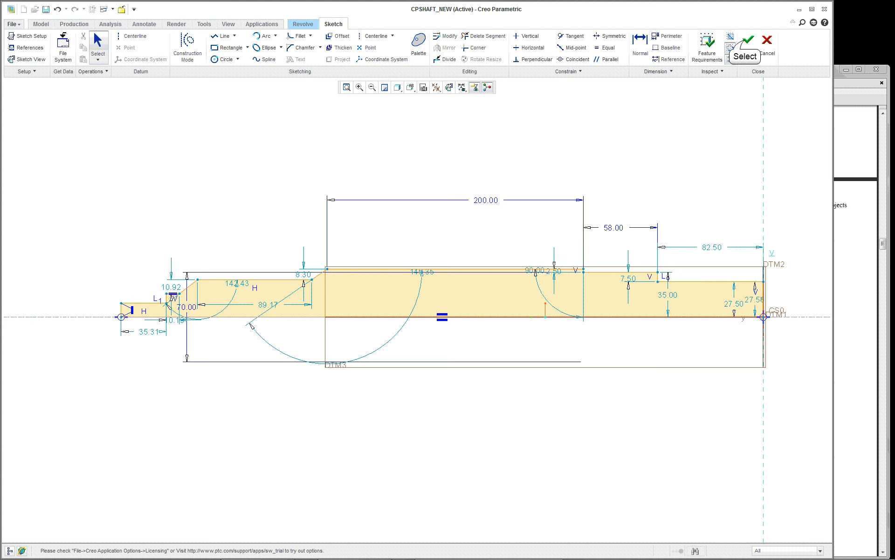
pyautogui.click(746, 42)
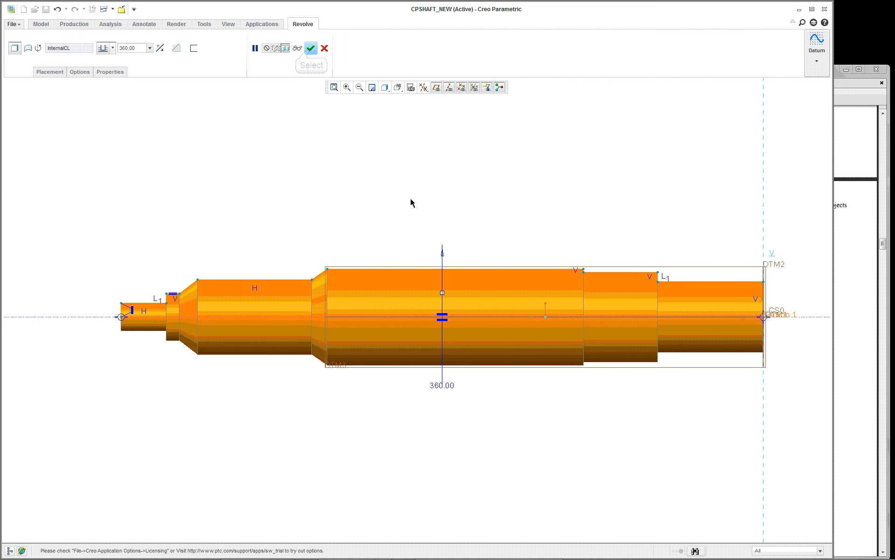
pyautogui.click(317, 47)
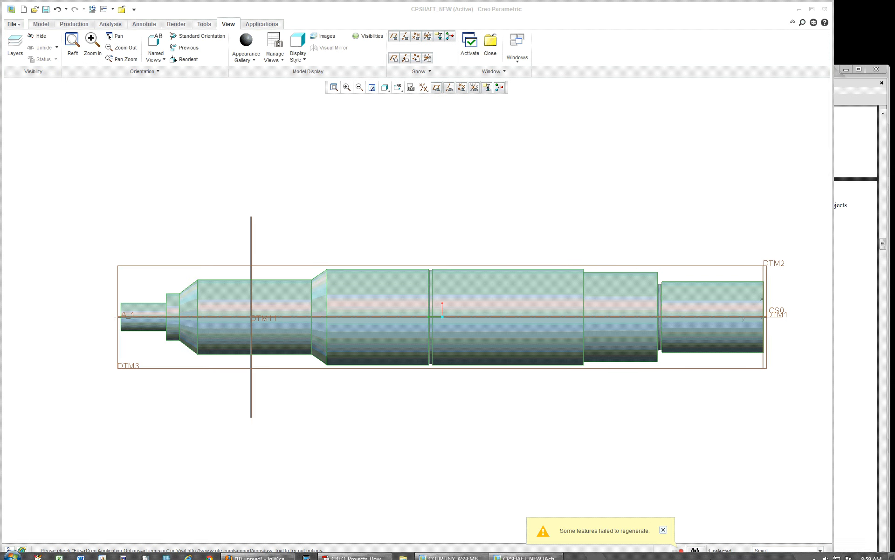
pyautogui.click(663, 530)
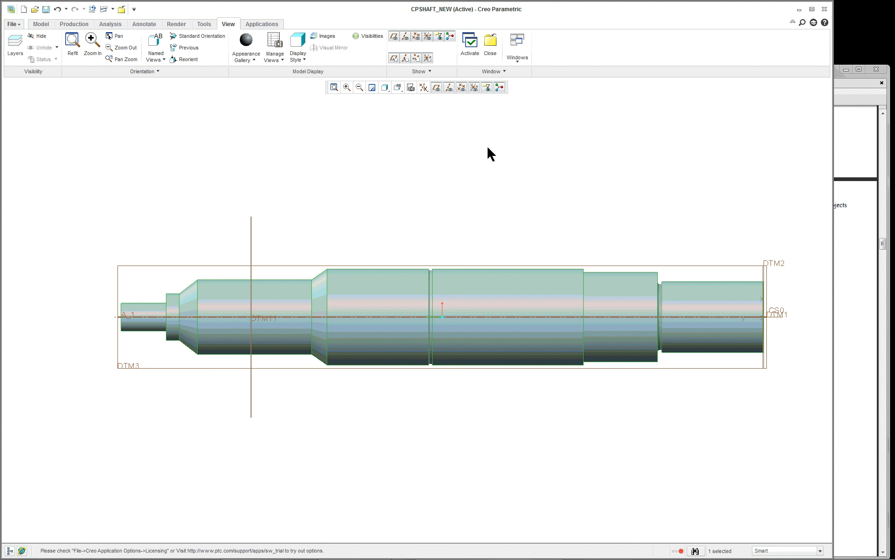
pyautogui.doubleClick(61, 8)
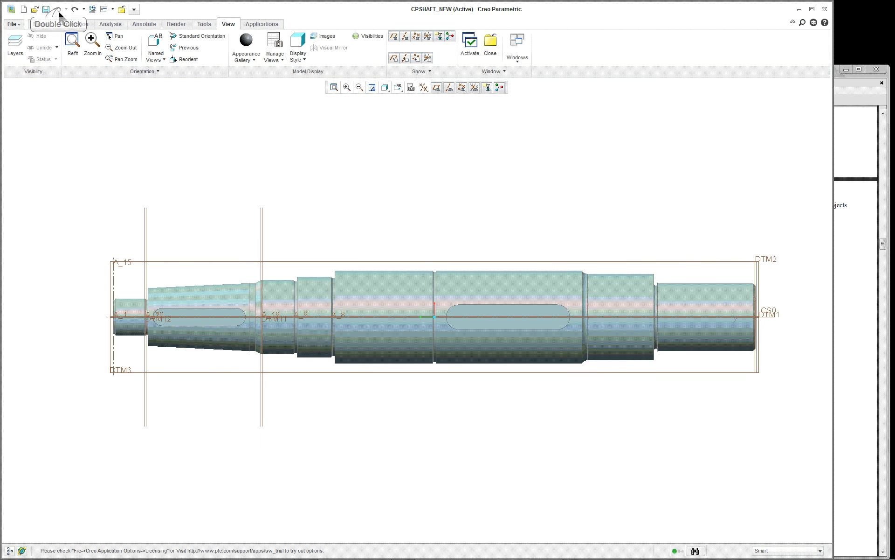
# Compare the shaft's Default Orientation and Standard Orientation by switching between the two named views
pyautogui.click(398, 88)
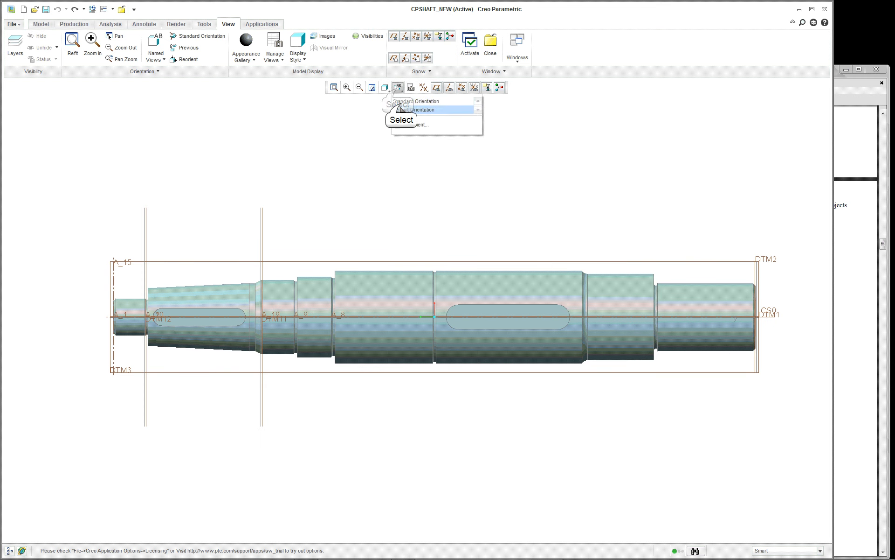
pyautogui.click(401, 110)
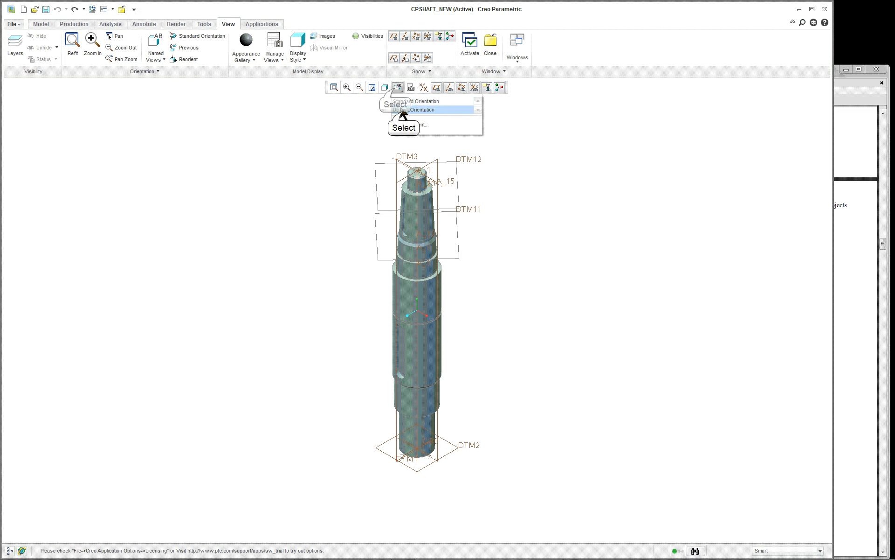
pyautogui.click(398, 88)
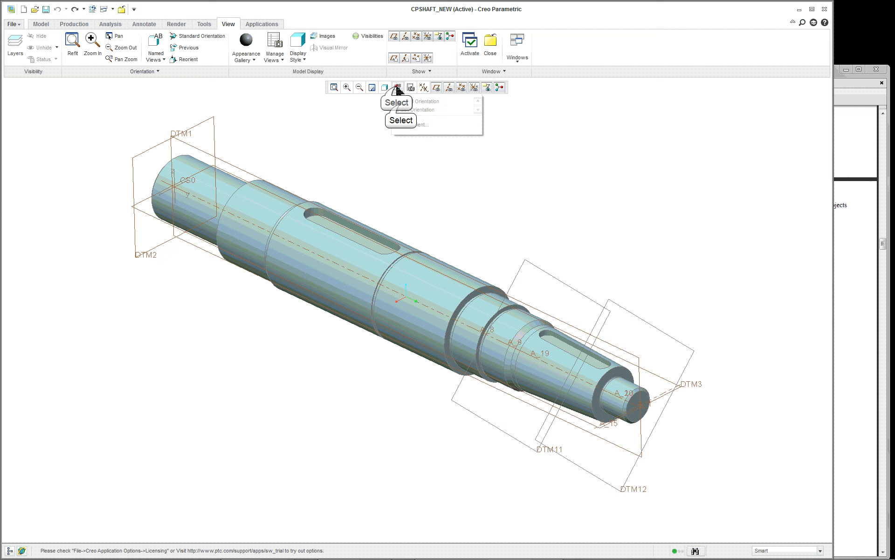
pyautogui.click(401, 101)
pyautogui.click(398, 88)
pyautogui.click(401, 110)
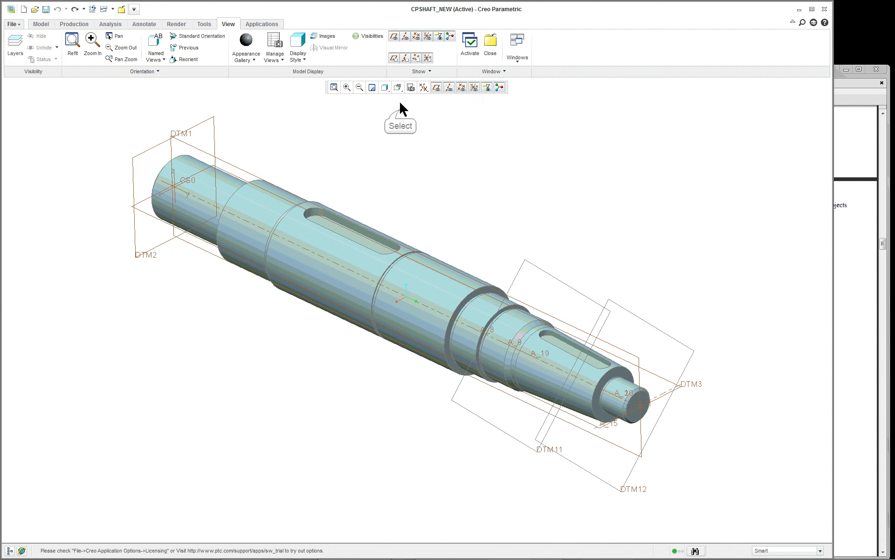
pyautogui.click(397, 87)
pyautogui.click(399, 99)
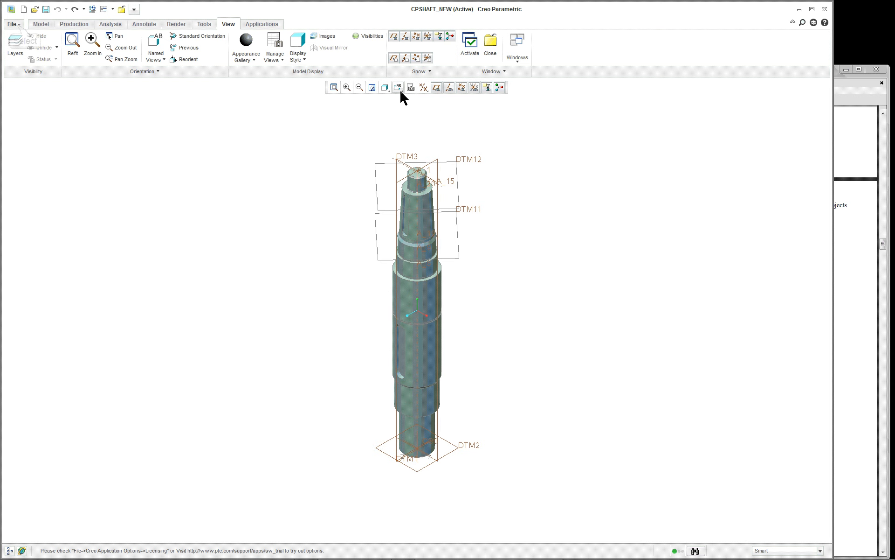
# Check the choices for the default model orientation in the Model Display options, keeping Isometric
pyautogui.click(18, 26)
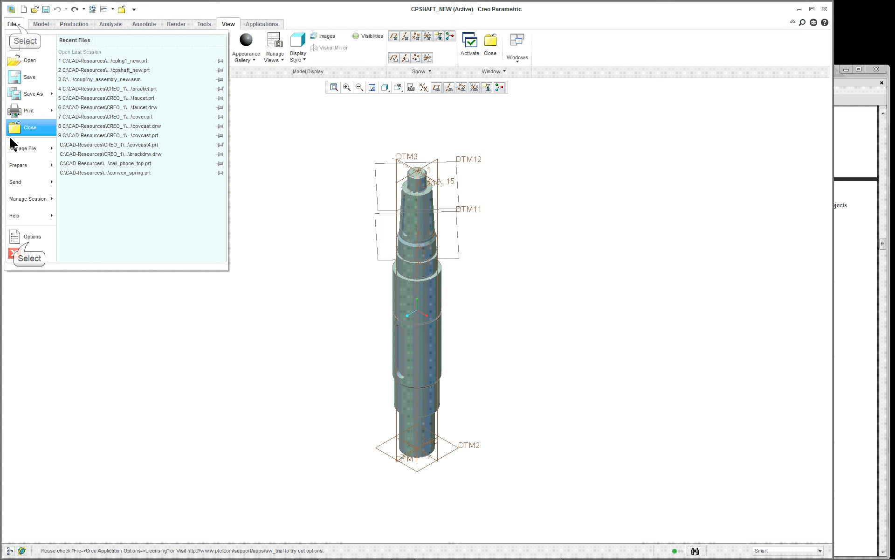
pyautogui.click(28, 236)
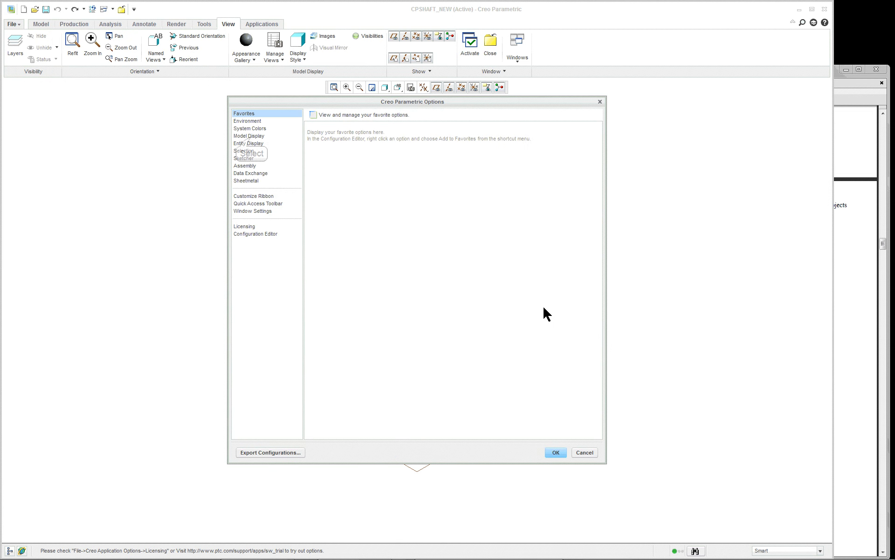
pyautogui.click(249, 136)
pyautogui.click(399, 137)
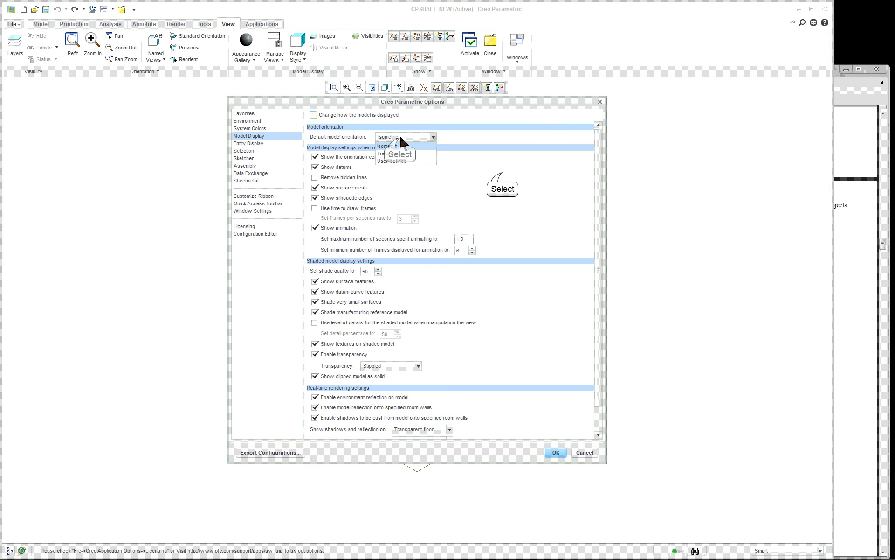
pyautogui.click(501, 176)
pyautogui.click(556, 452)
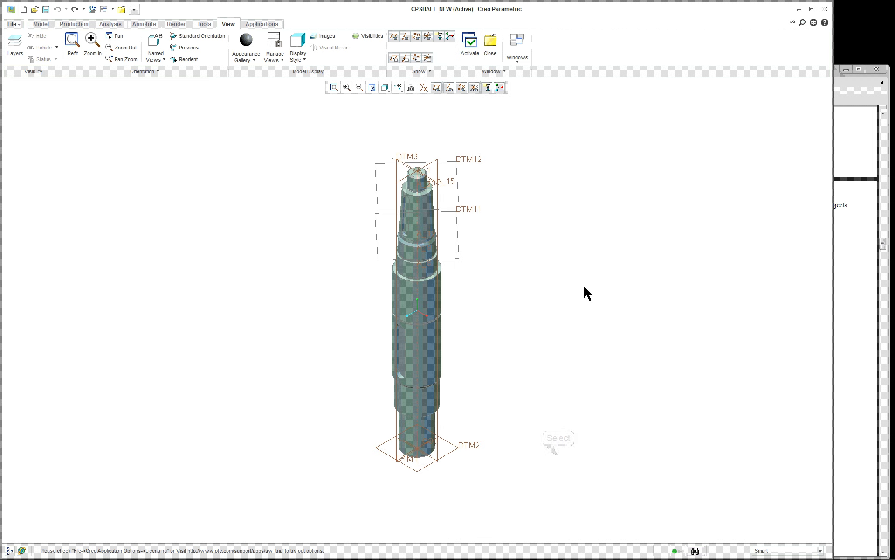
# Rotate the shaft freely and switch repeatedly between its Default Orientation and Standard Orientation to examine how they differ
pyautogui.moveTo(542, 264); pyautogui.dragTo(569, 182, button='middle')
pyautogui.click(416, 90)
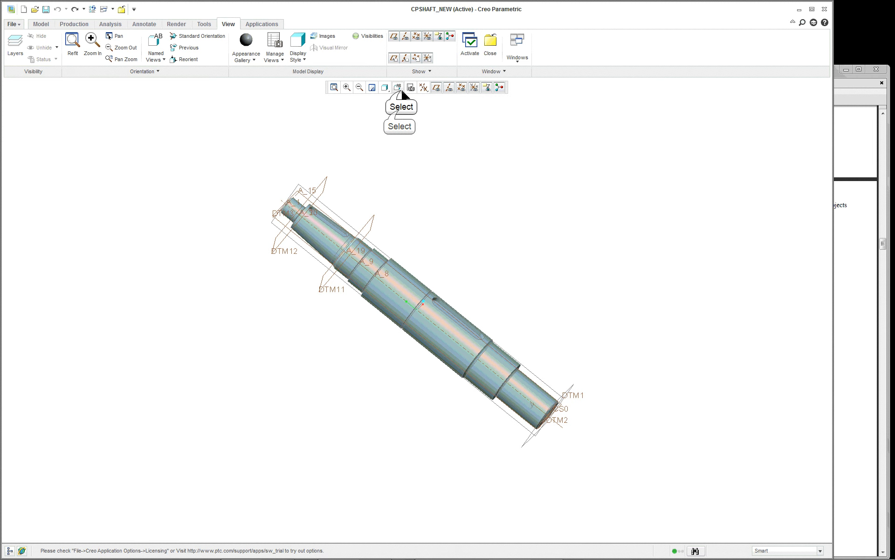
pyautogui.click(399, 111)
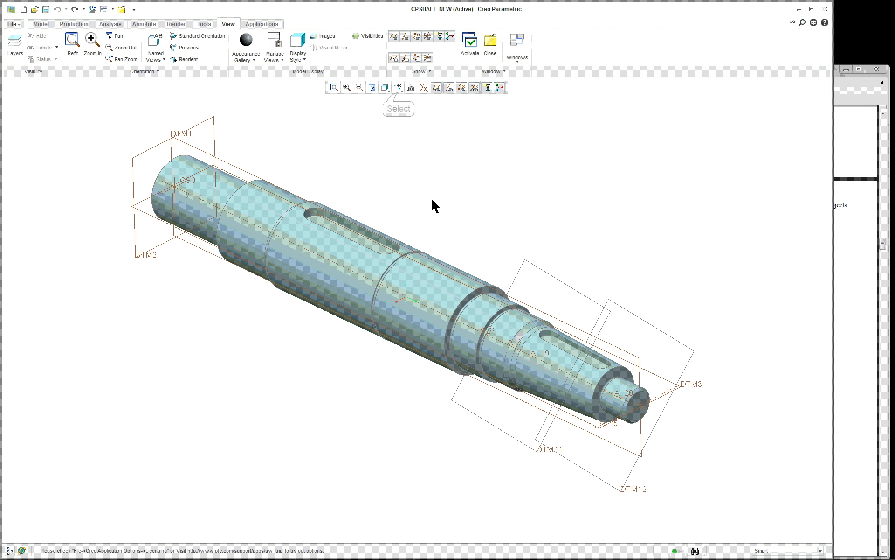
pyautogui.click(398, 87)
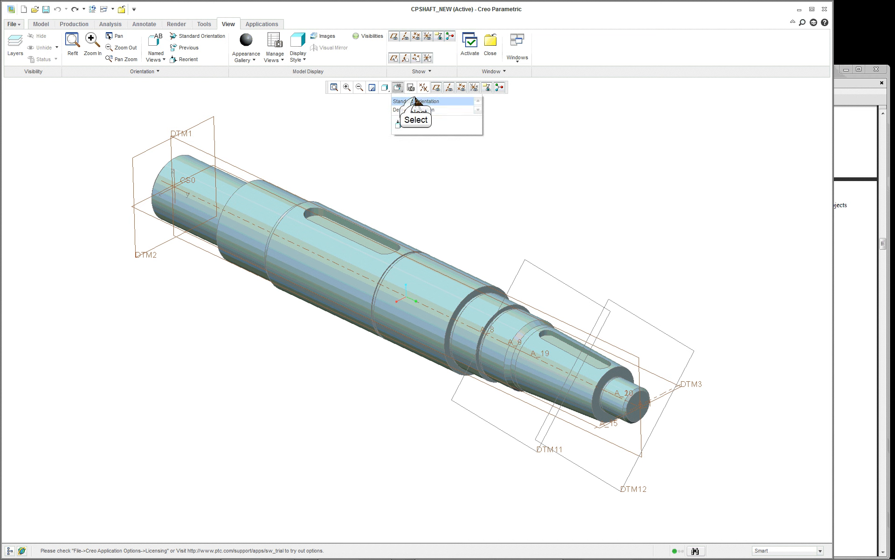
pyautogui.click(416, 102)
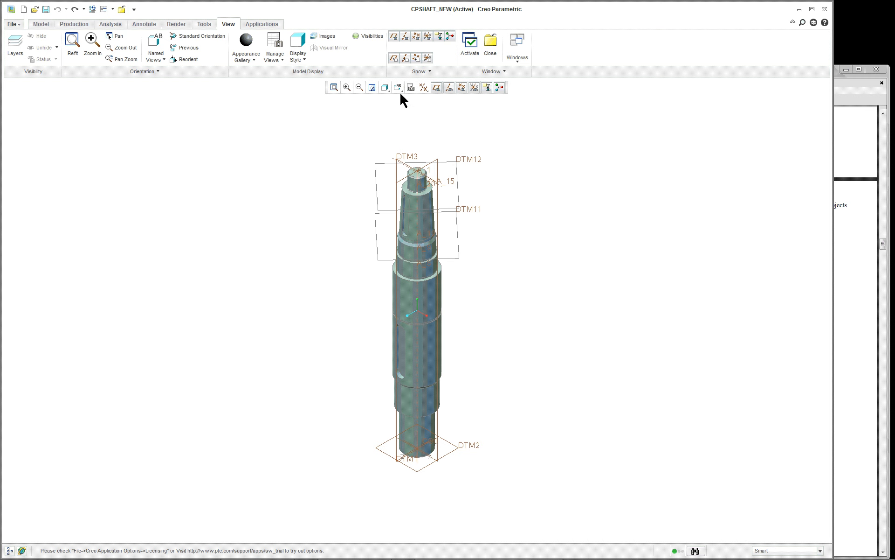
pyautogui.click(398, 88)
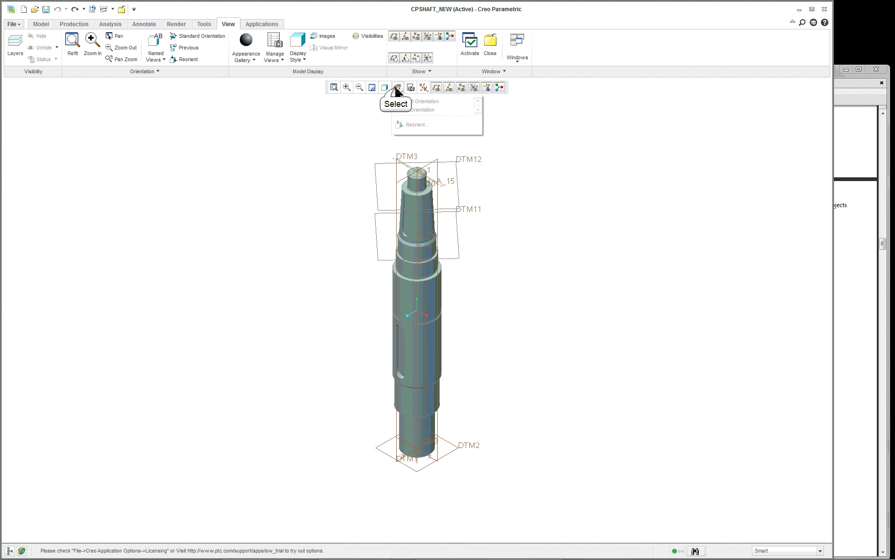
pyautogui.click(411, 110)
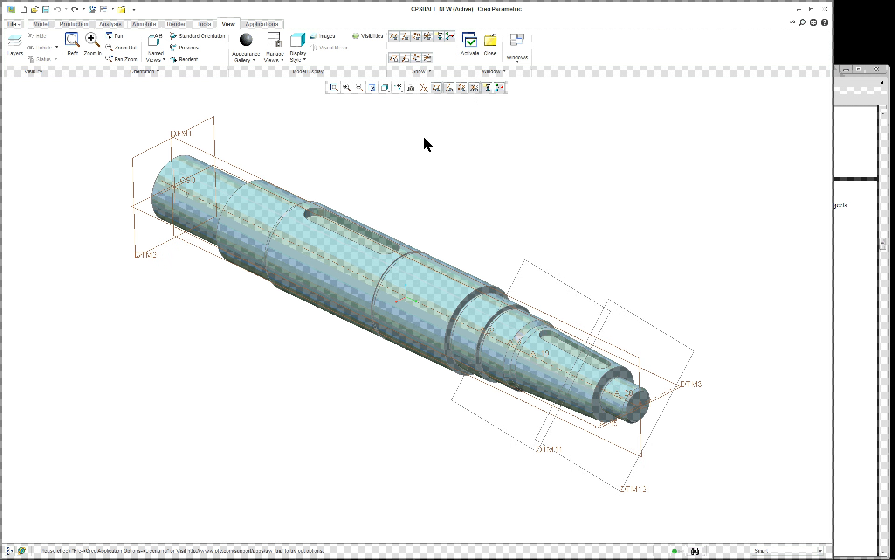
pyautogui.click(397, 88)
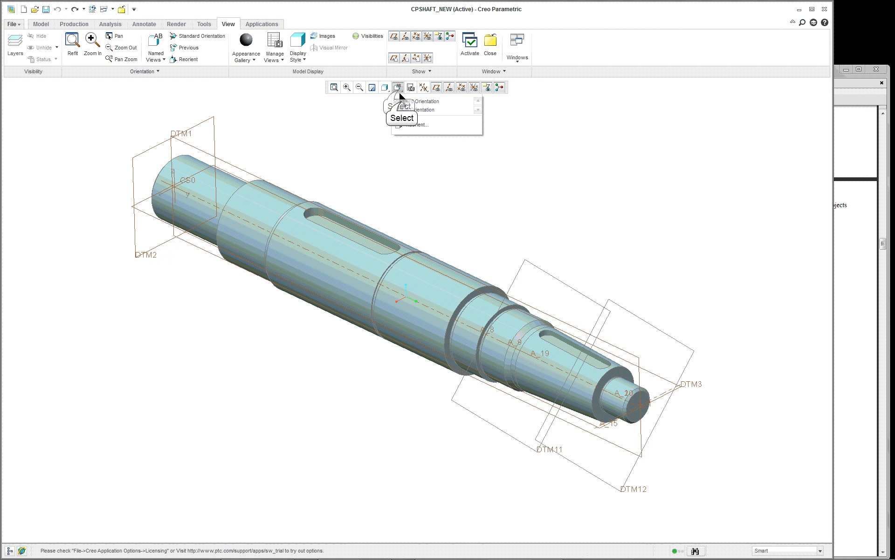
pyautogui.click(416, 102)
pyautogui.click(397, 88)
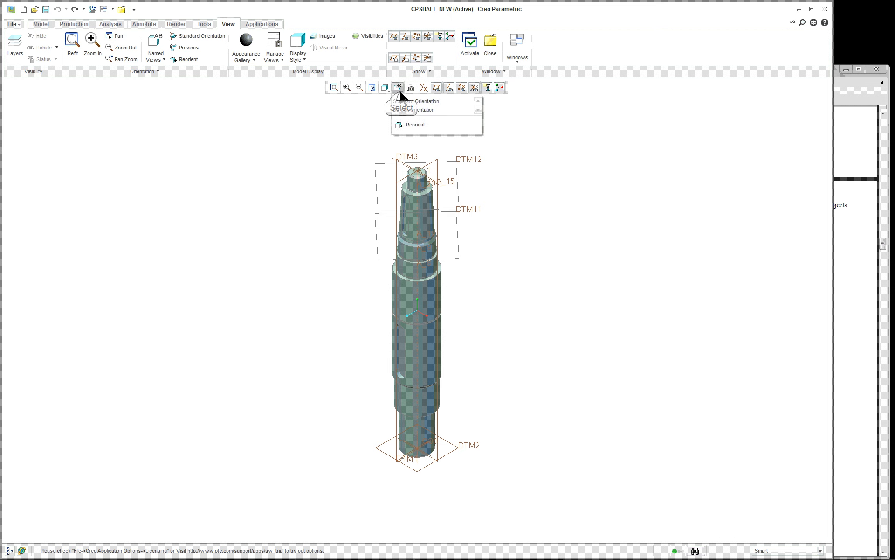
pyautogui.click(403, 109)
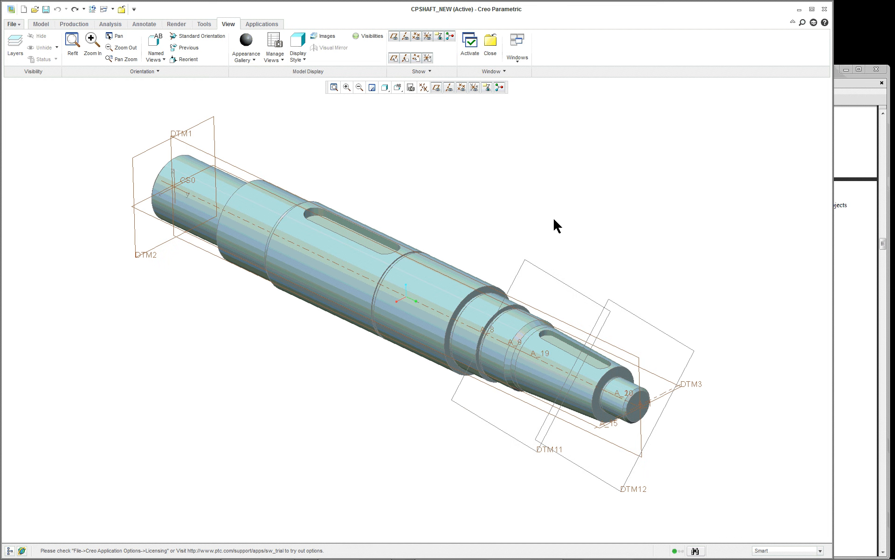
# Rotate the shaft so its threaded end points toward the lower front, and save this view over Default Orientation
pyautogui.moveTo(553, 217)
pyautogui.mouseDown(button='middle')
pyautogui.moveTo(412, 192)
pyautogui.moveTo(450, 279)
pyautogui.moveTo(450, 270)
pyautogui.mouseUp(button='middle')
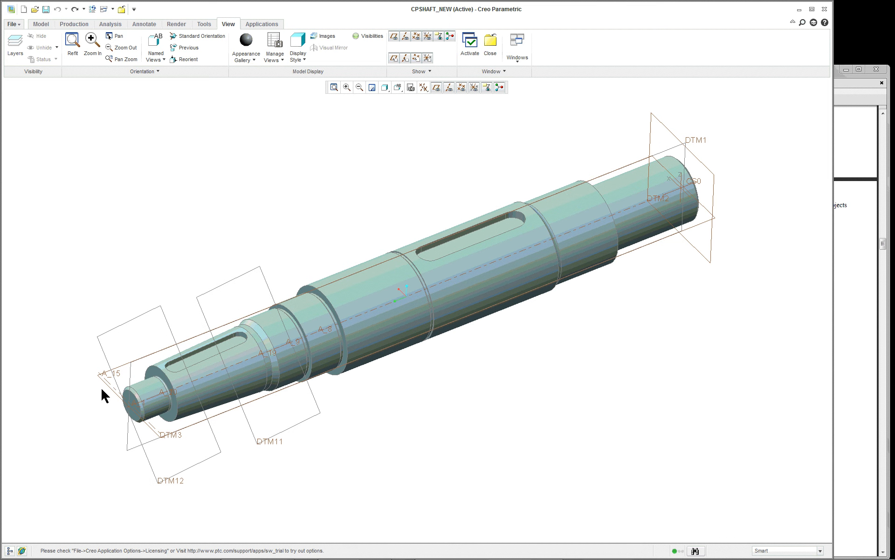
pyautogui.click(399, 88)
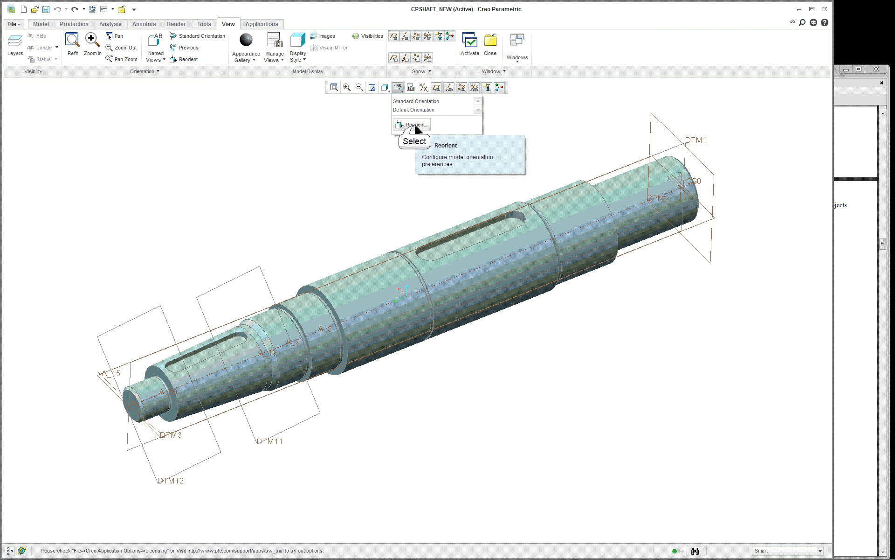
pyautogui.click(415, 125)
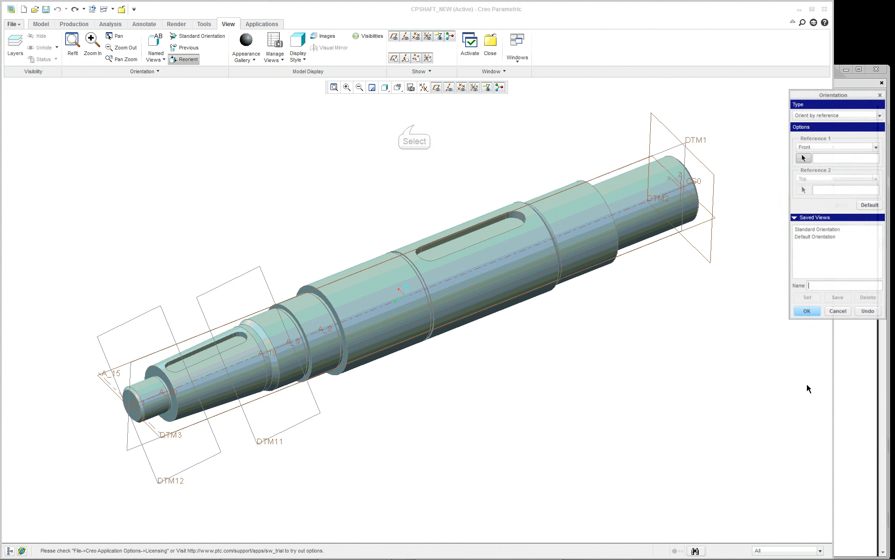
pyautogui.click(817, 237)
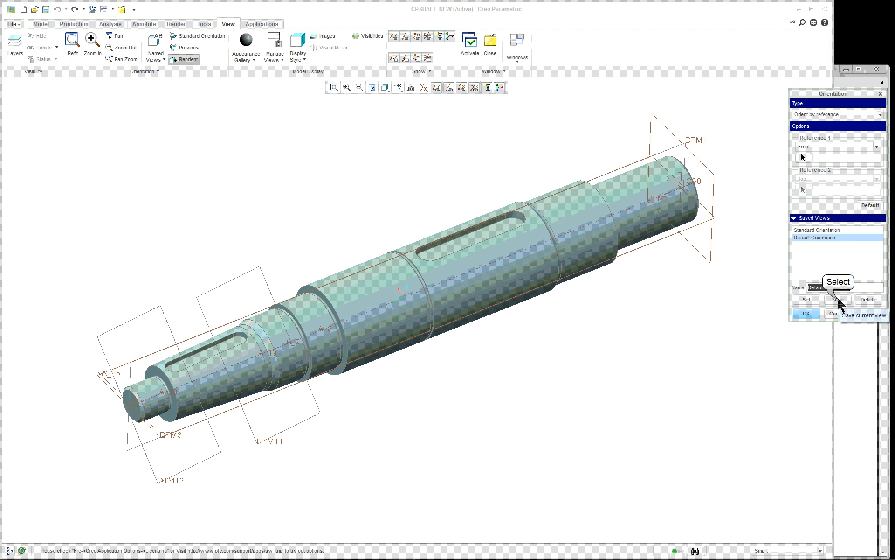
pyautogui.click(838, 299)
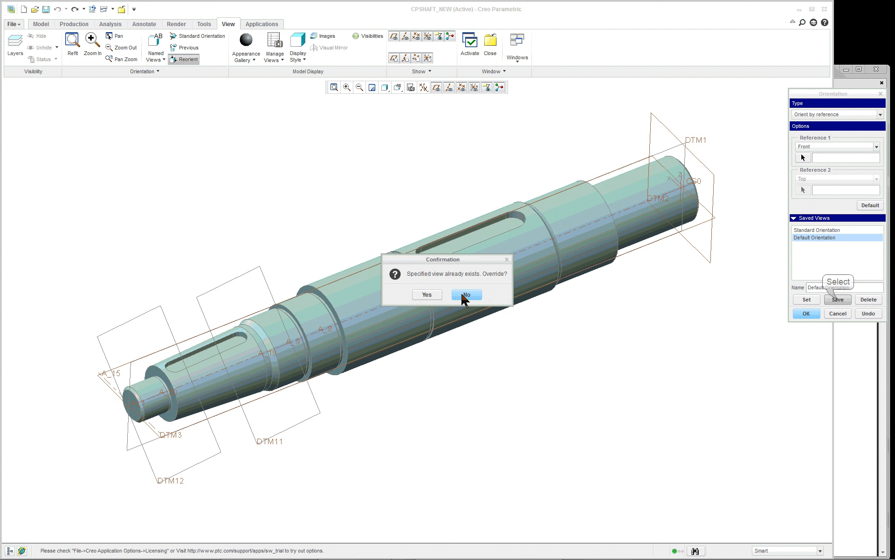
pyautogui.click(425, 296)
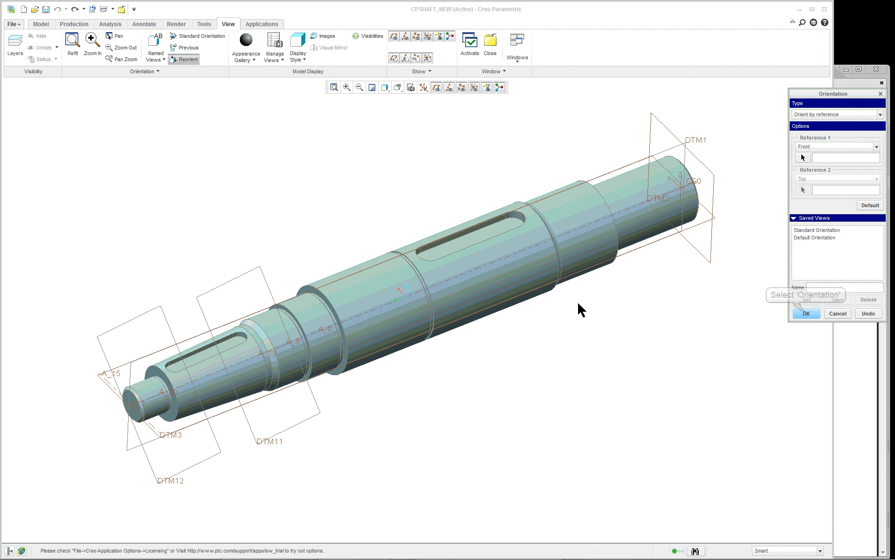
pyautogui.click(807, 313)
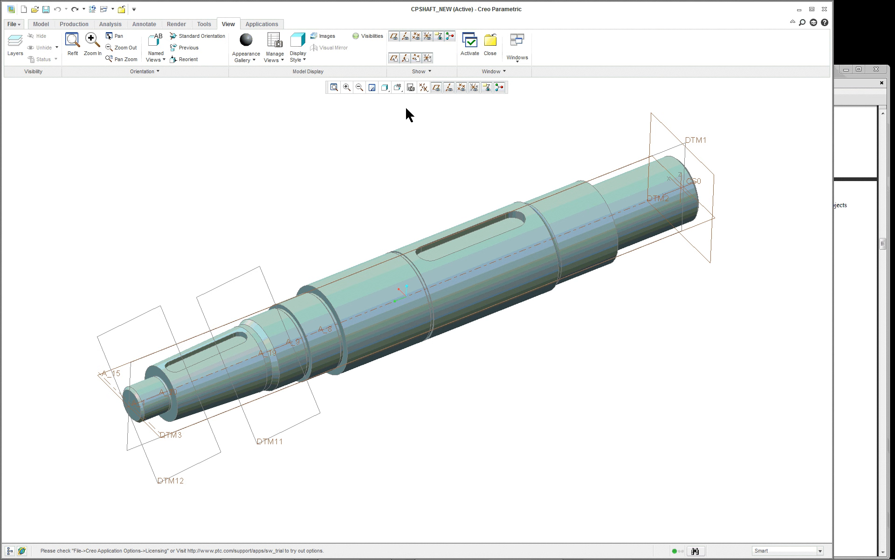
# Compare the standard view with the newly saved Default Orientation, and display the Model Tree
pyautogui.hotkey('ctrl', 'd')
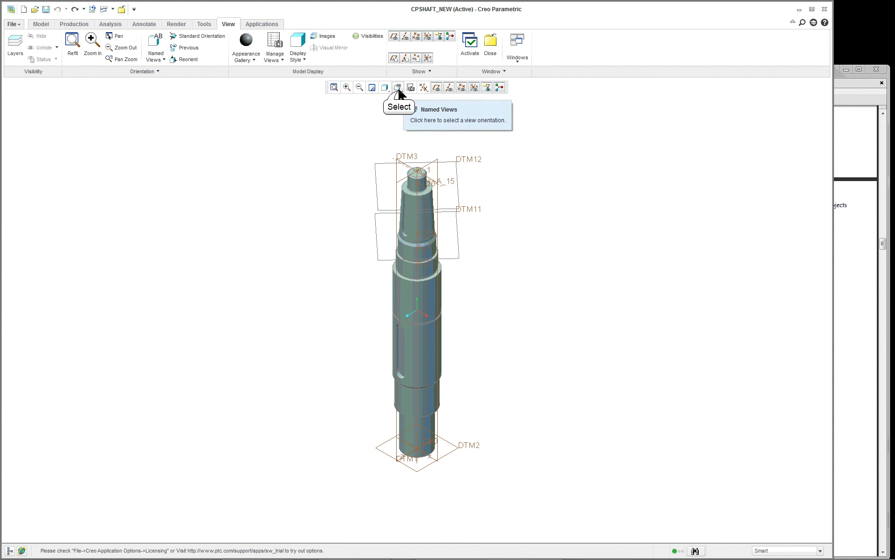
pyautogui.click(399, 89)
pyautogui.click(408, 108)
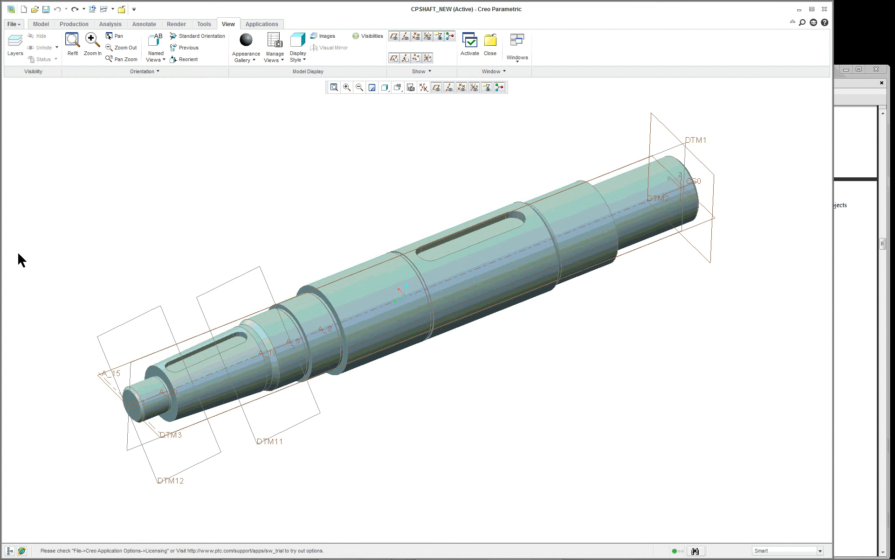
pyautogui.scroll(1, 14, 535)
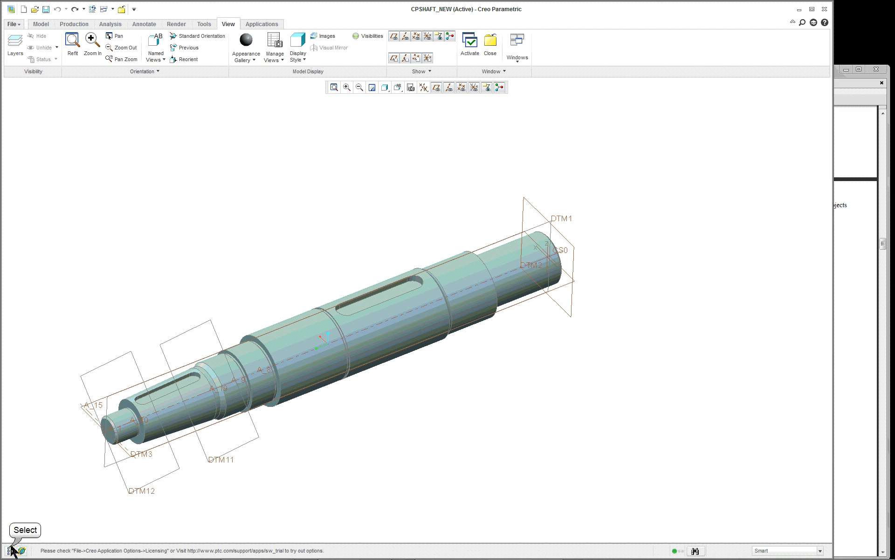
pyautogui.click(10, 550)
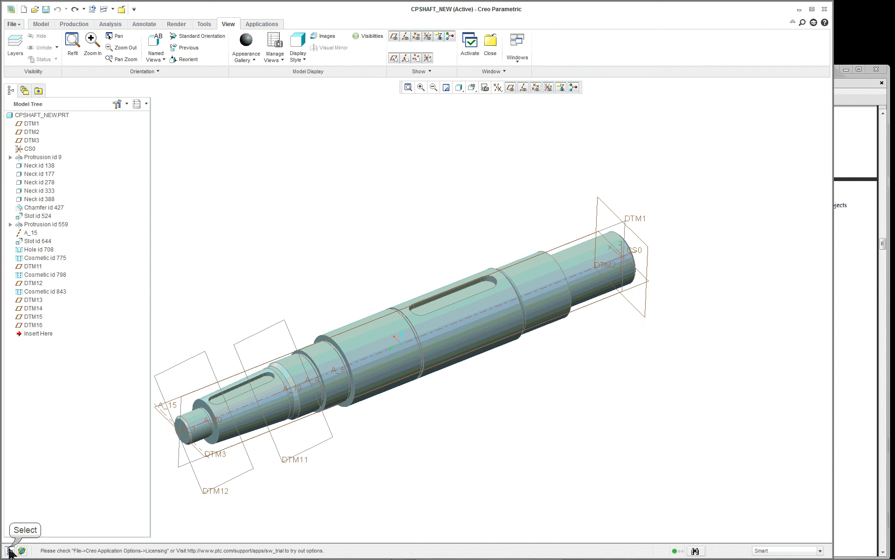
# Highlight the shaft's Neck features in turn, and move the model's insertion point to directly after Neck id 138
pyautogui.click(45, 166)
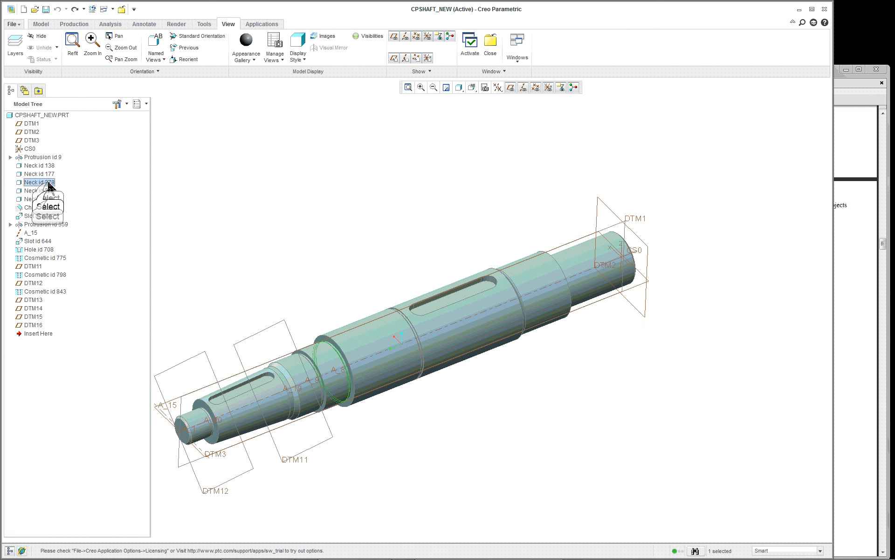
pyautogui.click(47, 199)
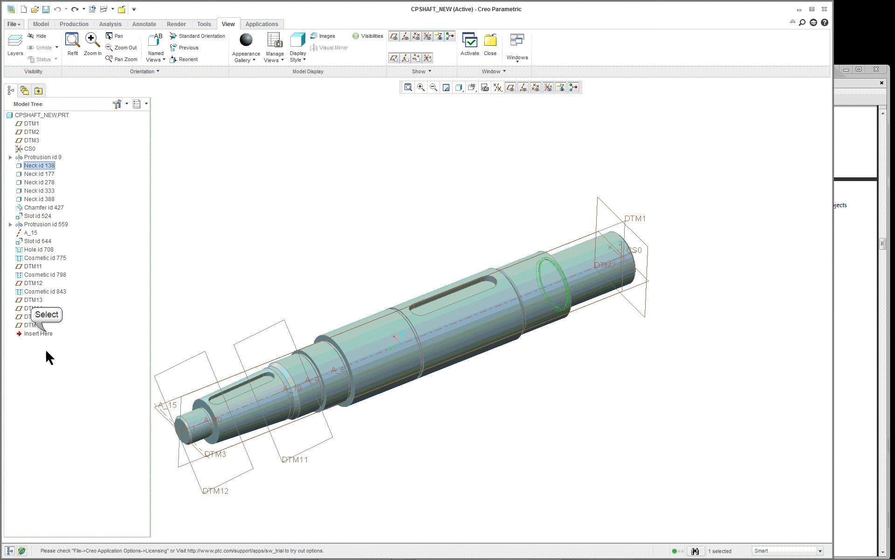
pyautogui.click(45, 334)
pyautogui.moveTo(46, 335); pyautogui.dragTo(48, 170)
# Open the section of Neck id 138 for redefinition, examine its profile in the sketch view, and accept it without edits
pyautogui.rightClick(48, 166)
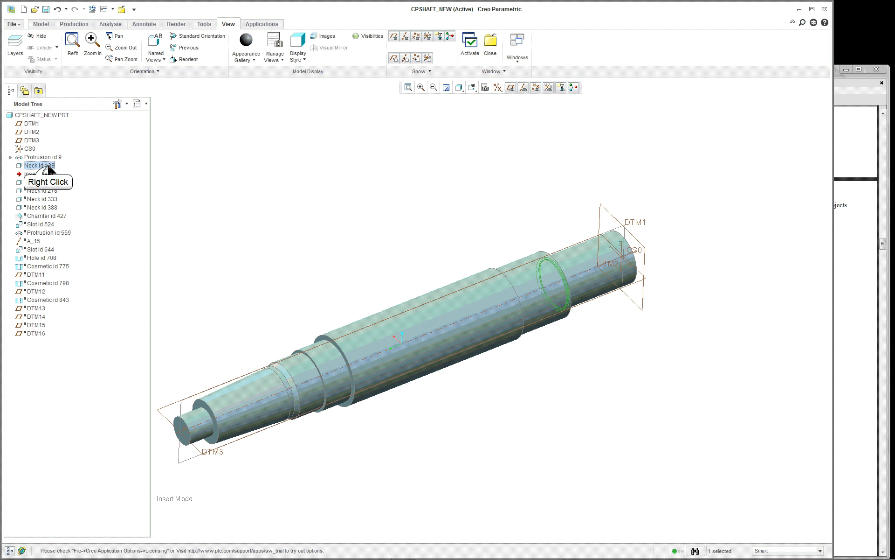
pyautogui.click(84, 238)
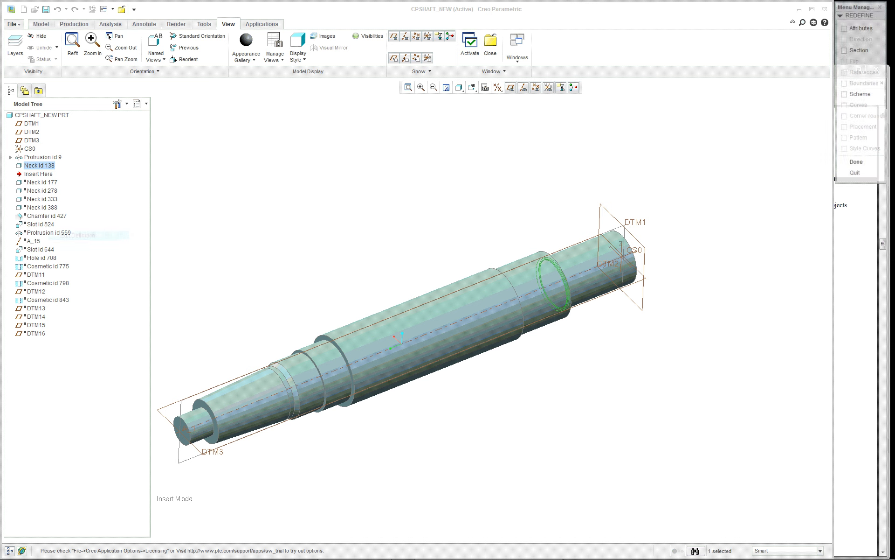
pyautogui.click(865, 49)
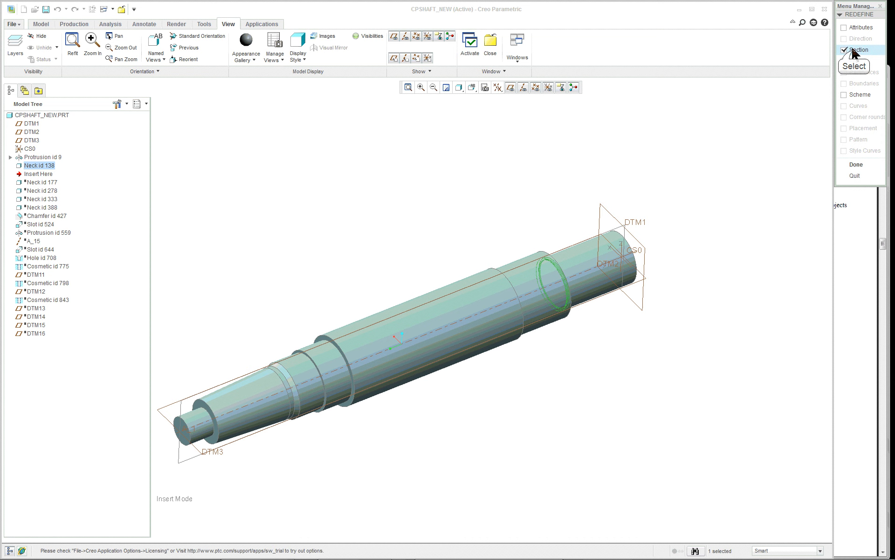
pyautogui.click(857, 165)
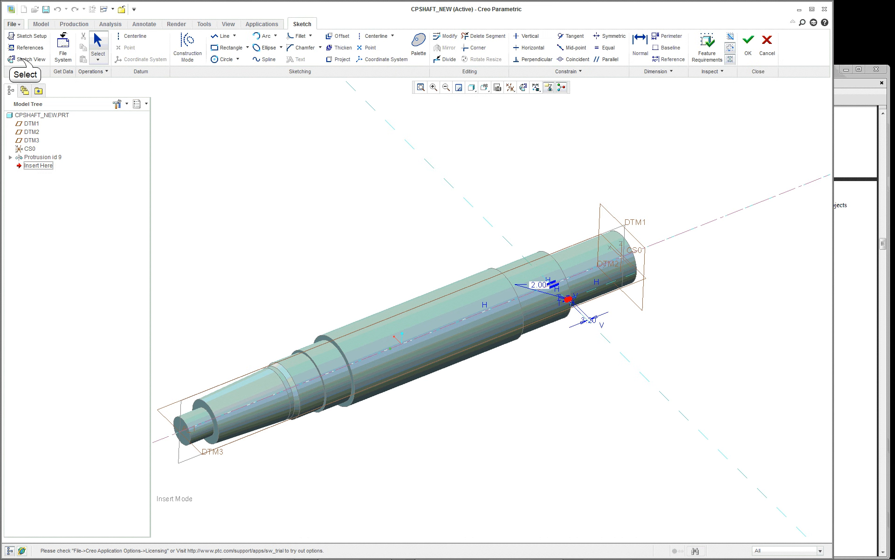
pyautogui.click(25, 59)
pyautogui.scroll(5, 567, 312)
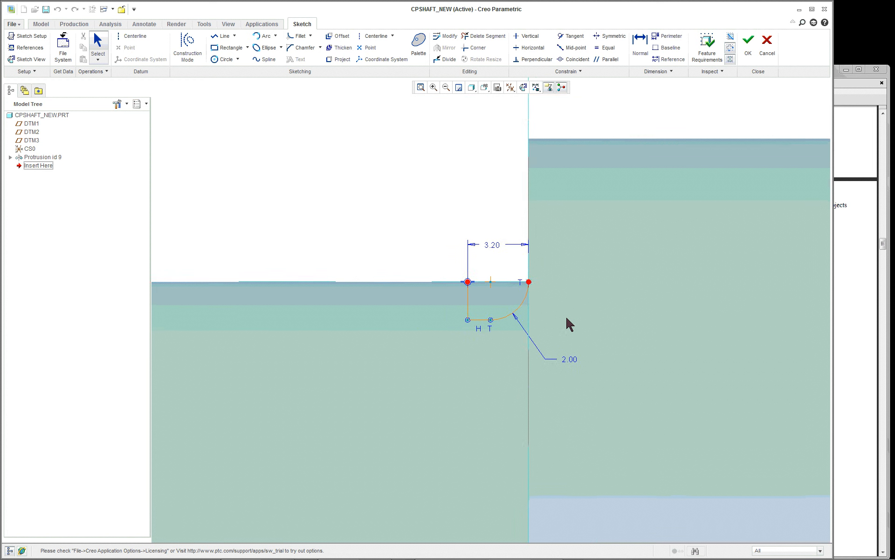
pyautogui.scroll(2, 566, 318)
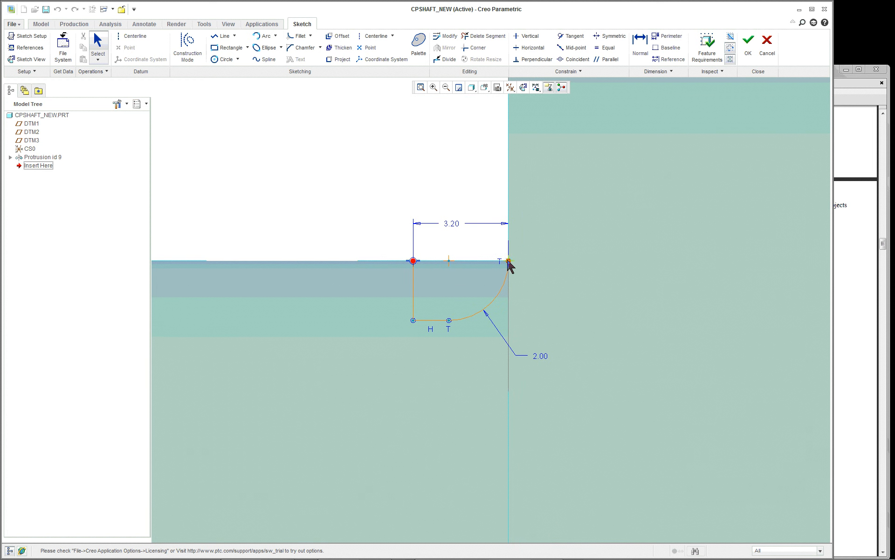
pyautogui.scroll(-5, 372, 258)
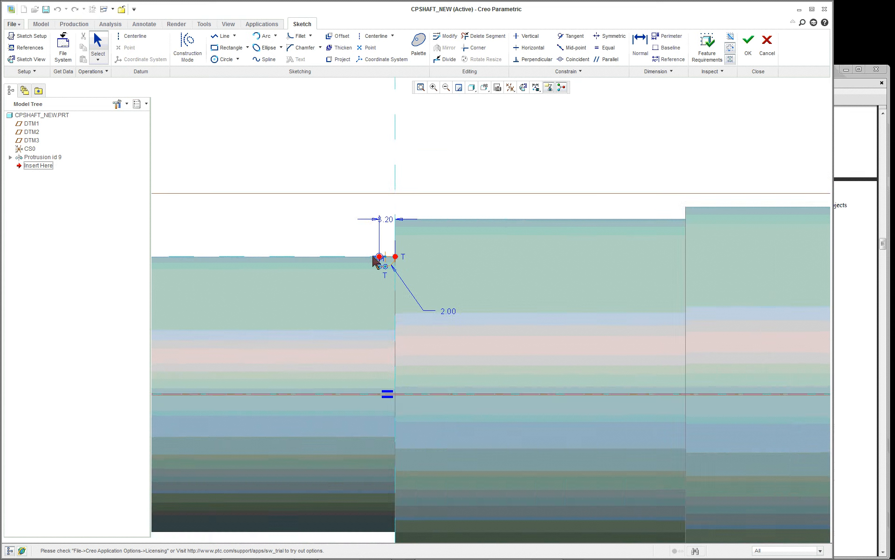
pyautogui.scroll(2, 376, 259)
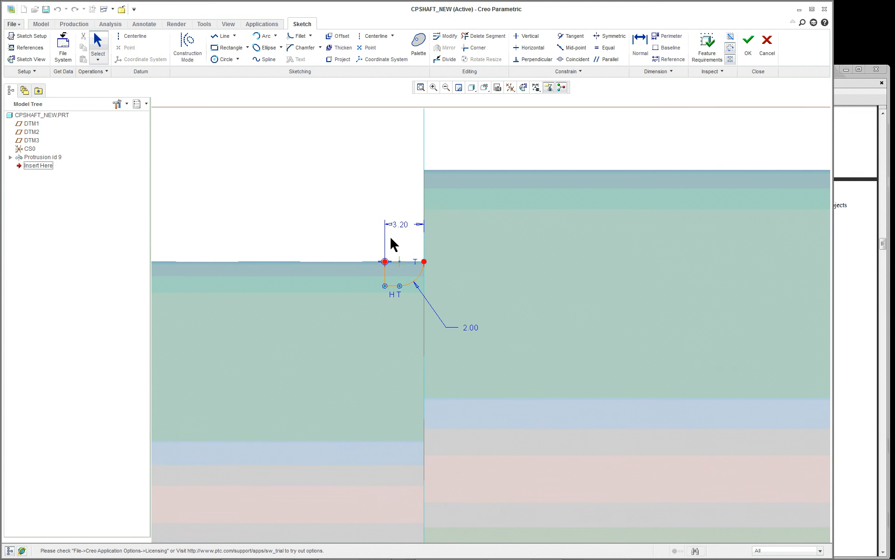
pyautogui.click(746, 46)
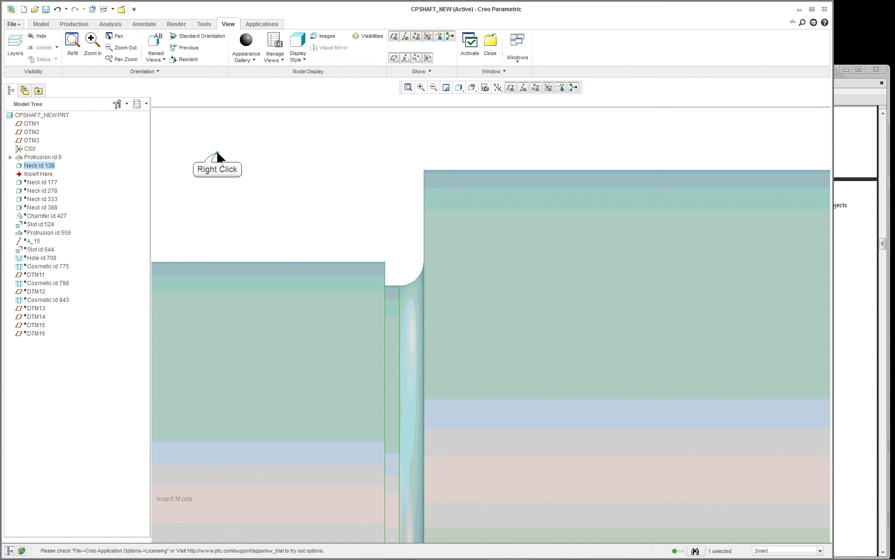
# Suppress Neck id 138 and confirm the suppression
pyautogui.rightClick(217, 153)
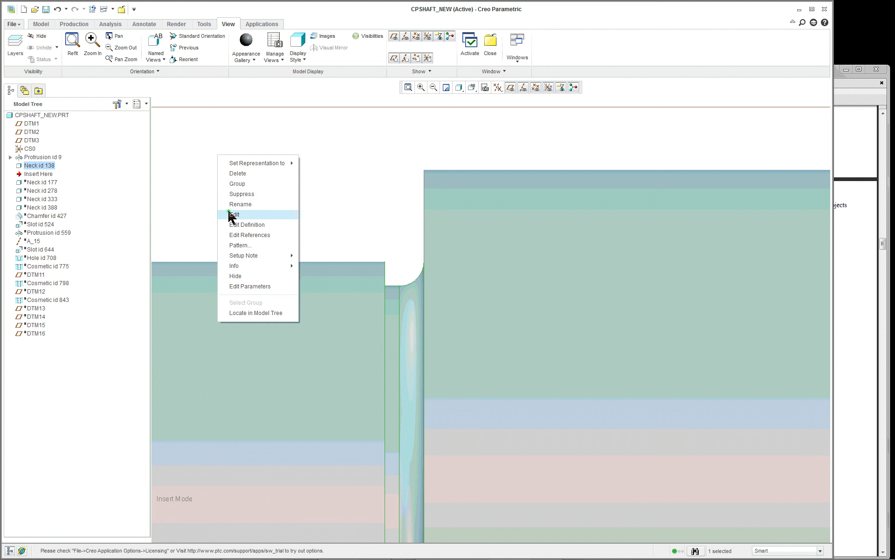
pyautogui.click(260, 194)
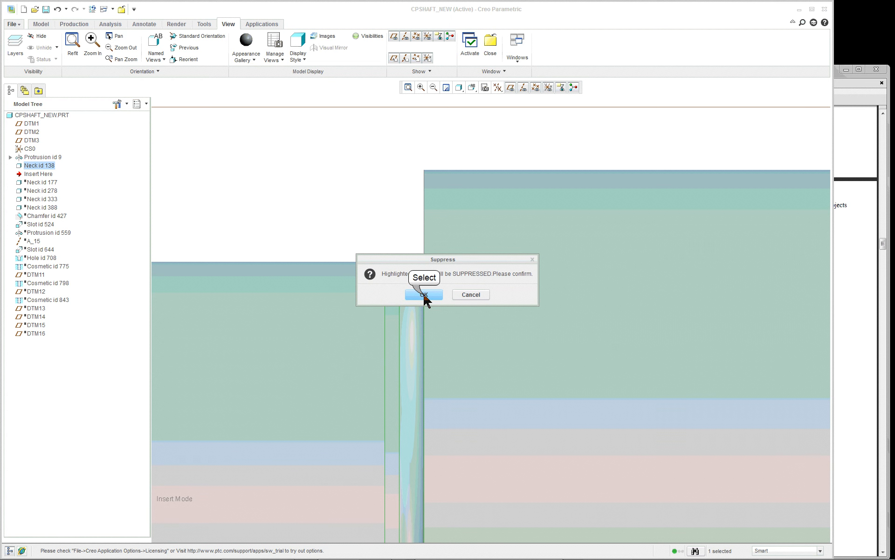
pyautogui.click(424, 294)
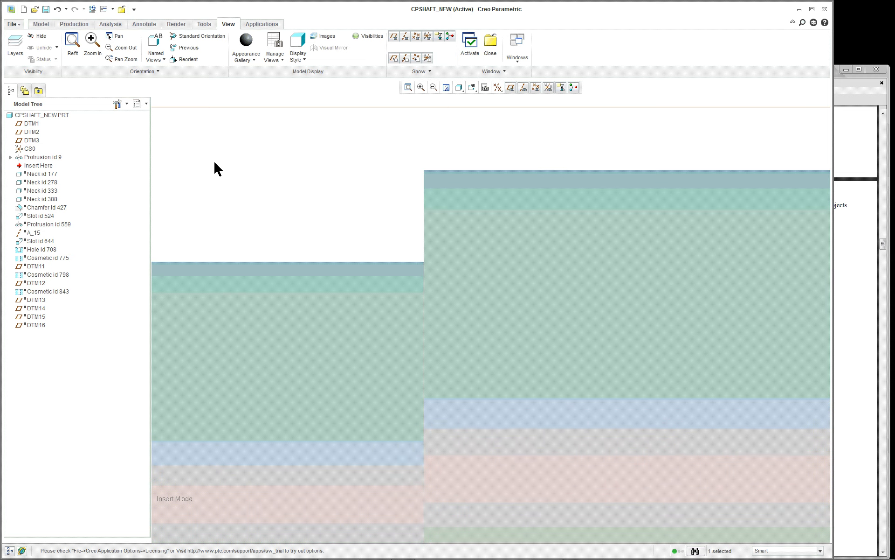
# Start a Revolve that removes material, and choose datum plane DTM1 as its sketching plane from the Default Orientation view
pyautogui.click(44, 24)
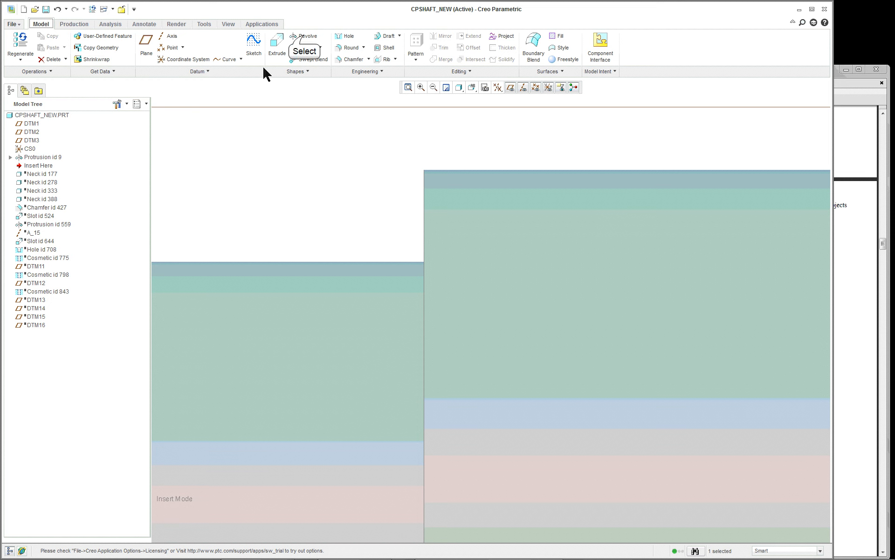
pyautogui.click(304, 37)
pyautogui.click(176, 48)
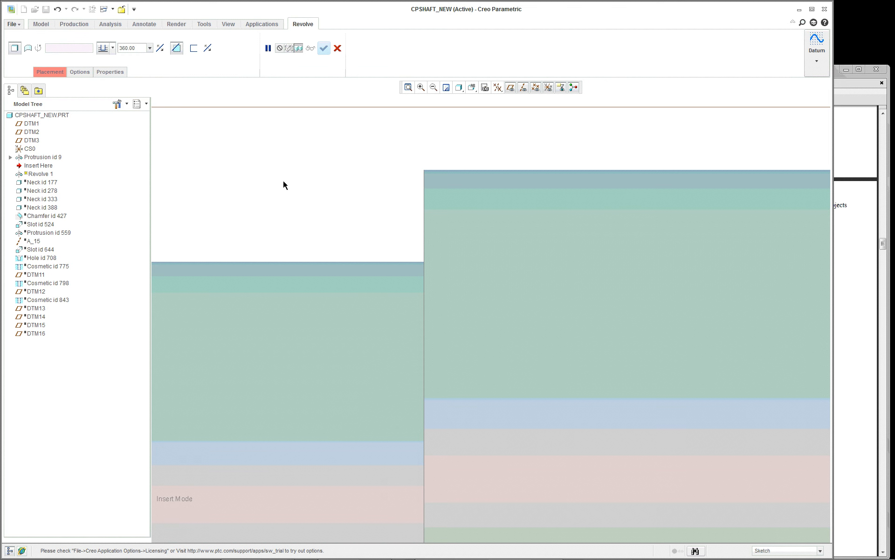
pyautogui.scroll(7, 284, 182)
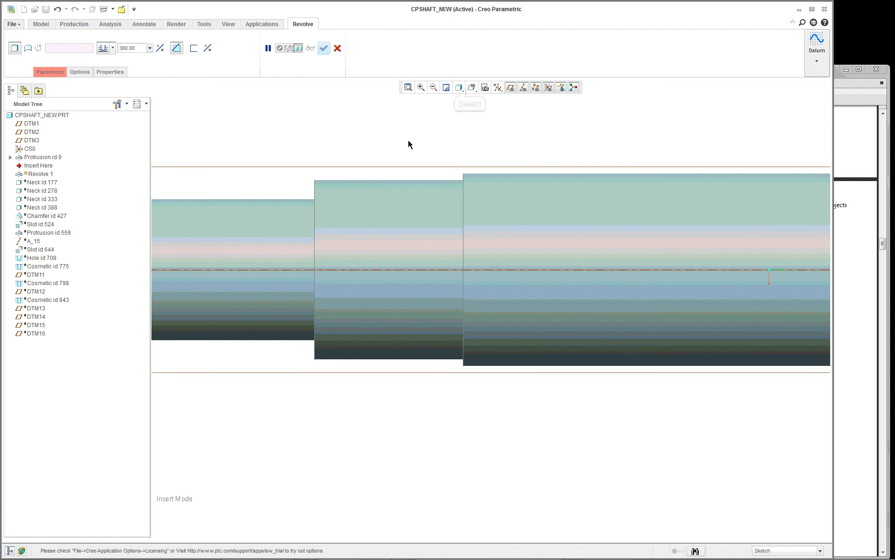
pyautogui.click(471, 89)
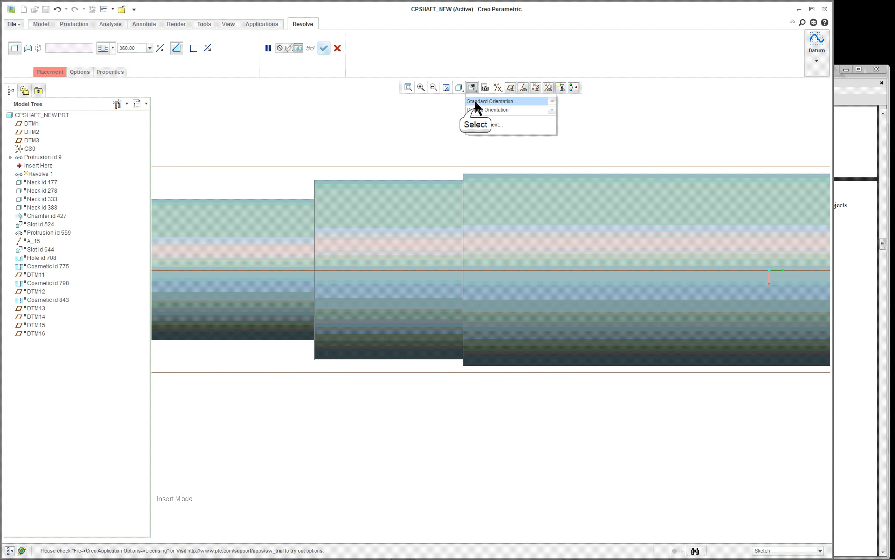
pyautogui.click(475, 108)
pyautogui.scroll(2, 481, 290)
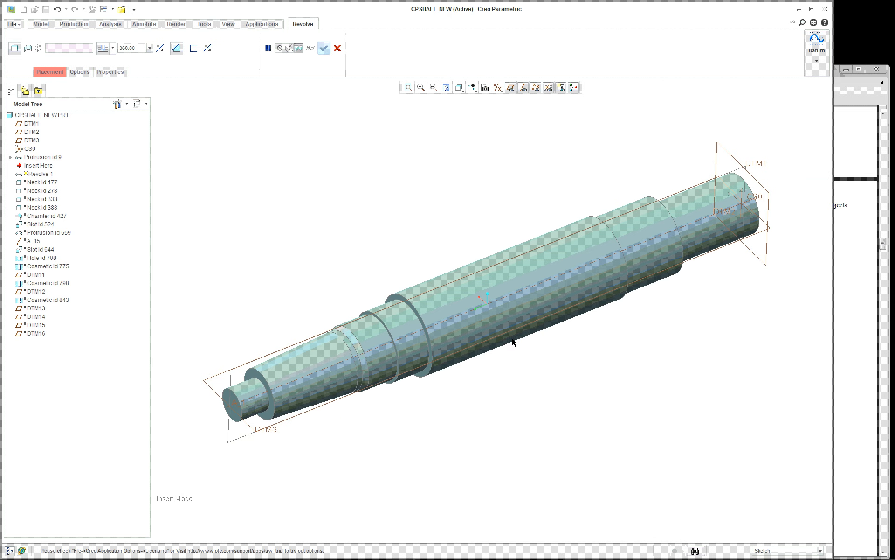
pyautogui.click(231, 384)
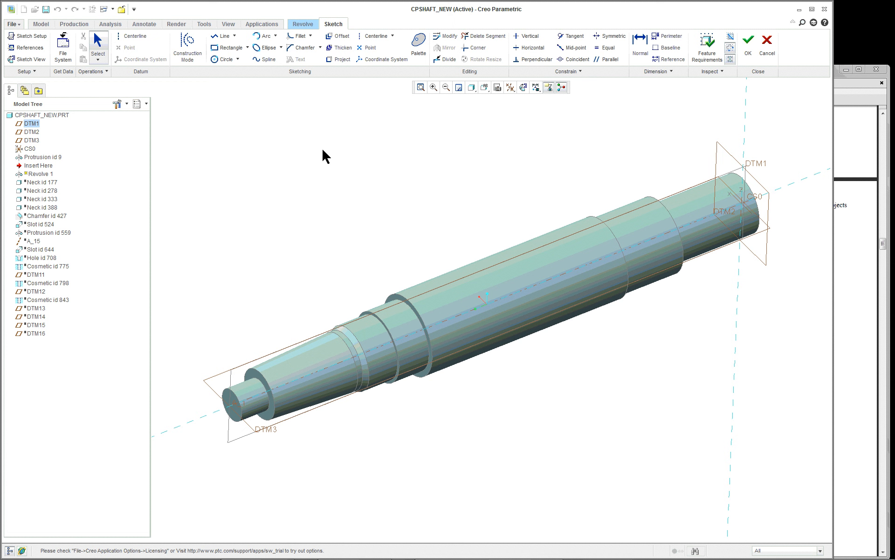
# Face the sketching plane, and set the reference along the shaft's axis as the section's horizontal reference
pyautogui.click(31, 59)
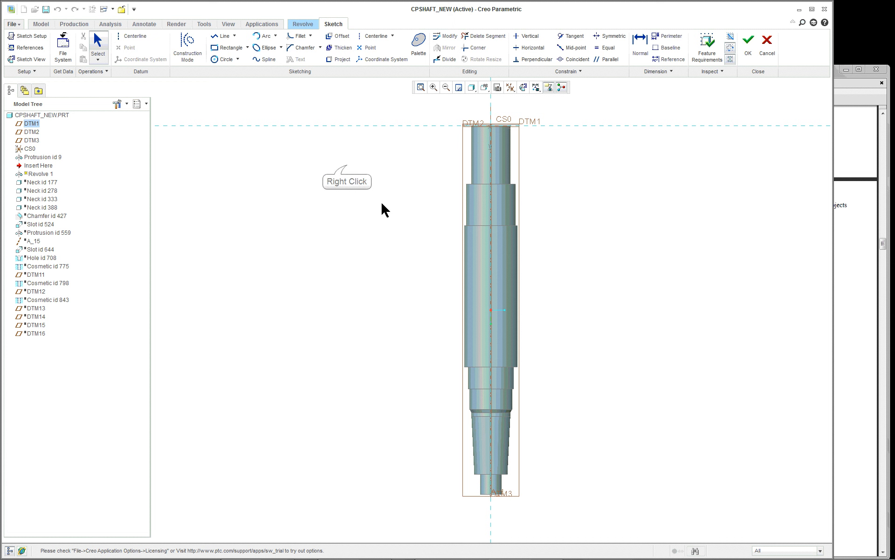
pyautogui.rightClick(347, 167)
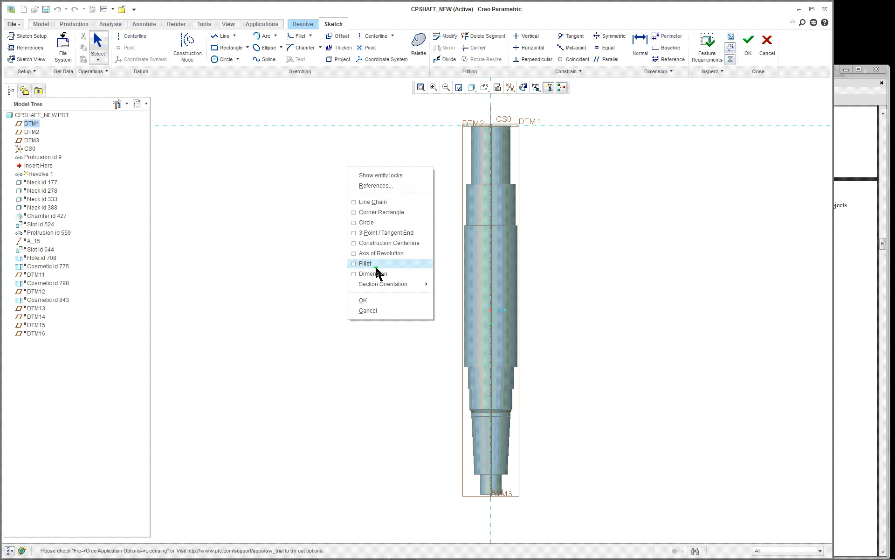
pyautogui.moveTo(387, 284)
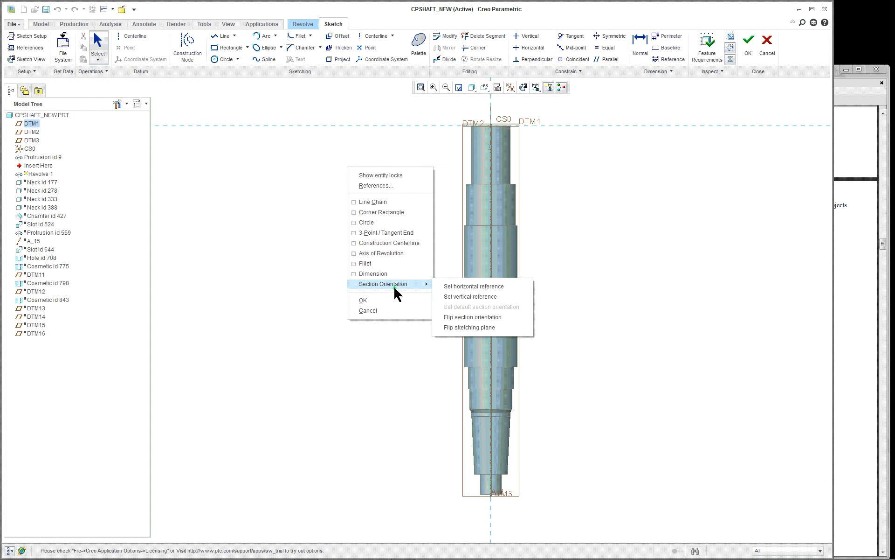
pyautogui.click(462, 286)
pyautogui.click(488, 263)
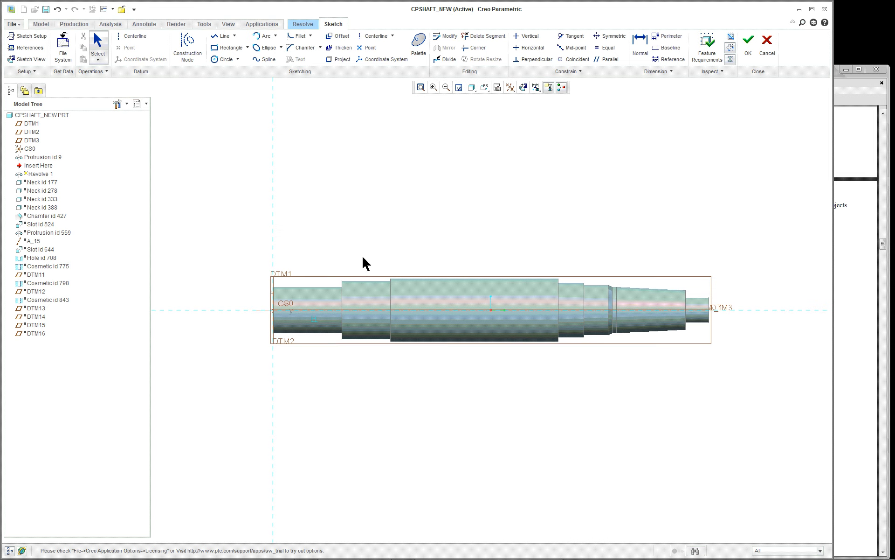
# Add the shoulder face of the largest-diameter section and the cylindrical surfaces on both sides of it as sketch references
pyautogui.scroll(-6, 420, 264)
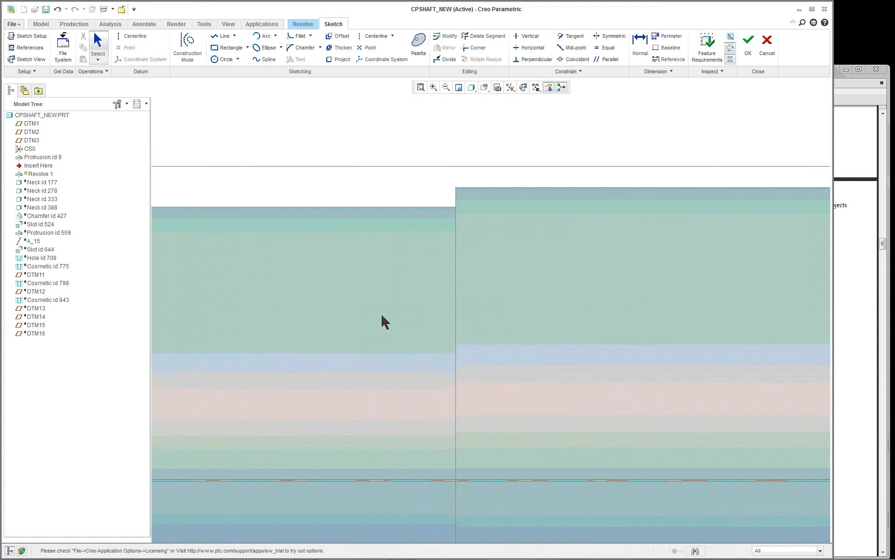
pyautogui.scroll(5, 382, 322)
pyautogui.scroll(3, 400, 317)
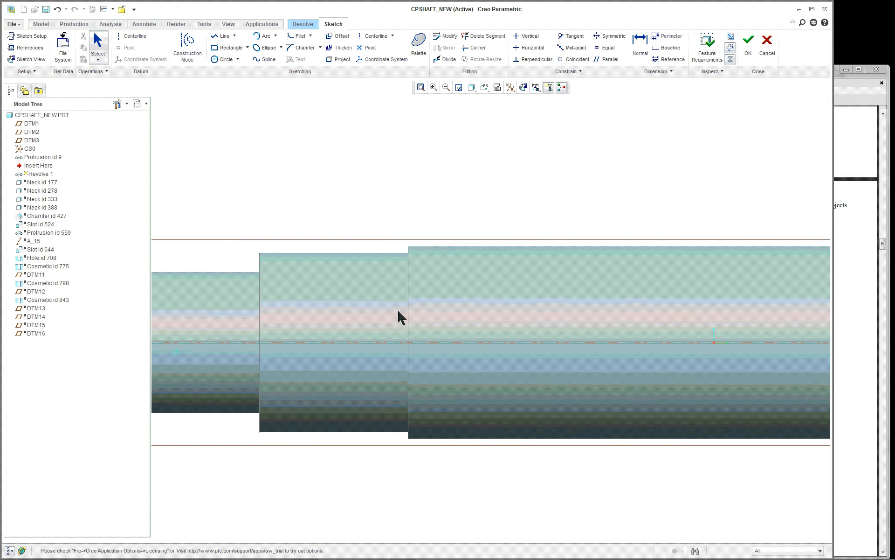
pyautogui.rightClick(458, 160)
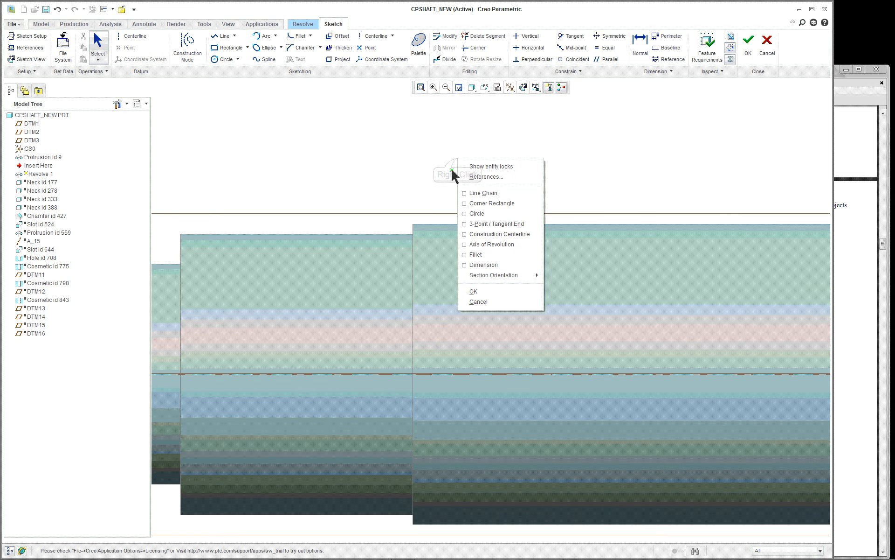
pyautogui.click(485, 176)
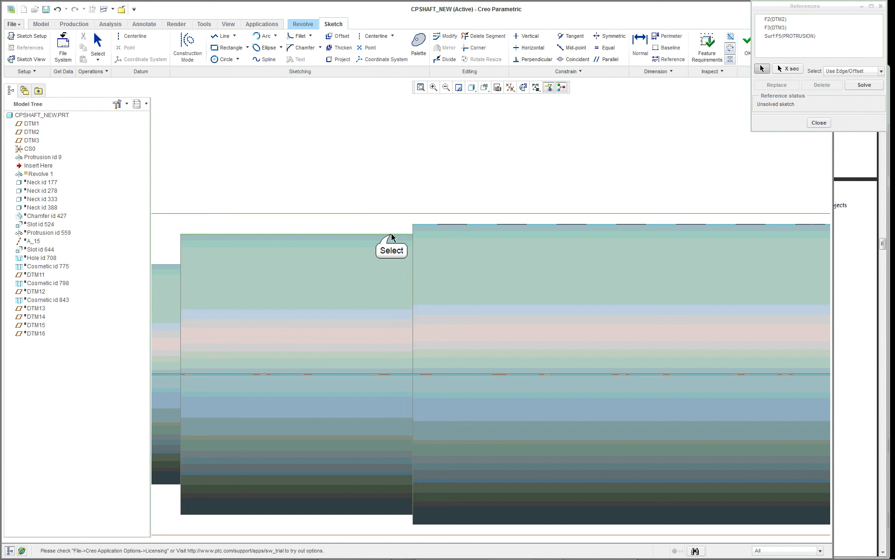
pyautogui.click(414, 233)
pyautogui.click(413, 233)
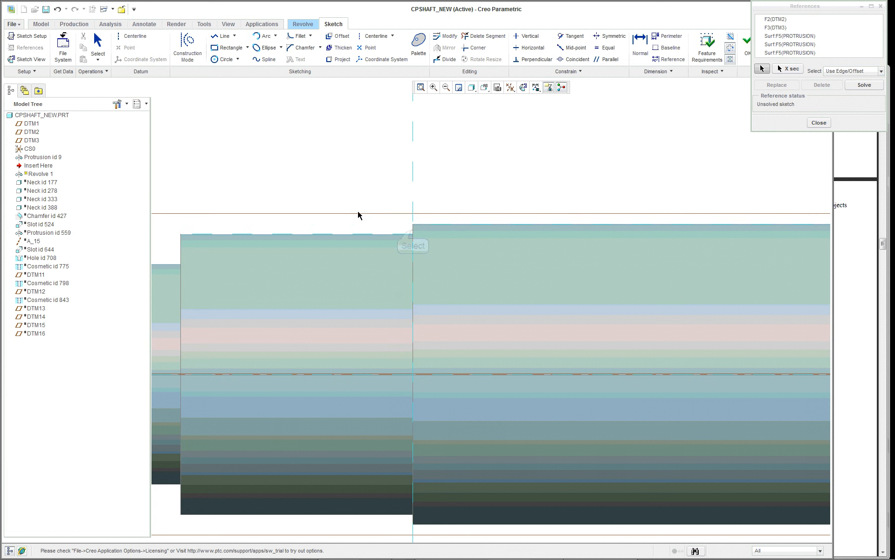
# Sketch a center-and-ends quarter arc of about 2.68 radius, centered on the smaller cylinder's surface, from the shoulder corner down into the shaft
pyautogui.scroll(-5, 349, 210)
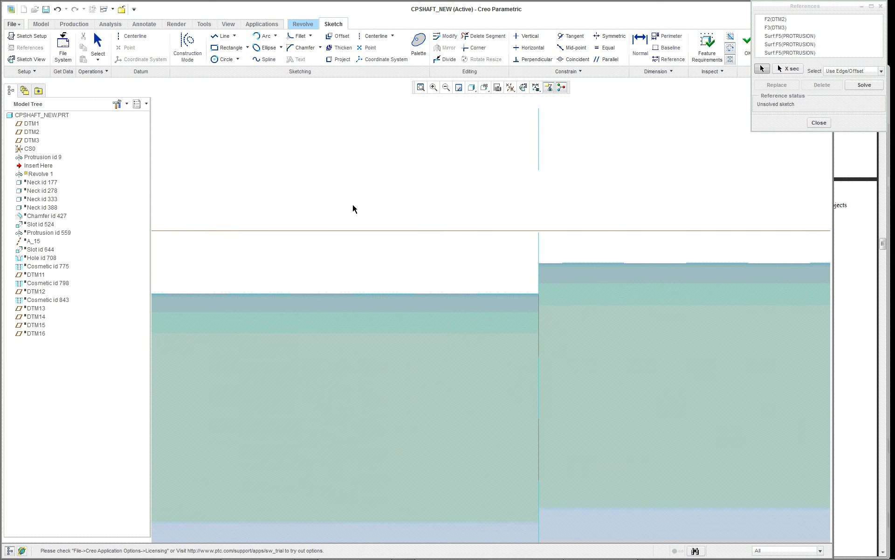
pyautogui.rightClick(470, 177)
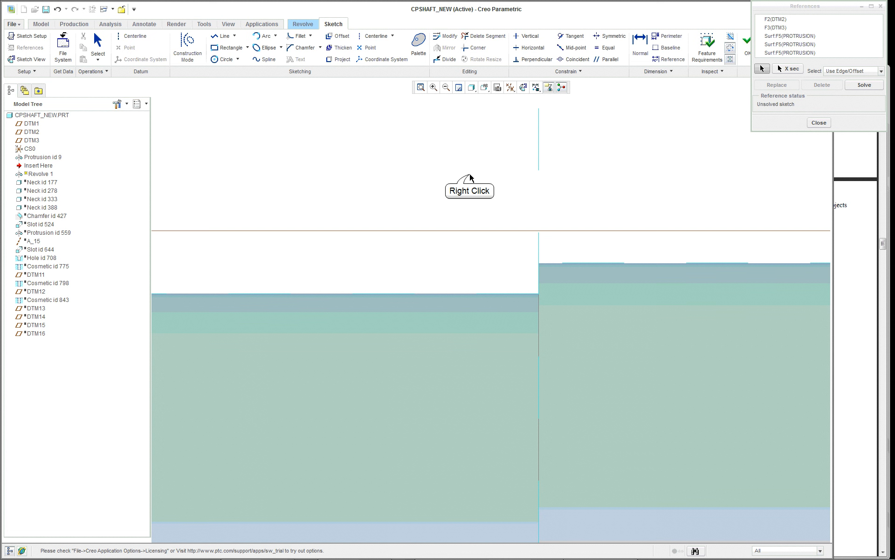
pyautogui.click(431, 210)
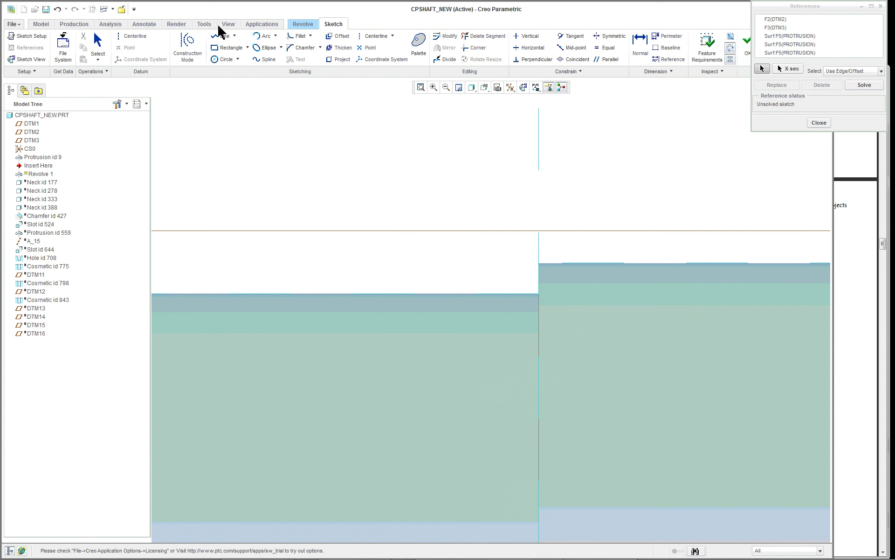
pyautogui.click(275, 36)
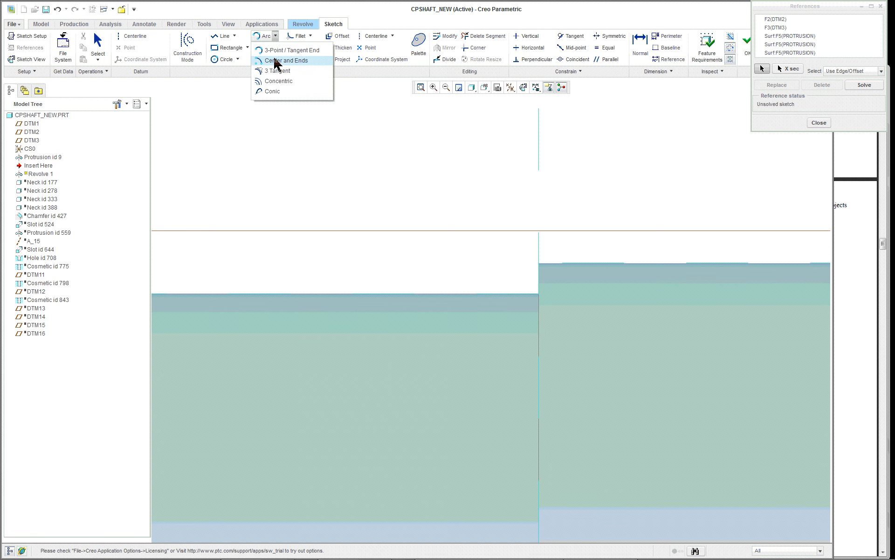
pyautogui.click(275, 60)
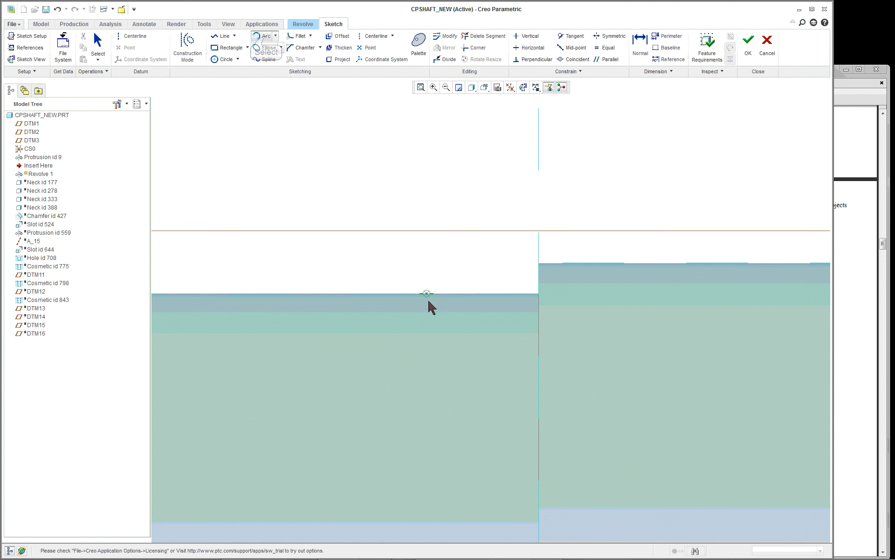
pyautogui.click(276, 36)
pyautogui.click(273, 60)
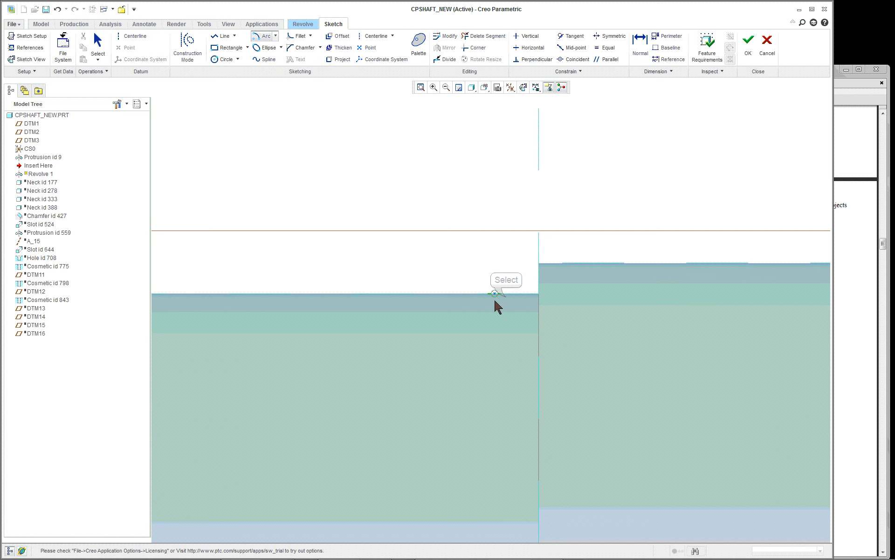
pyautogui.click(537, 298)
pyautogui.click(506, 325)
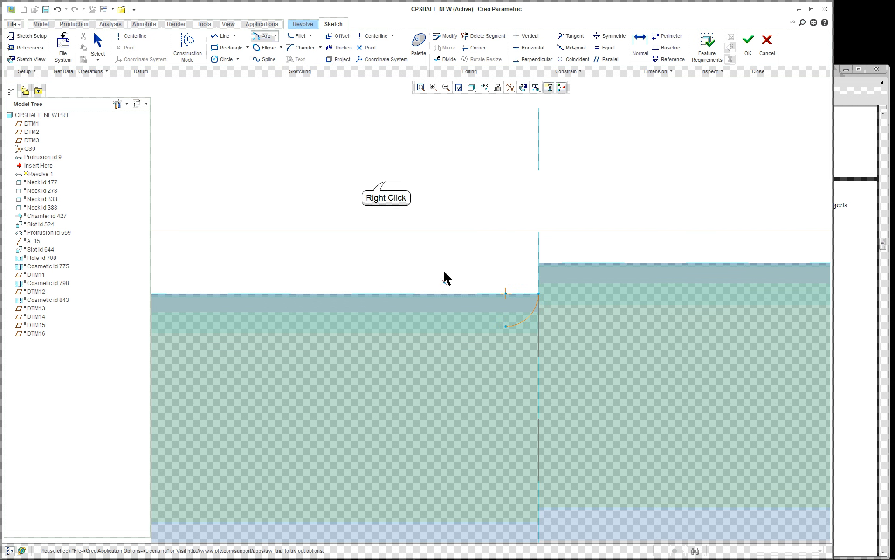
# Close the section with a line chain from the arc's lower end back to the shoulder corner, about 6.16 wide overall
pyautogui.rightClick(386, 182)
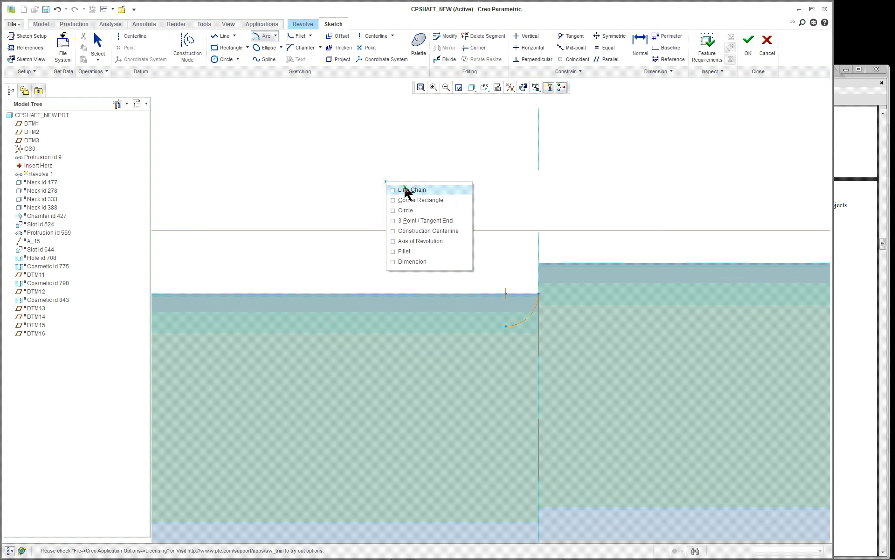
pyautogui.click(404, 189)
pyautogui.click(506, 326)
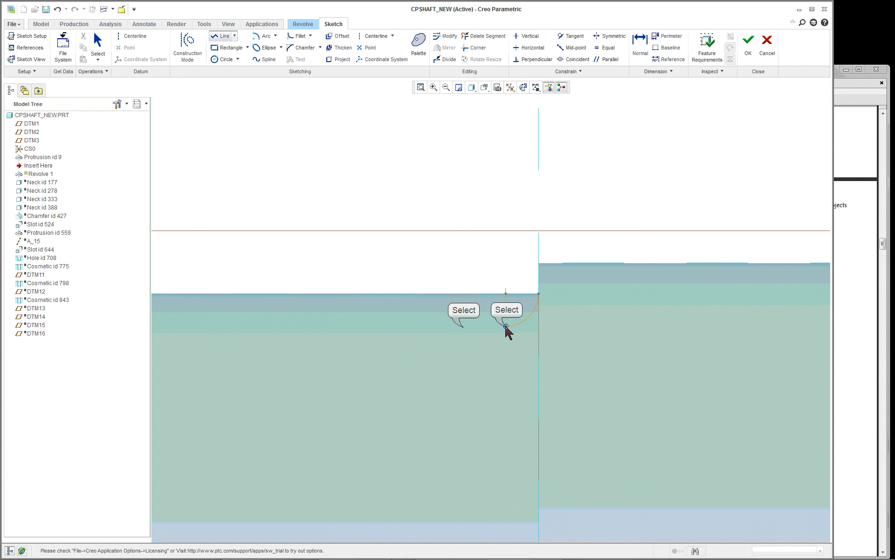
pyautogui.click(464, 327)
pyautogui.click(463, 293)
pyautogui.click(538, 294)
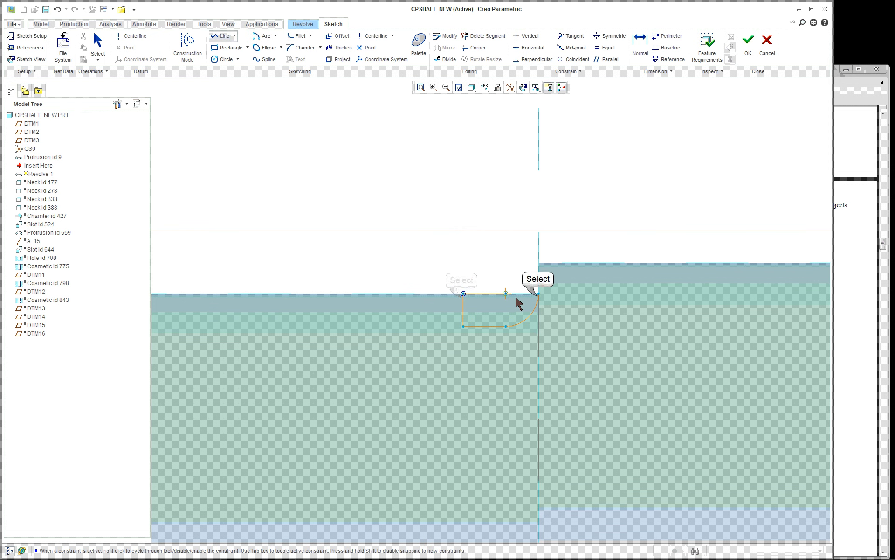
pyautogui.scroll(-7, 528, 302)
pyautogui.scroll(2, 528, 301)
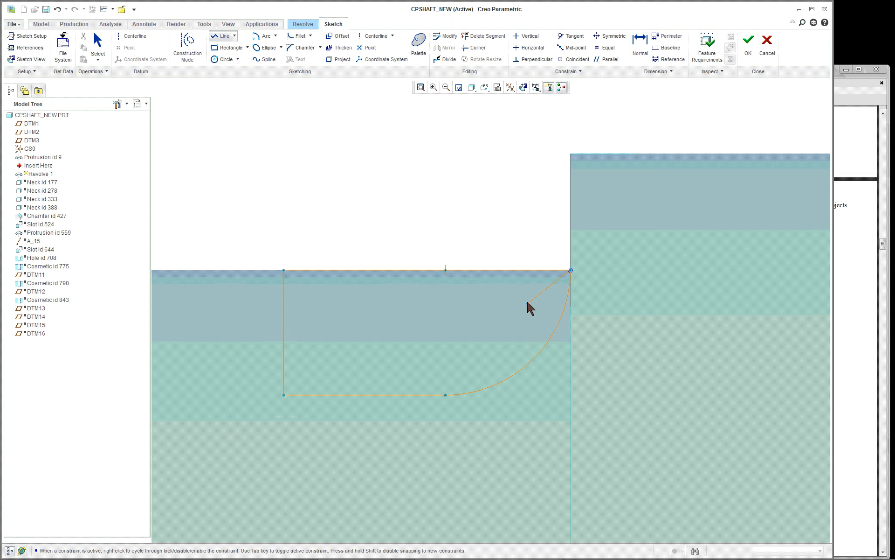
pyautogui.middleClick(503, 244)
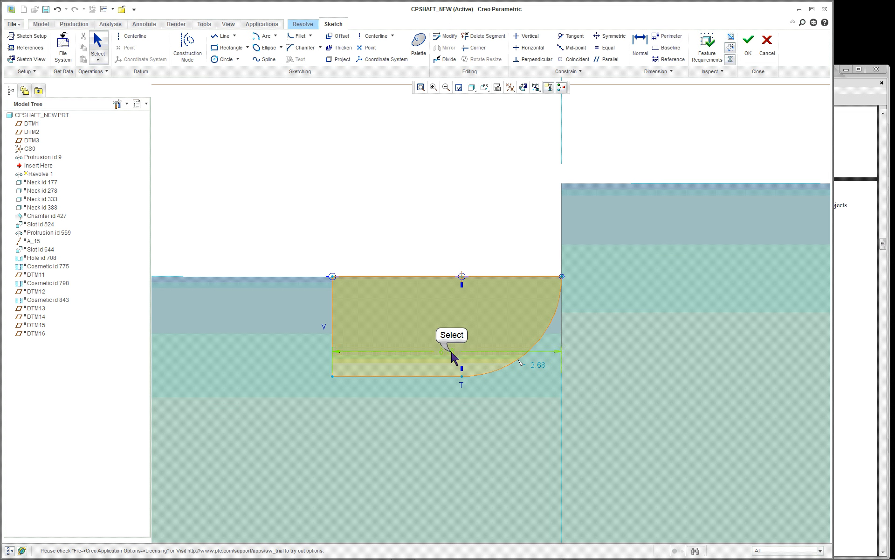
# Place the section's width dimension just above the profile, and accept the sketch
pyautogui.moveTo(456, 355); pyautogui.dragTo(452, 146)
pyautogui.scroll(1, 516, 315)
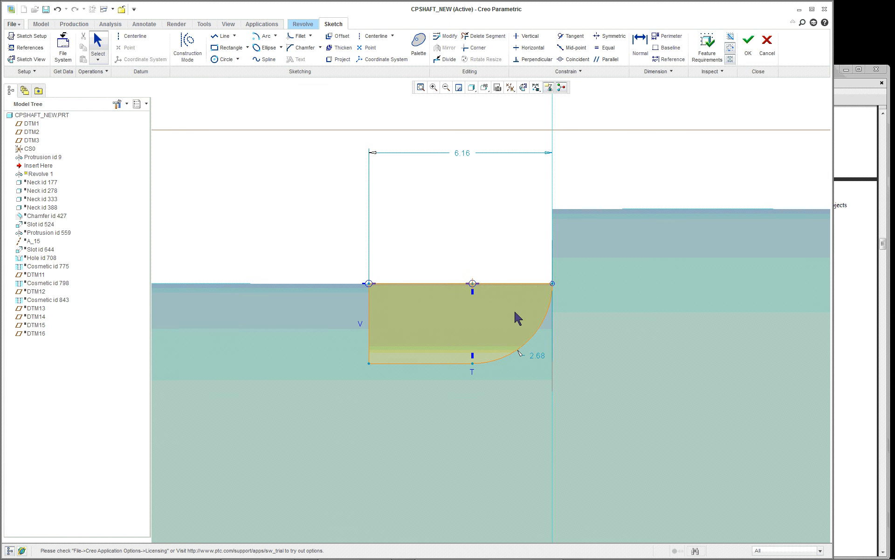
pyautogui.scroll(3, 486, 341)
pyautogui.scroll(-3, 485, 344)
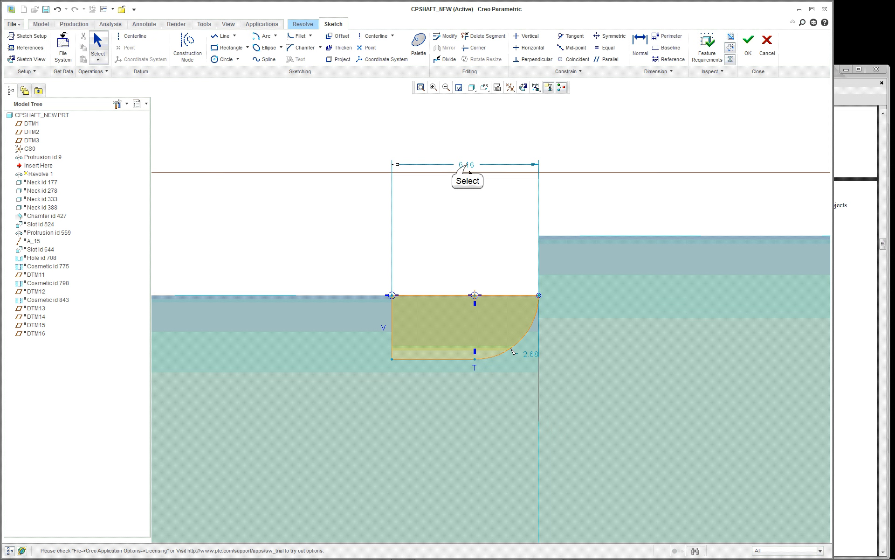
pyautogui.moveTo(466, 165); pyautogui.dragTo(463, 205)
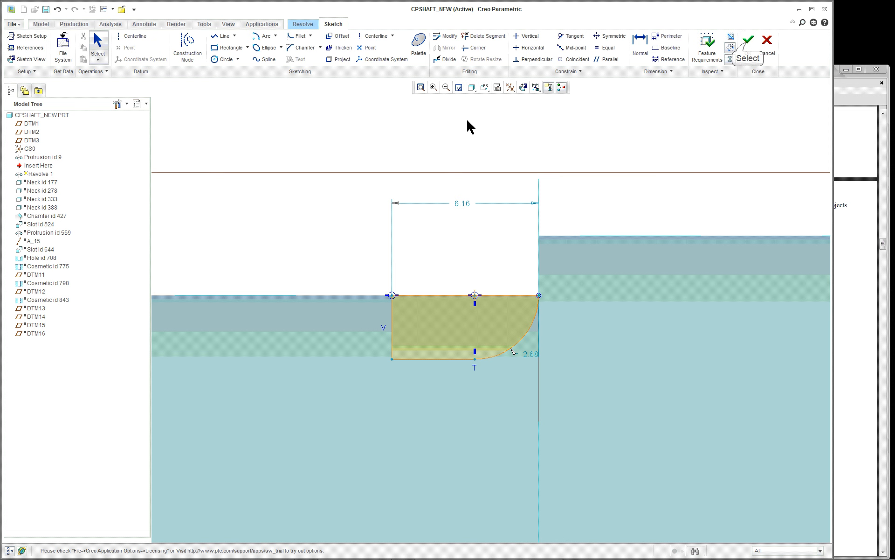
pyautogui.click(748, 42)
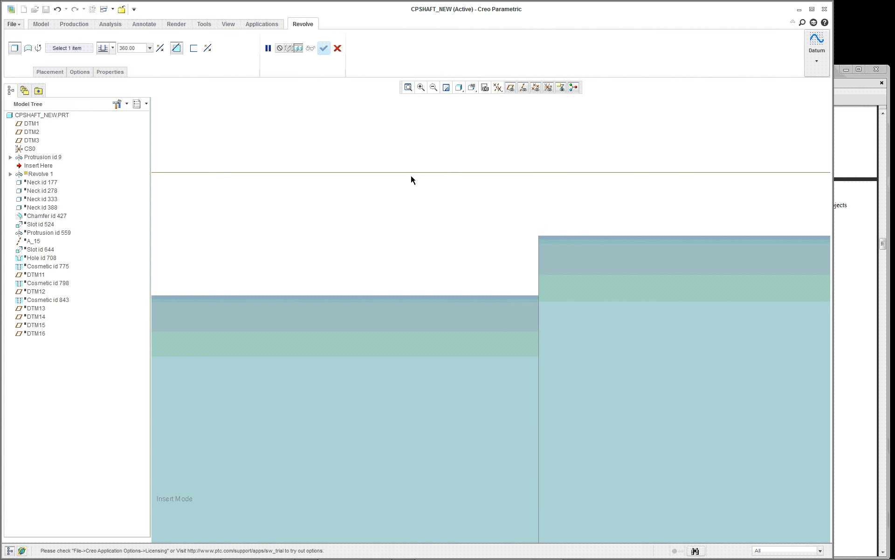
# Use the shaft's central axis as the axis of revolution and complete the 360° material-removing revolve
pyautogui.scroll(-2, 422, 149)
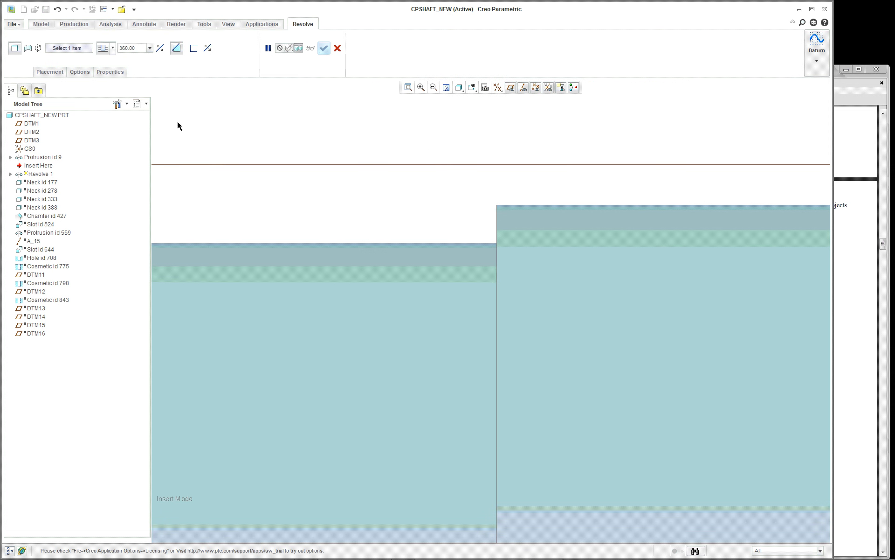
pyautogui.scroll(2, 331, 212)
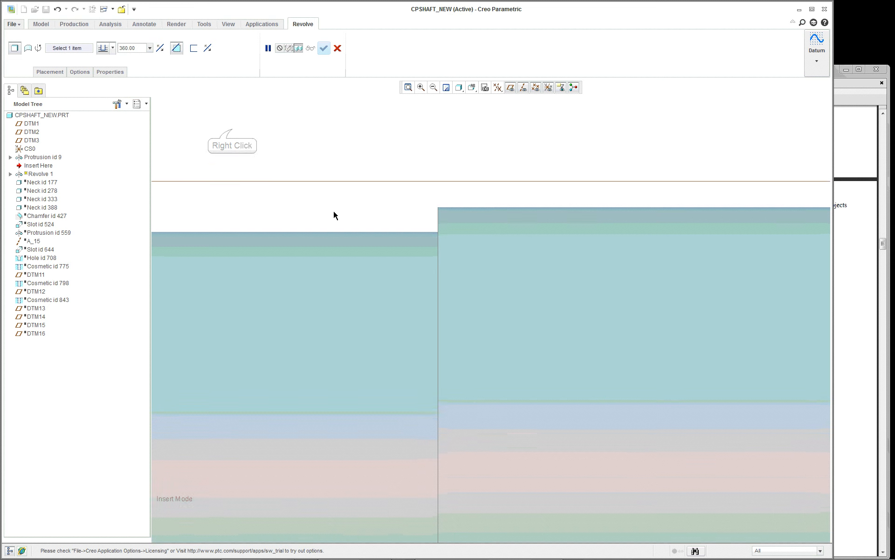
pyautogui.rightClick(214, 129)
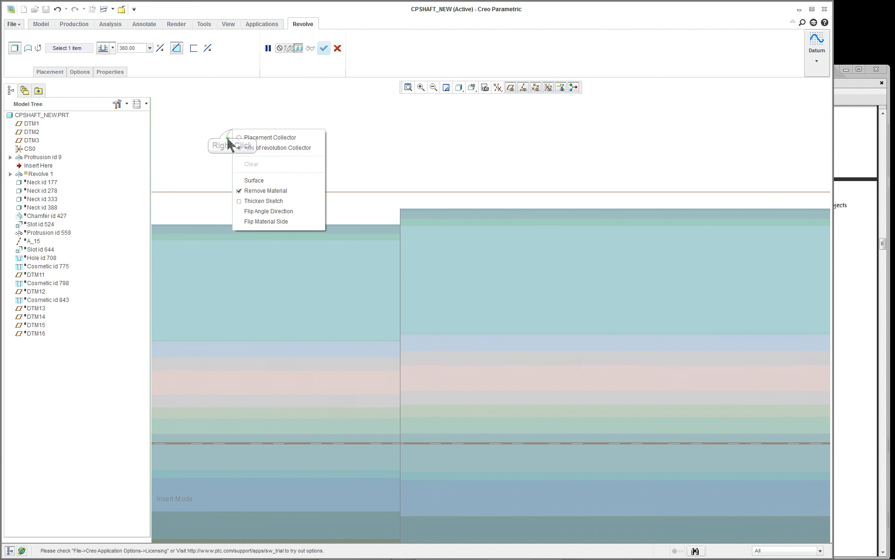
pyautogui.click(300, 150)
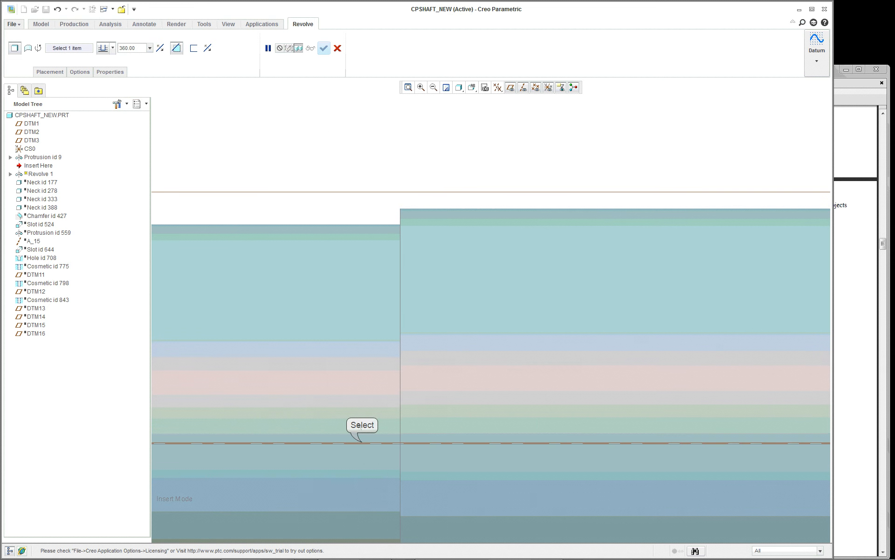
pyautogui.click(362, 443)
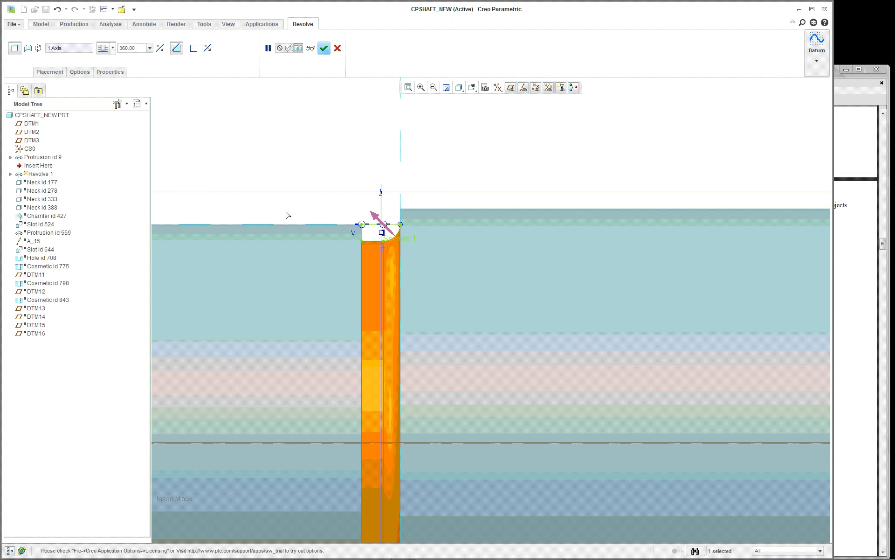
pyautogui.scroll(1, 286, 216)
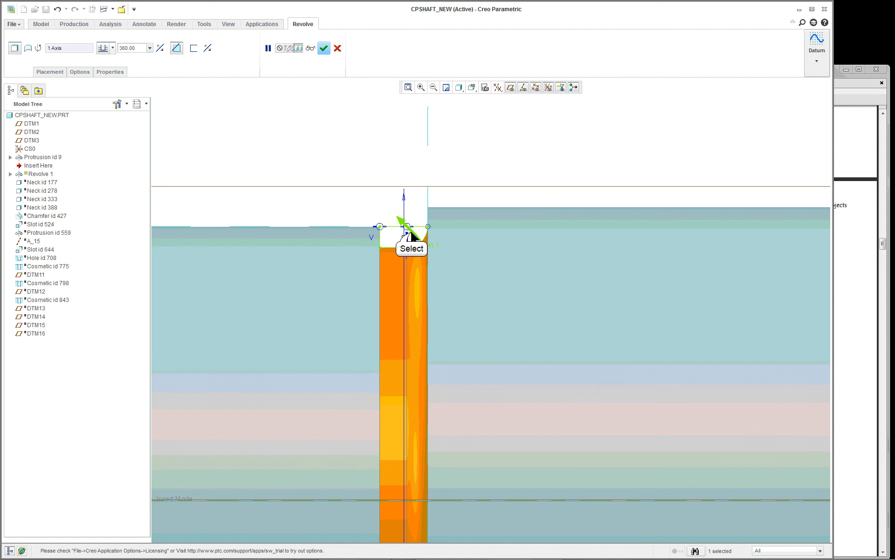
pyautogui.click(410, 234)
pyautogui.click(442, 265)
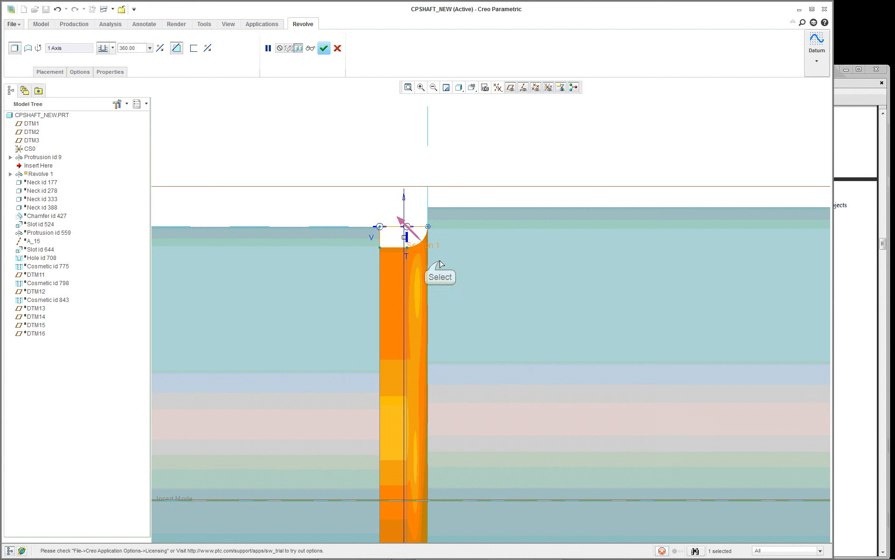
pyautogui.middleClick(332, 202)
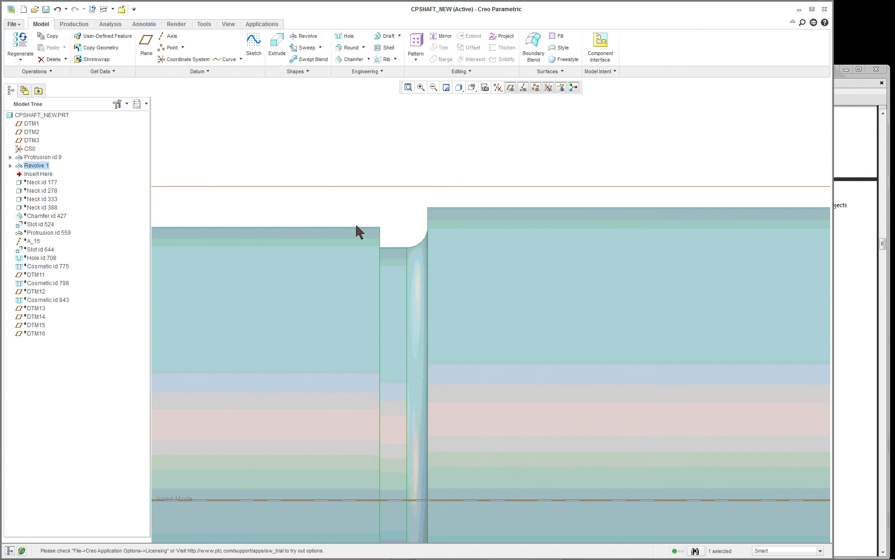
# Display the new revolve's dimensions for editing, and examine the width and arc radius at the shoulder
pyautogui.scroll(-4, 362, 238)
pyautogui.rightClick(329, 239)
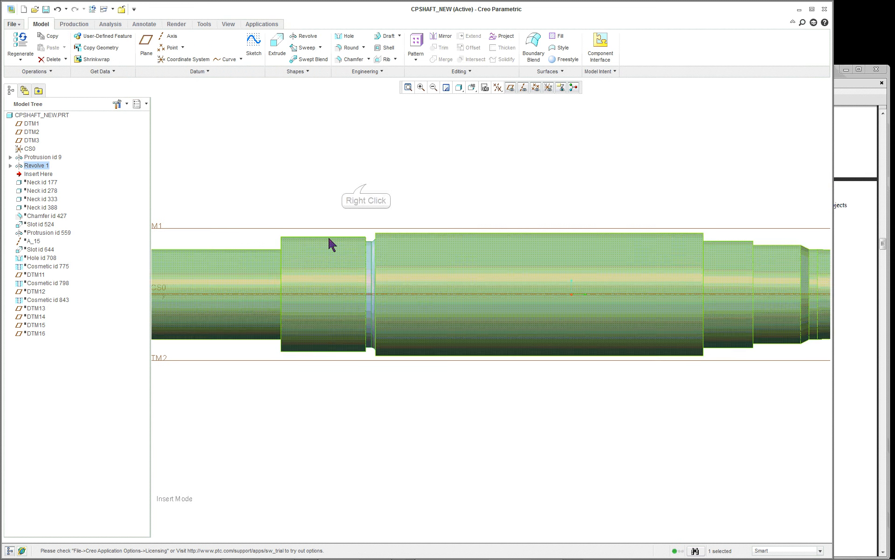
pyautogui.scroll(2, 329, 238)
pyautogui.rightClick(362, 186)
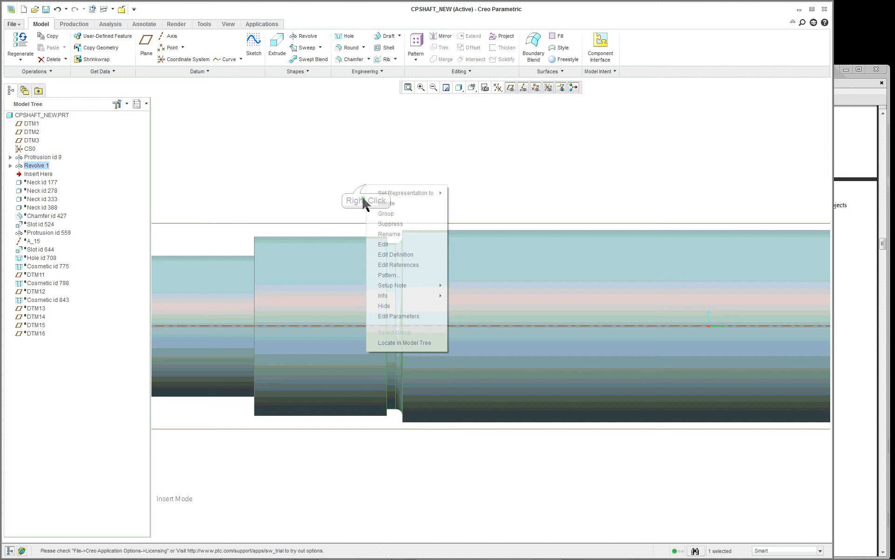
pyautogui.click(373, 234)
pyautogui.scroll(5, 377, 253)
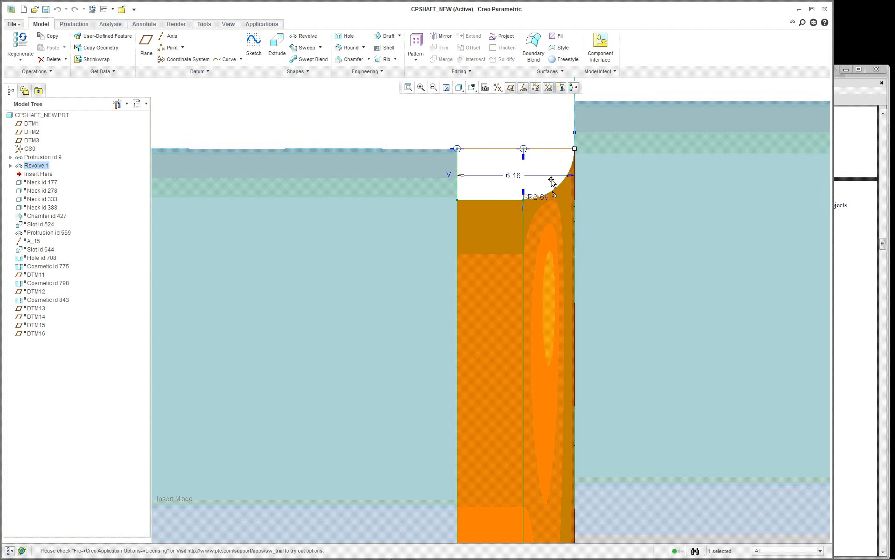
pyautogui.scroll(1, 613, 173)
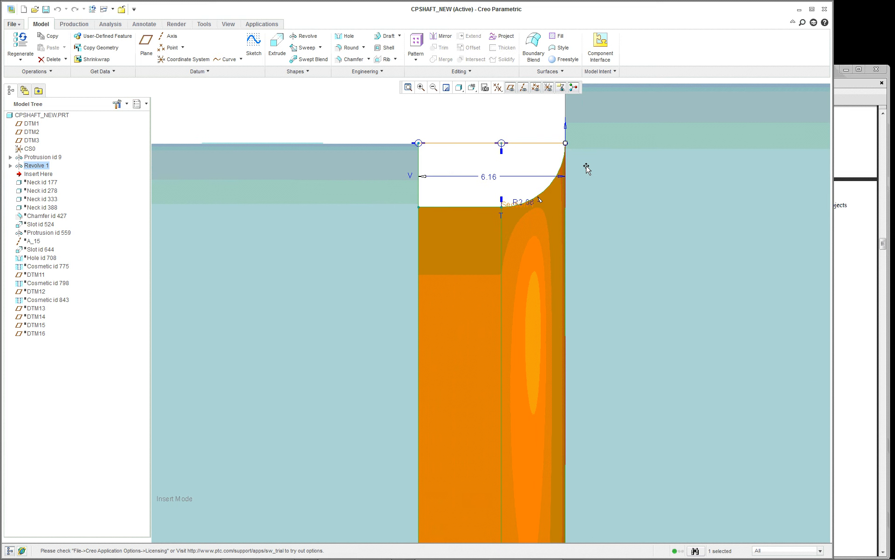
pyautogui.scroll(-4, 464, 143)
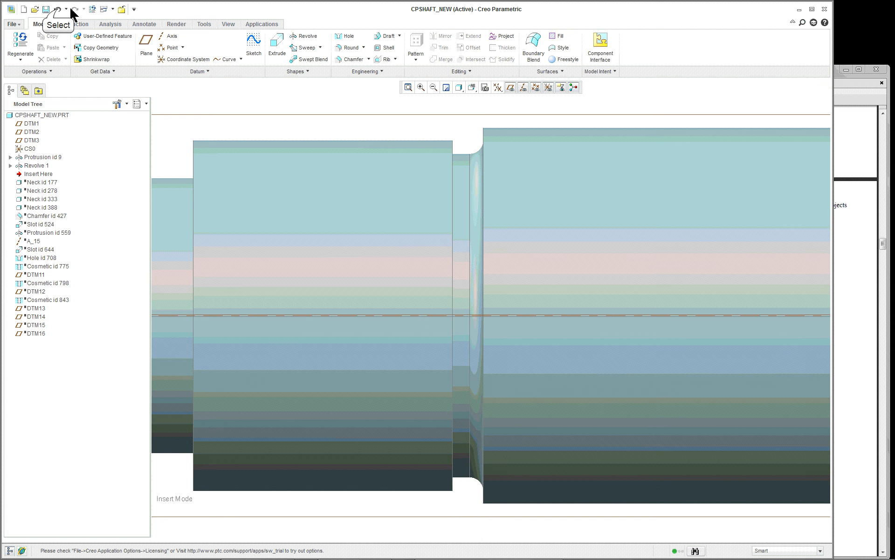
# Undo the revolve and the suppression of Neck id 138
pyautogui.click(57, 10)
pyautogui.click(57, 9)
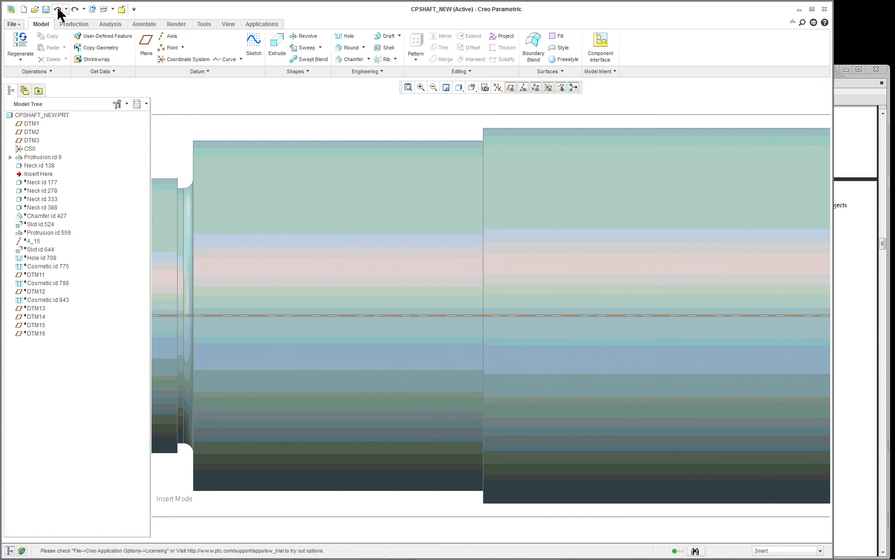
pyautogui.scroll(-1, 436, 189)
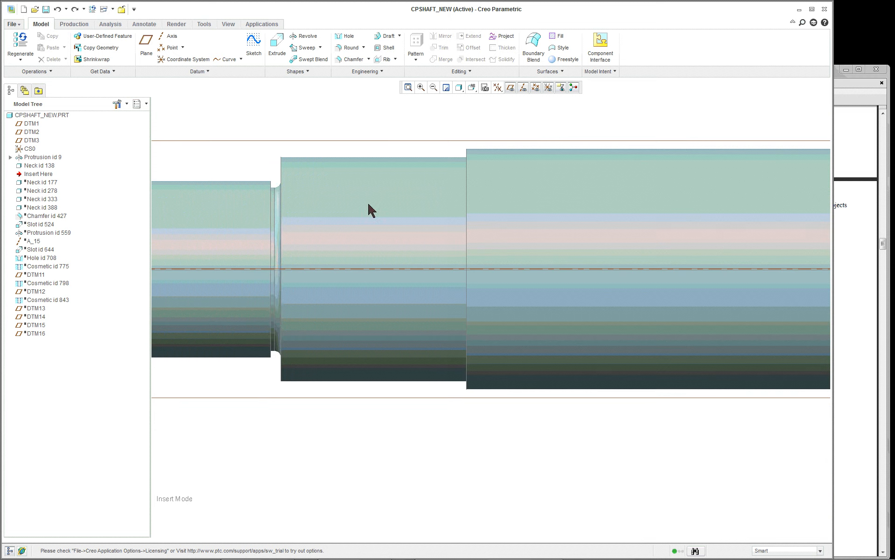
pyautogui.scroll(-4, 377, 217)
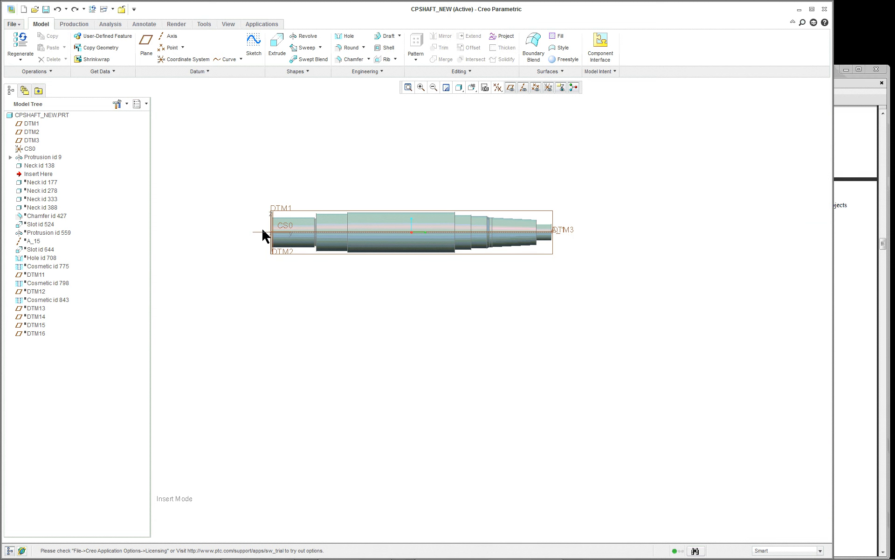
# Move the feature insertion point to just after Neck id 177
pyautogui.doubleClick(44, 174)
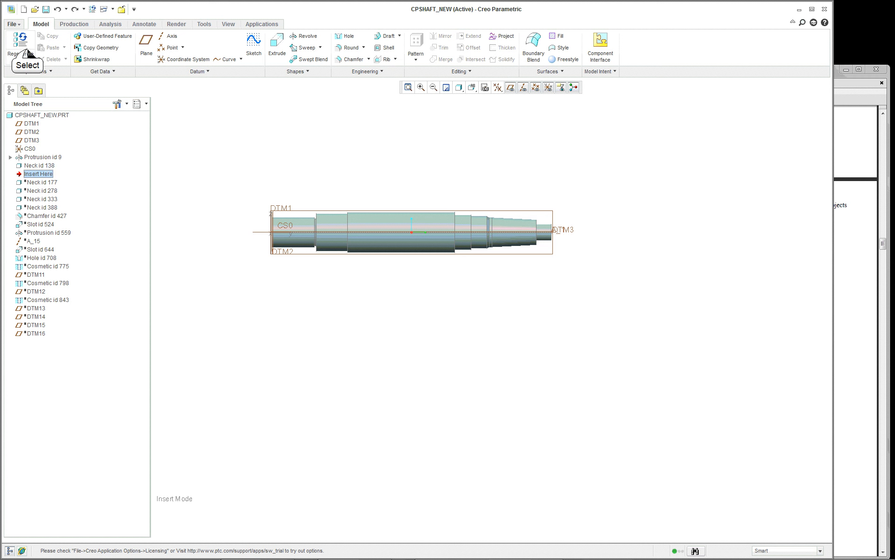
pyautogui.click(42, 175)
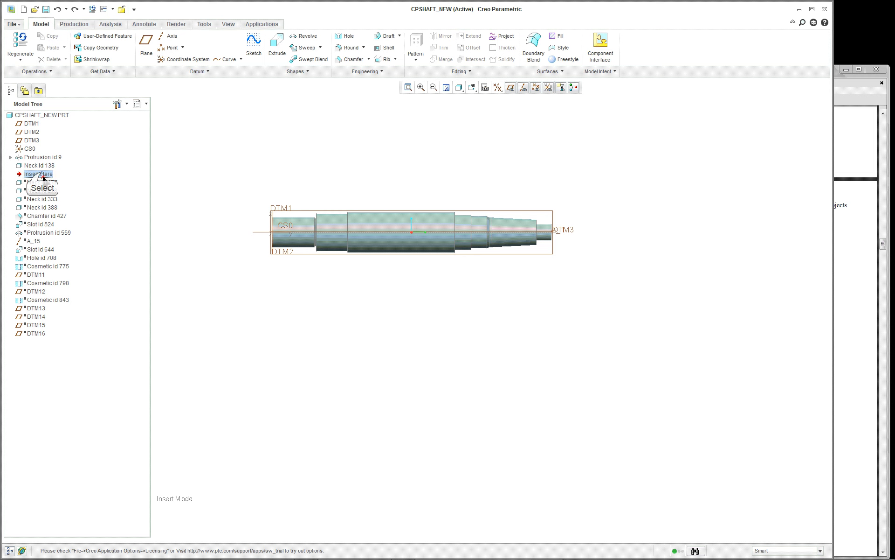
pyautogui.moveTo(42, 176); pyautogui.dragTo(43, 181)
pyautogui.scroll(4, 265, 237)
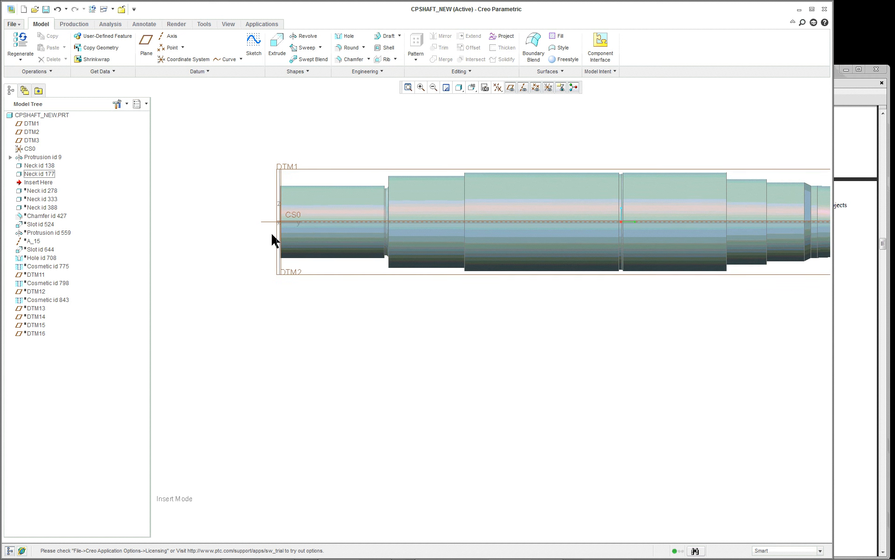
# Examine the groove cut by Neck id 177 around the middle of the shaft up close
pyautogui.click(41, 178)
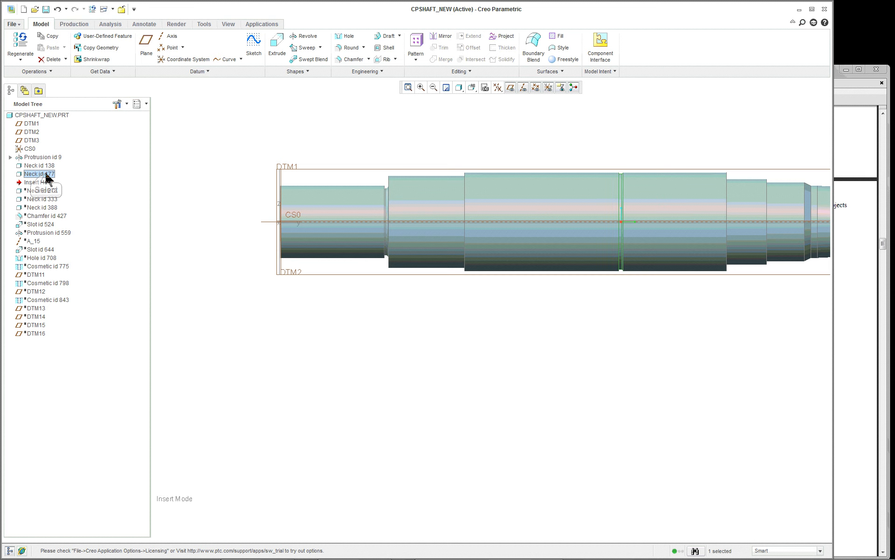
pyautogui.scroll(5, 655, 251)
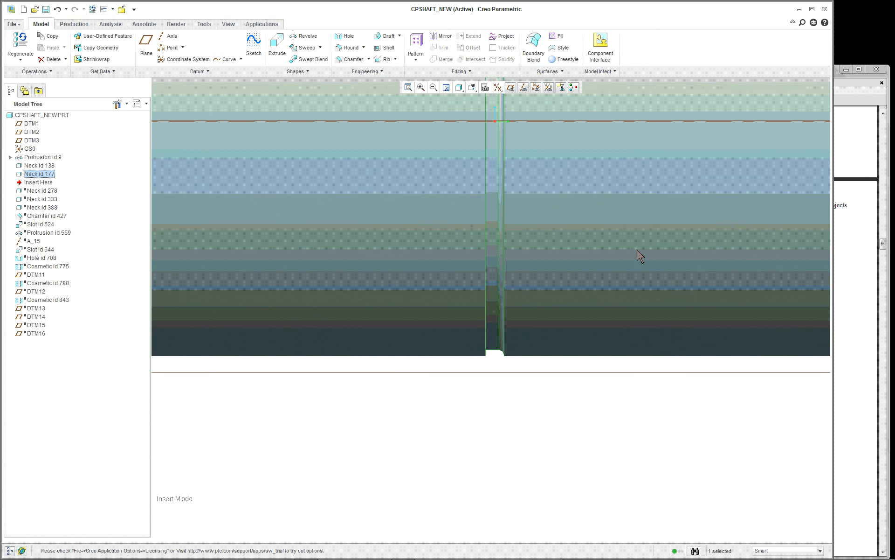
pyautogui.scroll(-8, 533, 297)
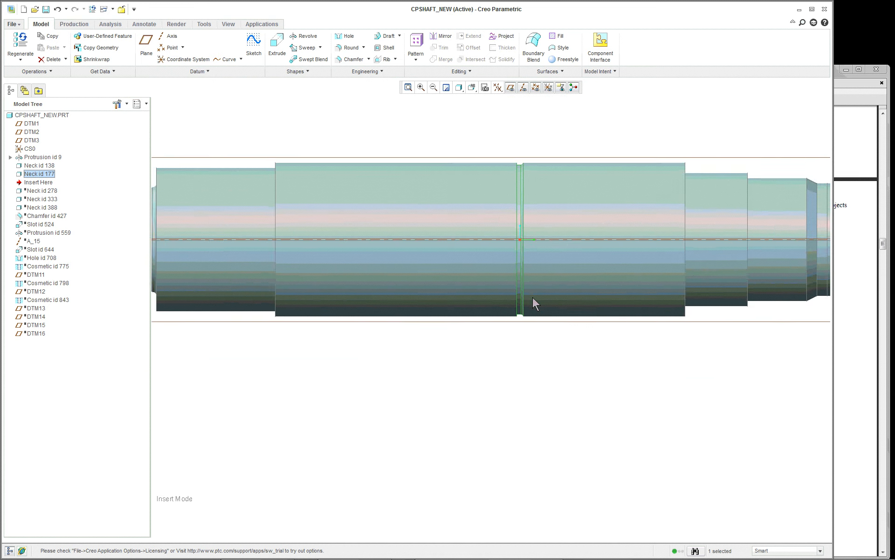
pyautogui.scroll(6, 541, 174)
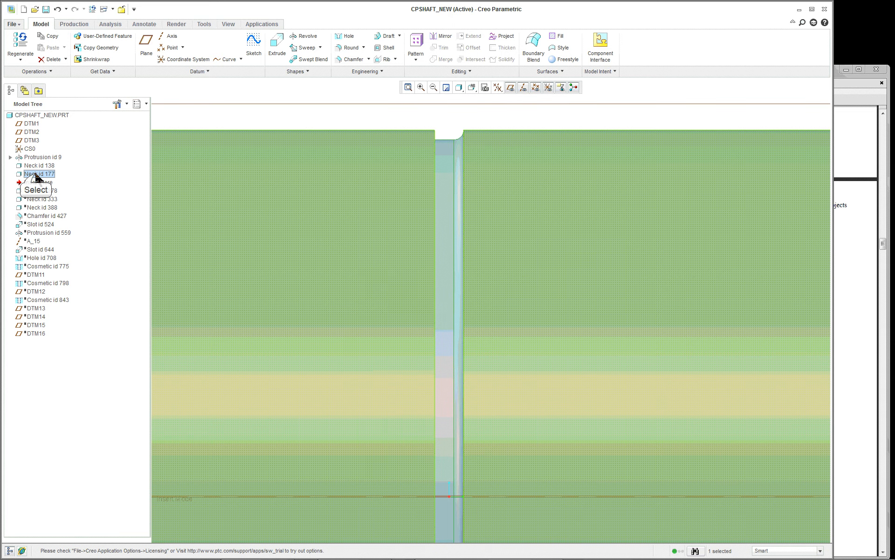
pyautogui.doubleClick(37, 174)
pyautogui.click(47, 166)
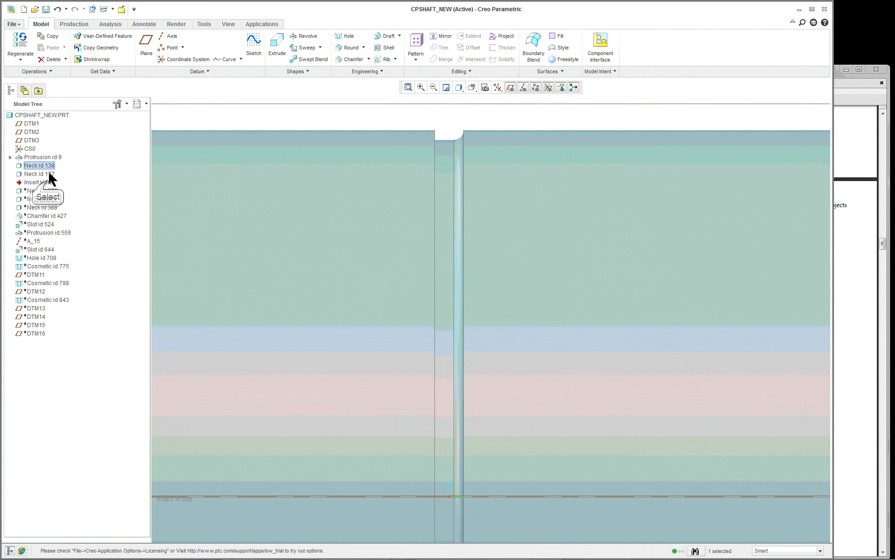
# Move the feature insertion point to just after Neck id 278 and inspect the shaft
pyautogui.moveTo(48, 183); pyautogui.dragTo(46, 194)
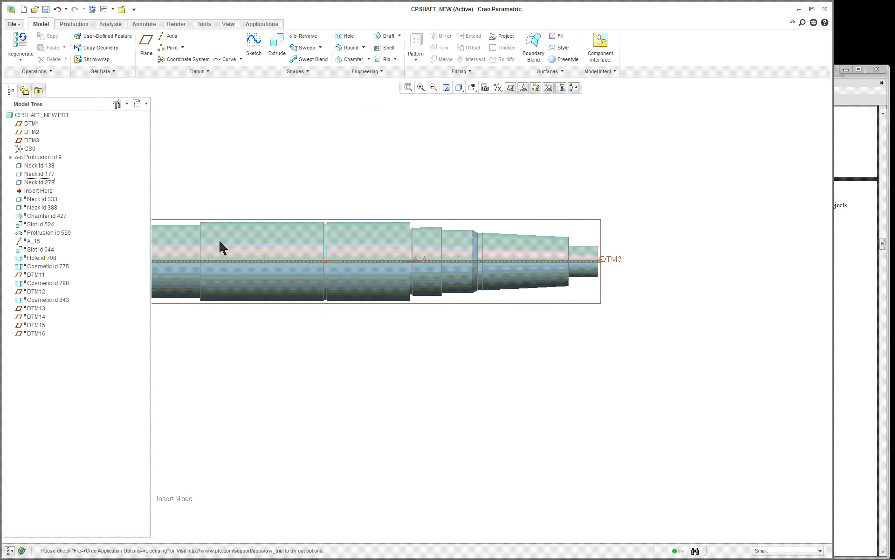
pyautogui.scroll(3, 222, 247)
pyautogui.scroll(-4, 162, 268)
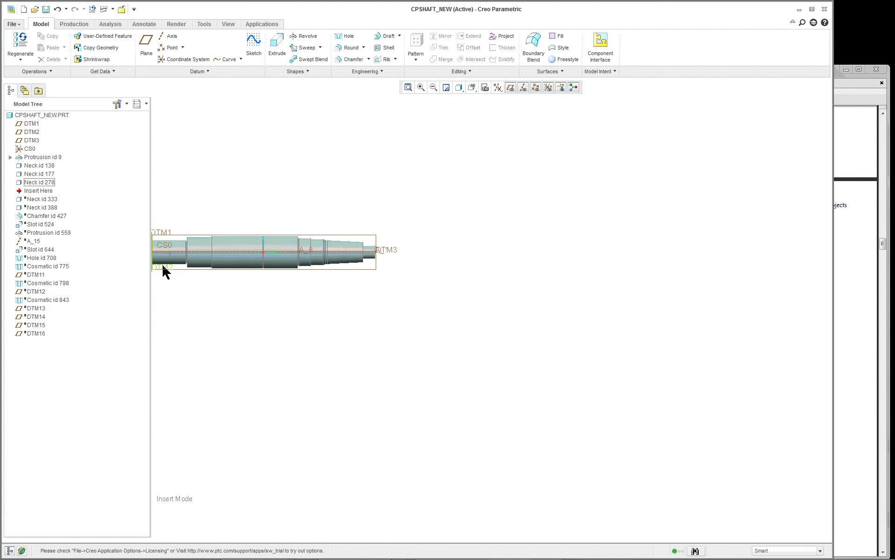
pyautogui.scroll(-1, 159, 265)
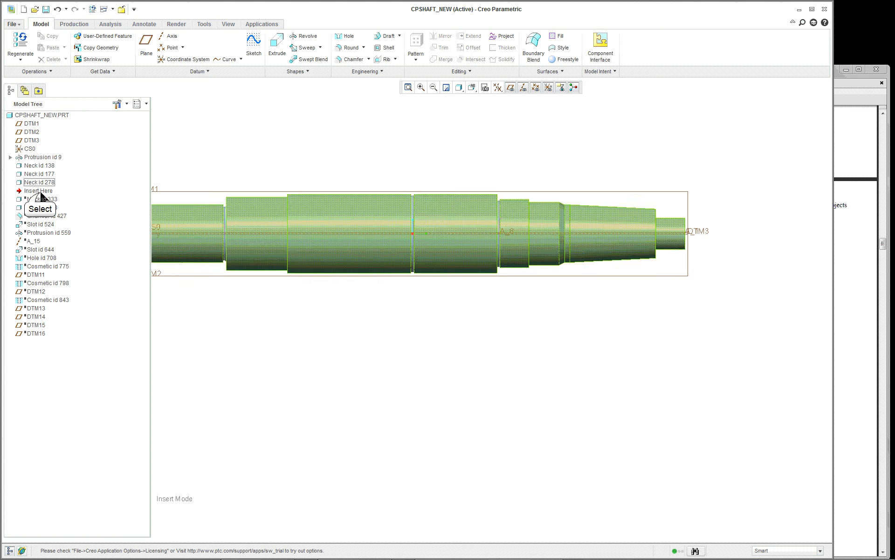
# Move the feature insertion point to just after Chamfer id 427 and inspect the chamfered small end of the shaft
pyautogui.moveTo(40, 192); pyautogui.dragTo(52, 212)
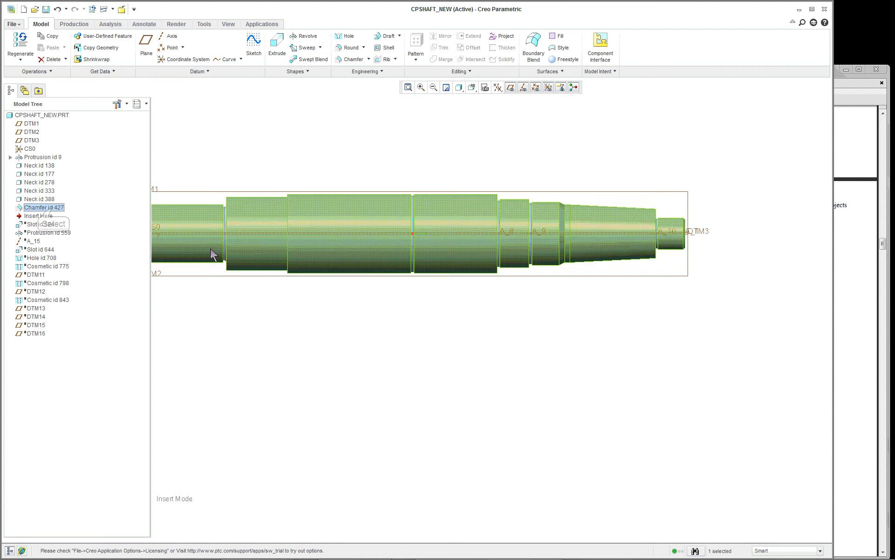
pyautogui.moveTo(658, 312); pyautogui.dragTo(673, 298, button='middle')
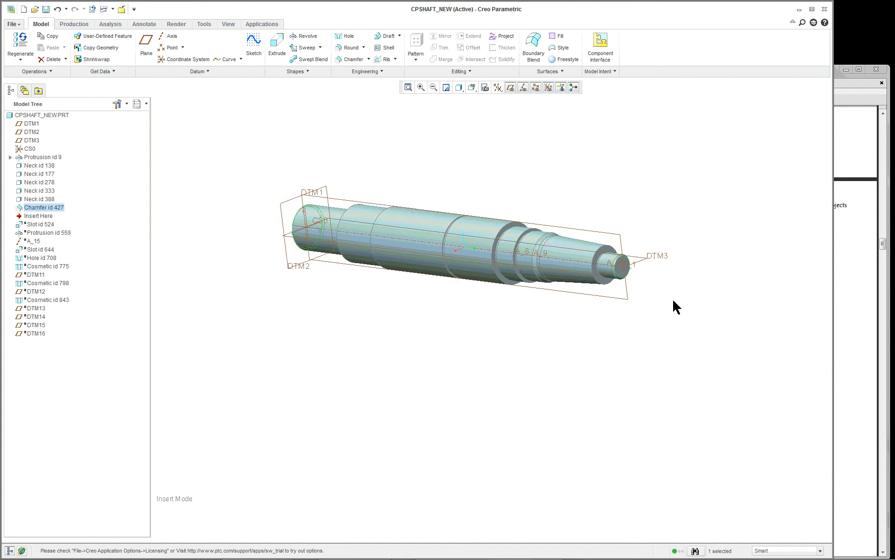
pyautogui.scroll(-6, 650, 268)
pyautogui.scroll(4, 642, 273)
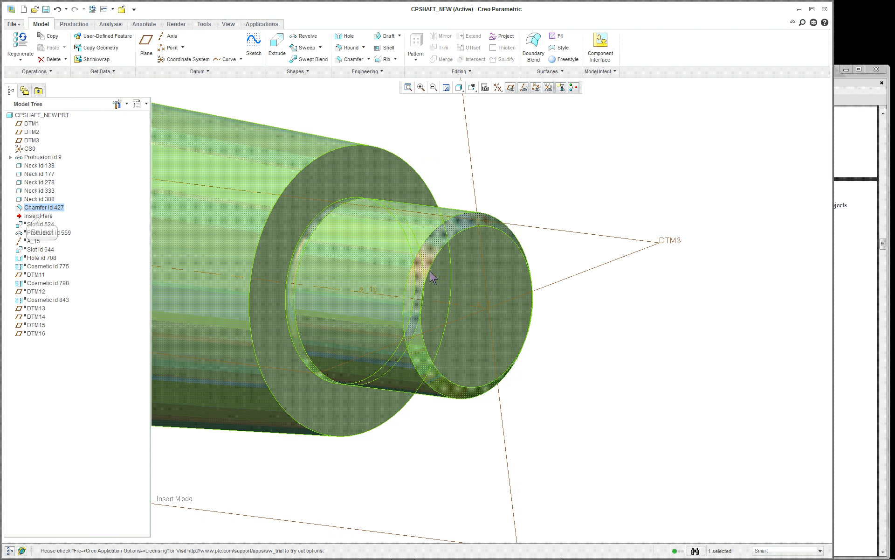
# Move the feature insertion point to just after Slot id 524 and inspect the keyway
pyautogui.moveTo(41, 218); pyautogui.dragTo(46, 226)
pyautogui.scroll(8, 273, 266)
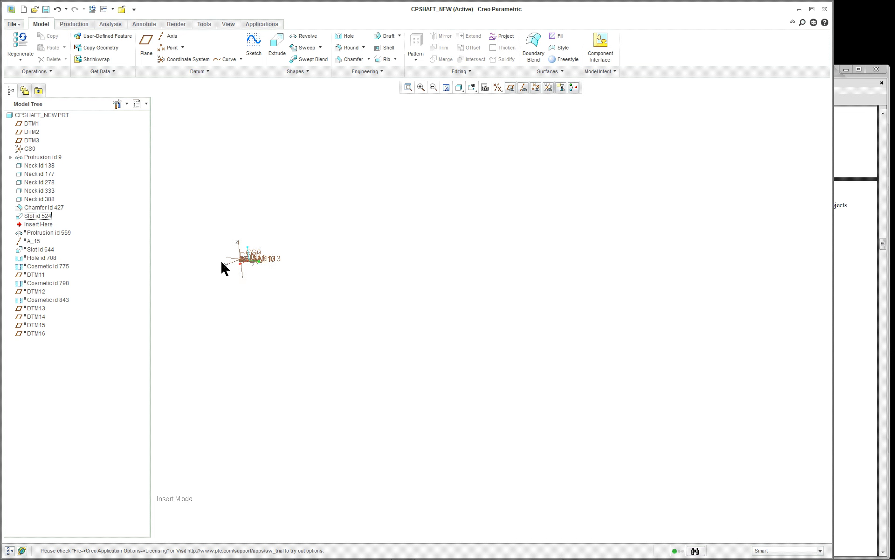
pyautogui.scroll(-3, 222, 266)
pyautogui.scroll(-5, 247, 262)
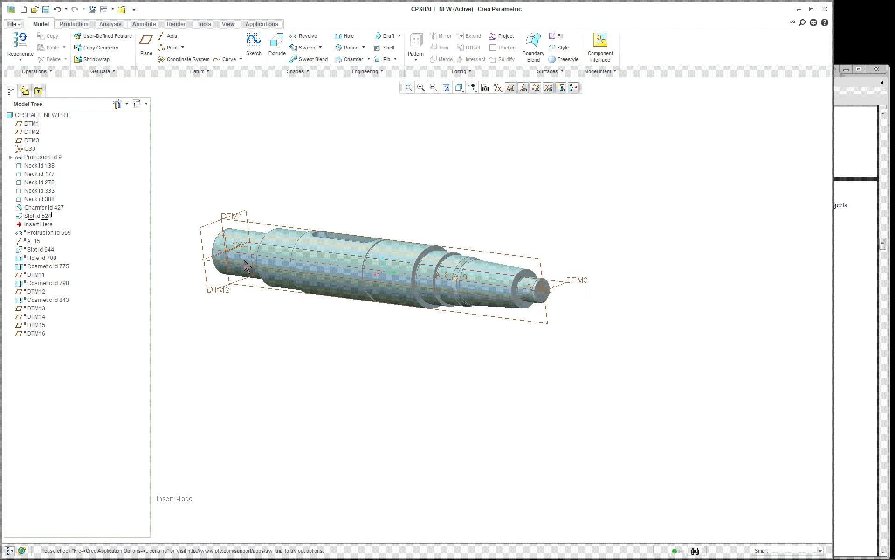
pyautogui.scroll(2, 223, 122)
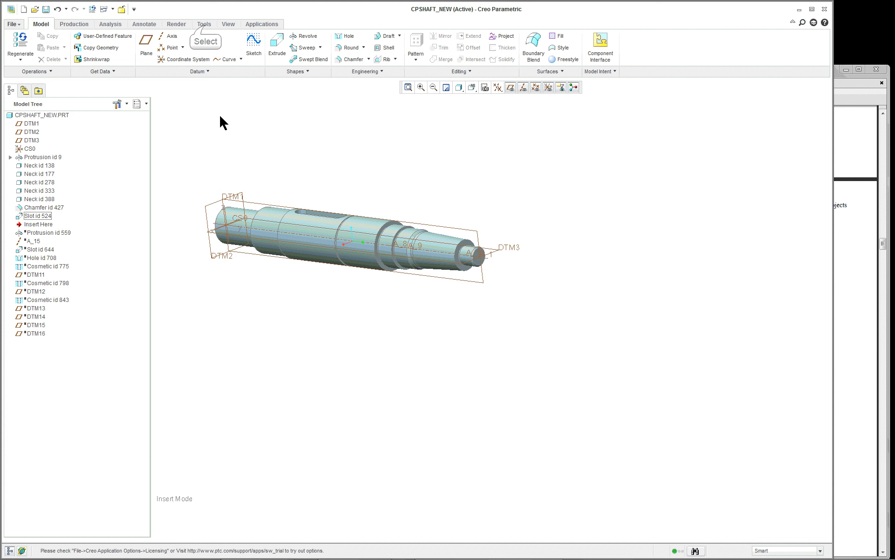
# Display the file history of CPSHAFT_NEW, examine the modification list's dates, and close it
pyautogui.click(205, 26)
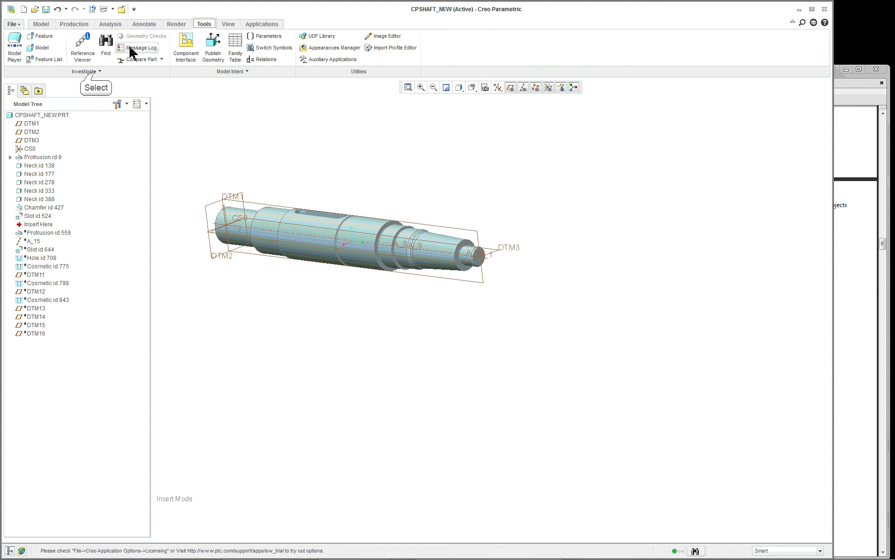
pyautogui.click(87, 71)
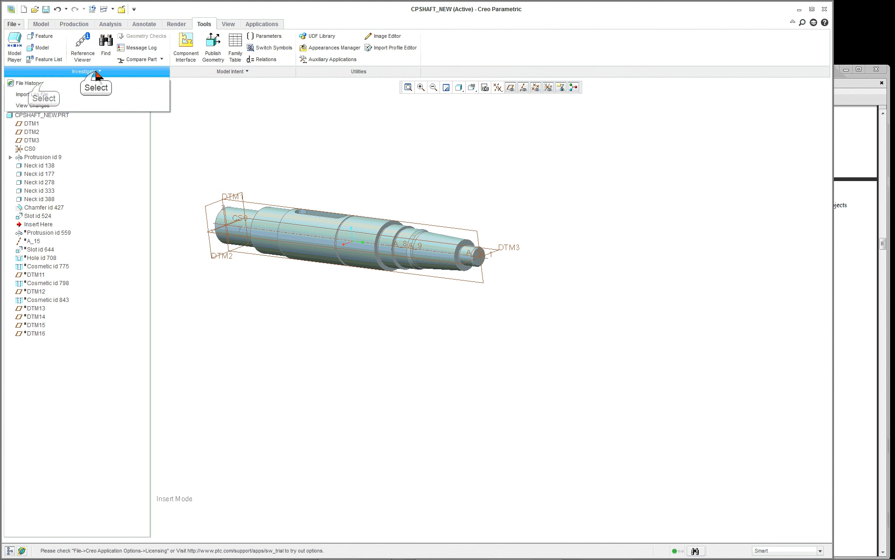
pyautogui.click(43, 83)
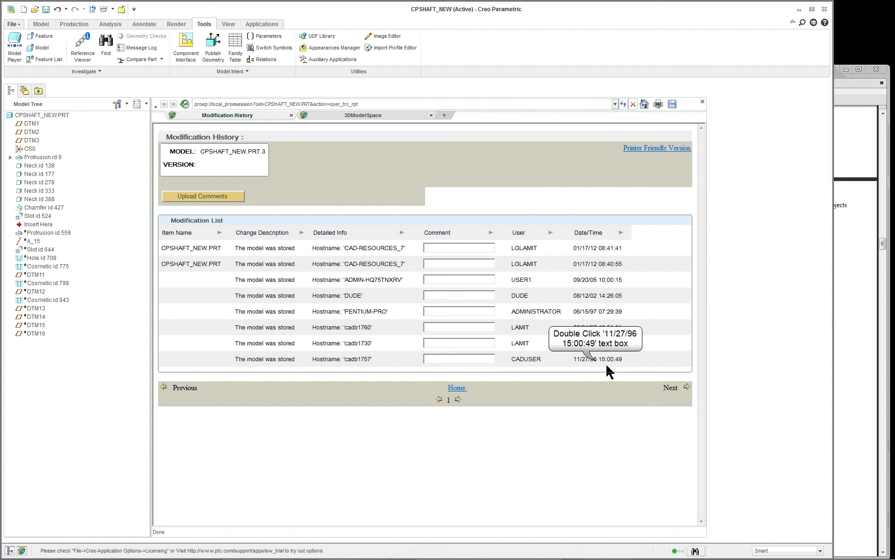
pyautogui.click(702, 102)
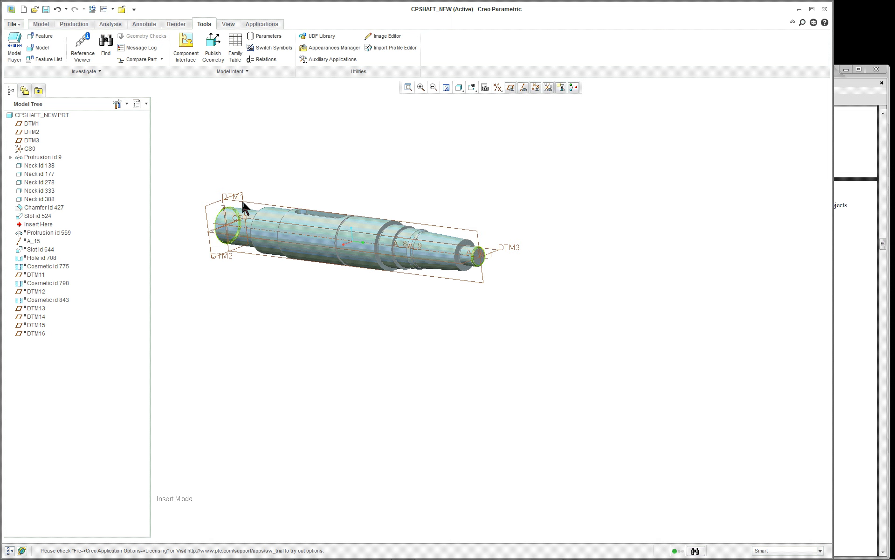
# Select the keyway slot feature, Slot id 524, on the shaft
pyautogui.scroll(3, 261, 220)
pyautogui.click(342, 230)
pyautogui.click(341, 228)
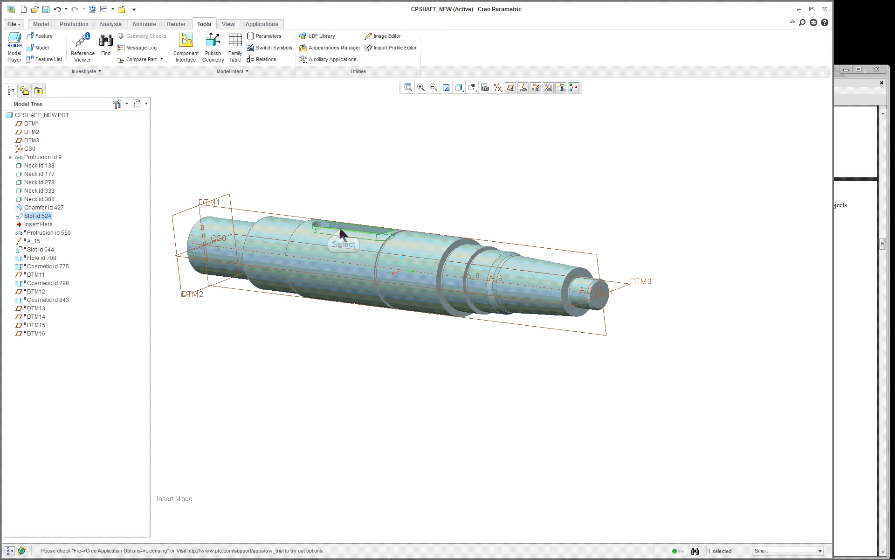
# Set the model tree to also display placement folders, annotations, suppressed objects and envelope components
pyautogui.click(118, 104)
pyautogui.click(129, 120)
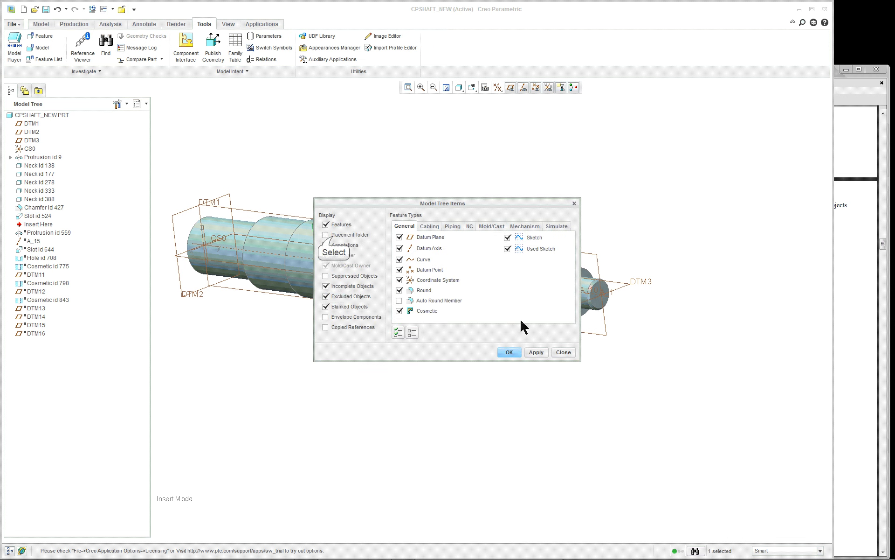
pyautogui.click(327, 245)
pyautogui.click(327, 276)
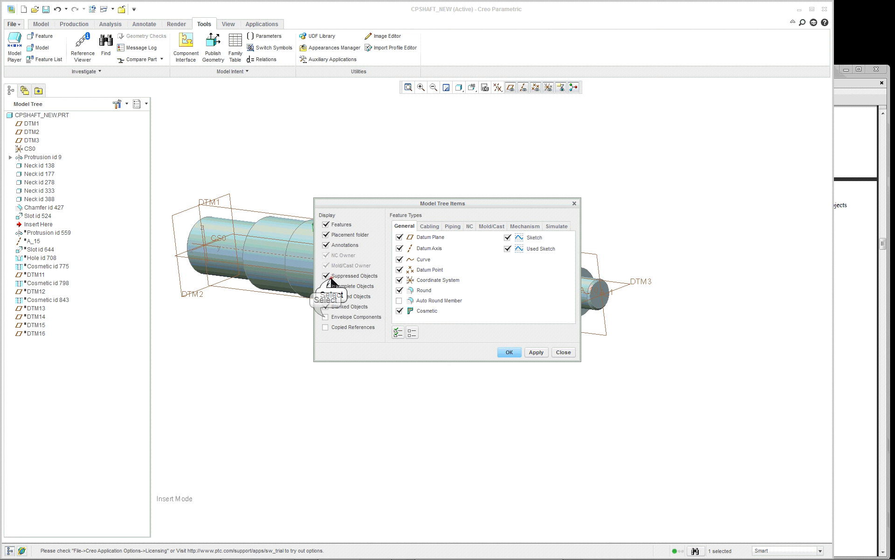
pyautogui.click(326, 317)
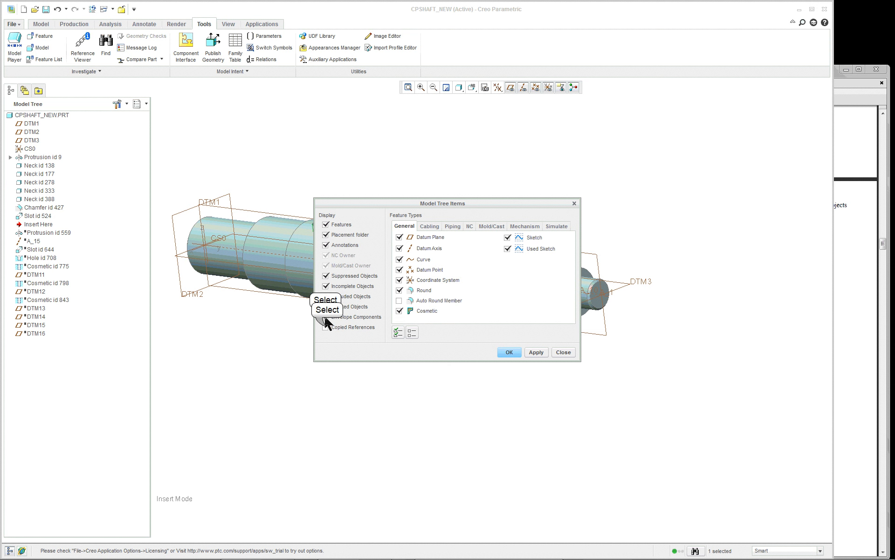
pyautogui.click(509, 352)
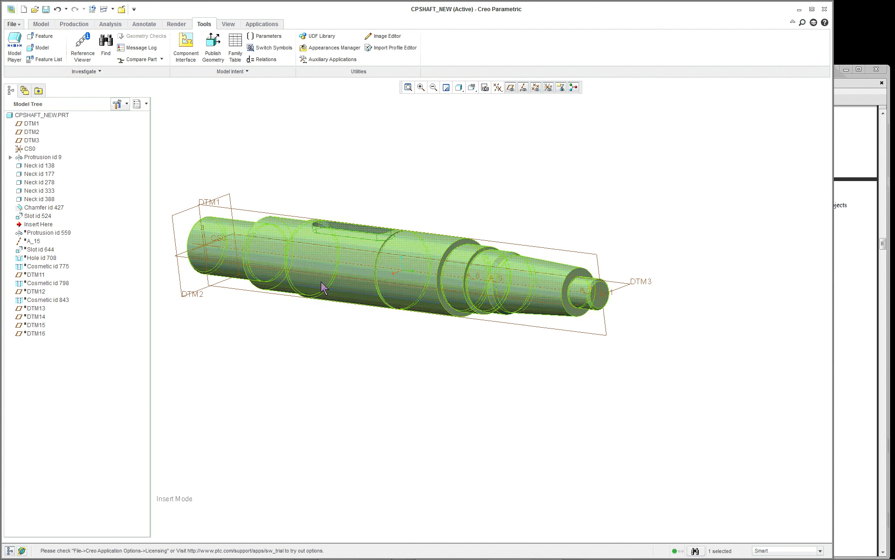
# Suppress the keyway feature Slot id 524
pyautogui.scroll(-2, 365, 183)
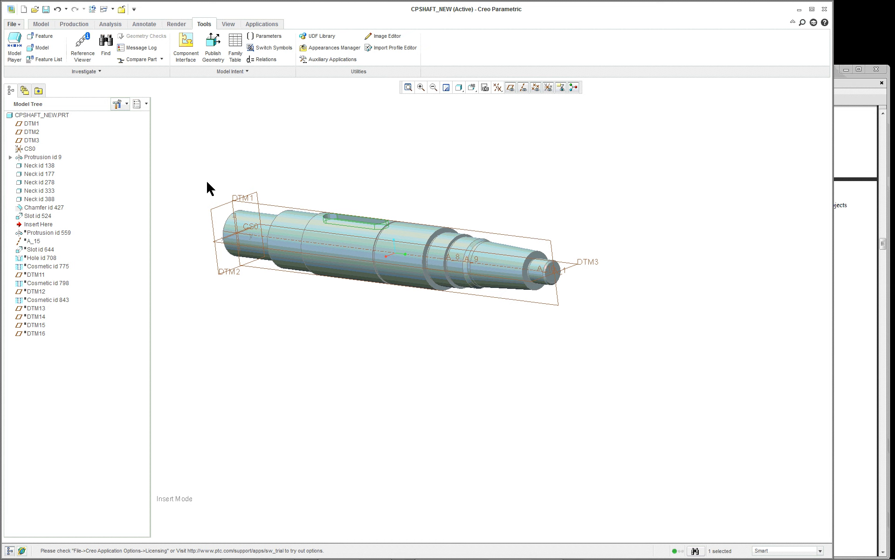
pyautogui.moveTo(248, 175); pyautogui.dragTo(382, 181, button='middle')
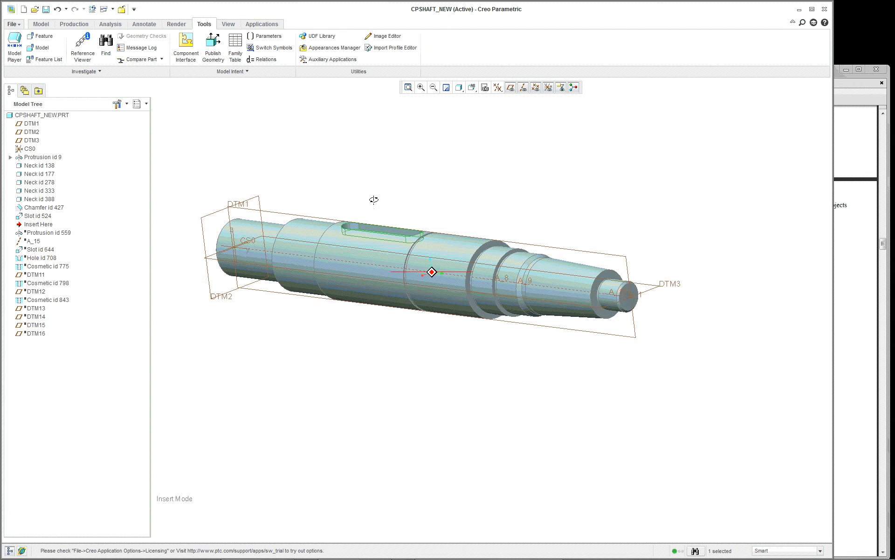
pyautogui.scroll(4, 373, 203)
pyautogui.rightClick(372, 203)
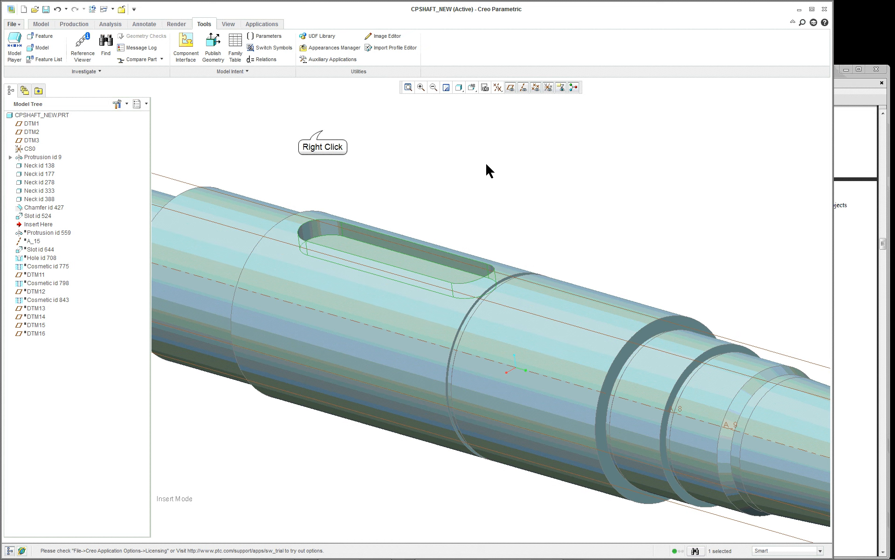
pyautogui.rightClick(323, 133)
pyautogui.click(350, 170)
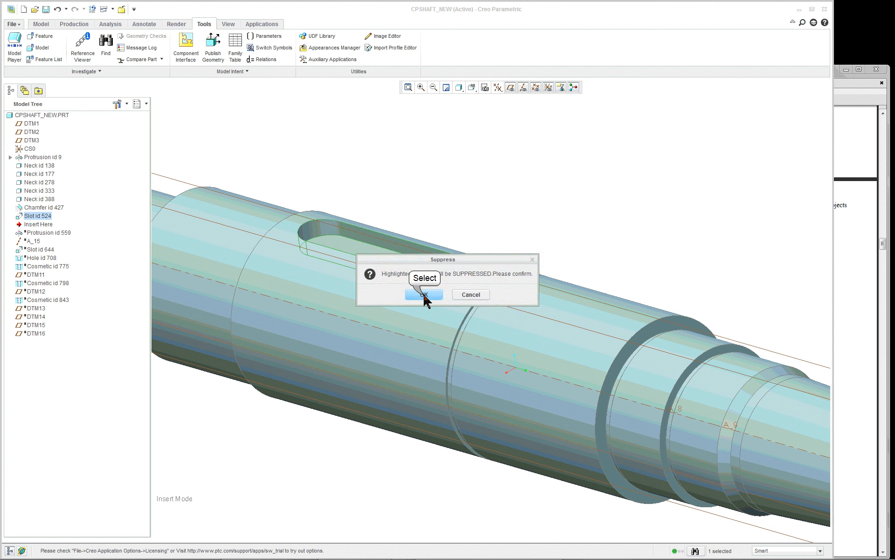
pyautogui.click(424, 294)
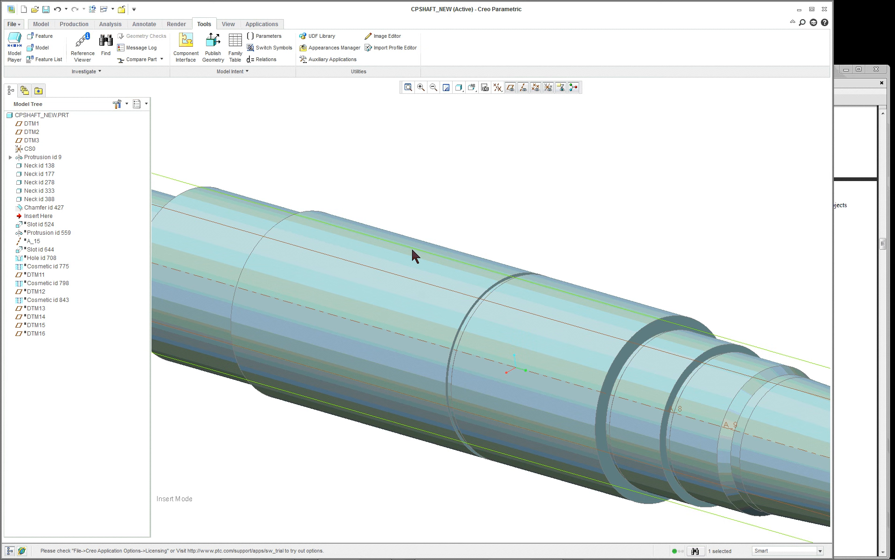
# Start an Extrude feature on the shaft and set it to remove material
pyautogui.scroll(-5, 513, 268)
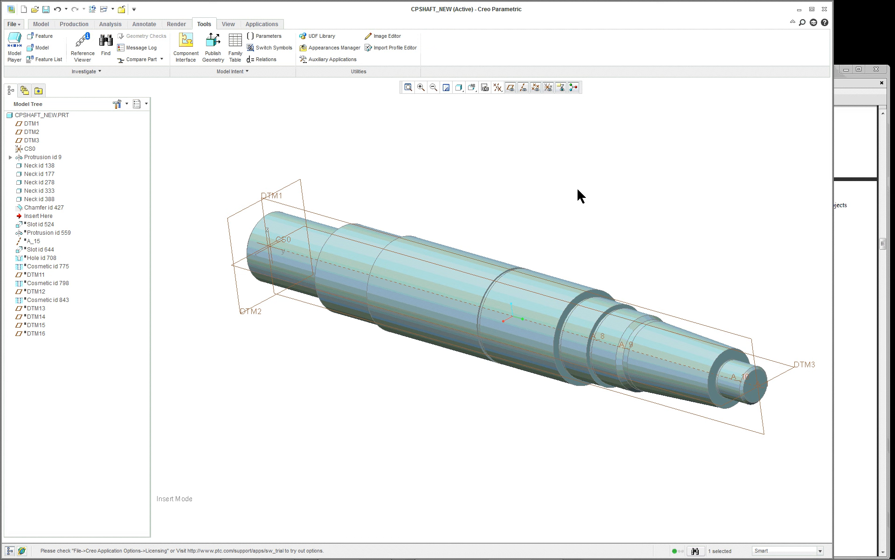
pyautogui.scroll(2, 577, 187)
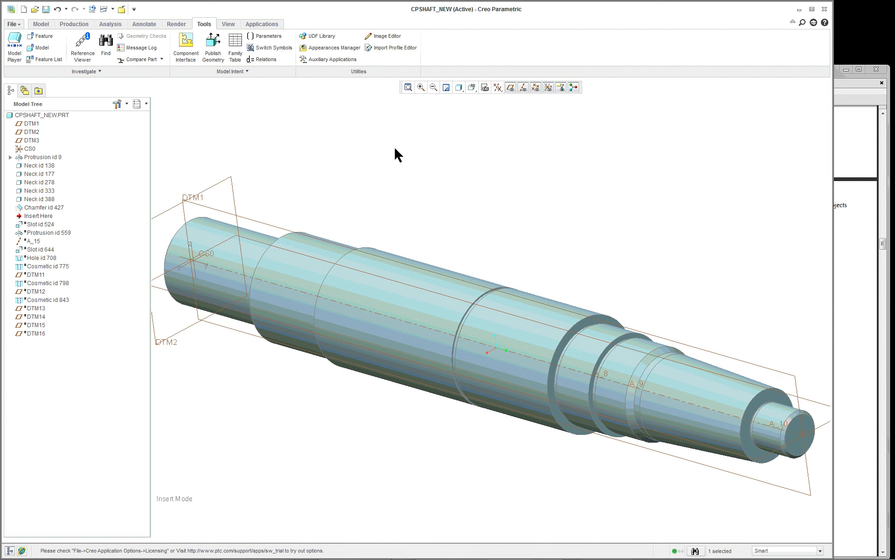
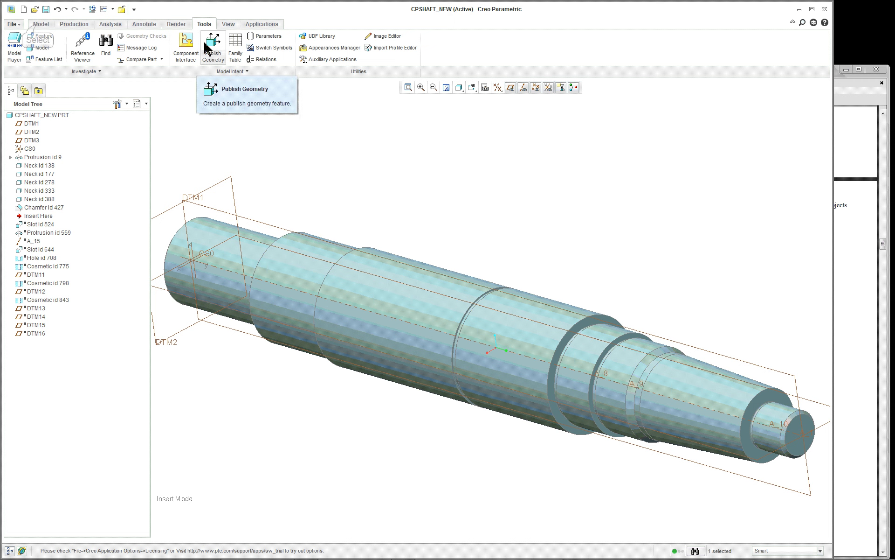
pyautogui.click(39, 24)
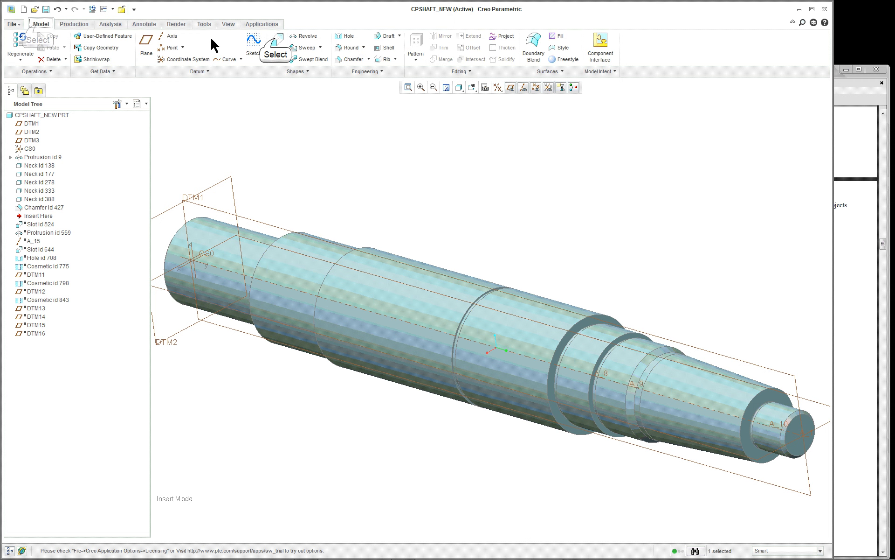
pyautogui.click(273, 43)
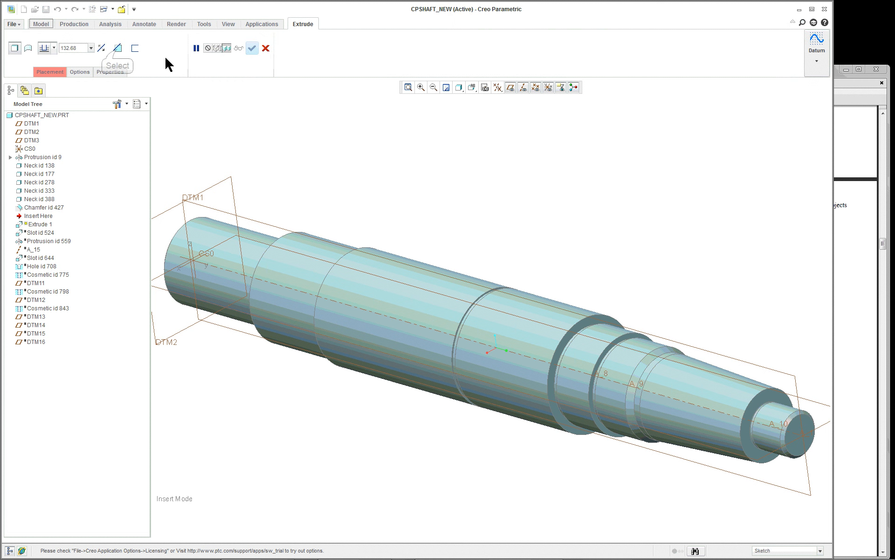
pyautogui.click(118, 48)
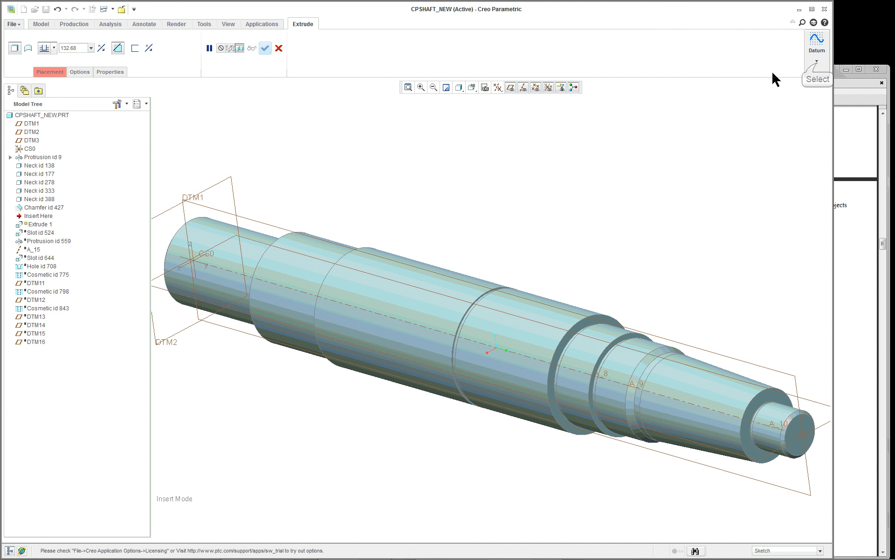
# Create a datum plane tangent to the shaft's largest-diameter cylindrical surface and normal to DTM1
pyautogui.click(816, 61)
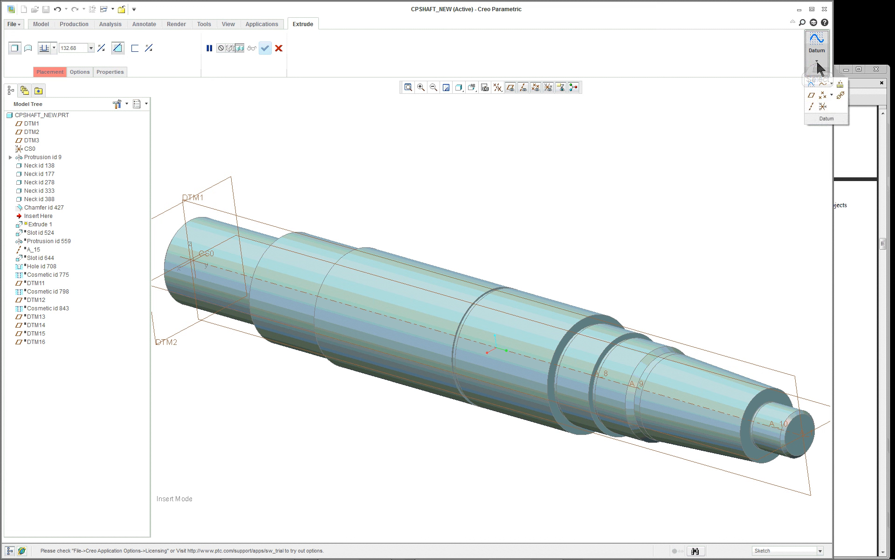
pyautogui.click(812, 96)
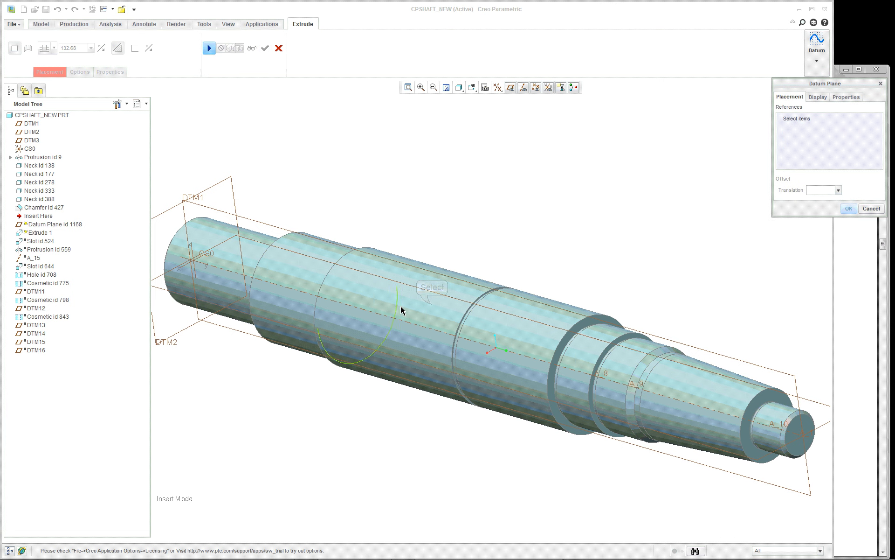
pyautogui.click(433, 307)
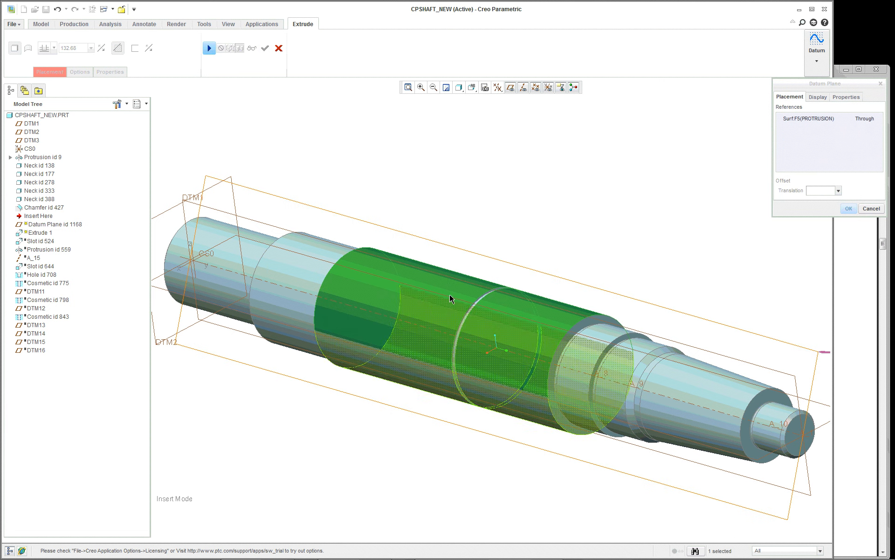
pyautogui.click(874, 120)
pyautogui.click(879, 119)
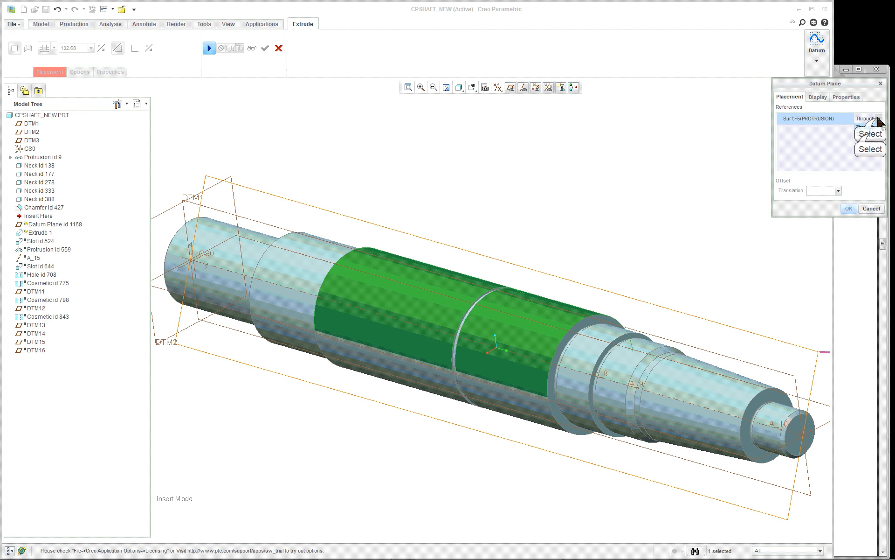
pyautogui.click(871, 139)
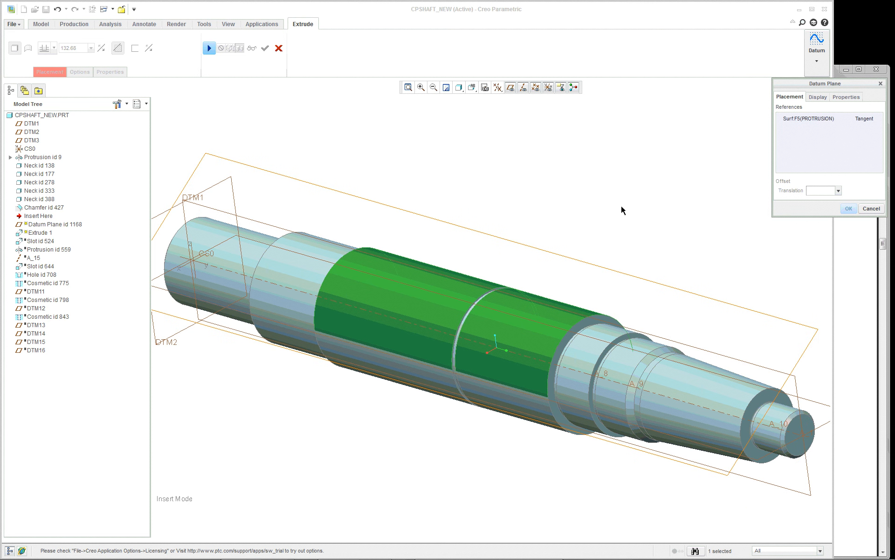
pyautogui.scroll(2, 622, 210)
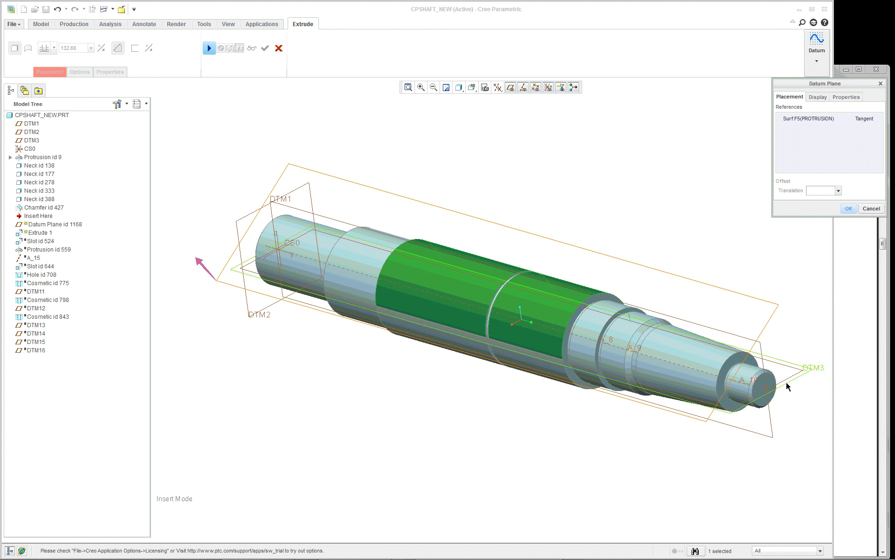
pyautogui.keyDown('ctrl'); pyautogui.click(772, 425); pyautogui.keyUp('ctrl')
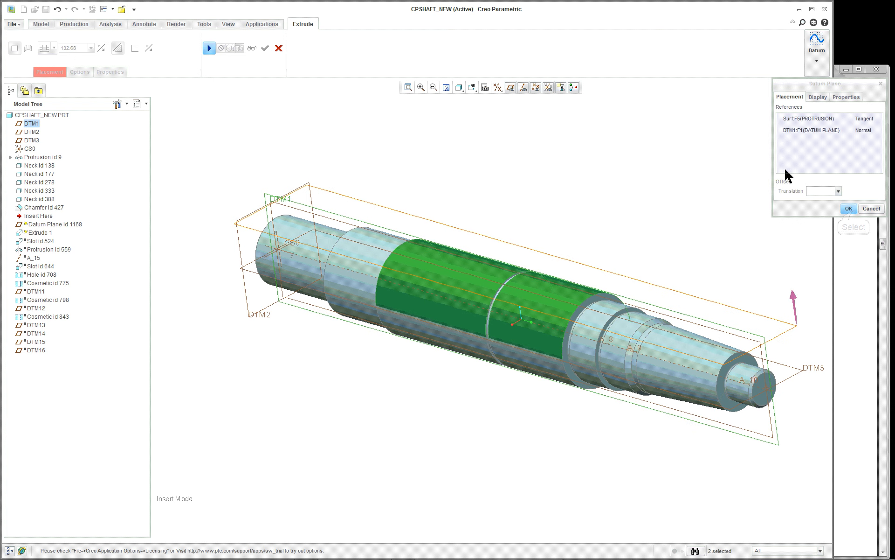
pyautogui.click(848, 209)
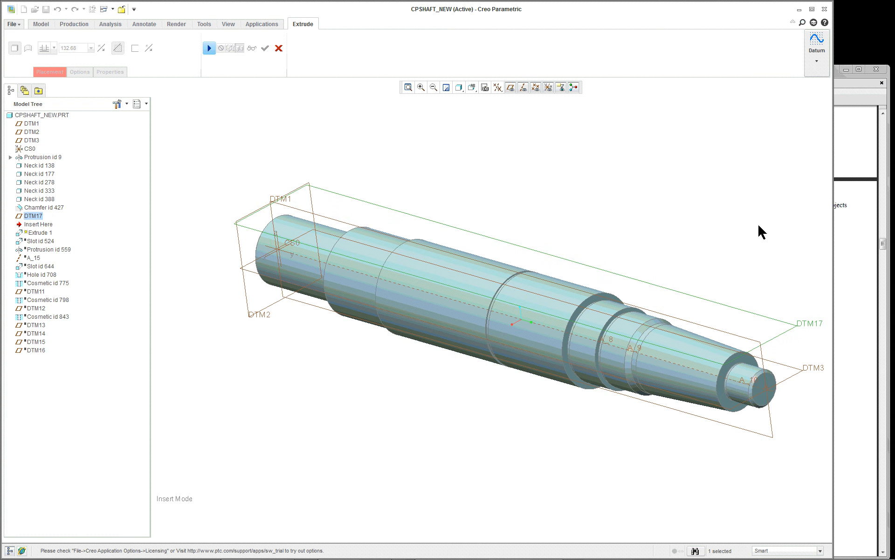
# Resume the Extrude cut with a sketch on the new tangent datum plane, viewed parallel to the screen
pyautogui.click(208, 48)
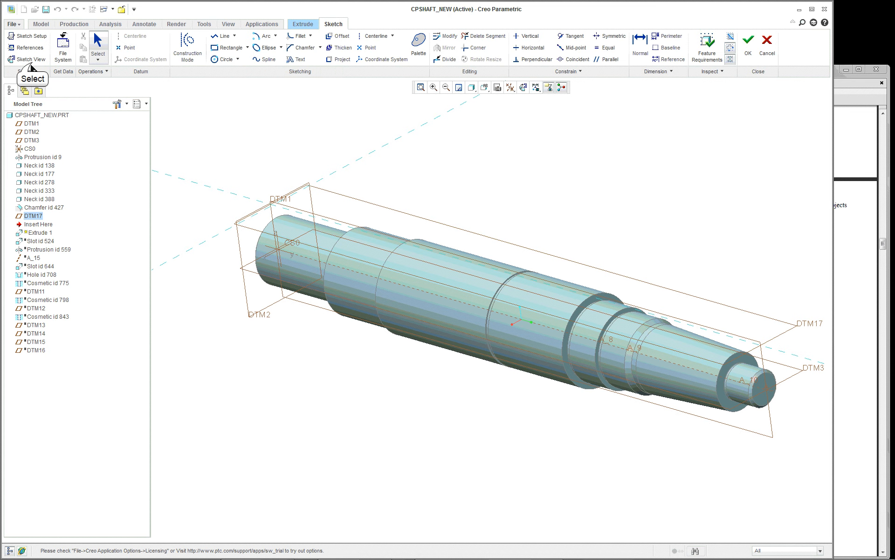
pyautogui.click(29, 59)
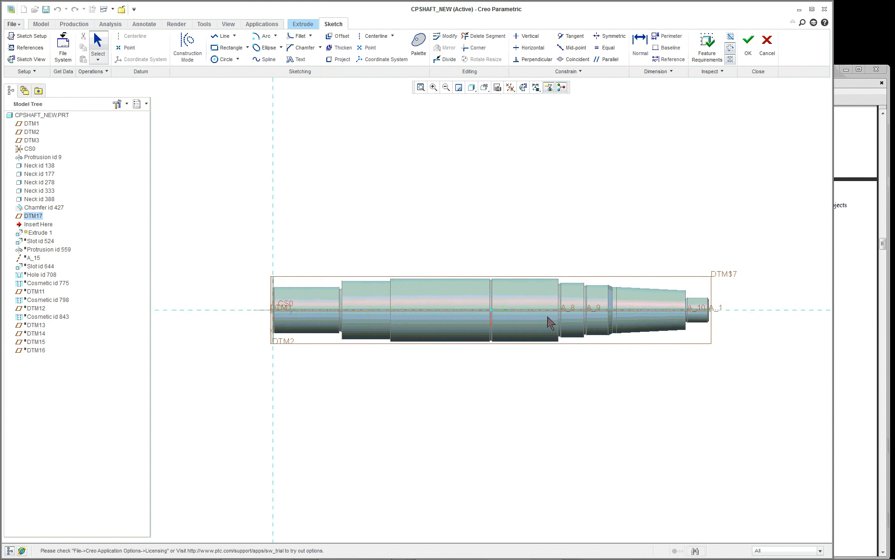
pyautogui.scroll(-1, 491, 321)
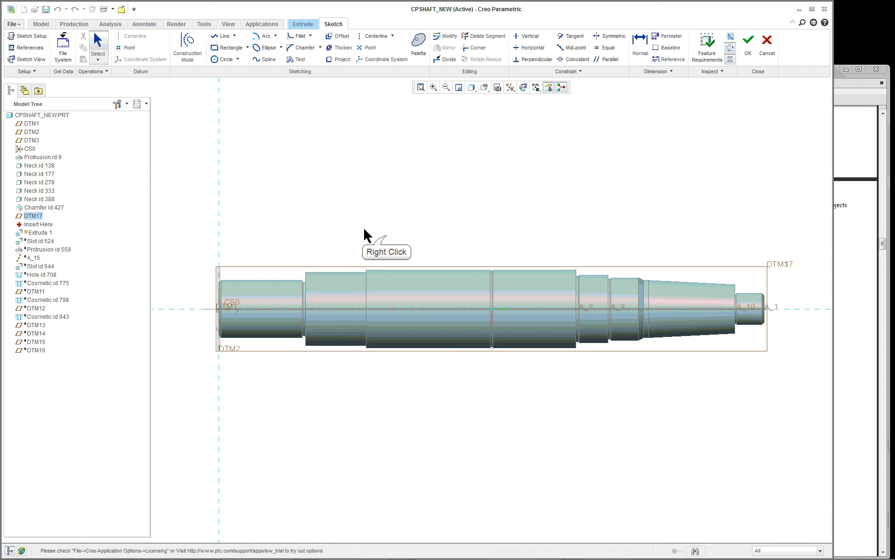
pyautogui.scroll(-1, 367, 247)
# Add a horizontal construction centerline along the shaft's axis in the sketch
pyautogui.rightClick(388, 236)
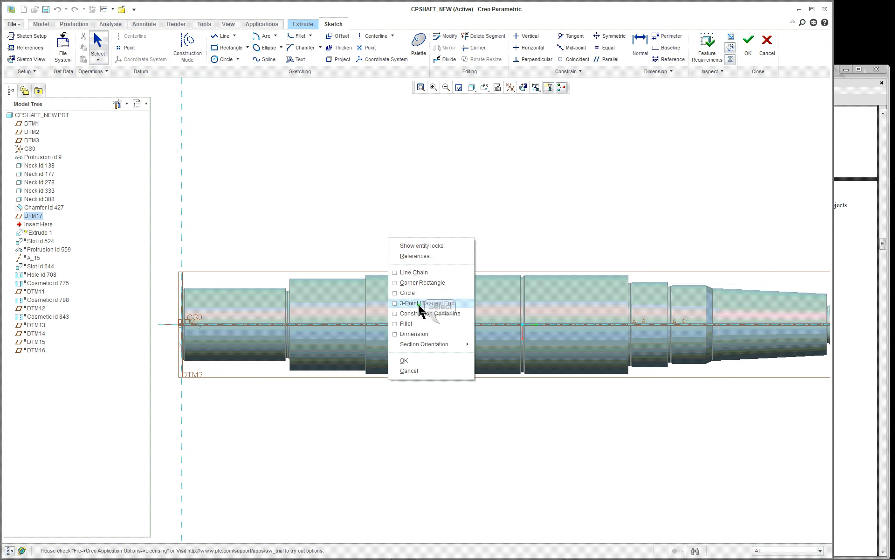
pyautogui.click(430, 313)
pyautogui.click(441, 324)
pyautogui.click(491, 324)
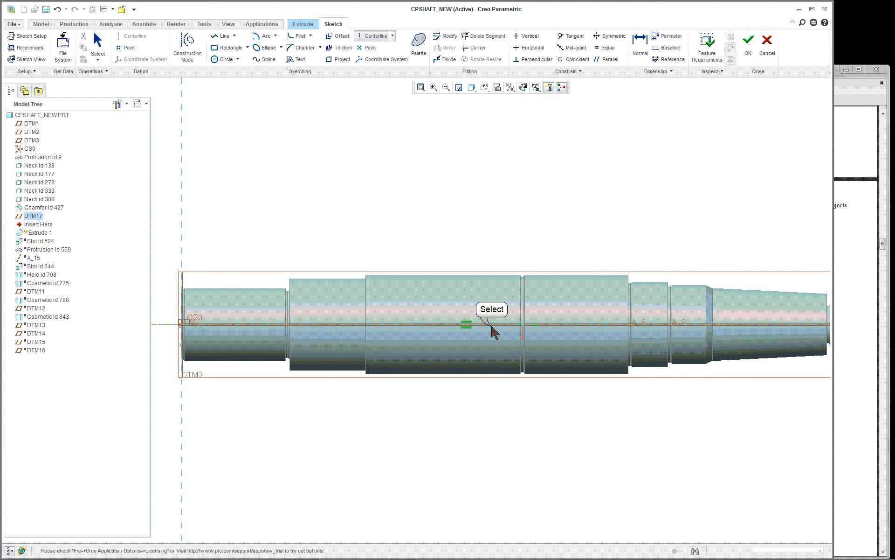
pyautogui.middleClick(489, 254)
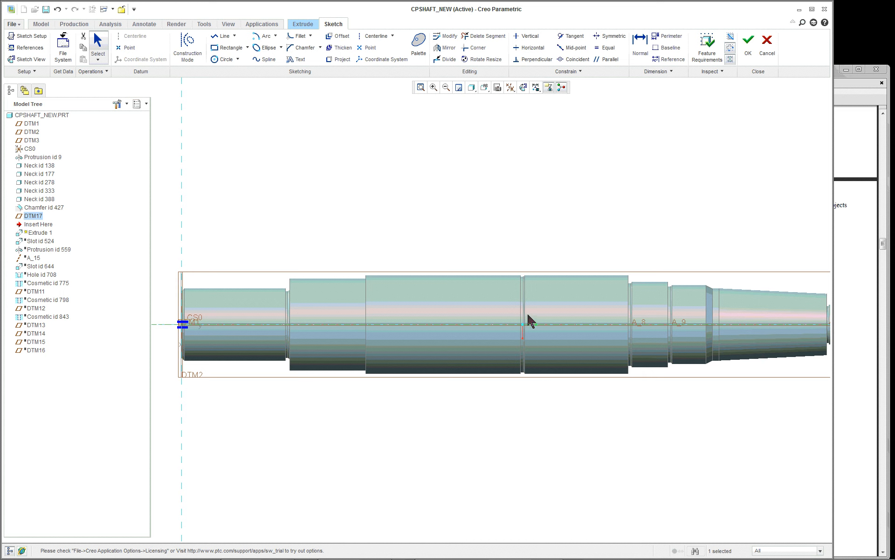
# Sketch two outward-facing half-circle arcs of equal radius, about 13.3, centred on the centerline within the largest-diameter section
pyautogui.scroll(-2, 476, 387)
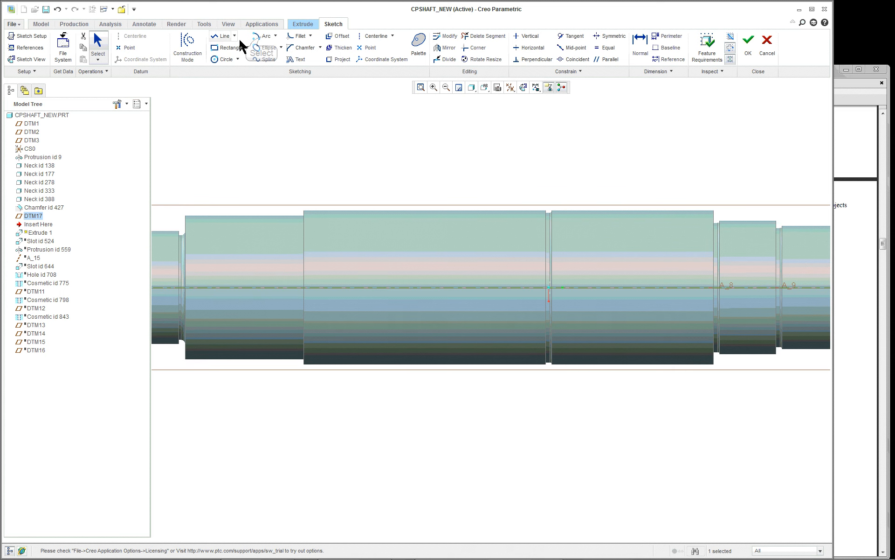
pyautogui.click(261, 36)
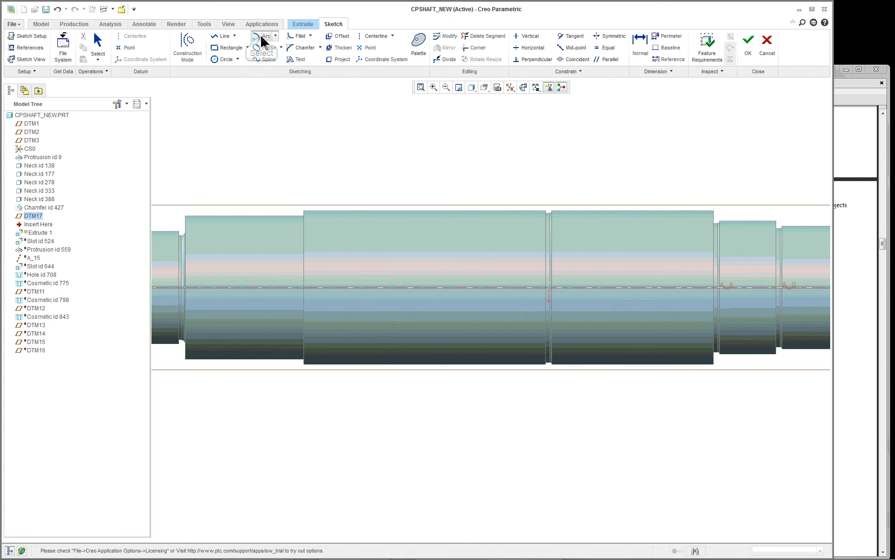
pyautogui.click(390, 287)
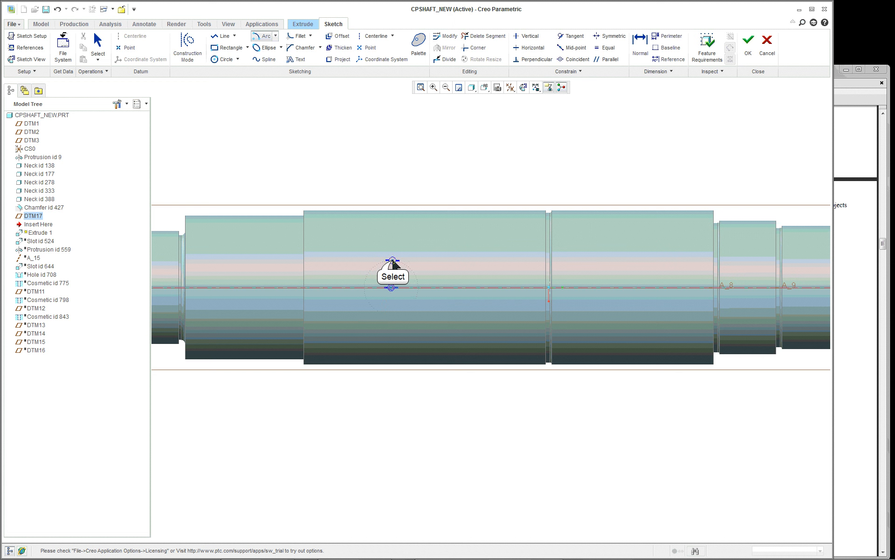
pyautogui.click(393, 260)
pyautogui.click(391, 314)
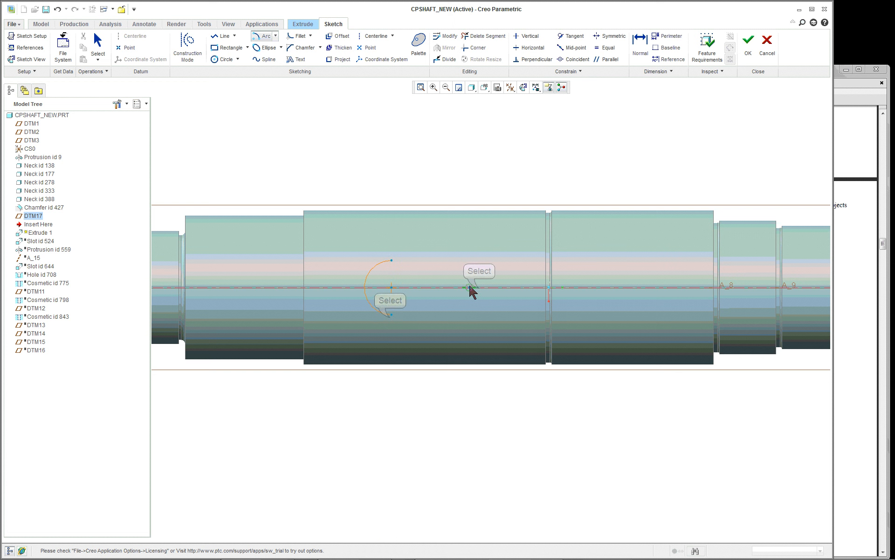
pyautogui.click(478, 286)
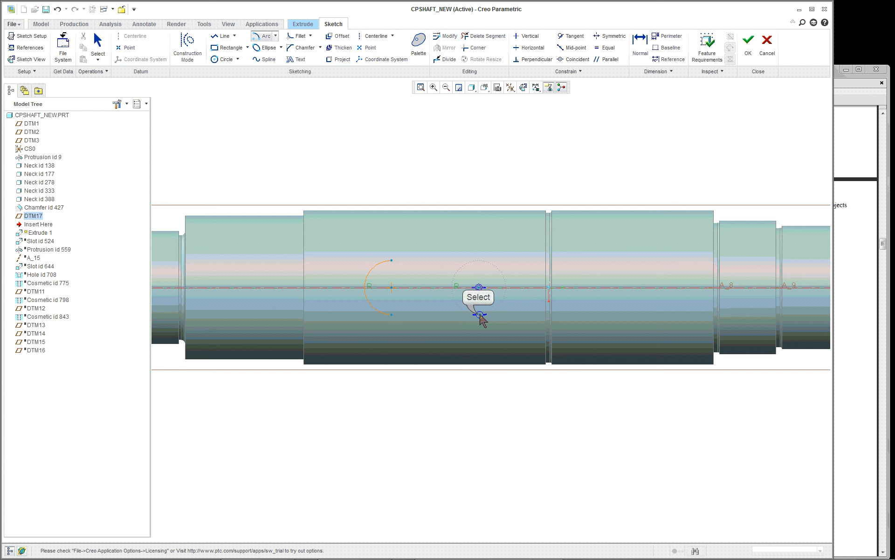
pyautogui.click(479, 315)
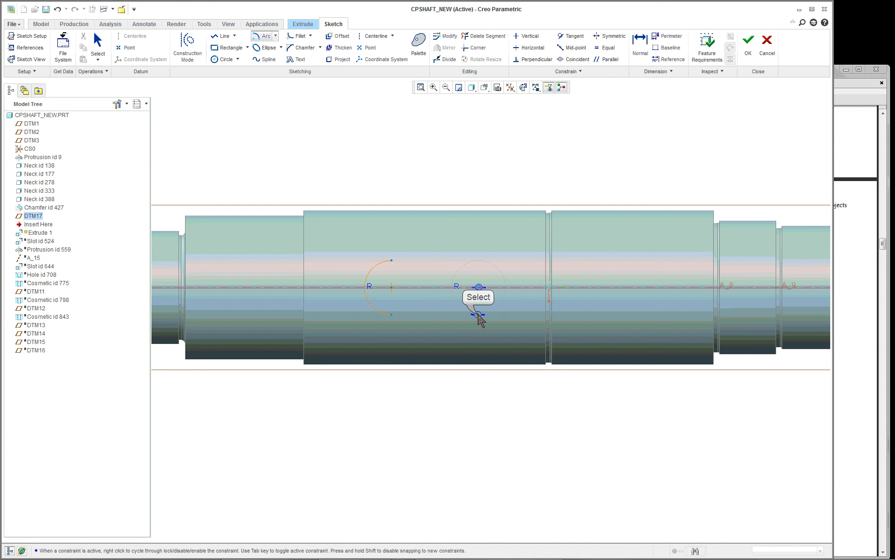
pyautogui.click(474, 258)
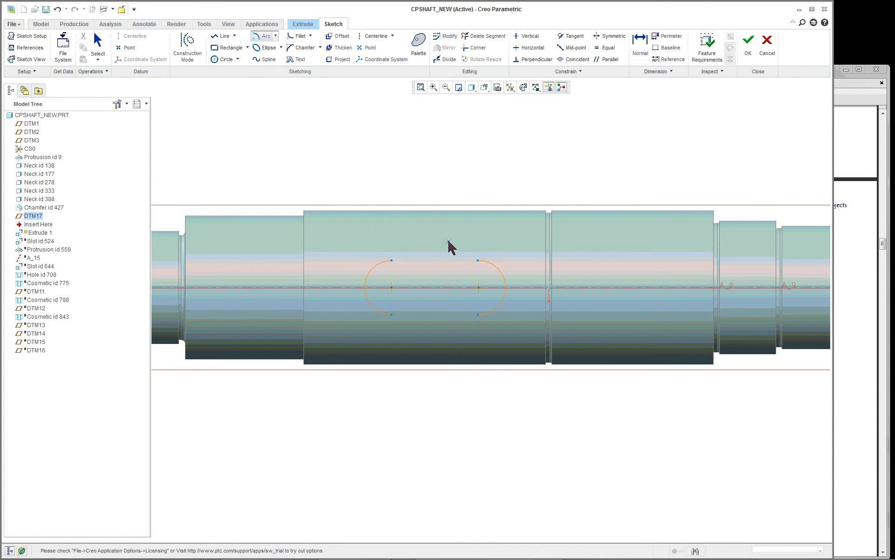
pyautogui.middleClick(450, 247)
# Connect the upper endpoints of the two arcs with a horizontal line
pyautogui.scroll(3, 424, 267)
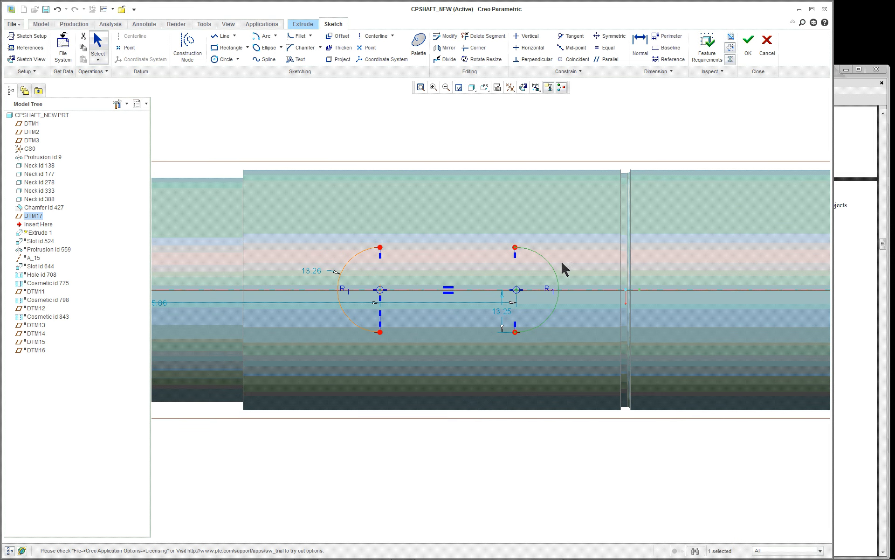
pyautogui.rightClick(426, 135)
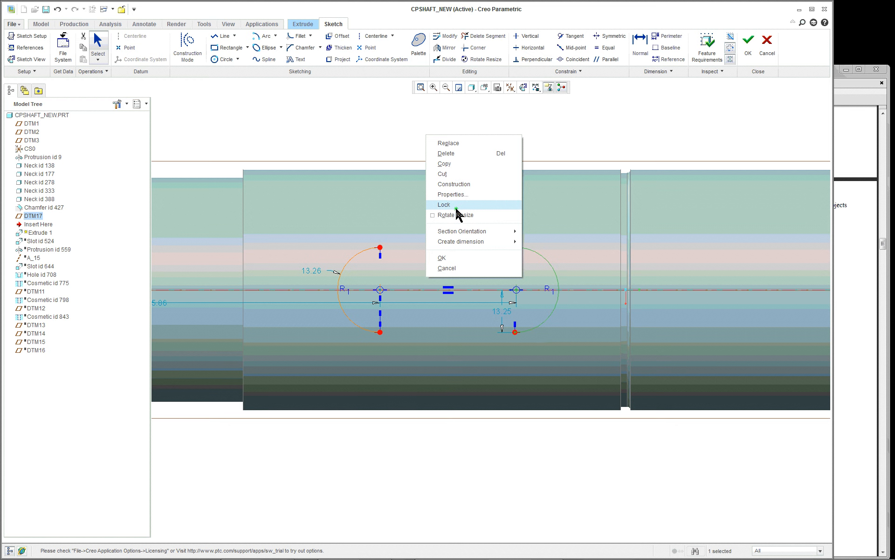
pyautogui.scroll(1, 373, 108)
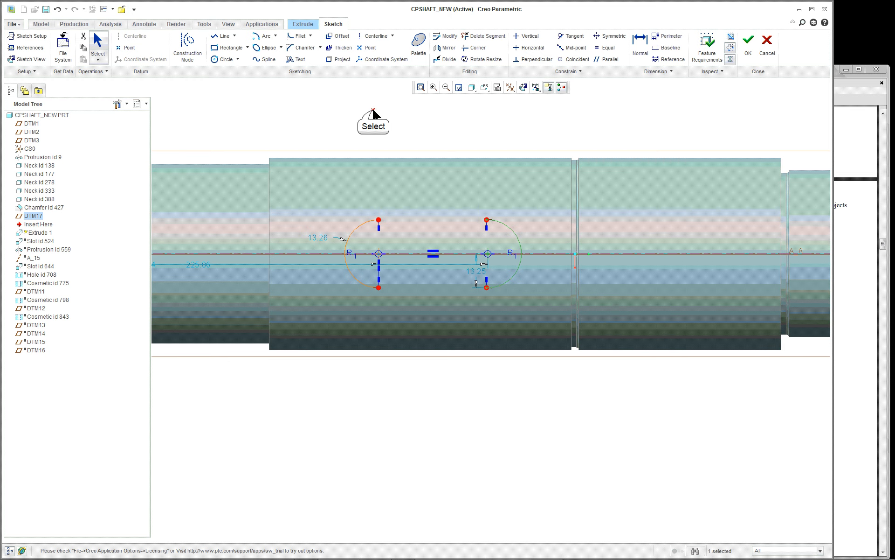
pyautogui.rightClick(375, 119)
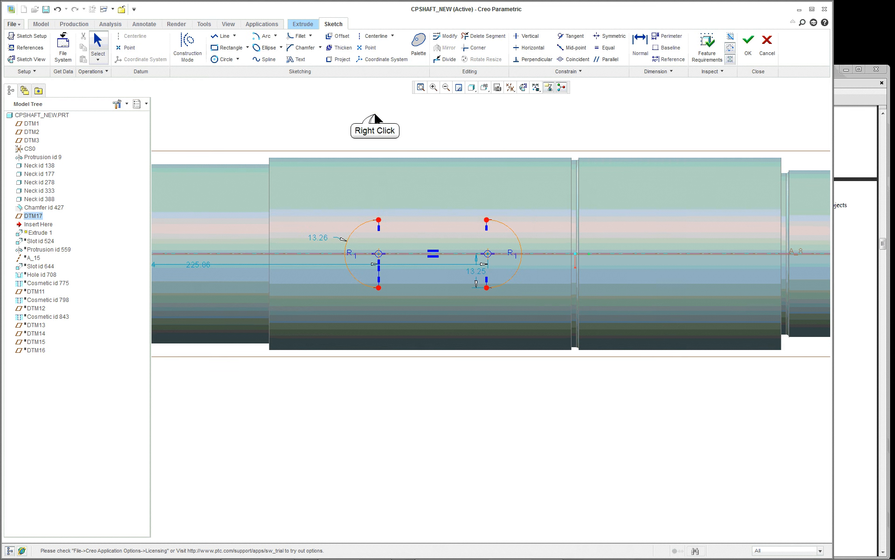
pyautogui.click(405, 154)
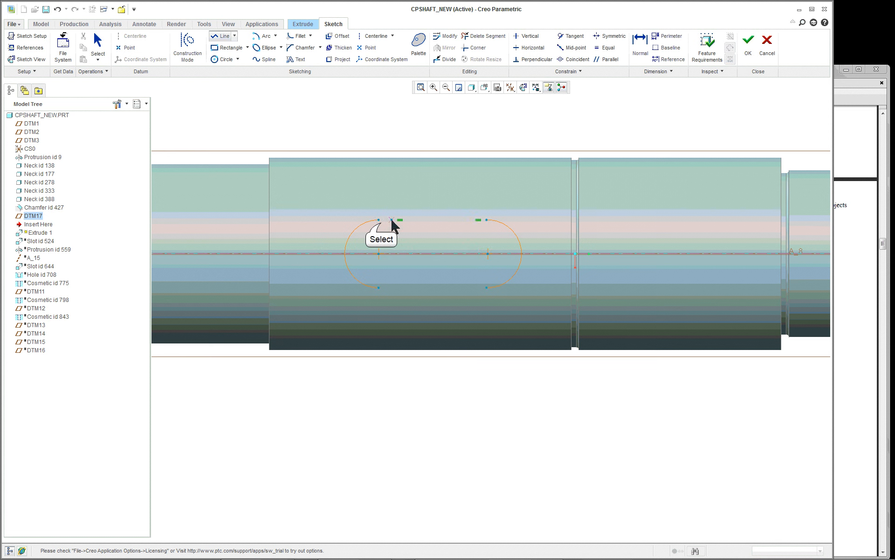
pyautogui.click(487, 219)
pyautogui.middleClick(484, 219)
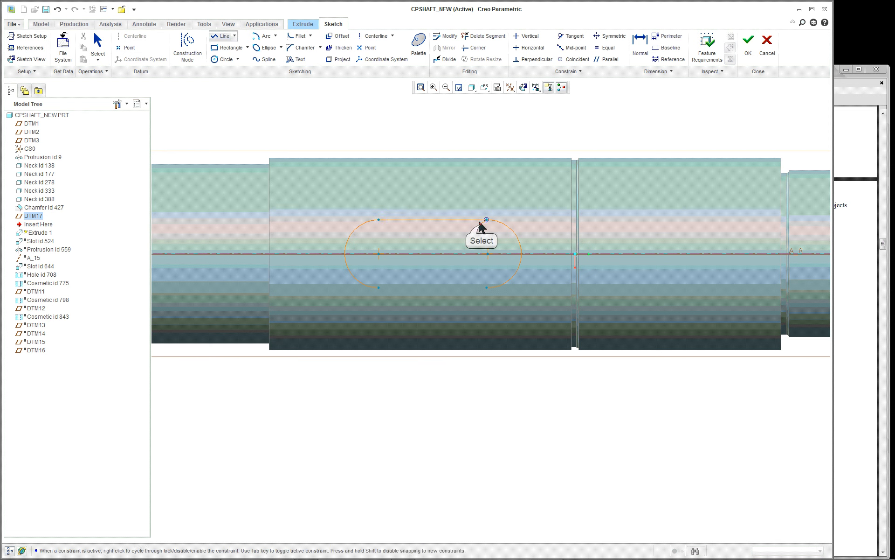
pyautogui.rightClick(435, 132)
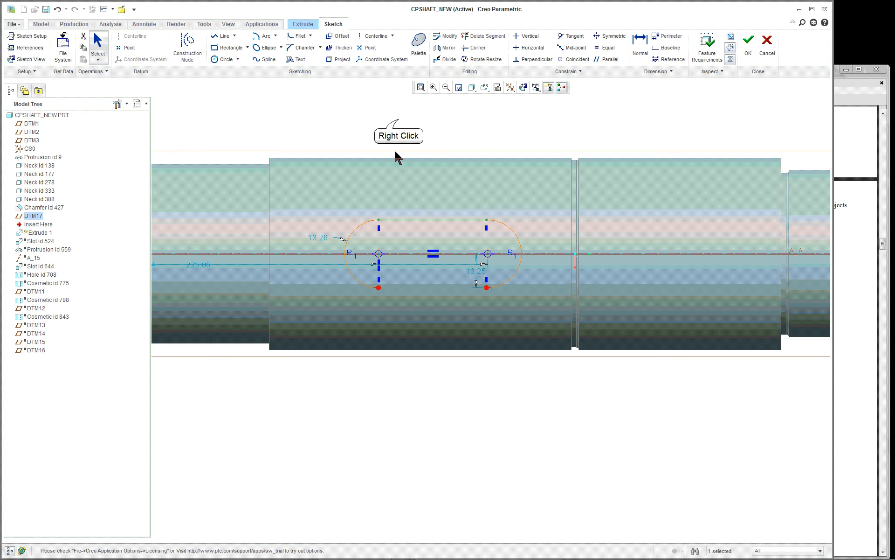
pyautogui.rightClick(399, 119)
pyautogui.click(345, 99)
pyautogui.scroll(2, 351, 112)
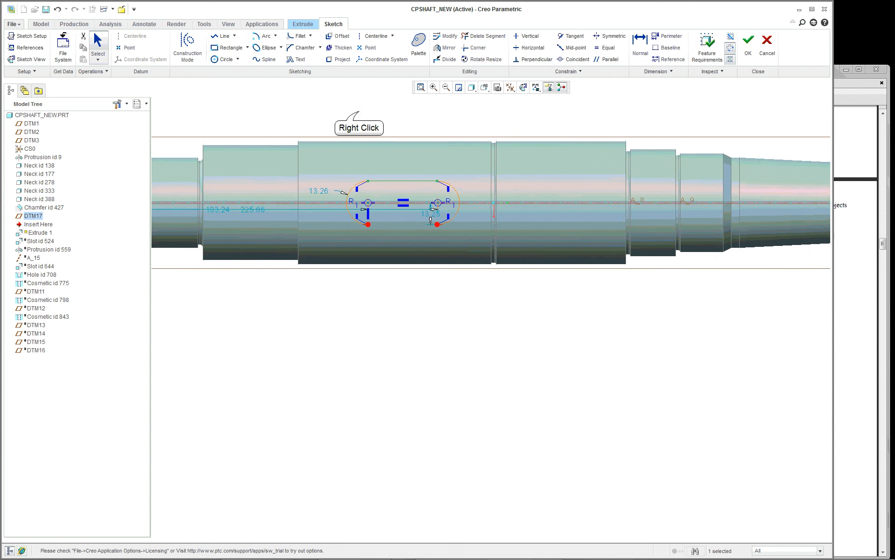
# Close the slot profile by connecting the lower endpoints of the two arcs with a horizontal line
pyautogui.scroll(2, 358, 112)
pyautogui.click(359, 113)
pyautogui.rightClick(361, 114)
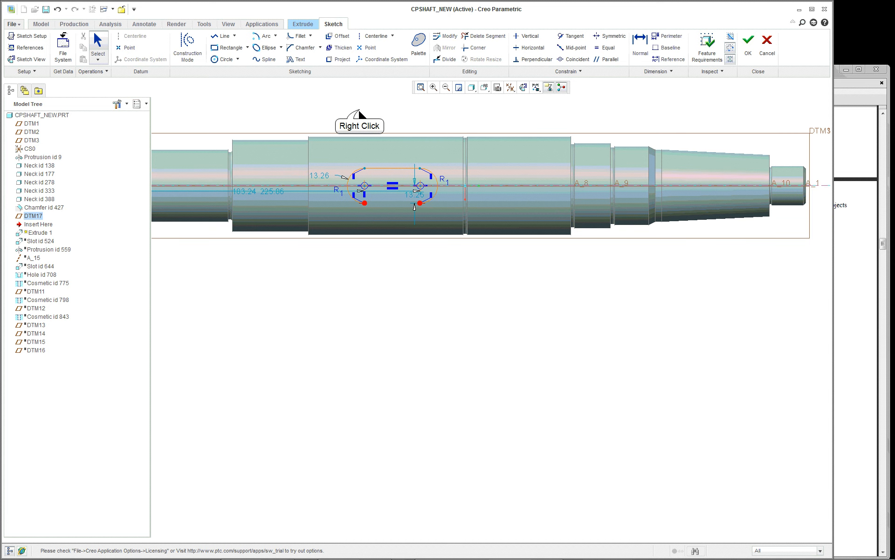
pyautogui.click(382, 144)
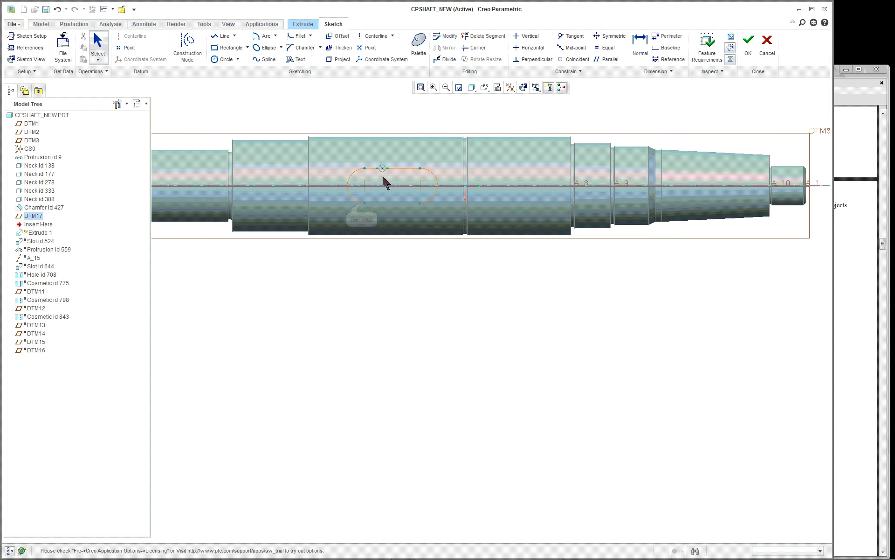
pyautogui.scroll(-1, 378, 215)
pyautogui.click(430, 200)
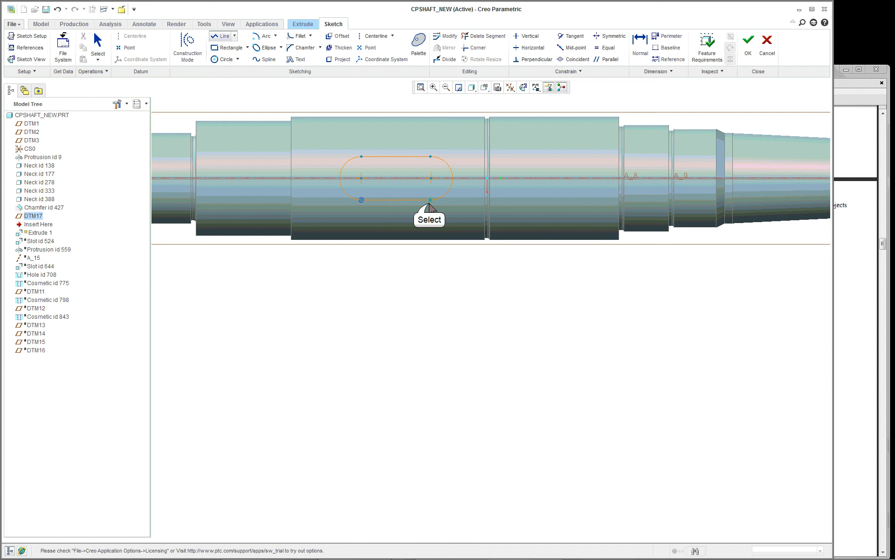
pyautogui.middleClick(448, 283)
pyautogui.middleClick(427, 269)
pyautogui.scroll(-2, 363, 183)
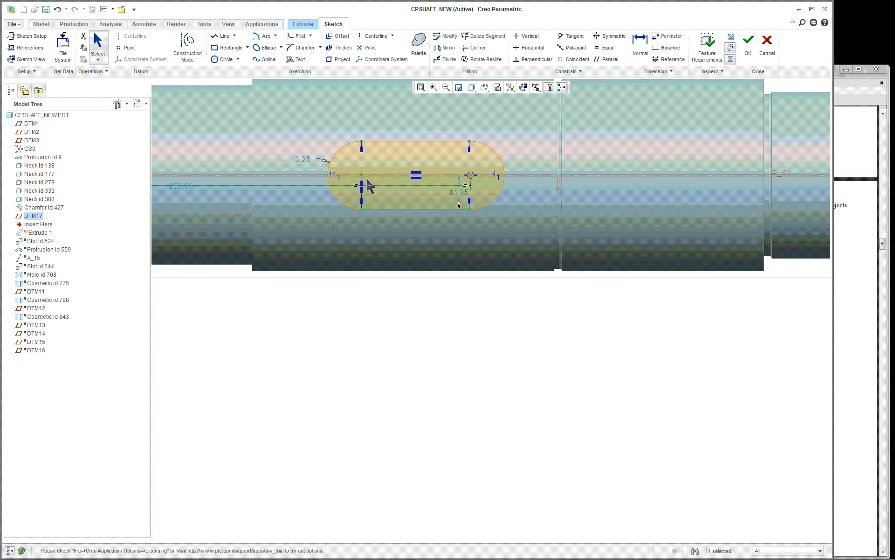
# Start a Tangent constraint for the slot profile's arcs and straight edges
pyautogui.scroll(-1, 370, 186)
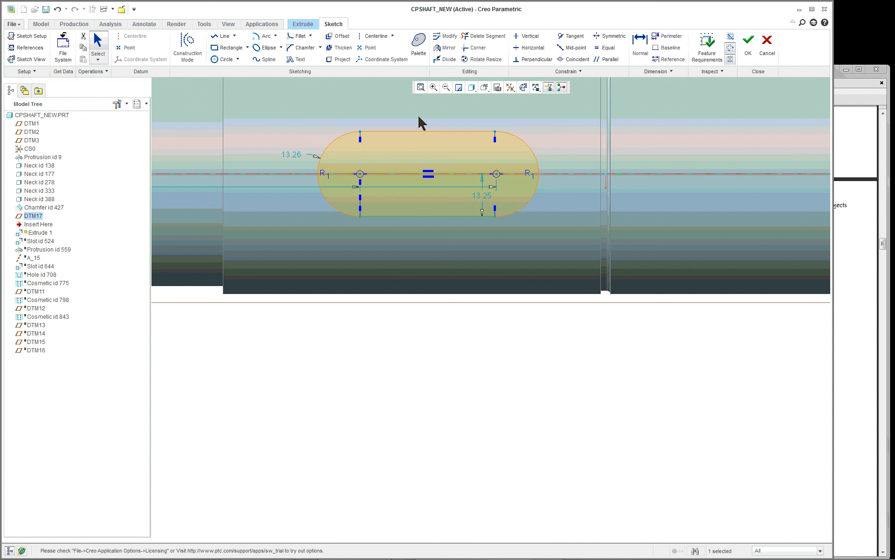
pyautogui.scroll(-1, 419, 109)
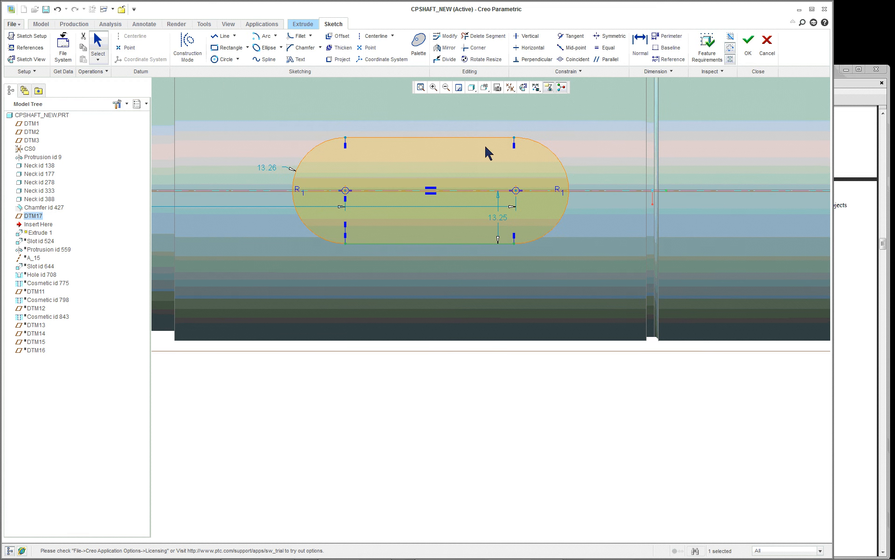
pyautogui.click(265, 169)
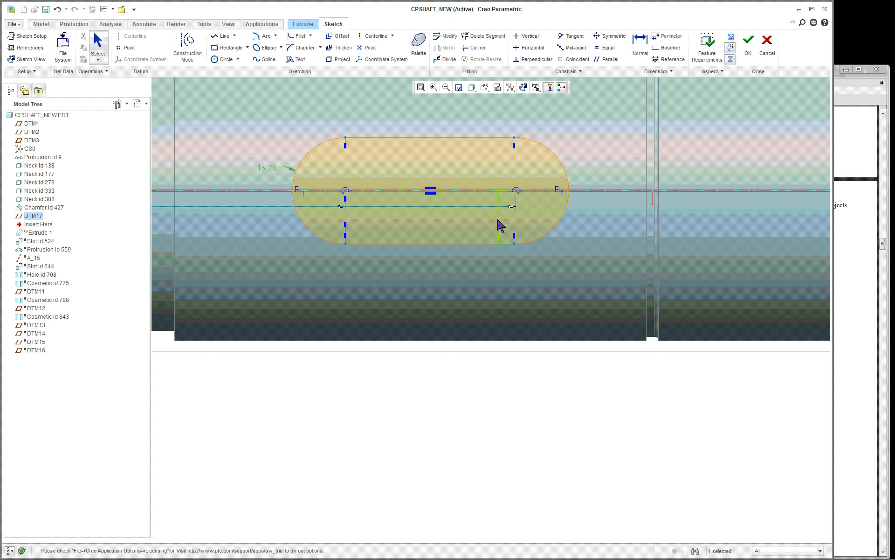
pyautogui.scroll(3, 479, 214)
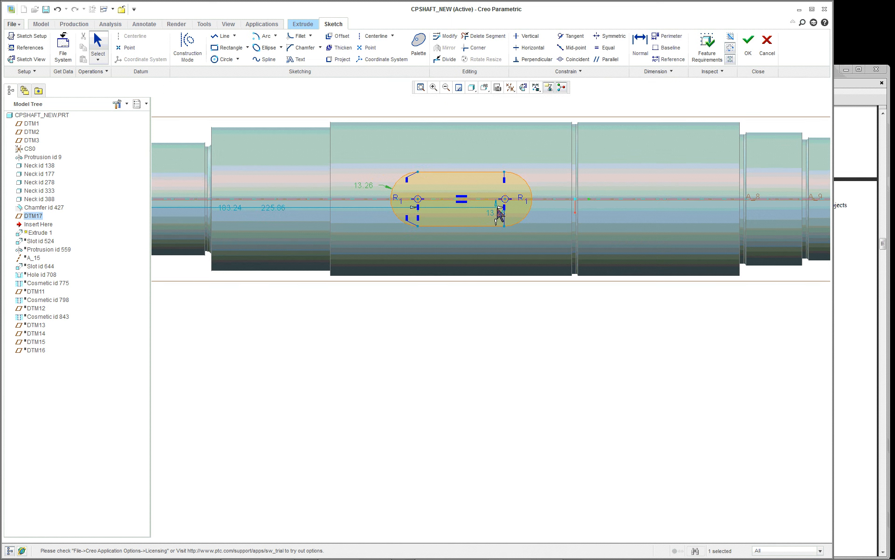
pyautogui.scroll(1, 356, 236)
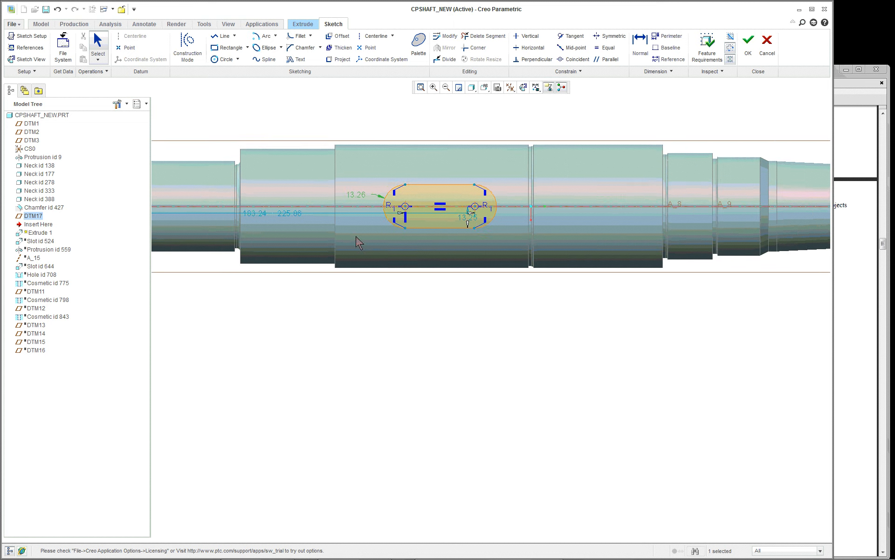
pyautogui.scroll(-4, 398, 213)
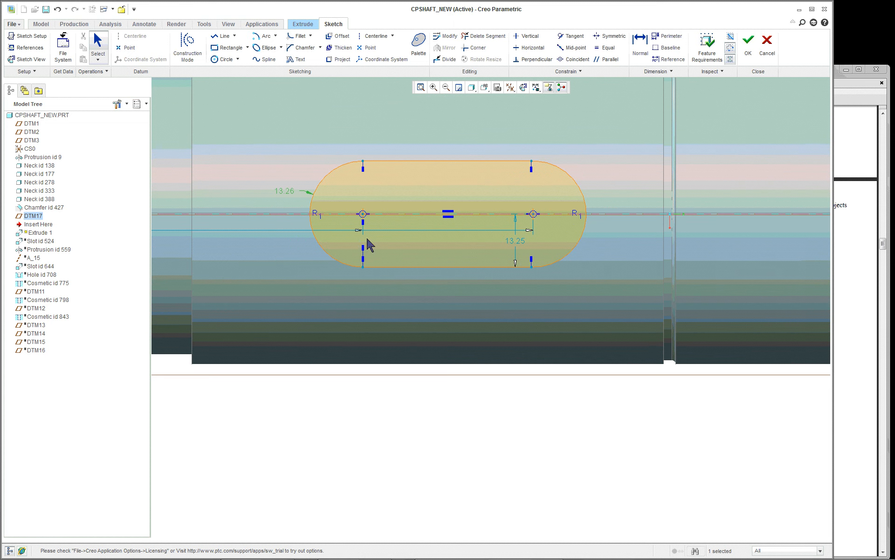
pyautogui.click(571, 36)
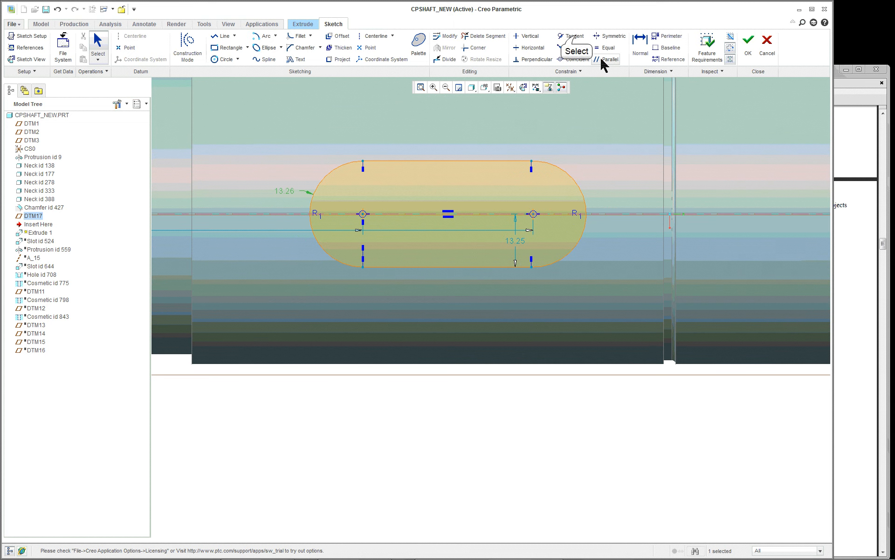
# Constrain the slot sketch's lower straight edge tangent to the arc at the DTM3 end
pyautogui.click(540, 268)
pyautogui.click(524, 268)
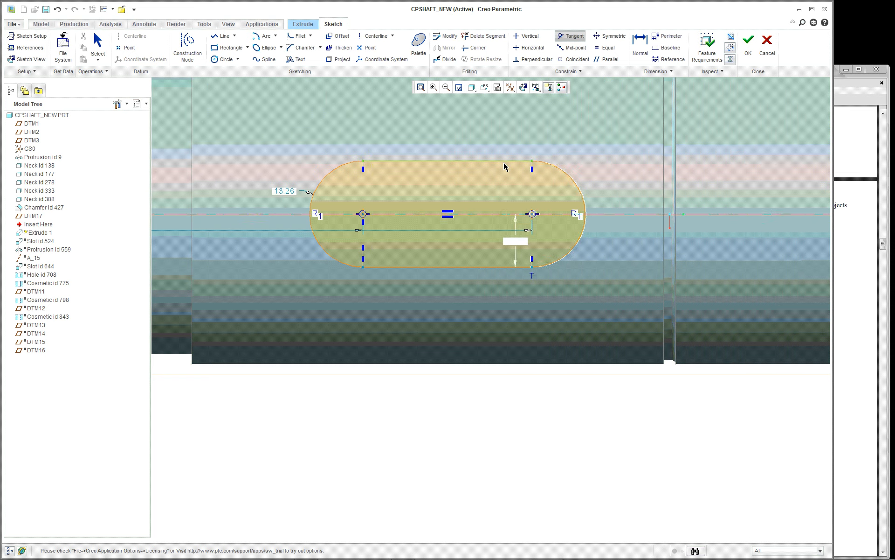
pyautogui.scroll(2, 504, 167)
pyautogui.scroll(-1, 504, 166)
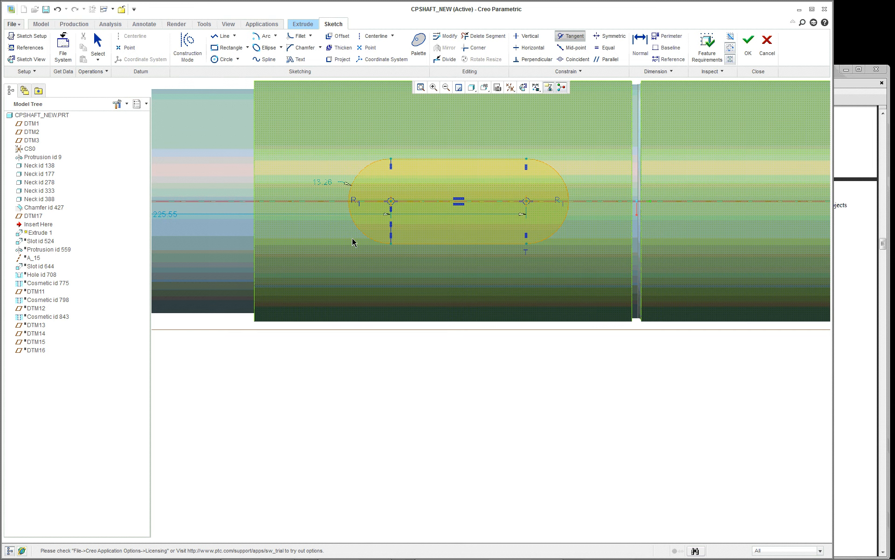
pyautogui.scroll(5, 394, 242)
pyautogui.middleClick(337, 145)
pyautogui.scroll(3, 337, 145)
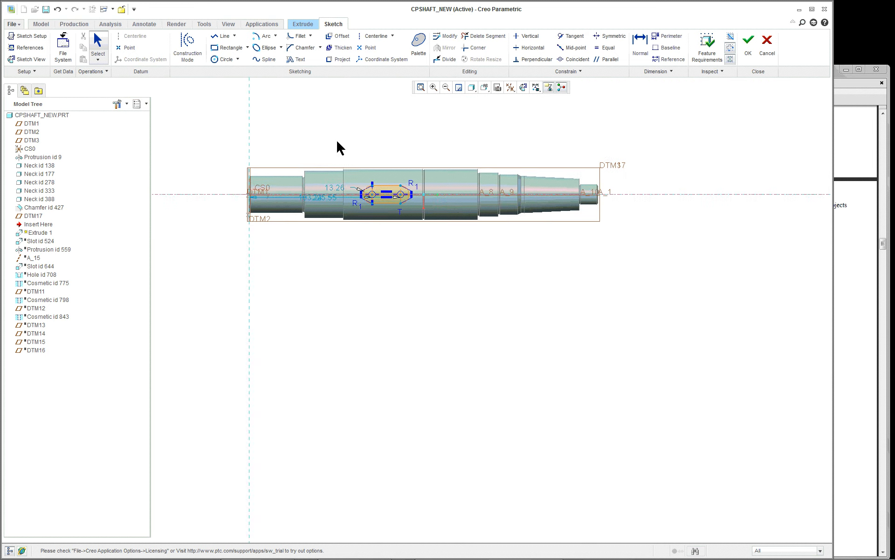
# Move the slot's radius dimension above the shaft and both arc-centre distance dimensions below it
pyautogui.scroll(-2, 329, 188)
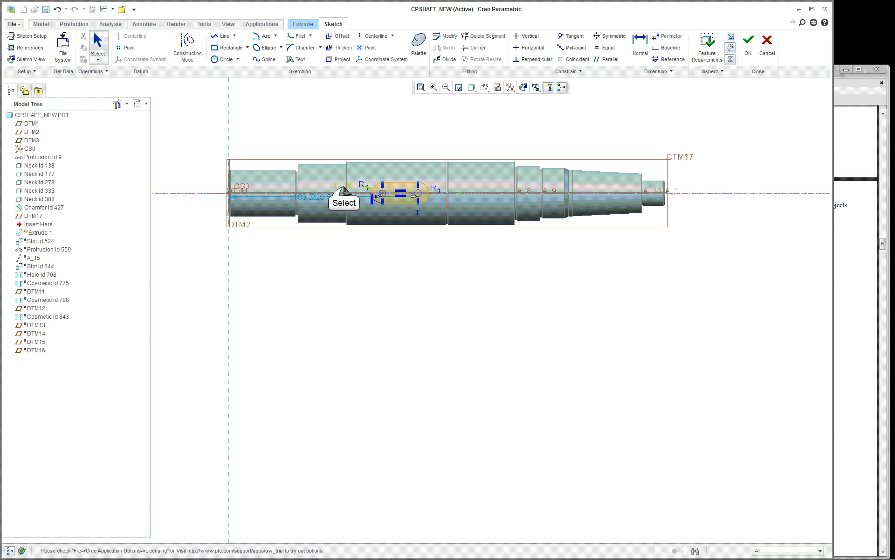
pyautogui.moveTo(344, 187); pyautogui.dragTo(344, 124)
pyautogui.moveTo(321, 197); pyautogui.dragTo(335, 276)
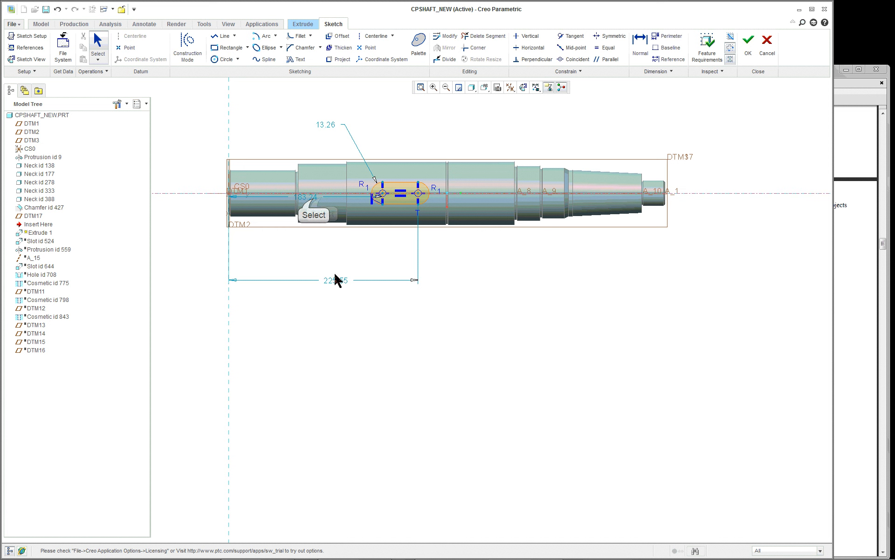
pyautogui.moveTo(310, 196)
pyautogui.mouseDown()
pyautogui.moveTo(317, 276)
pyautogui.moveTo(322, 251)
pyautogui.mouseUp()
pyautogui.scroll(-2, 368, 248)
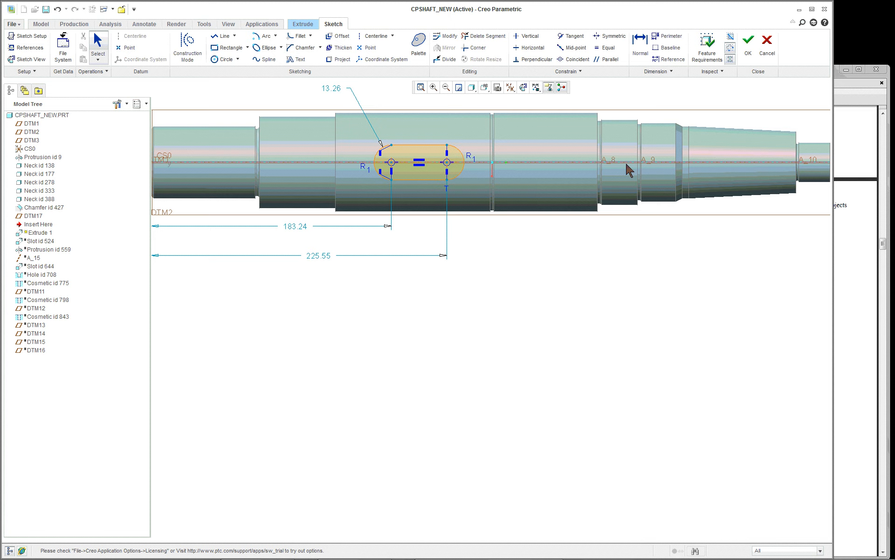
pyautogui.scroll(3, 391, 117)
pyautogui.scroll(-3, 391, 116)
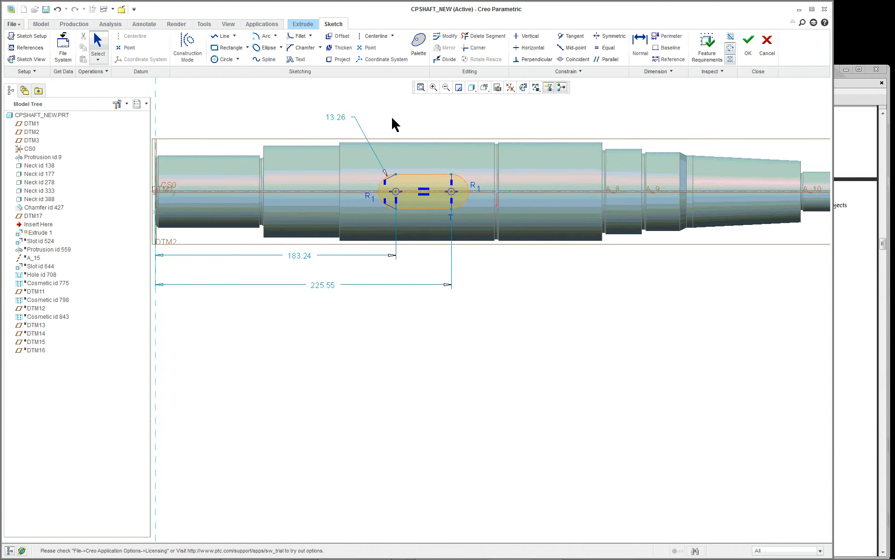
# Reshape the slot to a radius of about 10, with its arc centres about 171 and 233 from DTM1
pyautogui.scroll(-2, 392, 118)
pyautogui.scroll(-1, 443, 254)
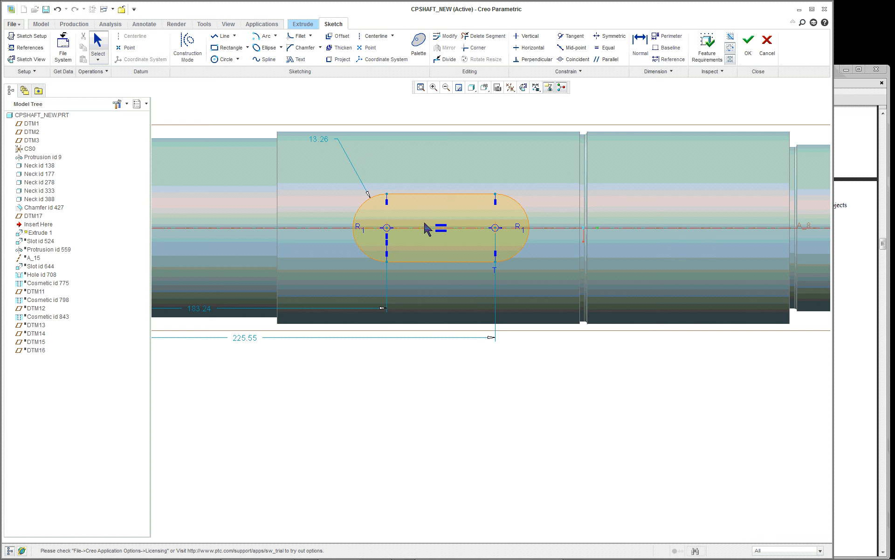
pyautogui.moveTo(454, 262); pyautogui.dragTo(460, 255)
pyautogui.scroll(-1, 458, 234)
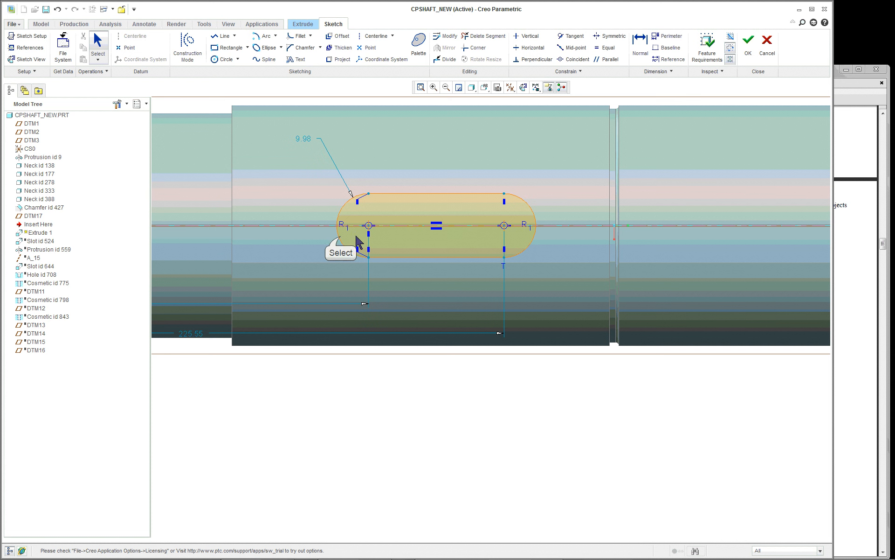
pyautogui.moveTo(339, 239); pyautogui.dragTo(297, 238)
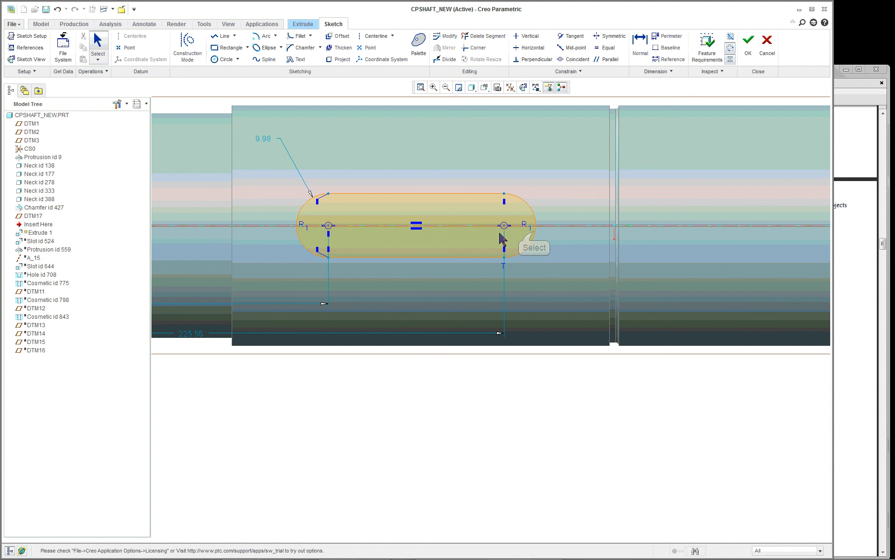
pyautogui.moveTo(530, 231); pyautogui.dragTo(558, 236)
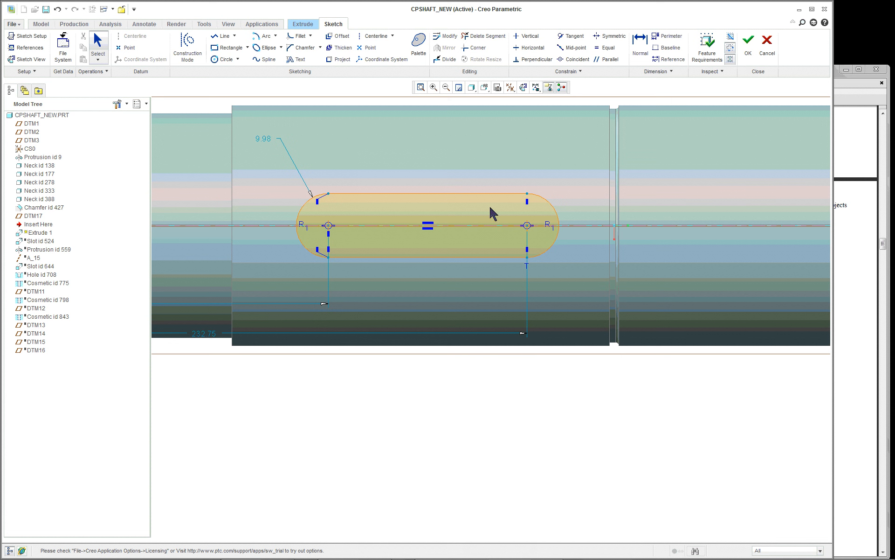
# Reposition the slot's radius dimension below the shaft and finish the sketch
pyautogui.moveTo(261, 141); pyautogui.dragTo(415, 391)
pyautogui.scroll(-2, 529, 418)
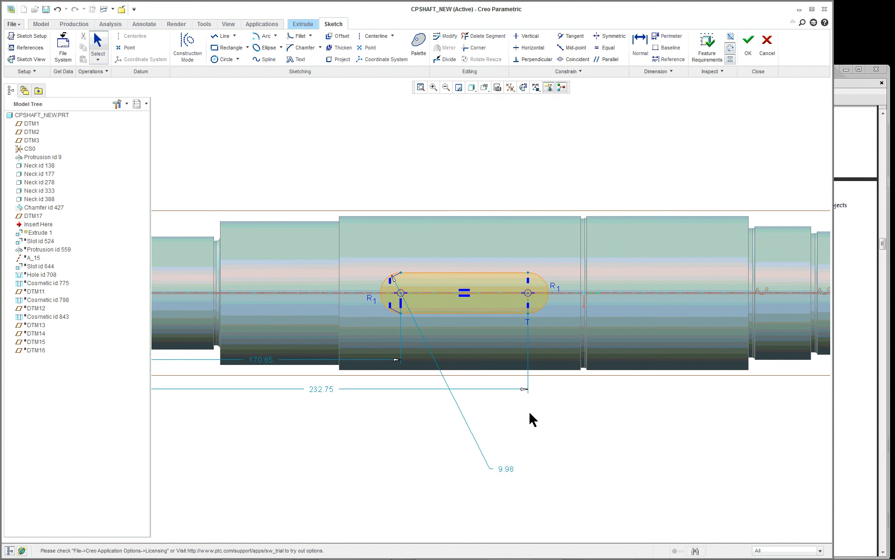
pyautogui.click(748, 41)
# Reduce the slot cut's extrude depth to about 13.3 and complete the feature
pyautogui.moveTo(503, 244); pyautogui.dragTo(531, 397, button='middle')
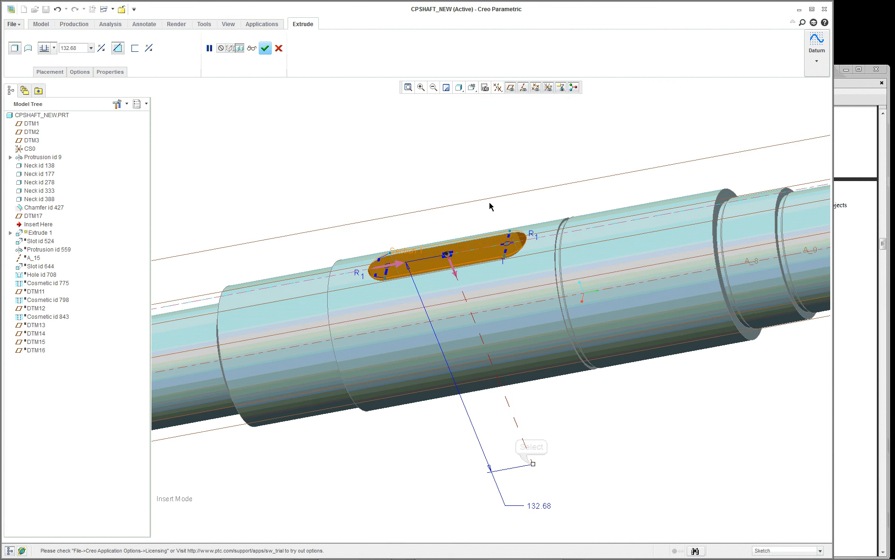
pyautogui.moveTo(533, 464); pyautogui.dragTo(455, 276)
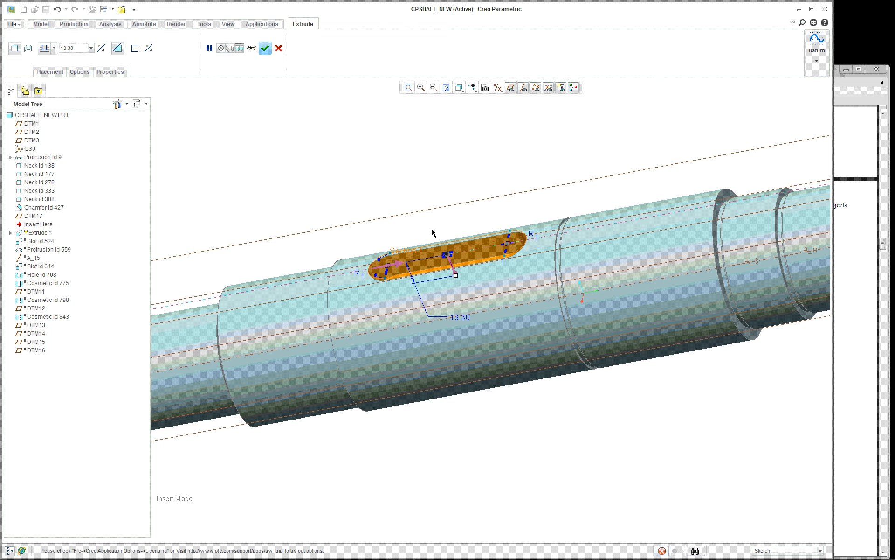
pyautogui.scroll(-8, 414, 231)
pyautogui.scroll(2, 414, 230)
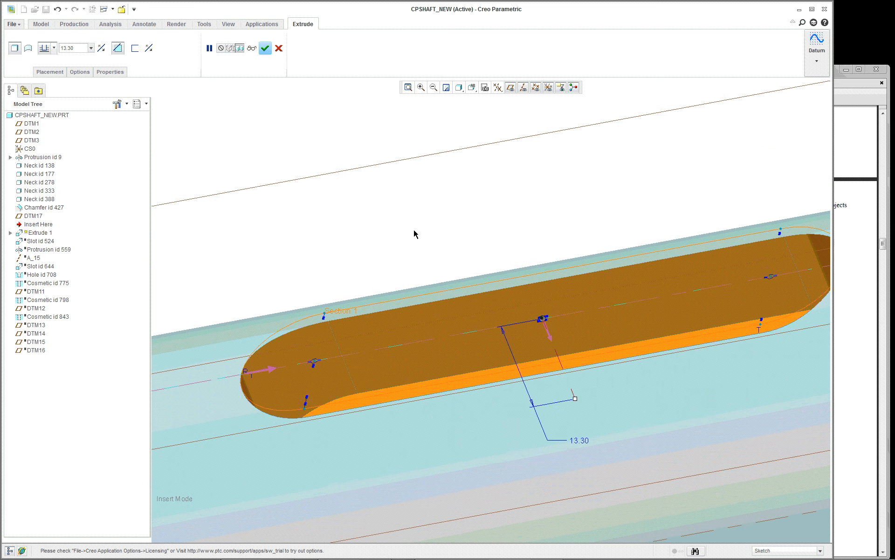
pyautogui.middleClick(414, 233)
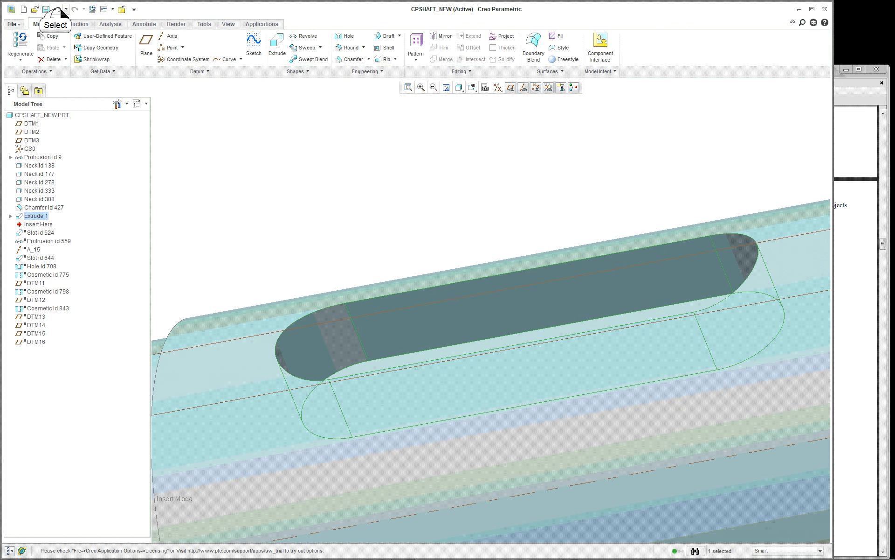
# Undo the new slot extrude and the insertion-point move that excluded Slot id 524
pyautogui.click(57, 10)
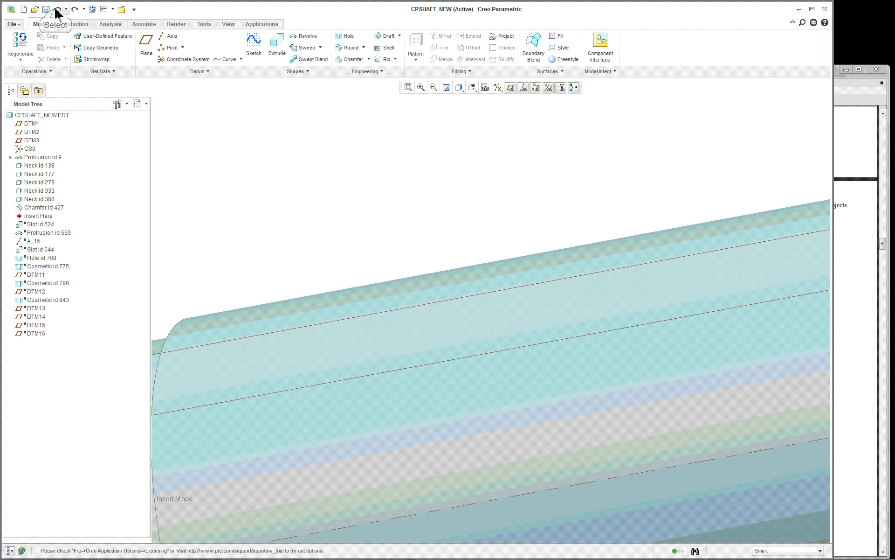
pyautogui.click(57, 9)
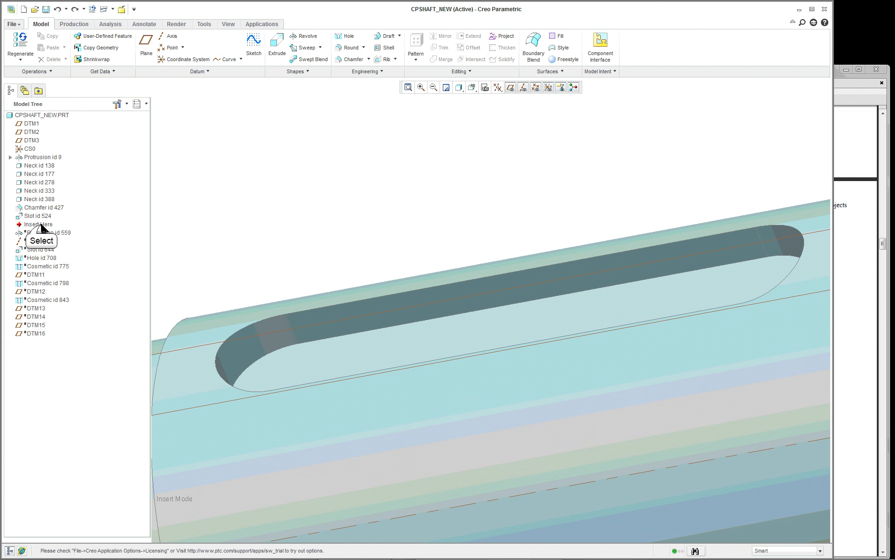
# Move the model's insertion point to just after Protrusion id 559
pyautogui.moveTo(41, 228); pyautogui.dragTo(39, 236)
pyautogui.scroll(-4, 355, 280)
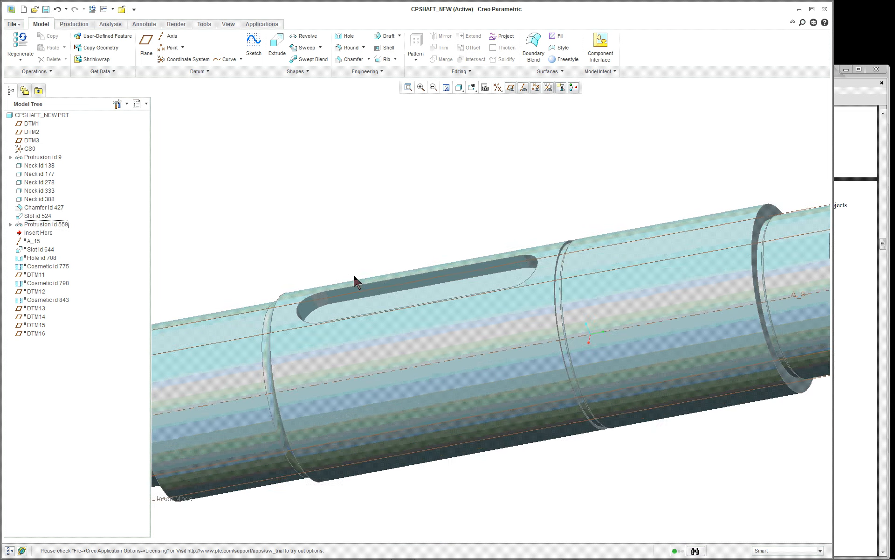
pyautogui.scroll(-5, 356, 281)
# Open Protrusion id 559 for redefinition and view its internal sketch square to the sketch plane
pyautogui.click(53, 225)
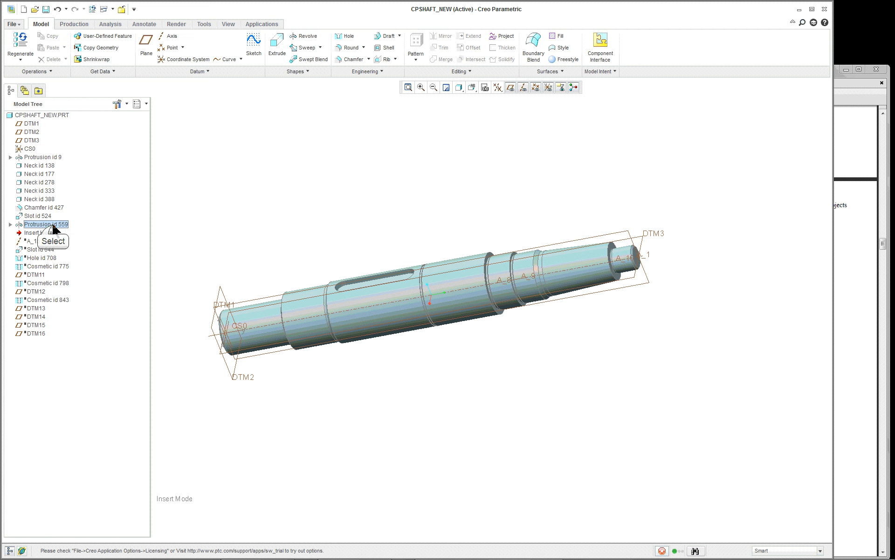
pyautogui.rightClick(52, 226)
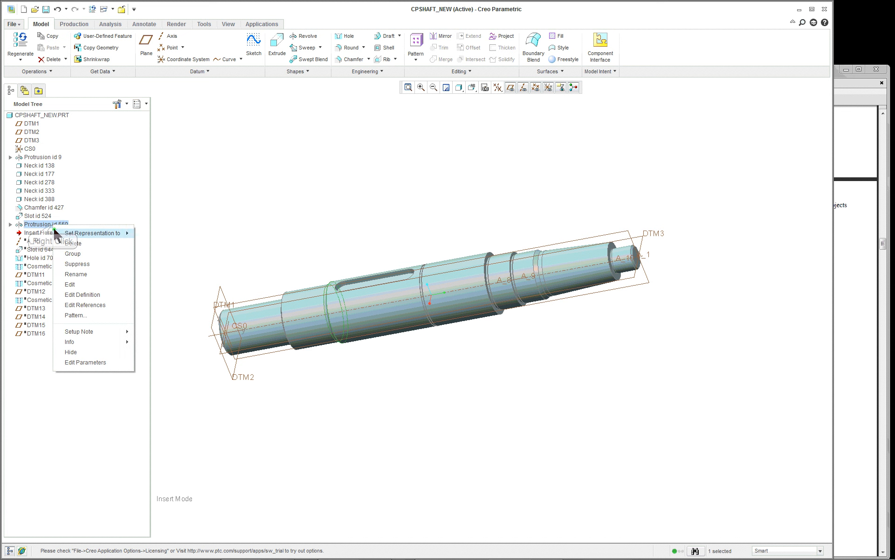
pyautogui.click(85, 296)
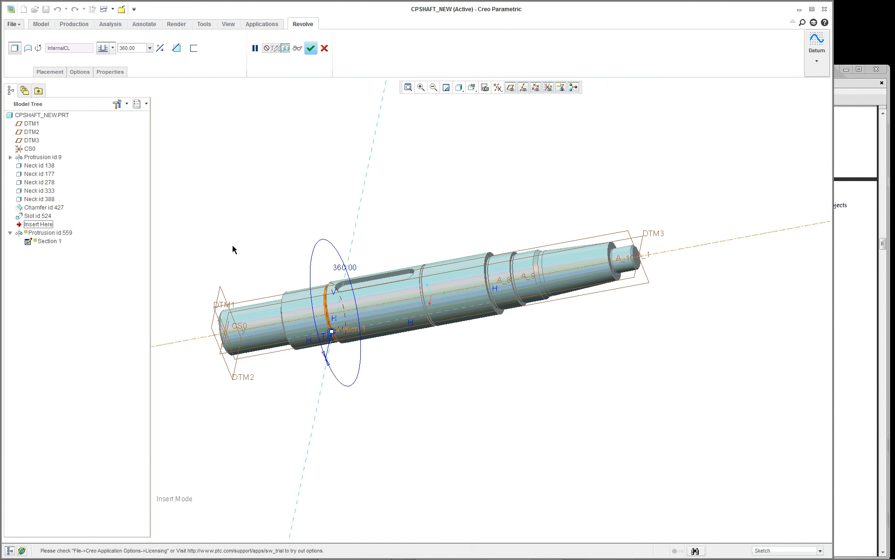
pyautogui.scroll(5, 233, 249)
pyautogui.scroll(-4, 233, 250)
pyautogui.rightClick(282, 235)
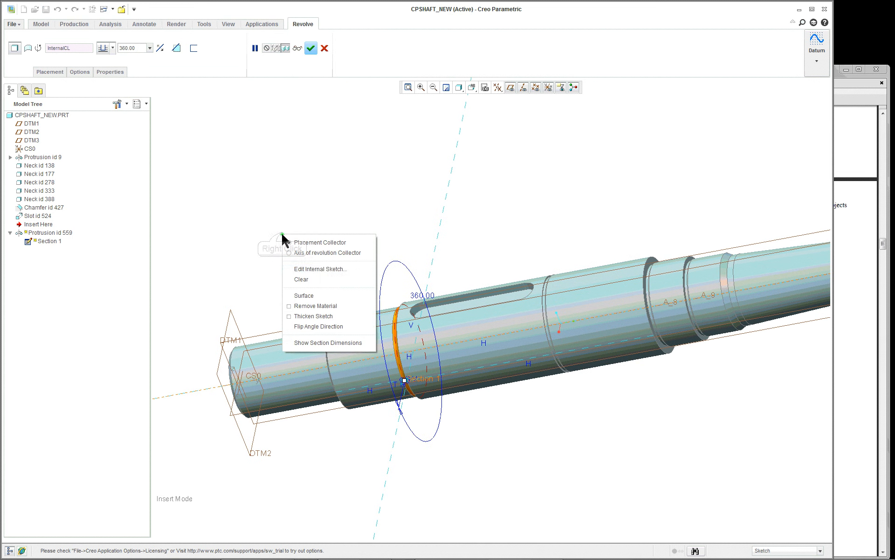
pyautogui.click(310, 271)
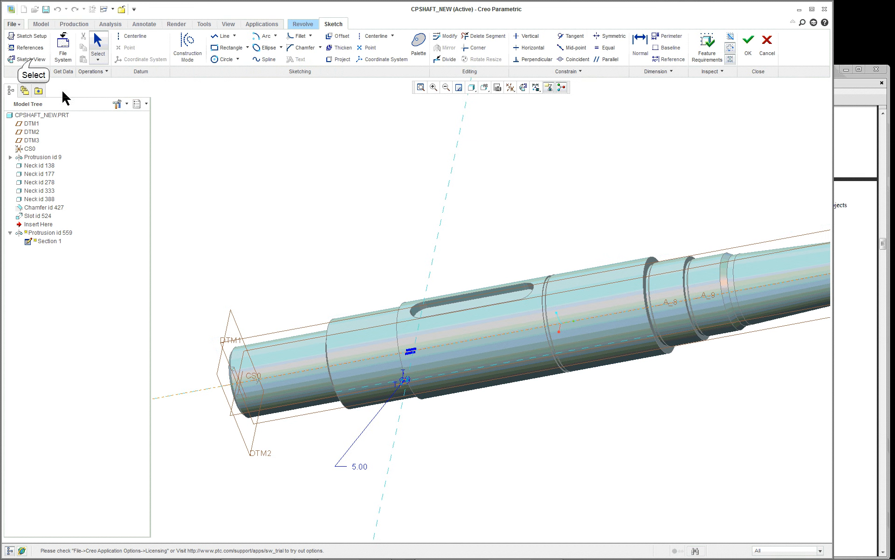
pyautogui.click(30, 59)
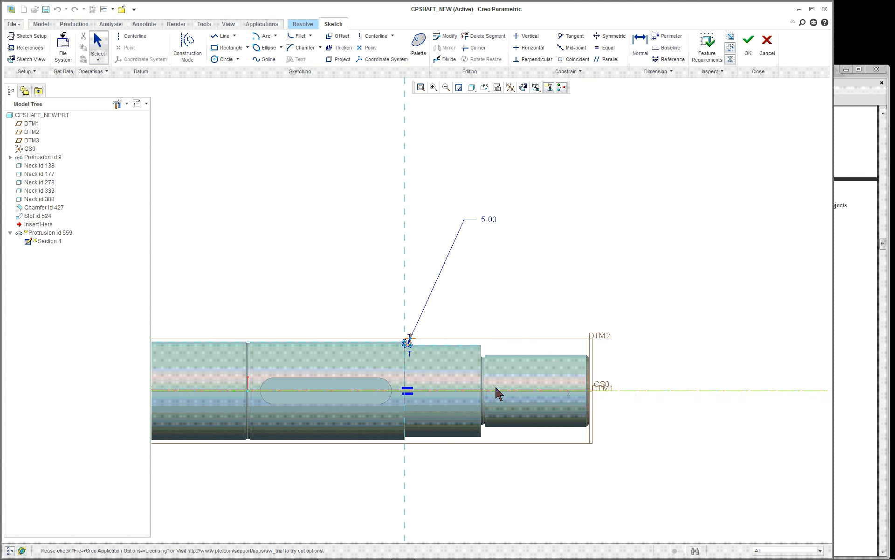
# Examine the revolved section at the shaft shoulder, leave the sketch without saving edits, and close the revolve definition
pyautogui.scroll(6, 473, 359)
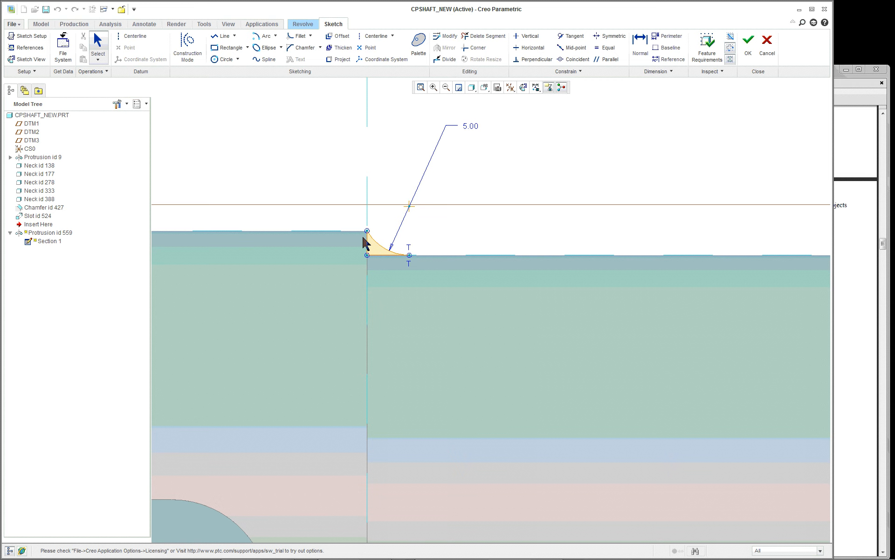
pyautogui.scroll(-6, 436, 263)
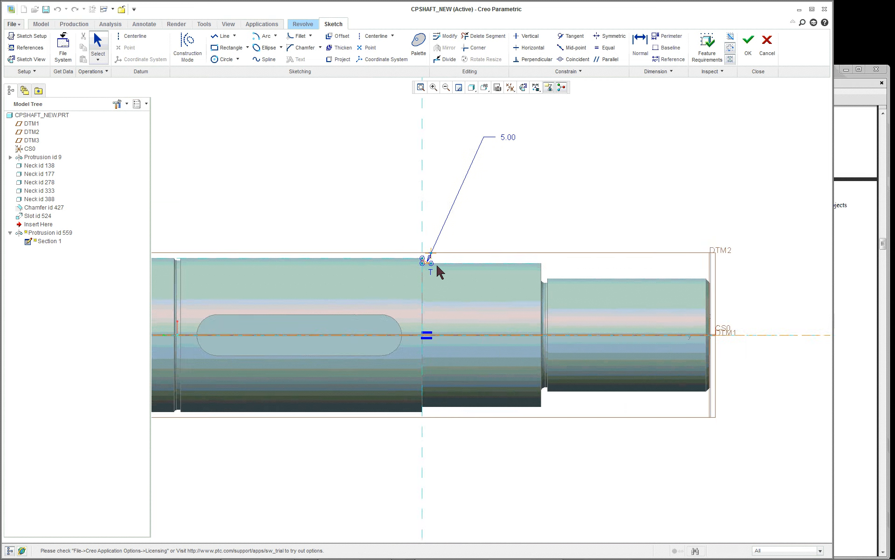
pyautogui.scroll(1, 459, 265)
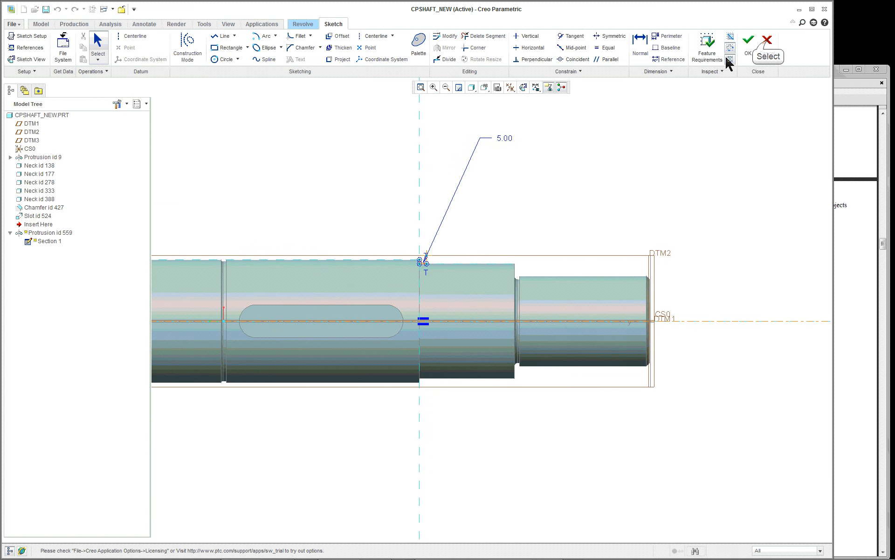
pyautogui.click(767, 45)
pyautogui.click(437, 295)
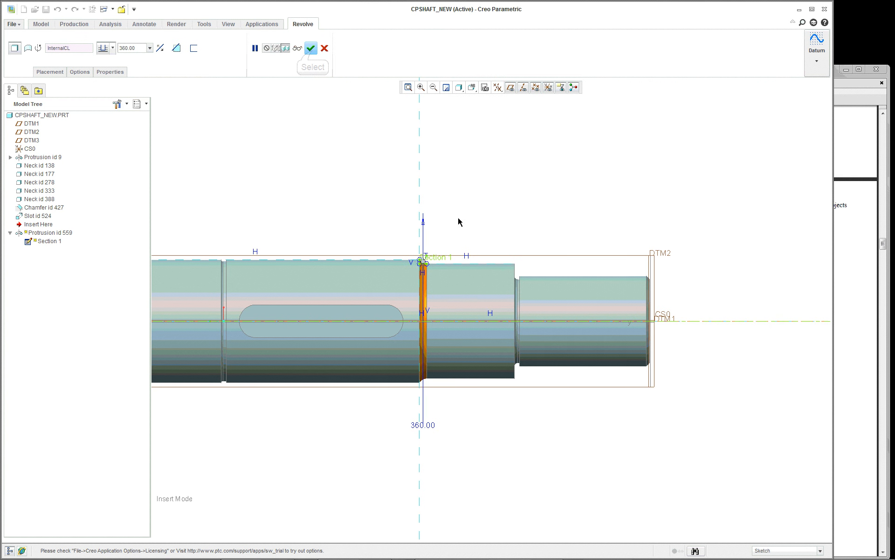
pyautogui.click(311, 48)
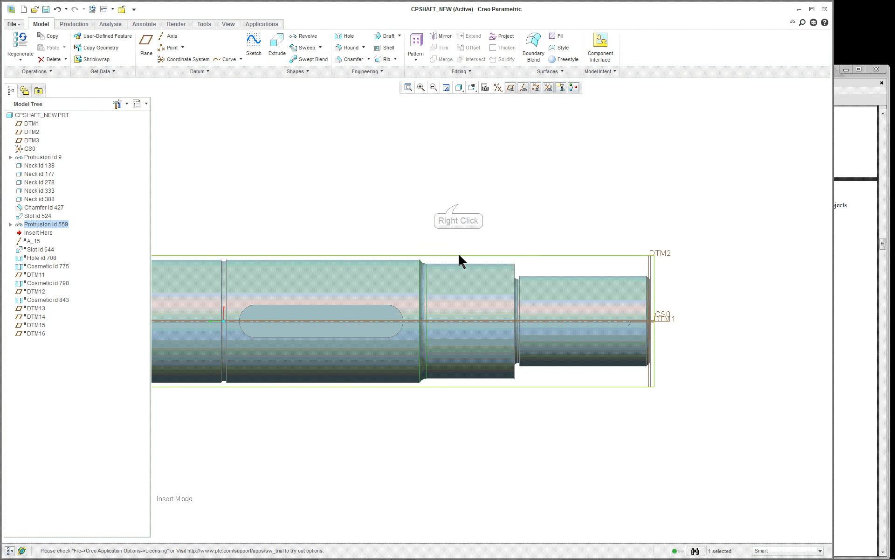
# Suppress Protrusion id 559, the revolved fillet at the shaft shoulder
pyautogui.scroll(-3, 458, 253)
pyautogui.rightClick(458, 205)
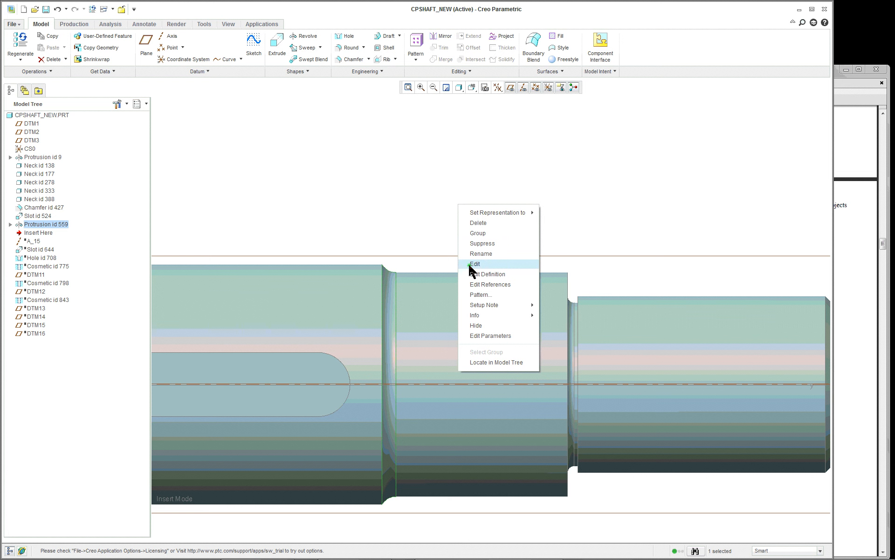
pyautogui.click(488, 244)
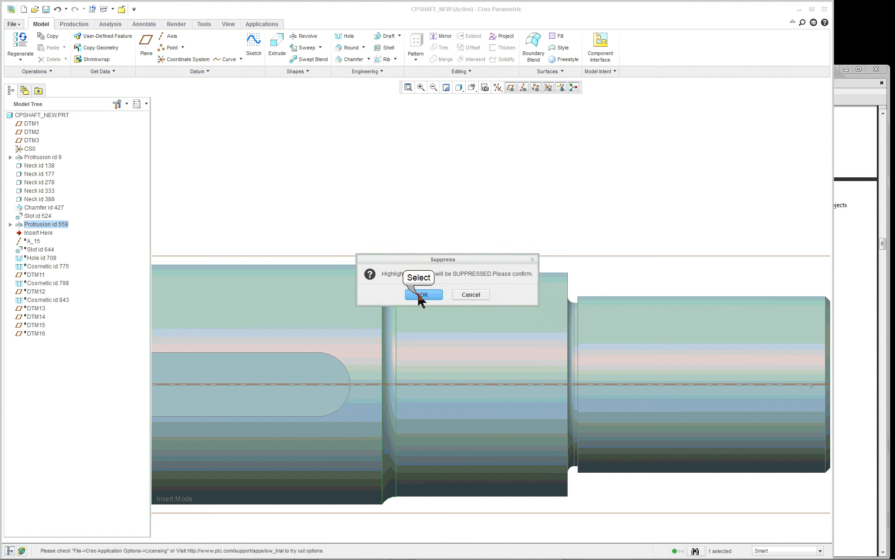
pyautogui.click(419, 294)
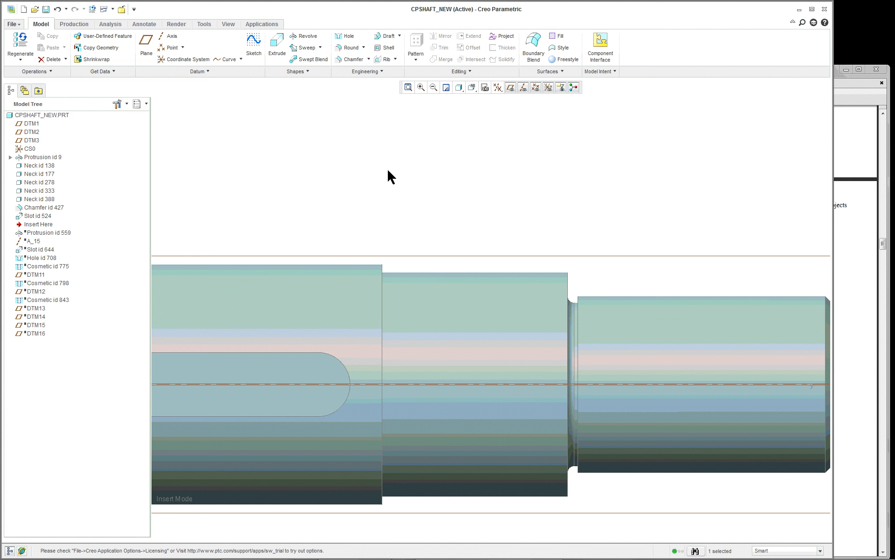
# Start a round with a 6.50 radius on the outer edge of the shaft shoulder beside the keyway section
pyautogui.click(350, 48)
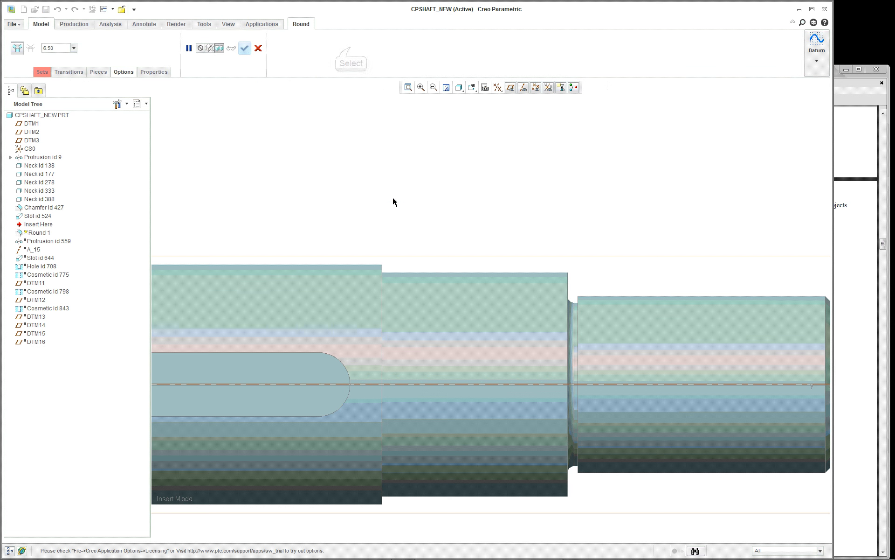
pyautogui.click(406, 299)
pyautogui.moveTo(406, 299); pyautogui.dragTo(385, 304, button='middle')
pyautogui.scroll(-2, 340, 309)
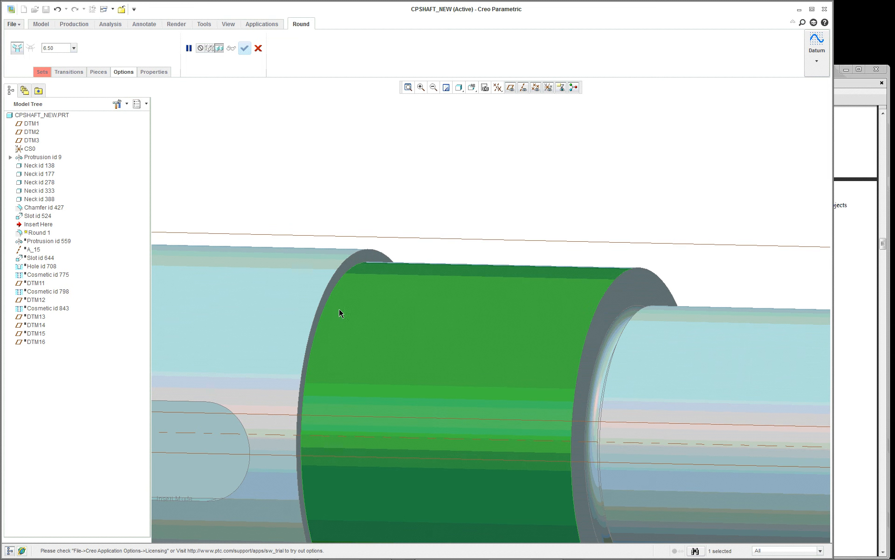
pyautogui.click(372, 252)
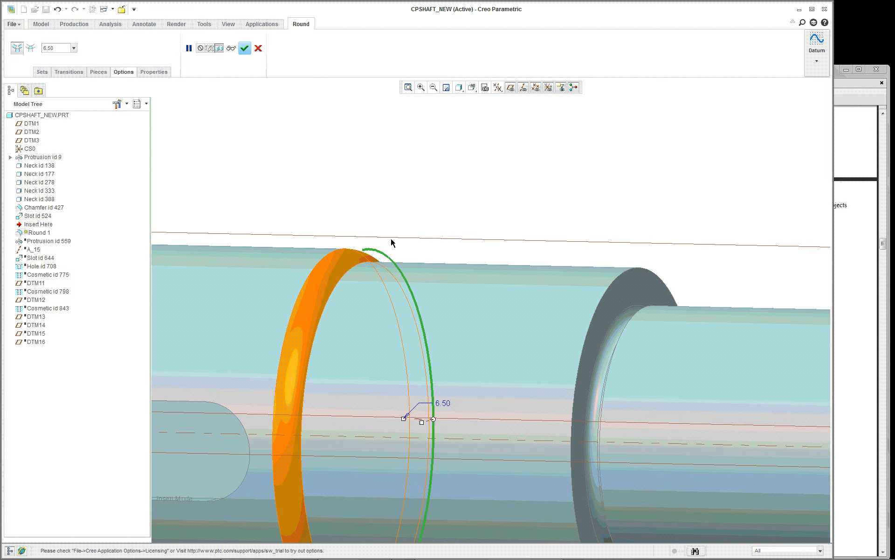
pyautogui.moveTo(405, 241)
pyautogui.mouseDown(button='middle')
pyautogui.moveTo(438, 226)
pyautogui.moveTo(413, 237)
pyautogui.mouseUp(button='middle')
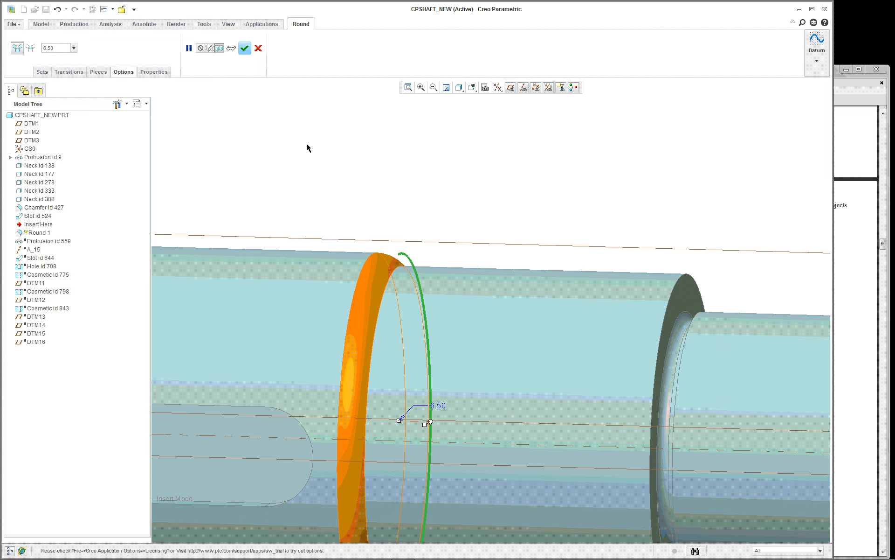
# Replace the round's outer edge reference with the shoulder's inner edge
pyautogui.click(42, 72)
pyautogui.rightClick(60, 93)
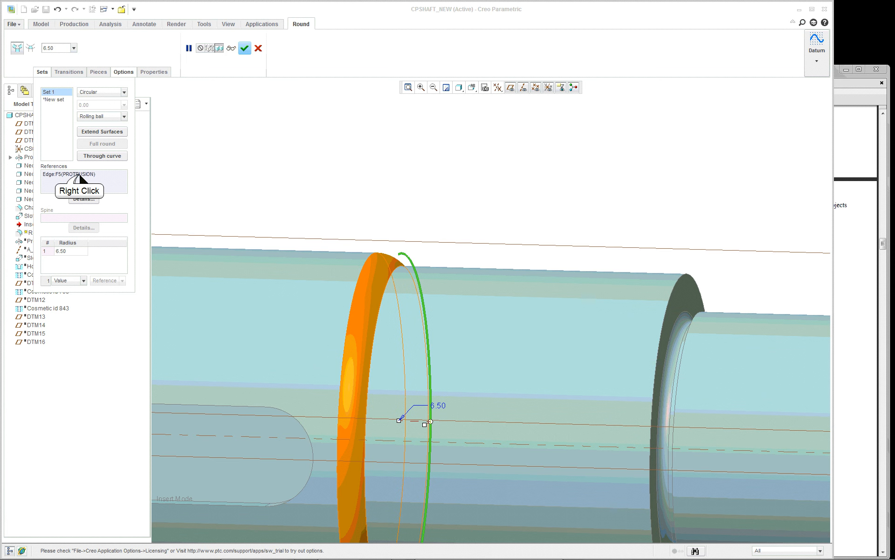
pyautogui.rightClick(80, 175)
pyautogui.click(103, 182)
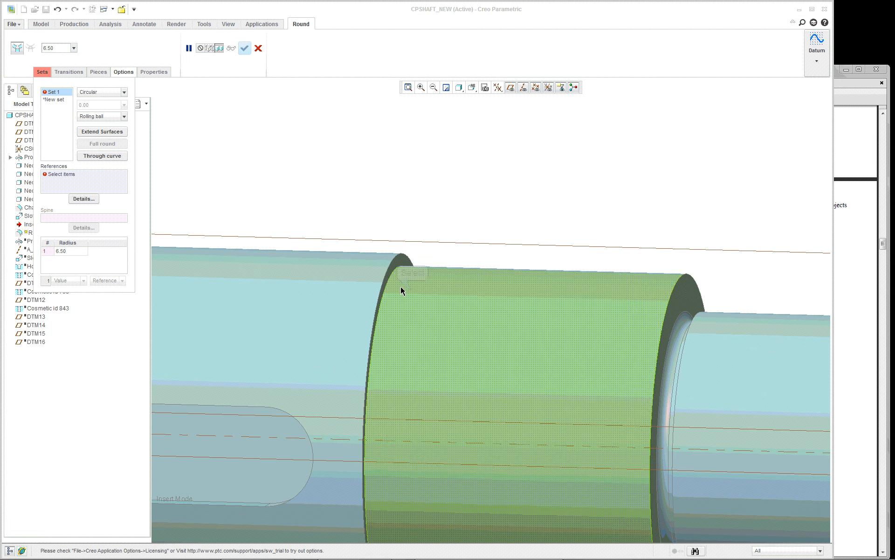
pyautogui.click(409, 282)
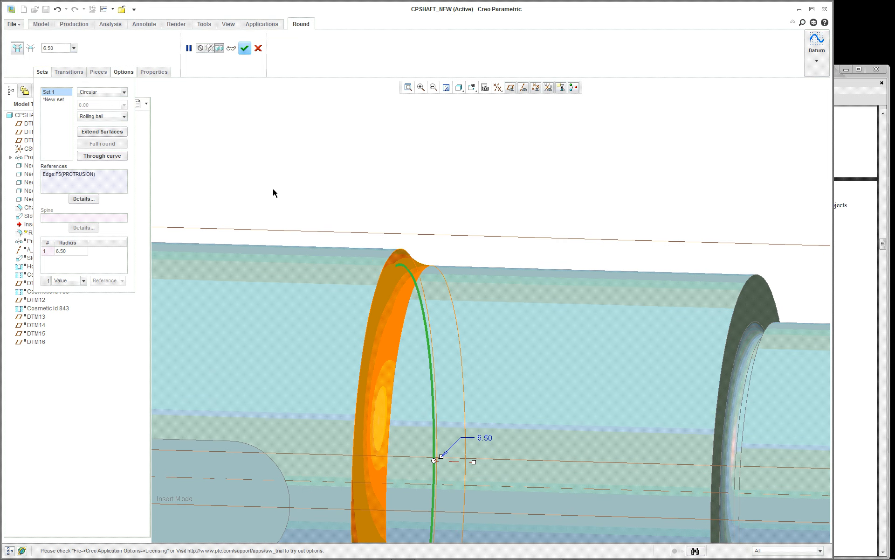
pyautogui.scroll(3, 274, 192)
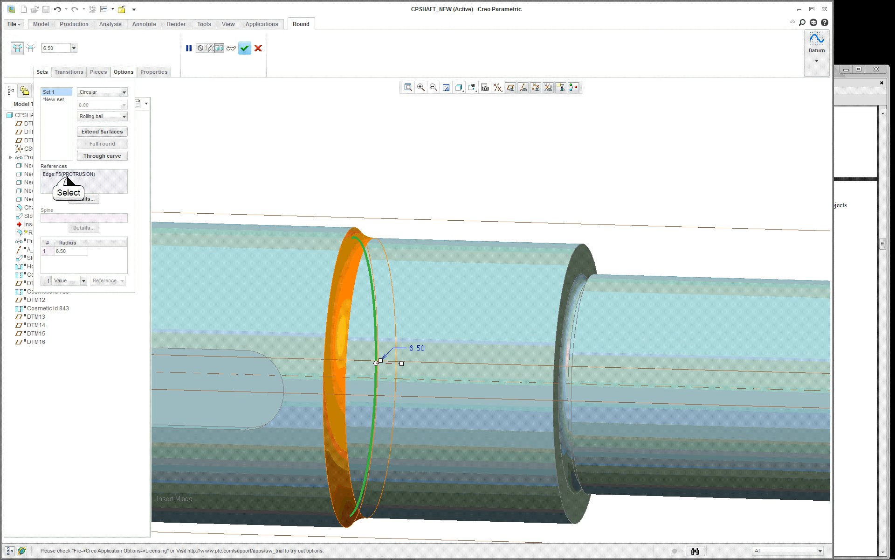
# Remove the inner edge reference from the round and cancel the feature
pyautogui.click(68, 176)
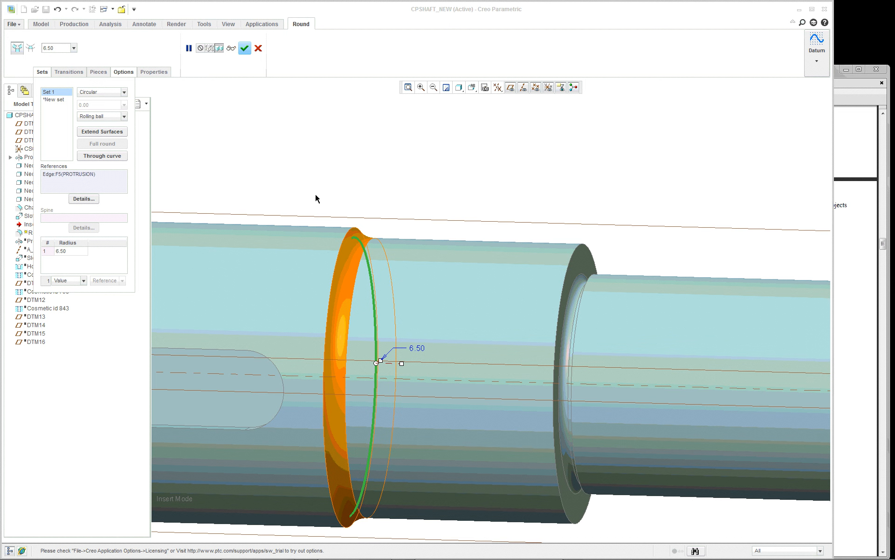
pyautogui.scroll(-1, 316, 198)
pyautogui.scroll(-1, 330, 305)
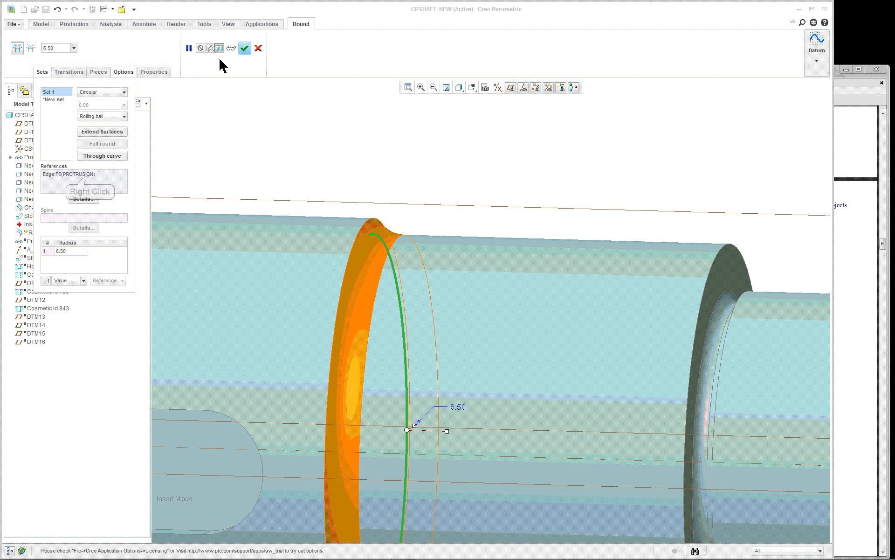
pyautogui.rightClick(110, 176)
pyautogui.click(111, 184)
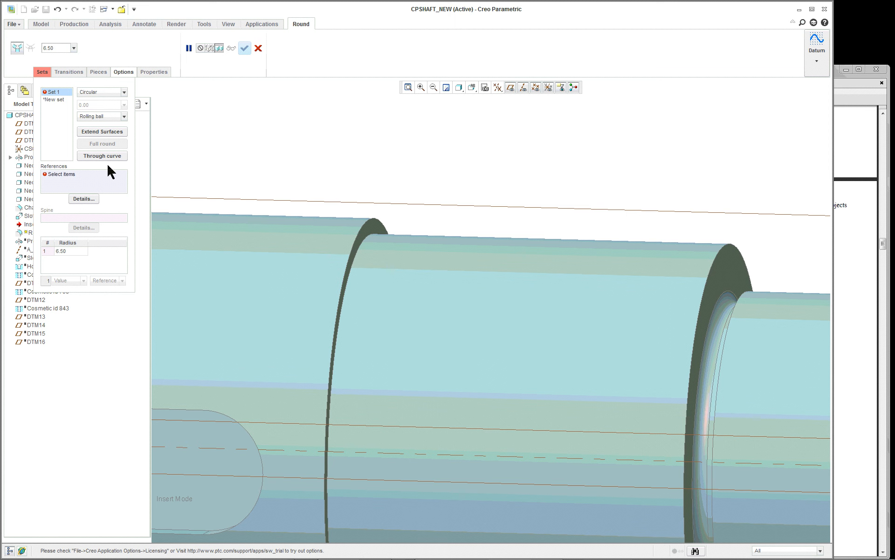
pyautogui.click(257, 48)
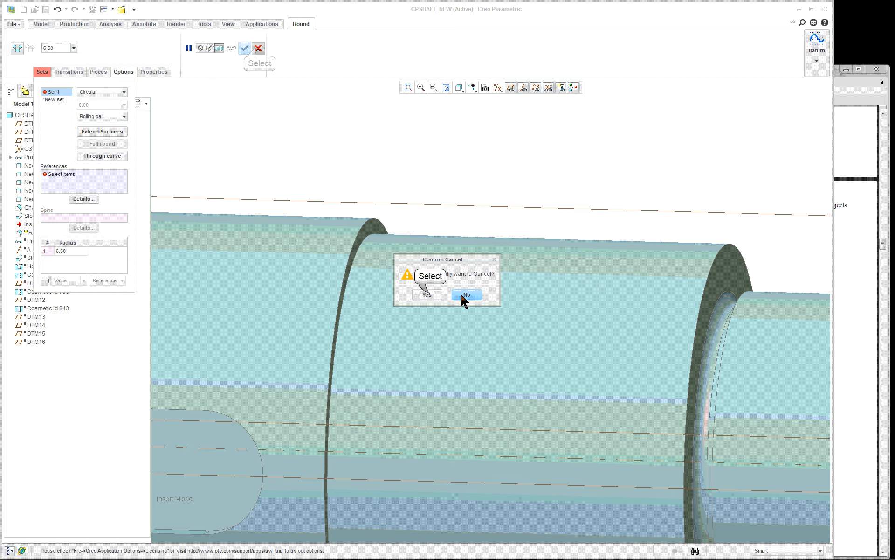
pyautogui.click(464, 298)
pyautogui.click(354, 251)
pyautogui.click(318, 171)
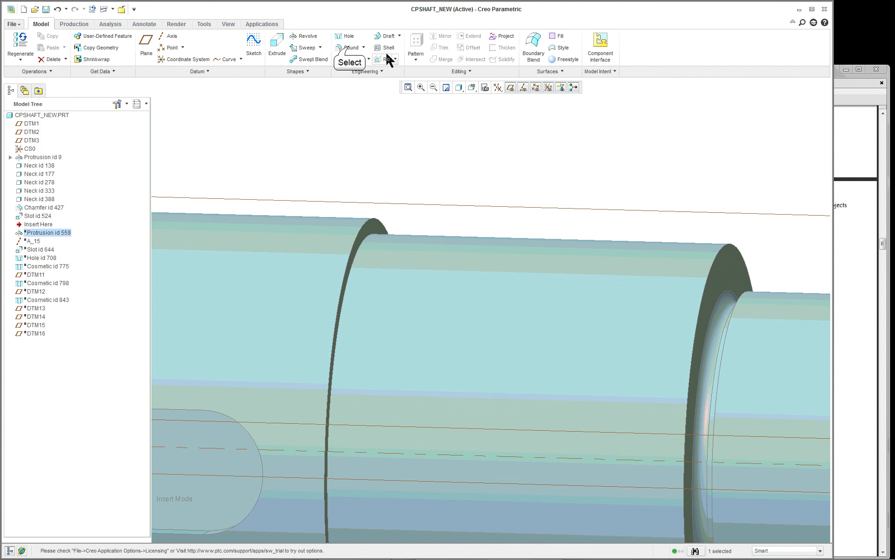
# Start a new 6.50 radius round between the smaller shaft cylinder's surface and the shoulder face
pyautogui.click(348, 48)
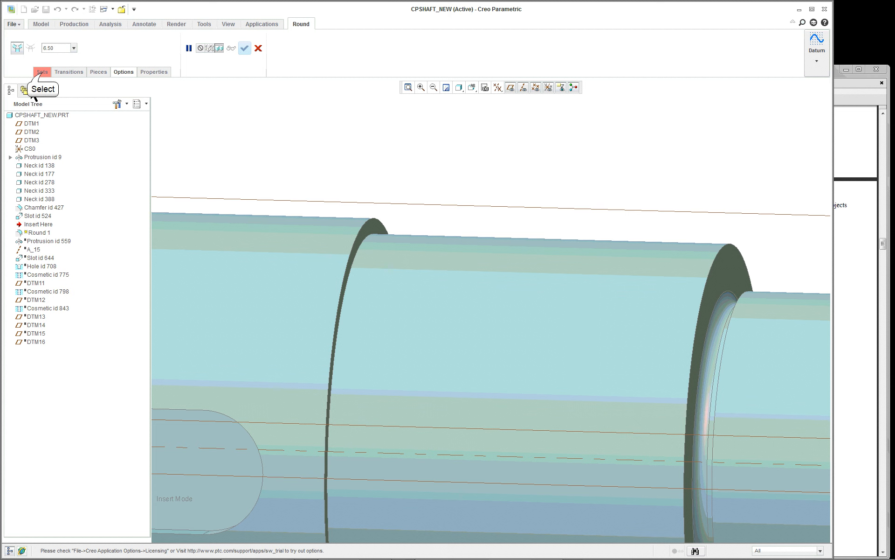
pyautogui.click(41, 72)
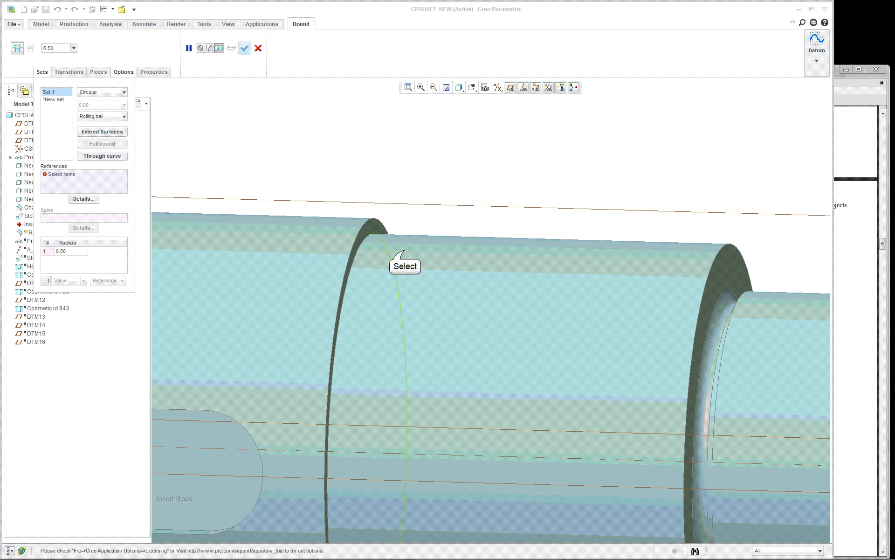
pyautogui.click(394, 252)
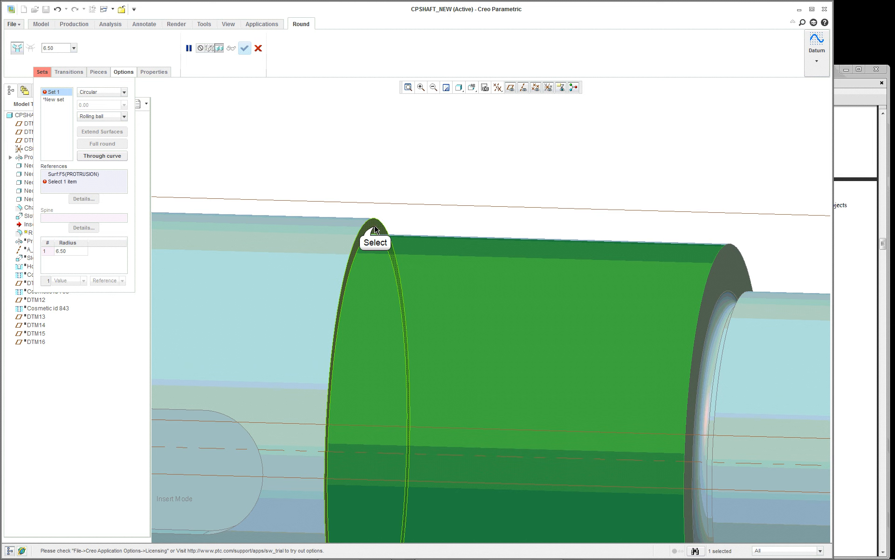
pyautogui.click(375, 229)
pyautogui.click(414, 256)
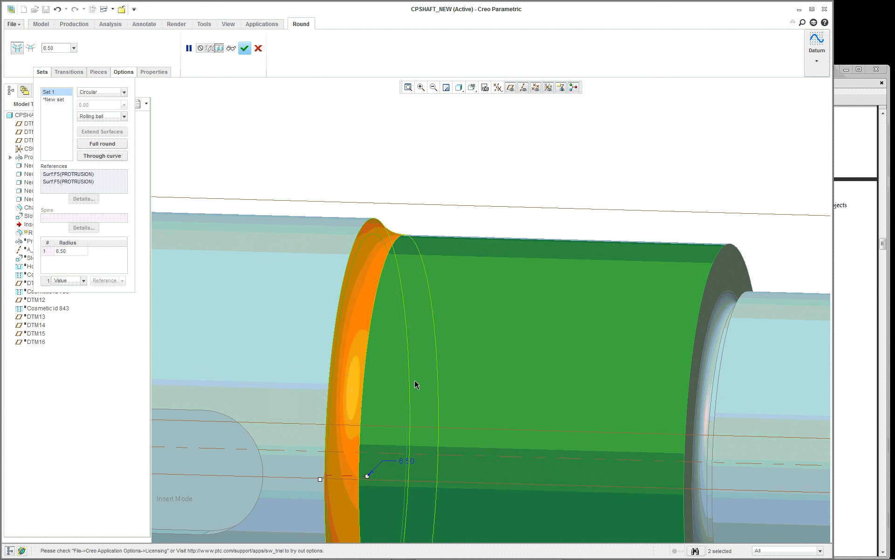
# Enlarge the shoulder round's radius to 13.80 and complete the feature
pyautogui.moveTo(412, 392); pyautogui.dragTo(413, 329, button='middle')
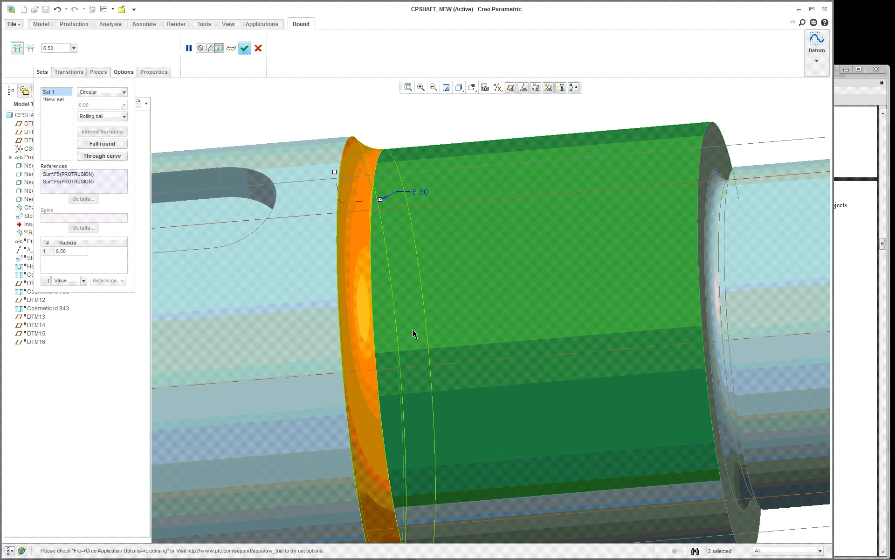
pyautogui.scroll(-1, 390, 274)
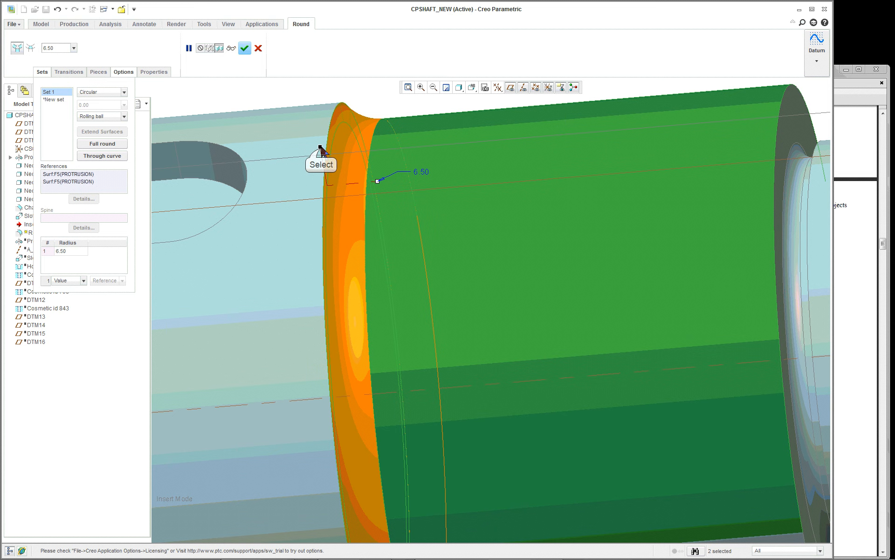
pyautogui.moveTo(323, 152); pyautogui.dragTo(219, 124)
pyautogui.scroll(3, 424, 175)
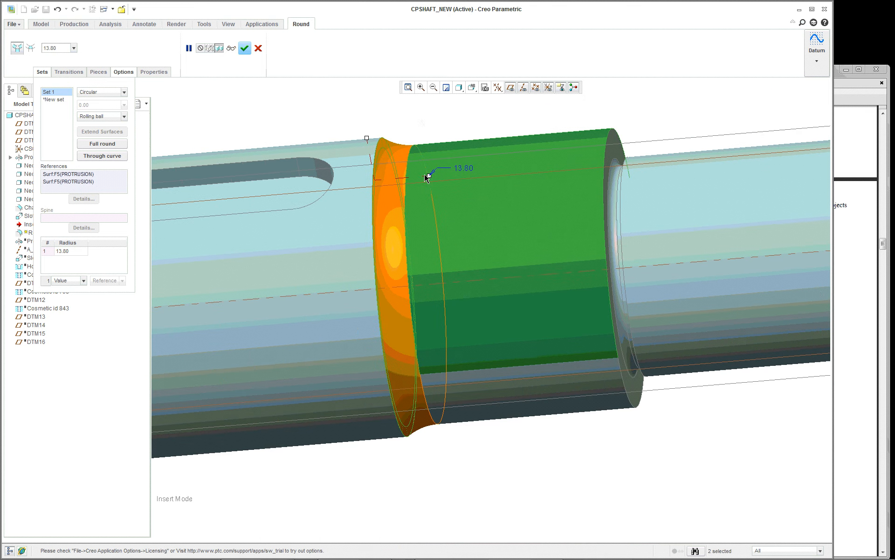
pyautogui.middleClick(420, 118)
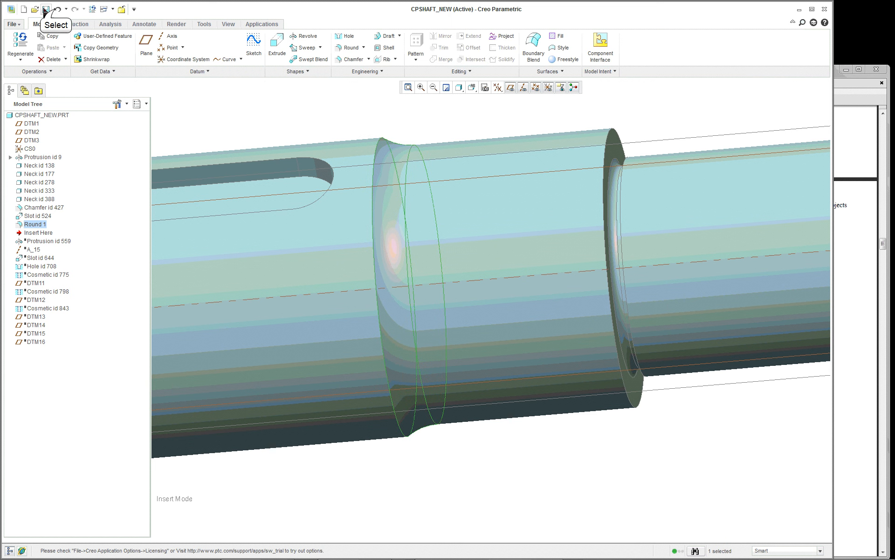
# Undo the shoulder round and the suppression of Protrusion id 559
pyautogui.click(56, 9)
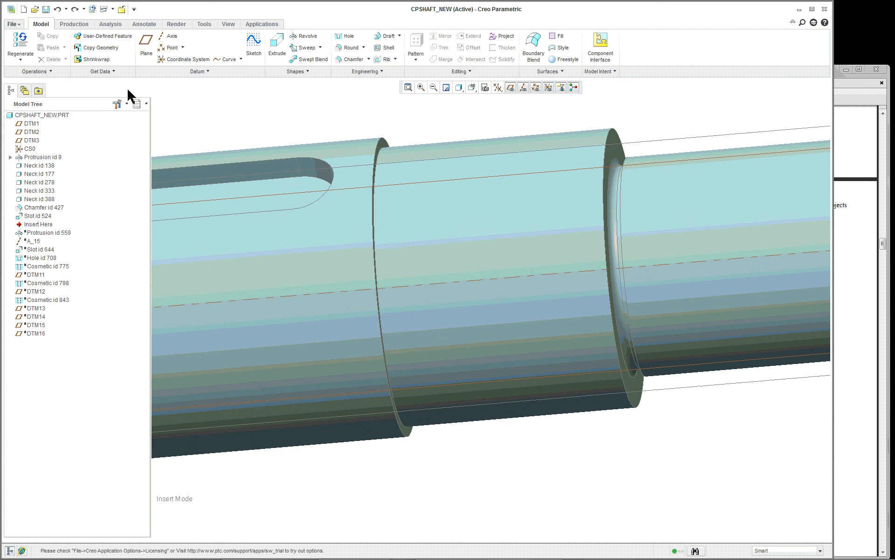
pyautogui.click(56, 10)
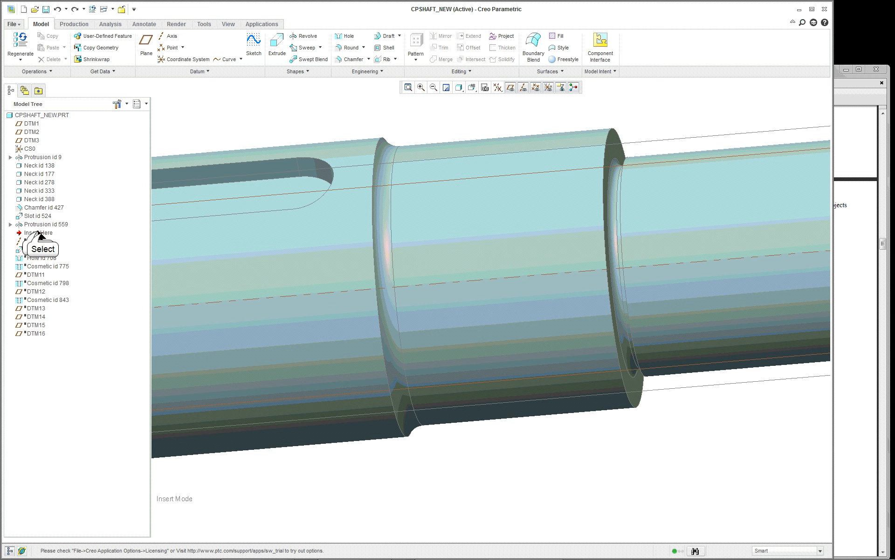
# Move the model's insertion point to just after axis A_15 and inspect that axis at the shaft's tapered end
pyautogui.moveTo(42, 235); pyautogui.dragTo(39, 244)
pyautogui.click(36, 233)
pyautogui.scroll(5, 330, 225)
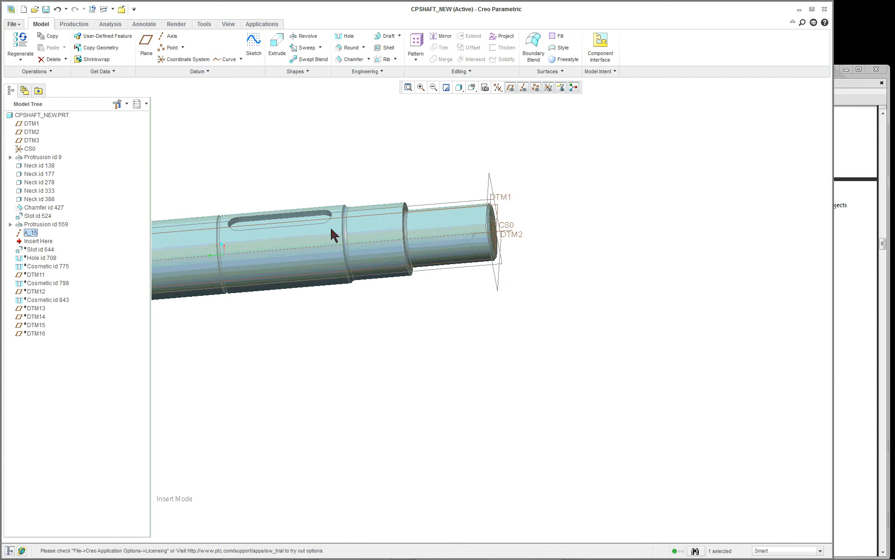
pyautogui.scroll(-8, 157, 256)
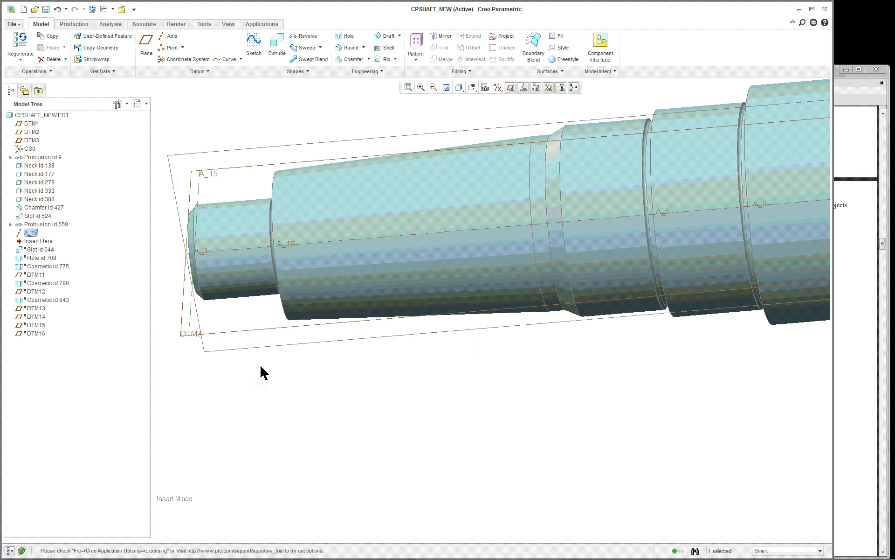
pyautogui.moveTo(256, 393); pyautogui.dragTo(286, 393, button='middle')
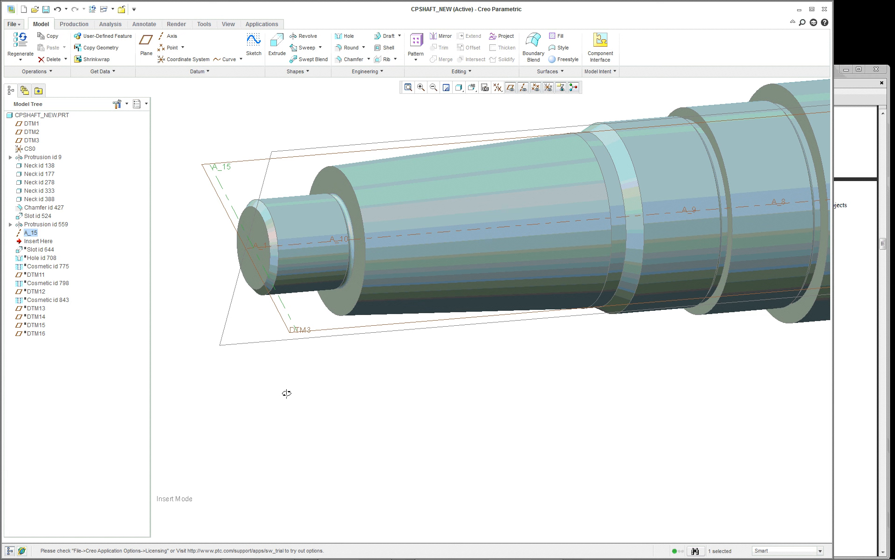
# Move the model's insertion point to just after Slot id 644
pyautogui.moveTo(38, 241); pyautogui.dragTo(46, 253)
pyautogui.scroll(1, 441, 320)
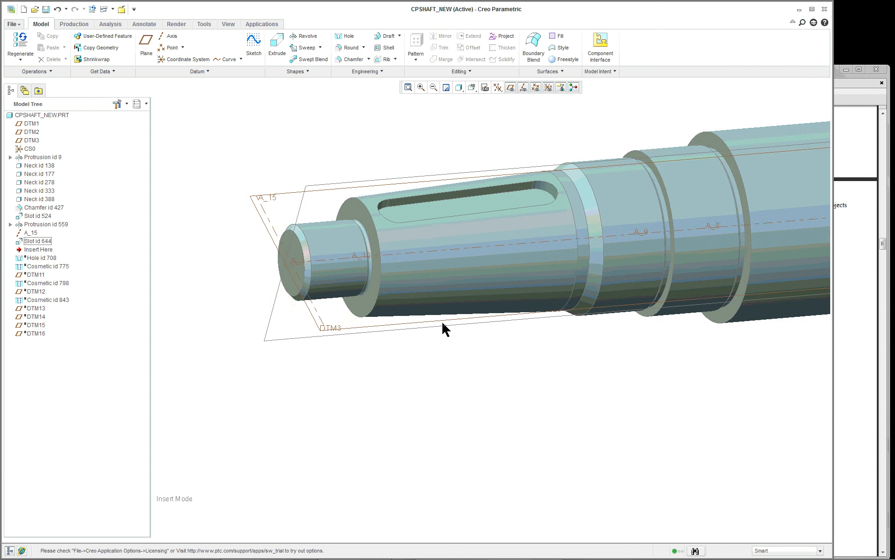
pyautogui.moveTo(360, 276)
pyautogui.mouseDown(button='middle')
pyautogui.moveTo(366, 281)
pyautogui.moveTo(353, 275)
pyautogui.mouseUp(button='middle')
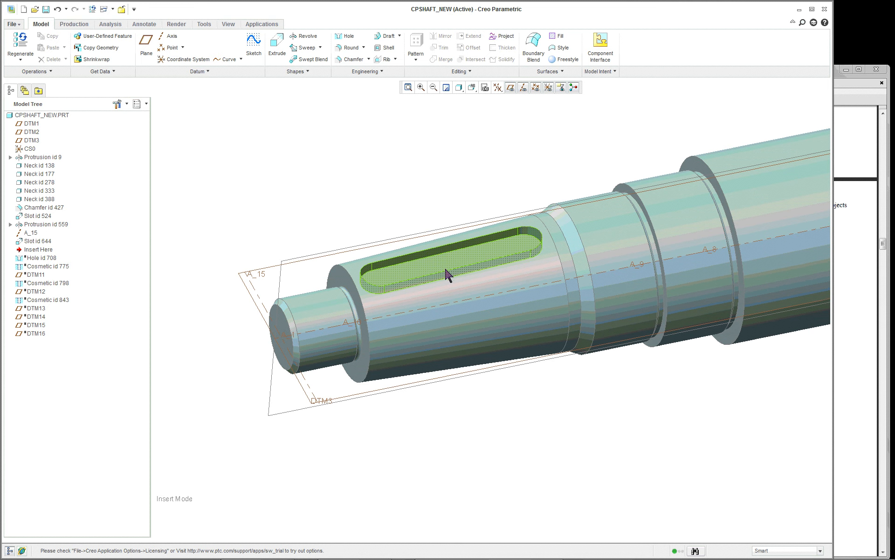
# Suppress Slot id 644, the keyway in the shaft's tapered section
pyautogui.scroll(3, 429, 273)
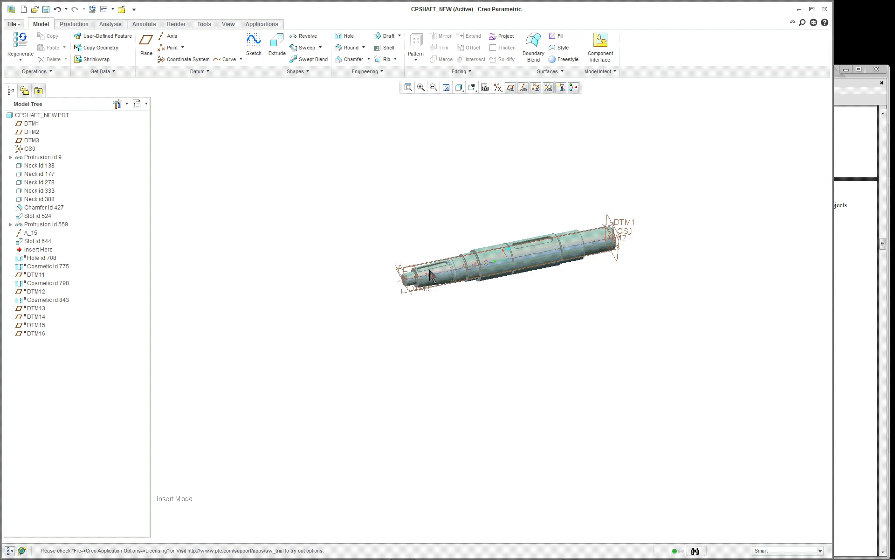
pyautogui.moveTo(431, 277); pyautogui.dragTo(590, 308, button='middle')
pyautogui.scroll(-5, 589, 309)
pyautogui.scroll(-3, 511, 217)
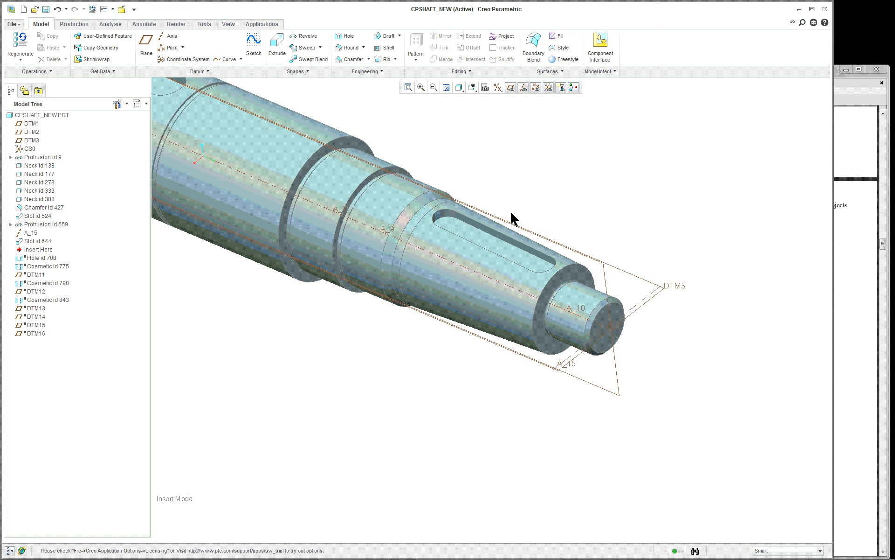
pyautogui.scroll(2, 511, 213)
pyautogui.click(538, 268)
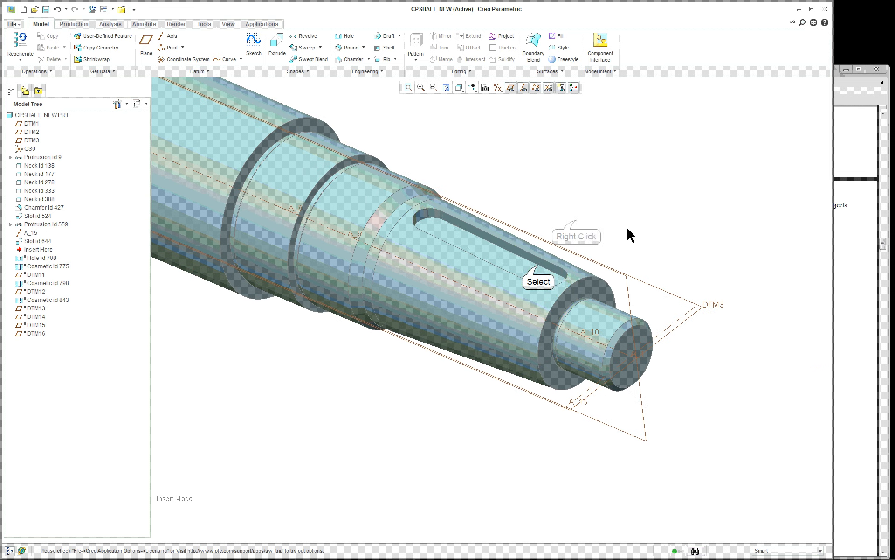
pyautogui.rightClick(578, 224)
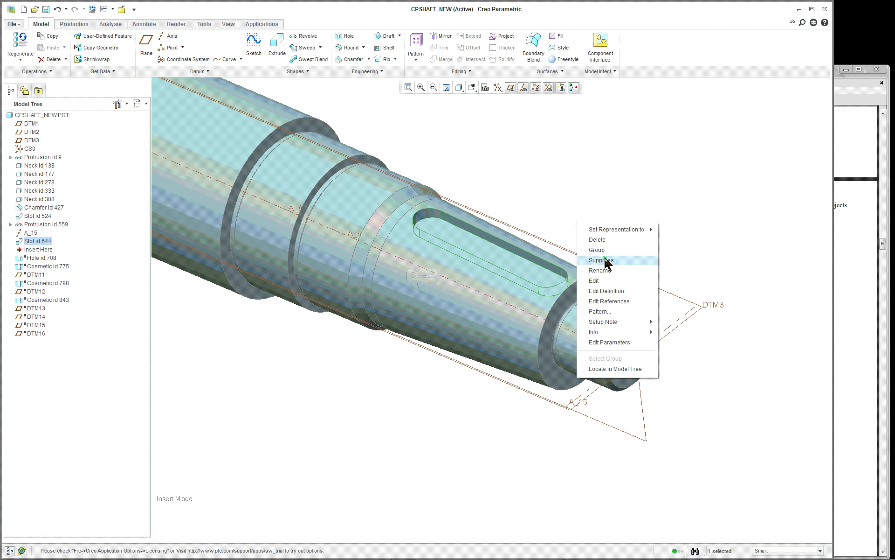
pyautogui.click(605, 260)
pyautogui.click(423, 294)
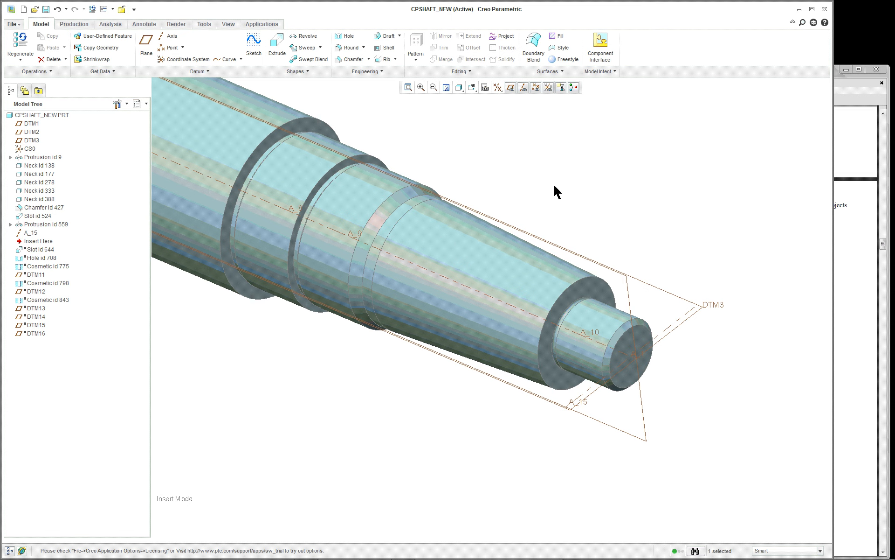
# Start a datum plane and set its first reference to tangent to the shaft's tapered surface
pyautogui.click(146, 45)
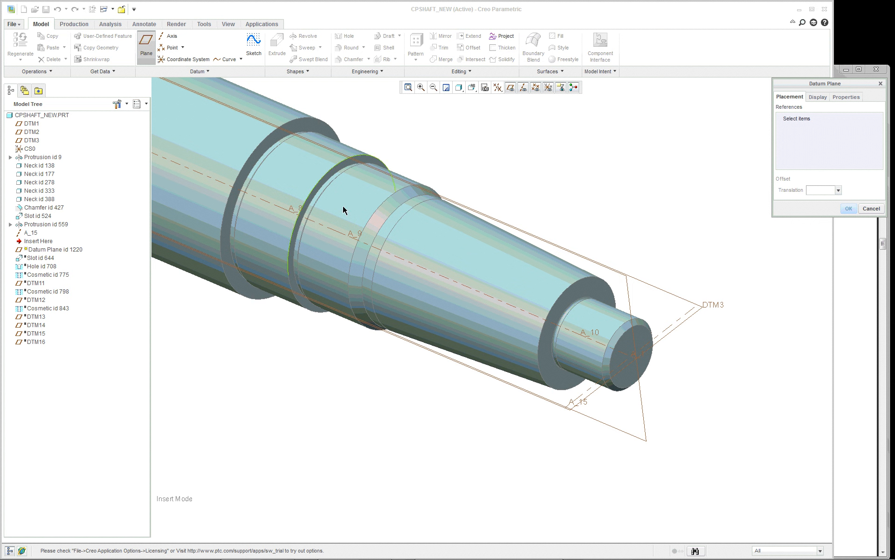
pyautogui.click(517, 263)
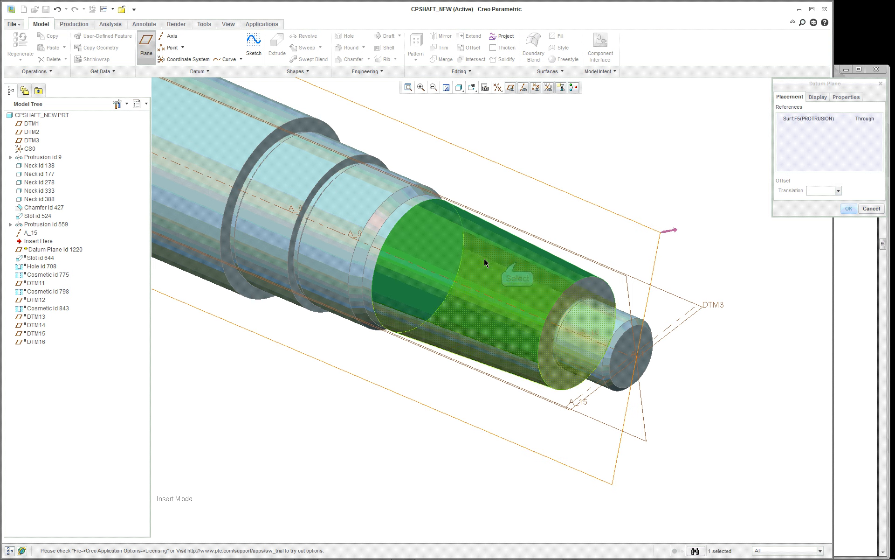
pyautogui.click(875, 119)
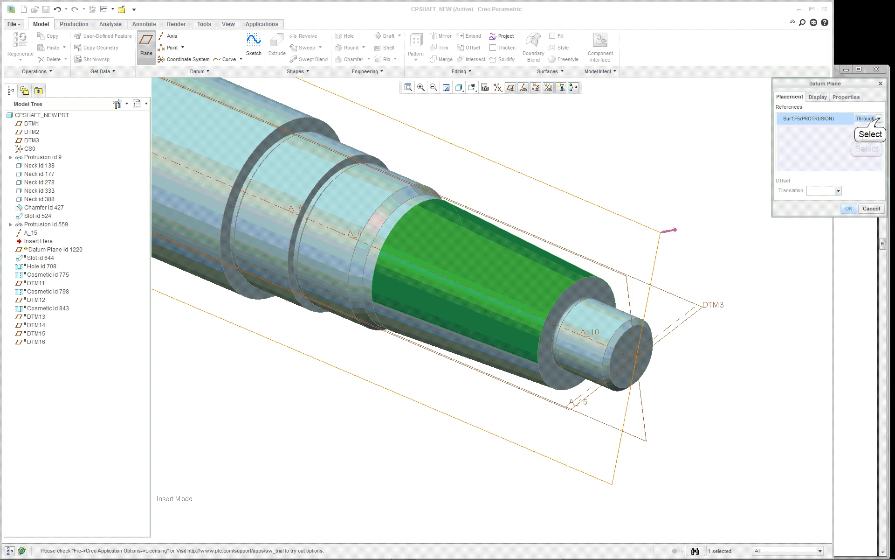
pyautogui.click(879, 120)
pyautogui.click(862, 136)
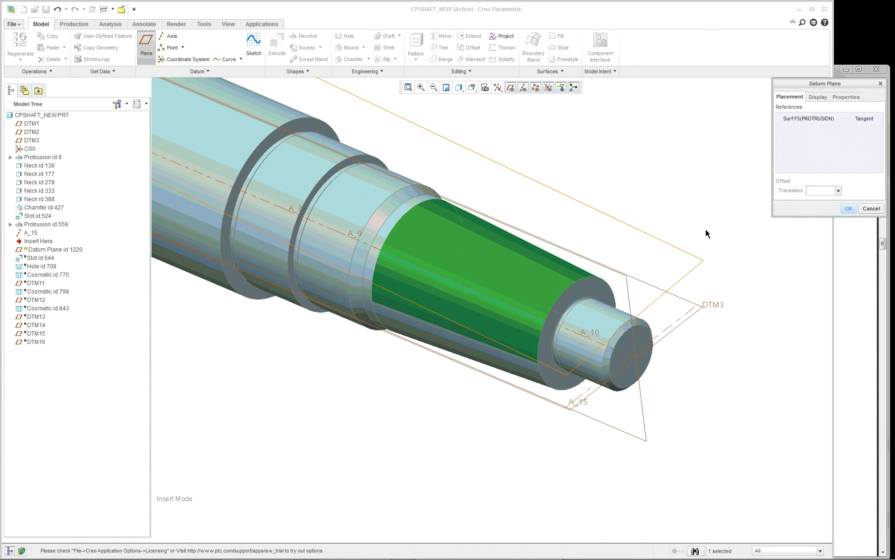
pyautogui.scroll(1, 749, 344)
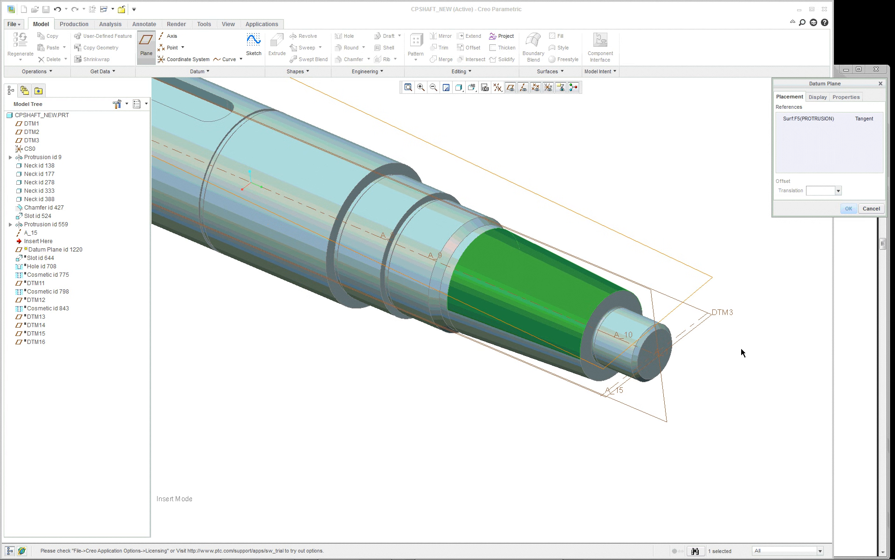
pyautogui.scroll(-1, 740, 351)
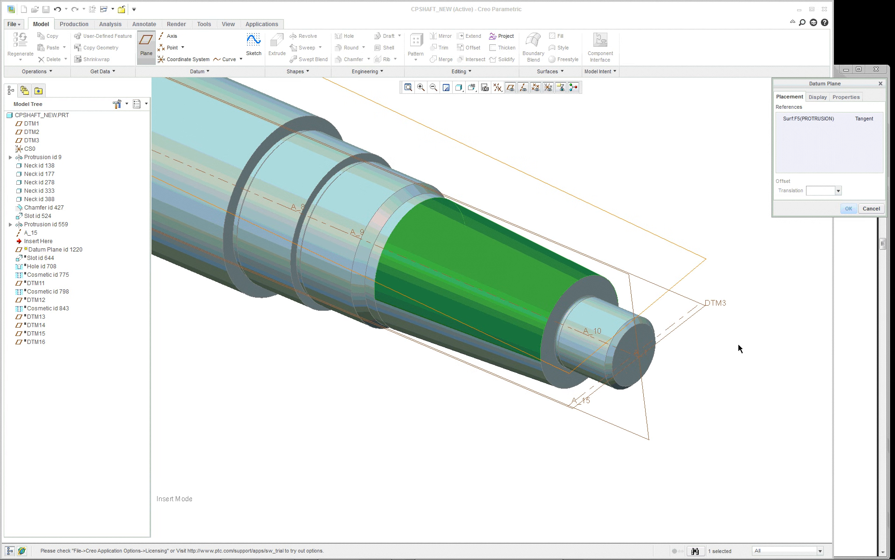
# Try DTM3 as the datum plane's second reference, set to Normal, and remove that reference
pyautogui.keyDown('ctrl'); pyautogui.click(696, 314); pyautogui.keyUp('ctrl')
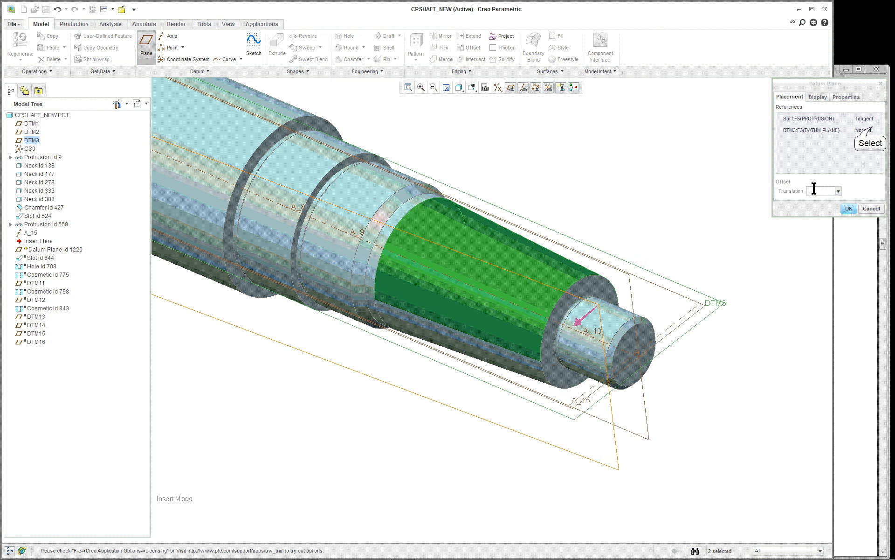
pyautogui.click(865, 130)
pyautogui.click(879, 131)
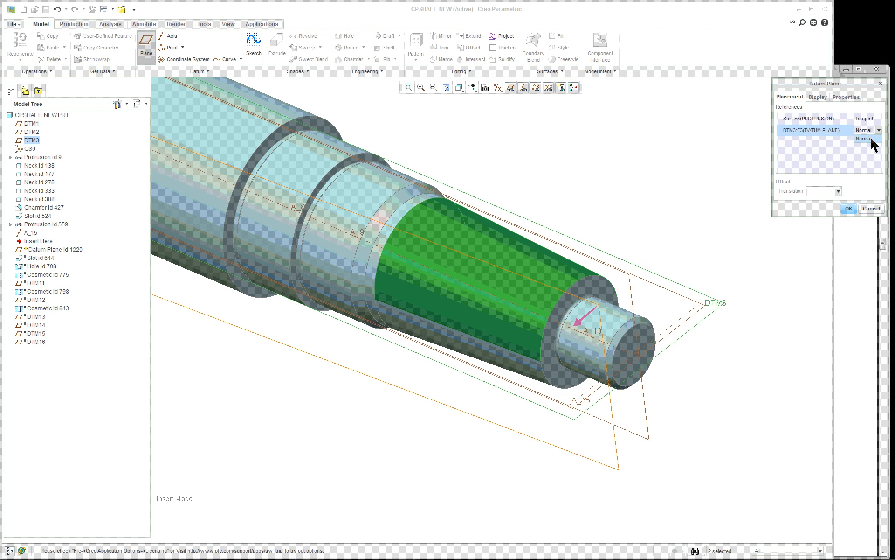
pyautogui.rightClick(796, 133)
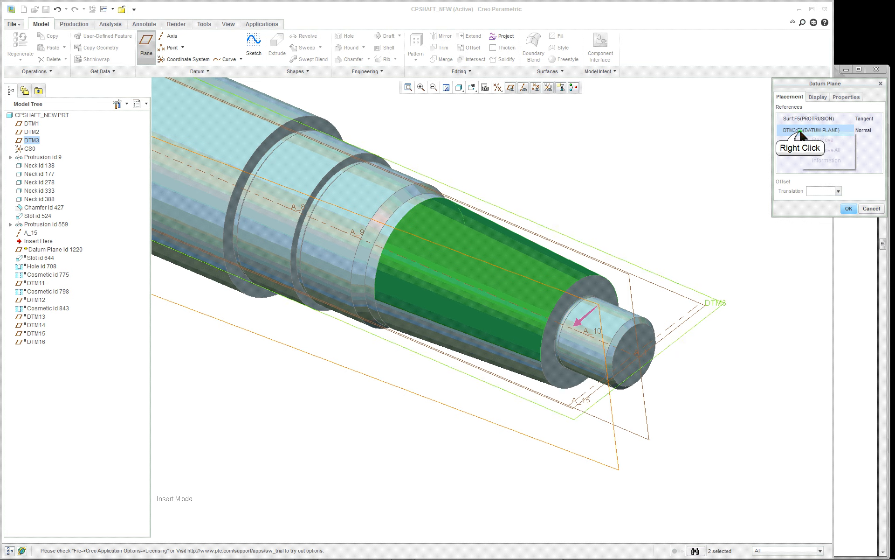
pyautogui.click(815, 140)
# Add DTM1 as the datum plane's second reference, set to Normal, and create the plane
pyautogui.scroll(1, 689, 266)
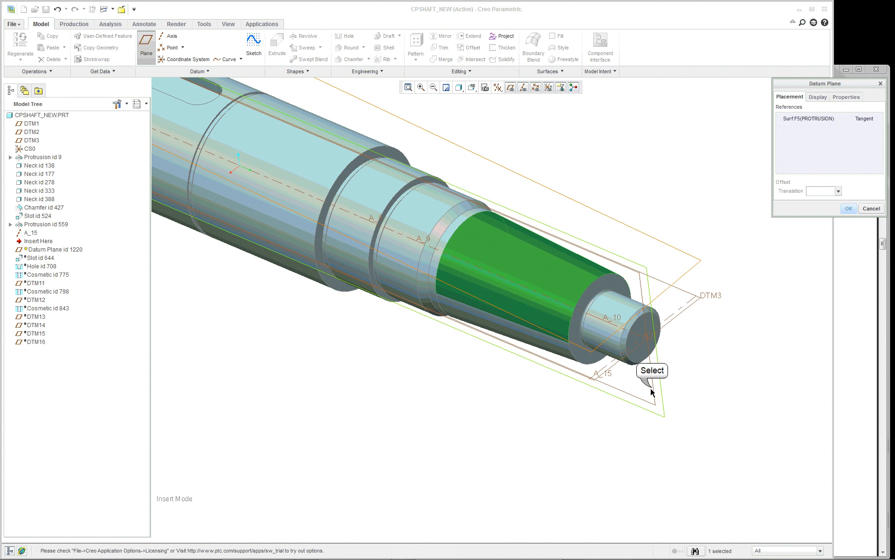
pyautogui.click(652, 391)
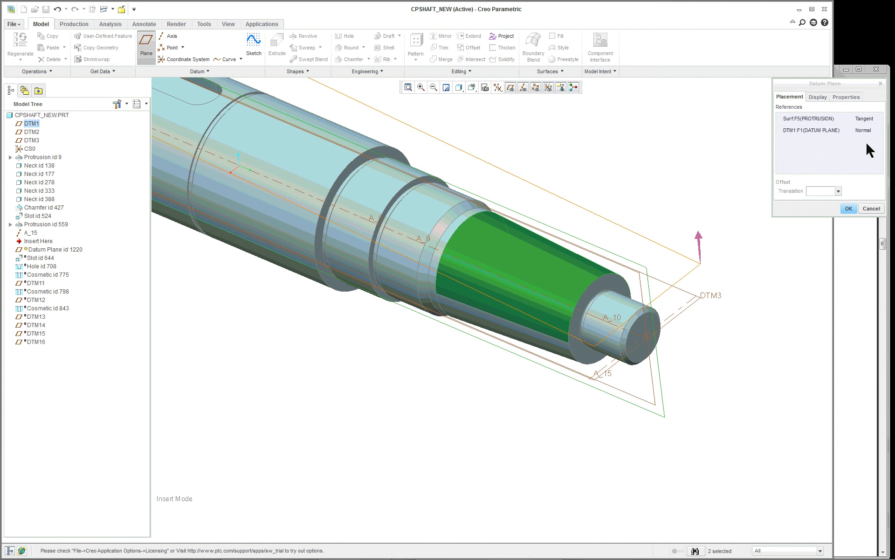
pyautogui.moveTo(703, 311); pyautogui.dragTo(801, 248, button='middle')
pyautogui.click(849, 209)
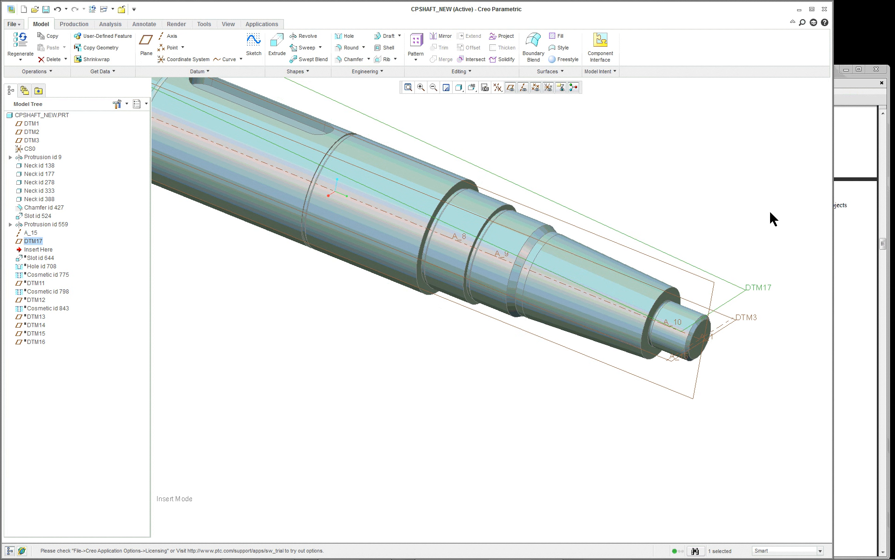
# Start an Extrude feature with datum plane DTM17 as its sketch plane
pyautogui.scroll(-2, 769, 212)
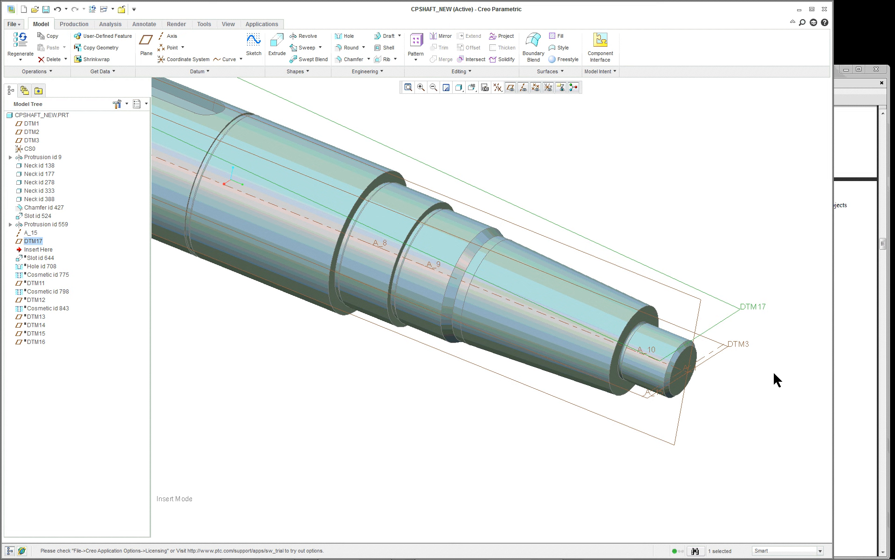
pyautogui.scroll(-2, 772, 371)
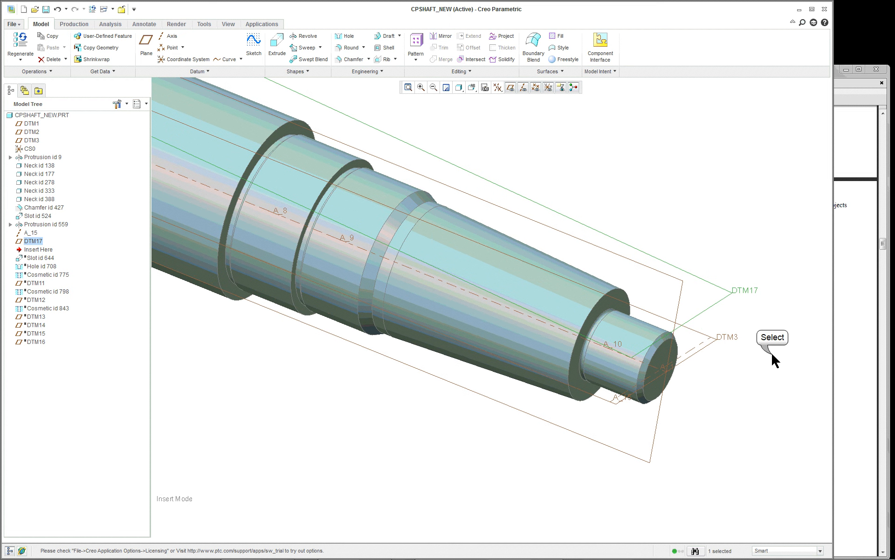
pyautogui.click(768, 352)
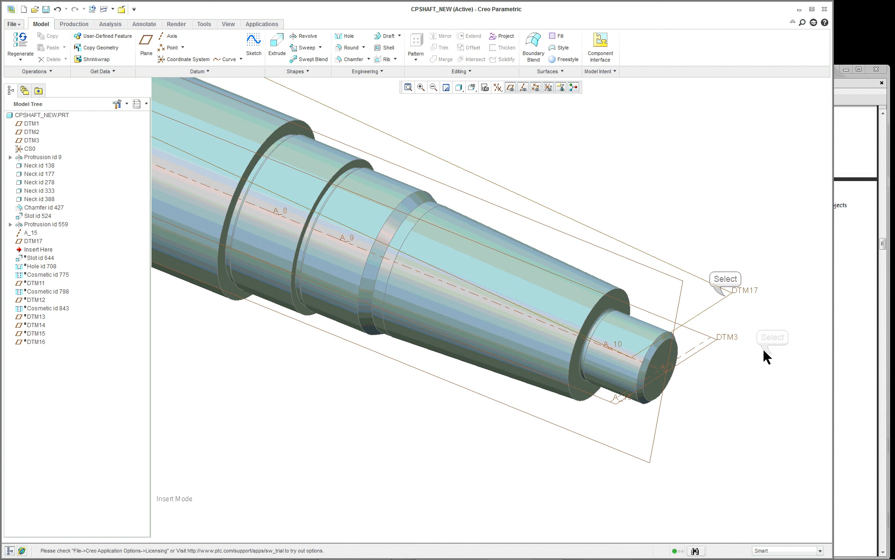
pyautogui.click(730, 293)
pyautogui.click(277, 42)
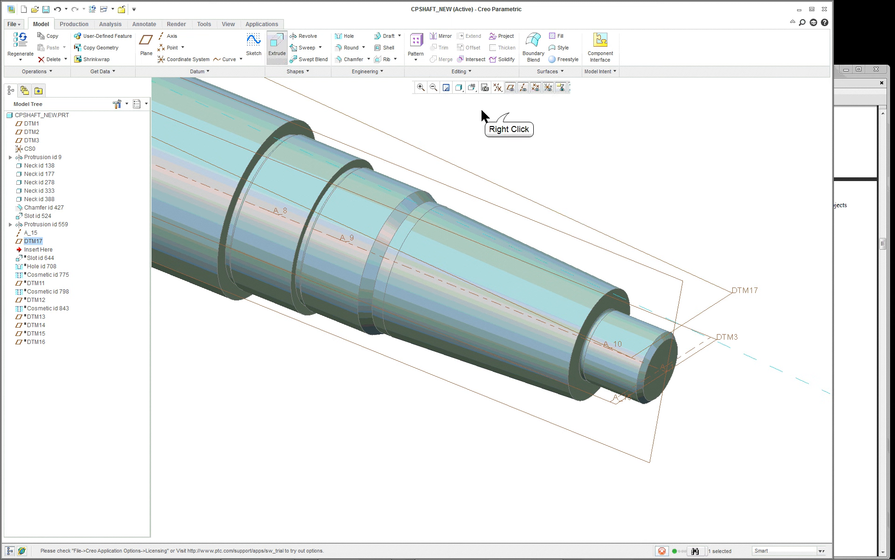
pyautogui.rightClick(510, 115)
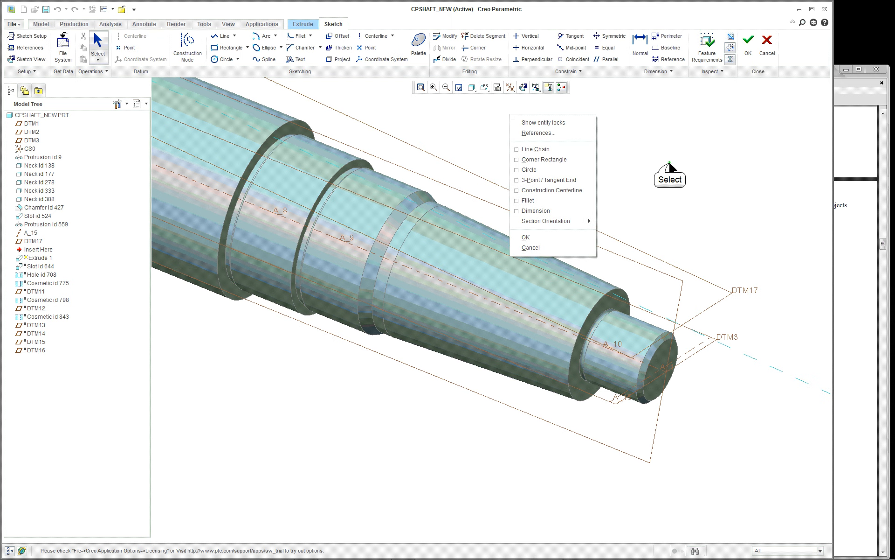
pyautogui.click(670, 167)
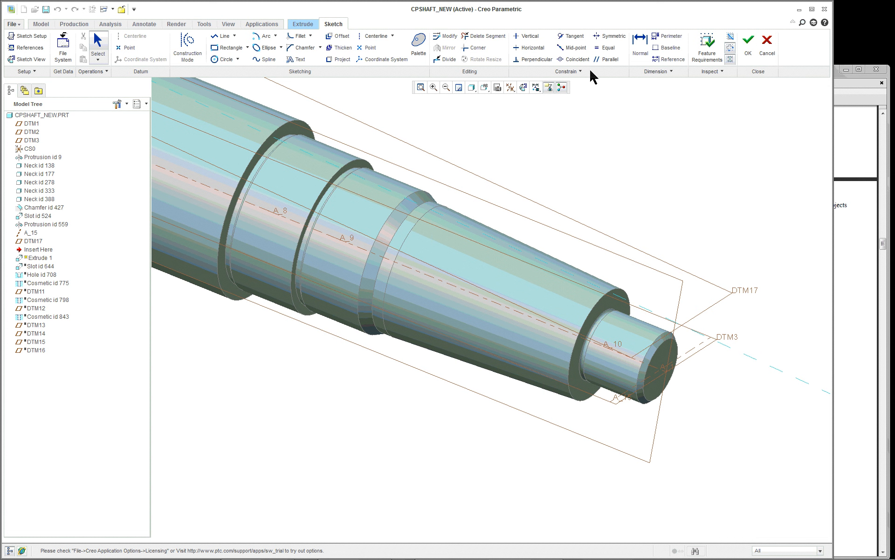
pyautogui.click(304, 24)
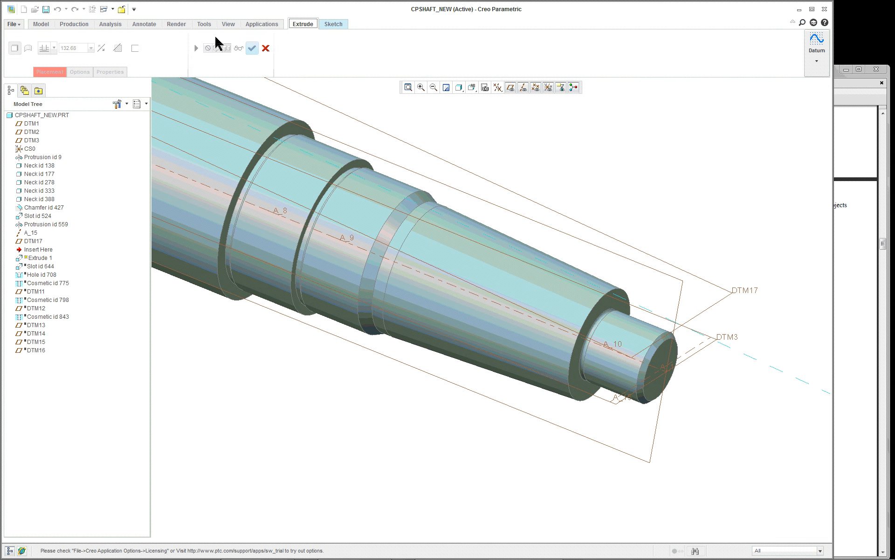
pyautogui.rightClick(485, 123)
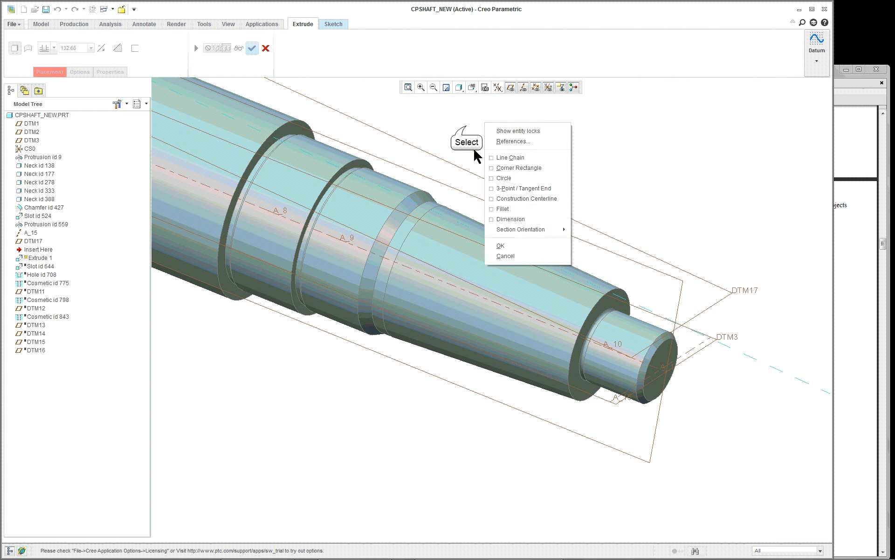
pyautogui.click(466, 130)
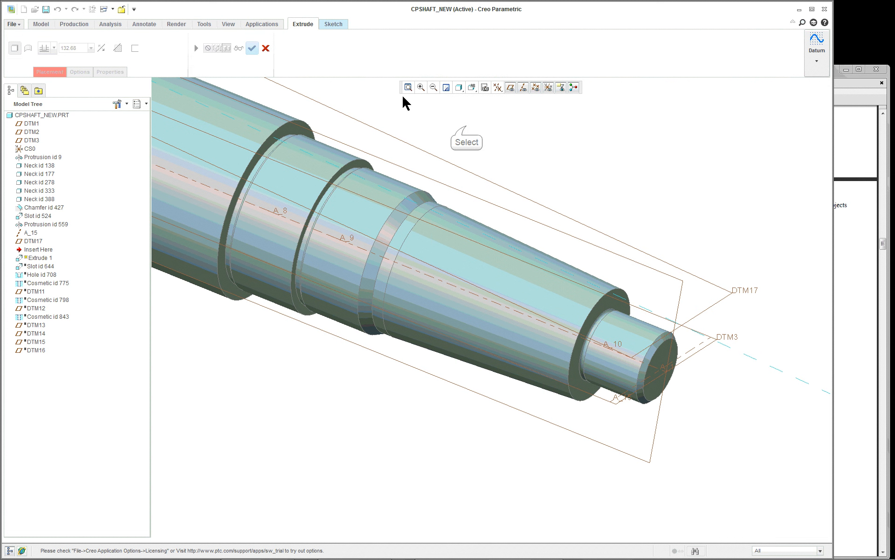
pyautogui.click(333, 24)
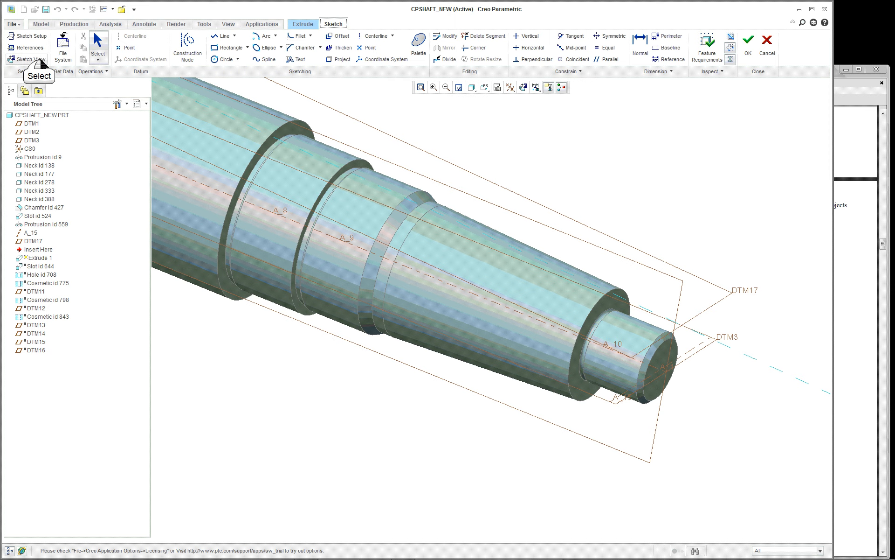
# Orient the model square to the sketch plane and frame the shaft's tapered end
pyautogui.click(39, 58)
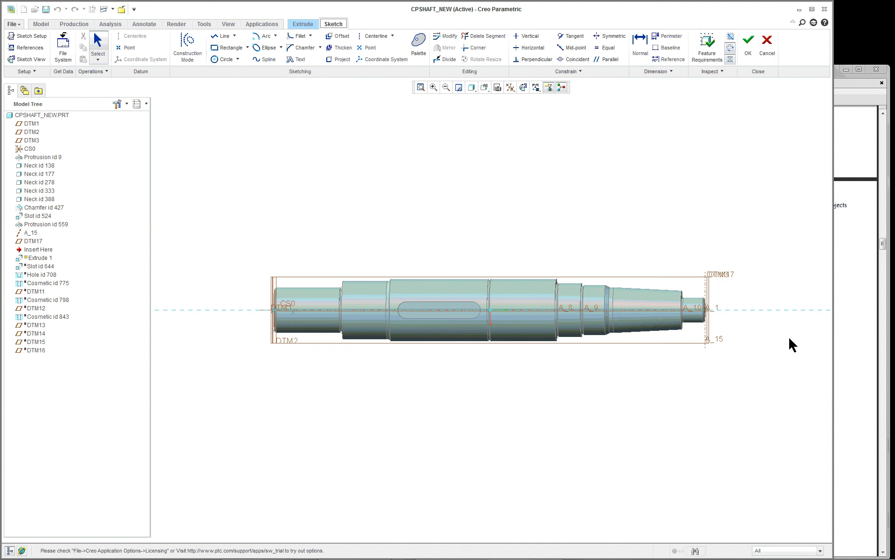
pyautogui.scroll(3, 700, 303)
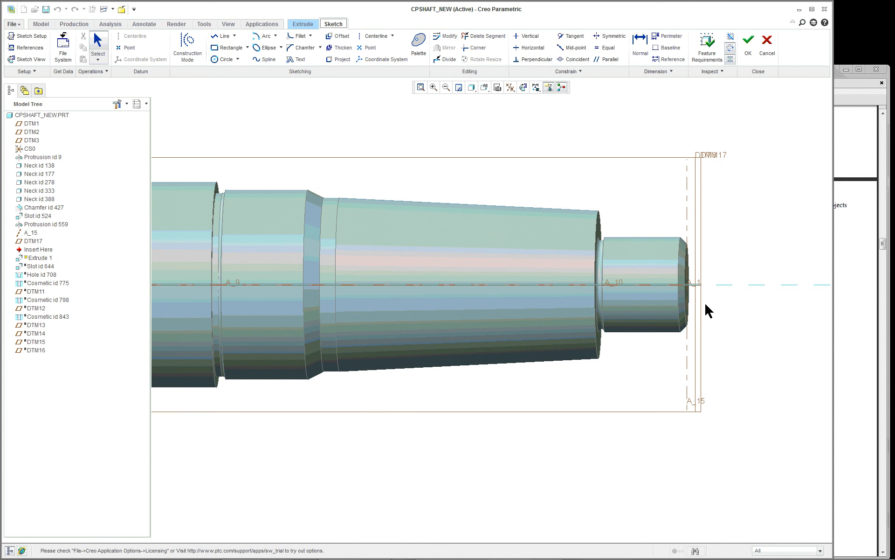
pyautogui.scroll(1, 708, 310)
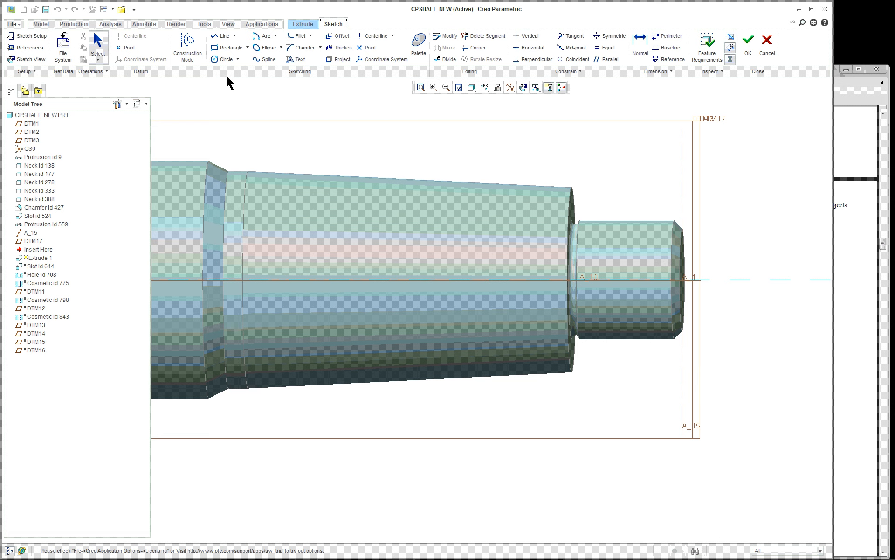
# Add the edge at the small end of the tapered section as a sketch reference
pyautogui.rightClick(449, 108)
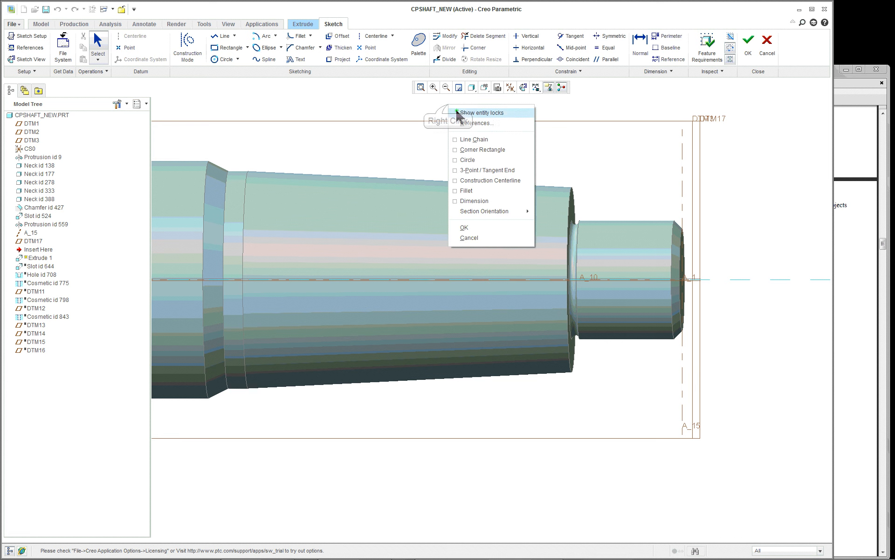
pyautogui.click(501, 126)
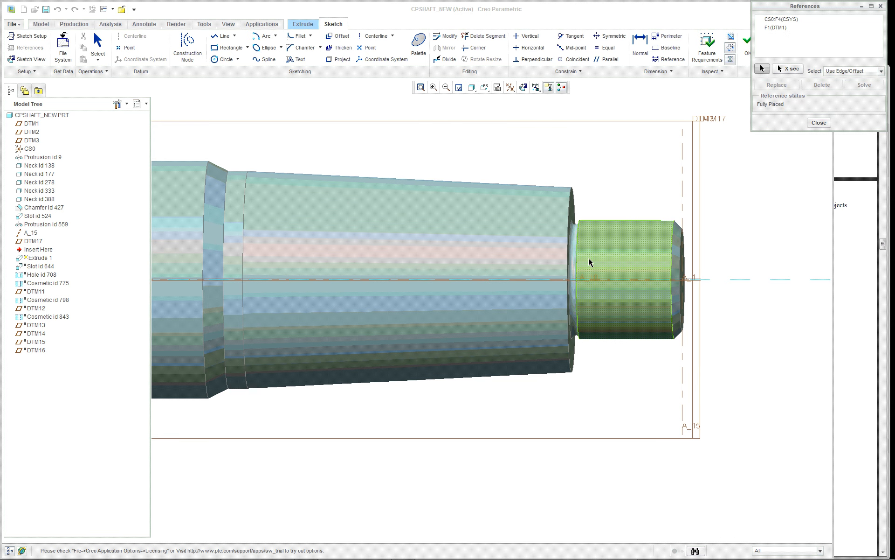
pyautogui.scroll(3, 591, 258)
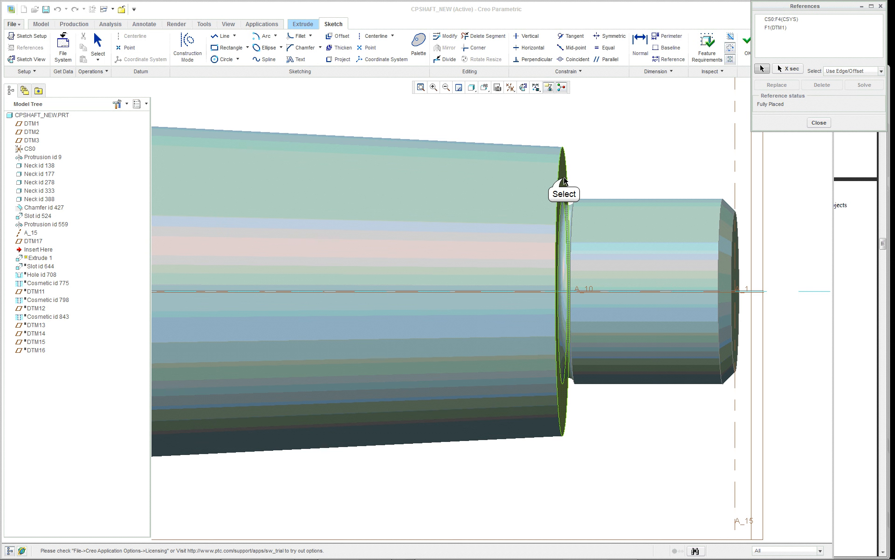
pyautogui.rightClick(560, 184)
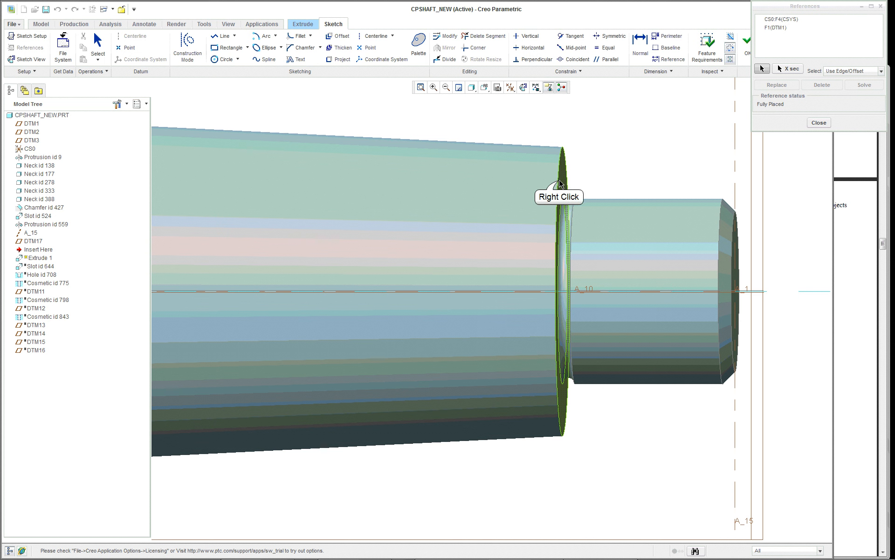
pyautogui.rightClick(560, 183)
pyautogui.click(560, 184)
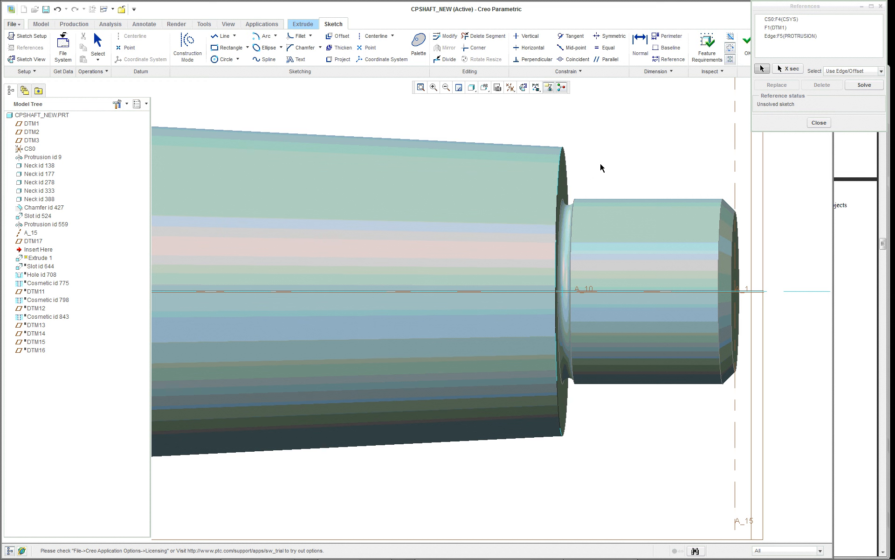
pyautogui.scroll(-1, 602, 168)
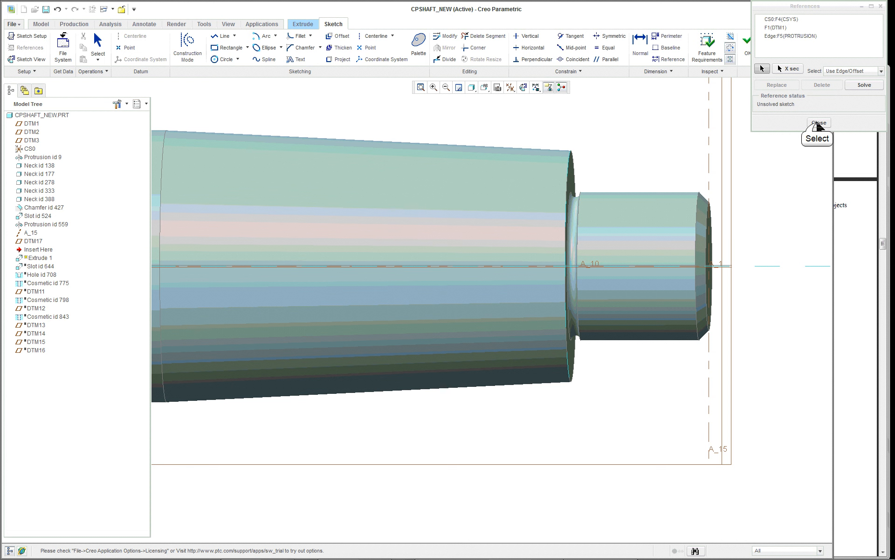
pyautogui.click(818, 123)
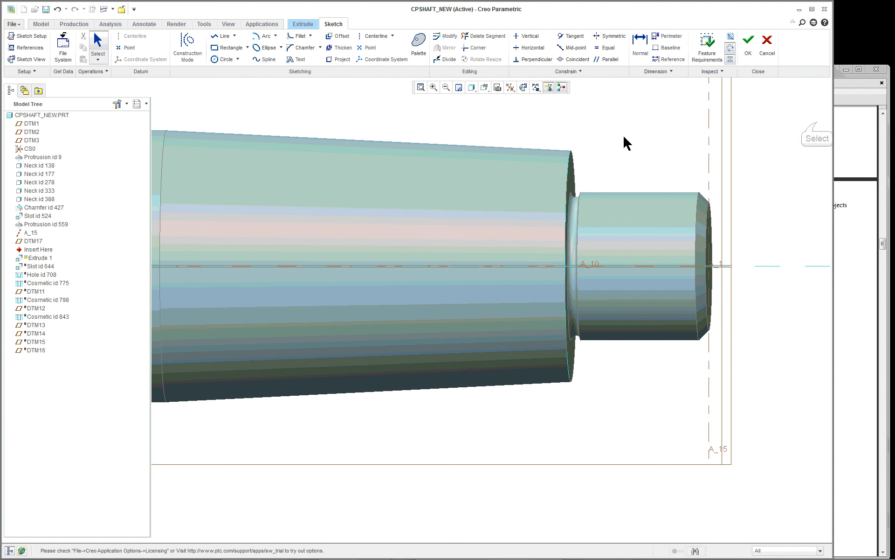
# Place a sketch point where the shaft's centre axis meets the edge at the small end of the taper
pyautogui.rightClick(377, 114)
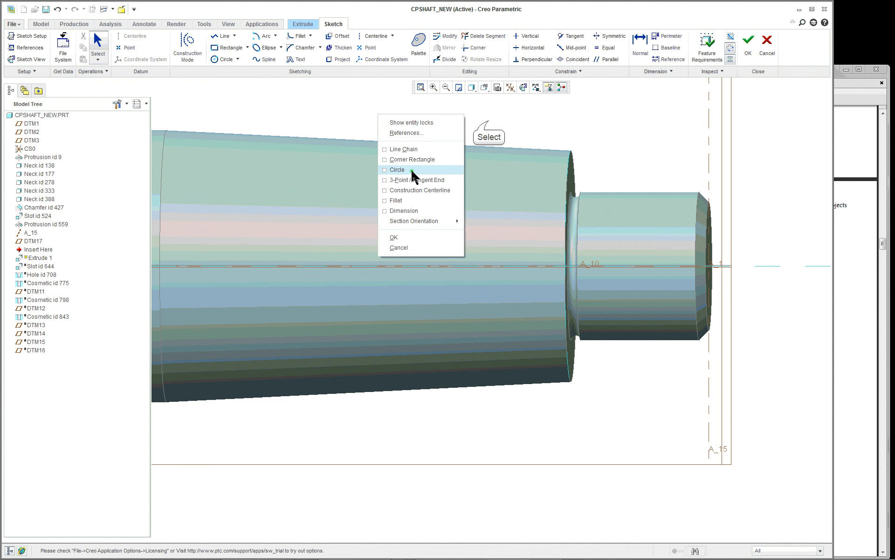
pyautogui.click(487, 122)
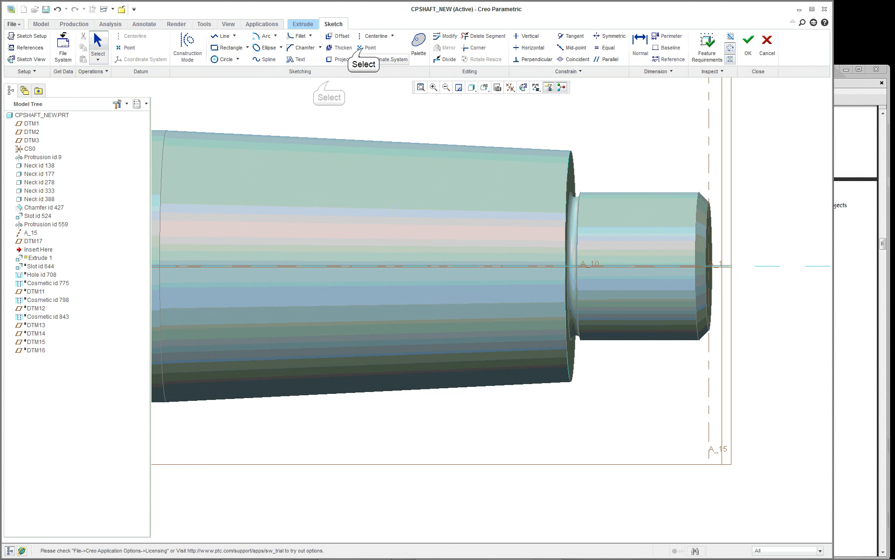
pyautogui.click(366, 48)
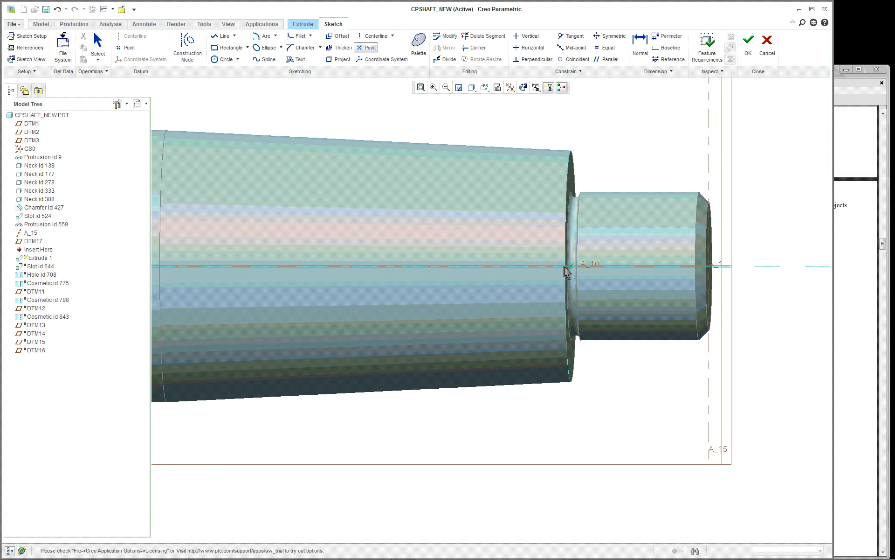
pyautogui.scroll(-4, 566, 272)
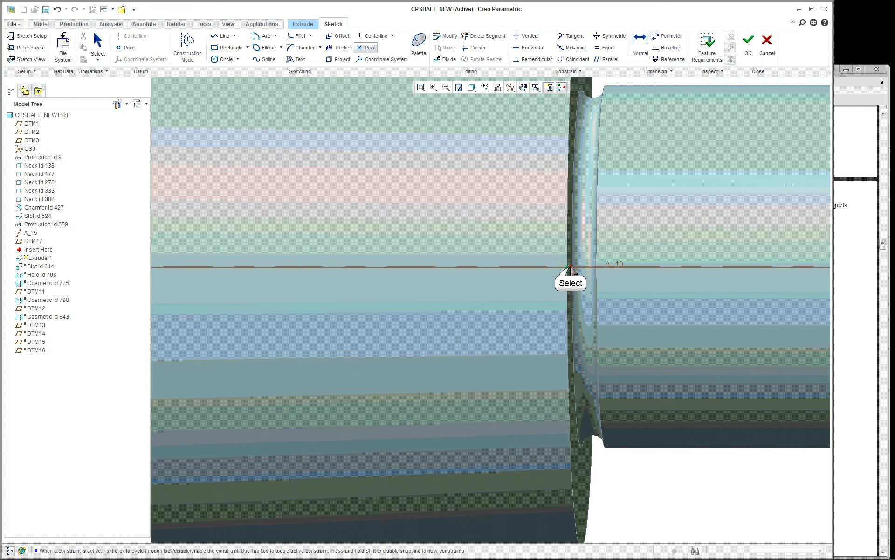
pyautogui.middleClick(454, 204)
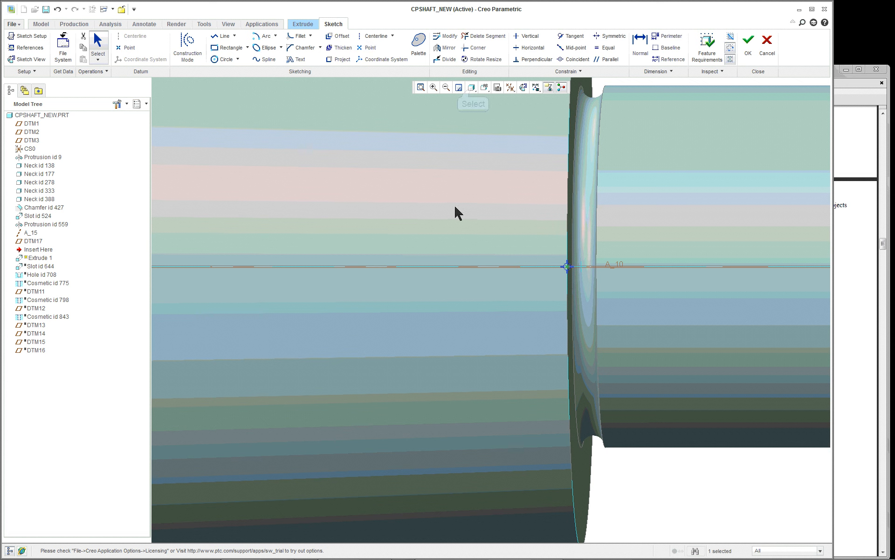
# Switch the model's display style to No Hidden
pyautogui.scroll(1, 469, 112)
pyautogui.click(471, 88)
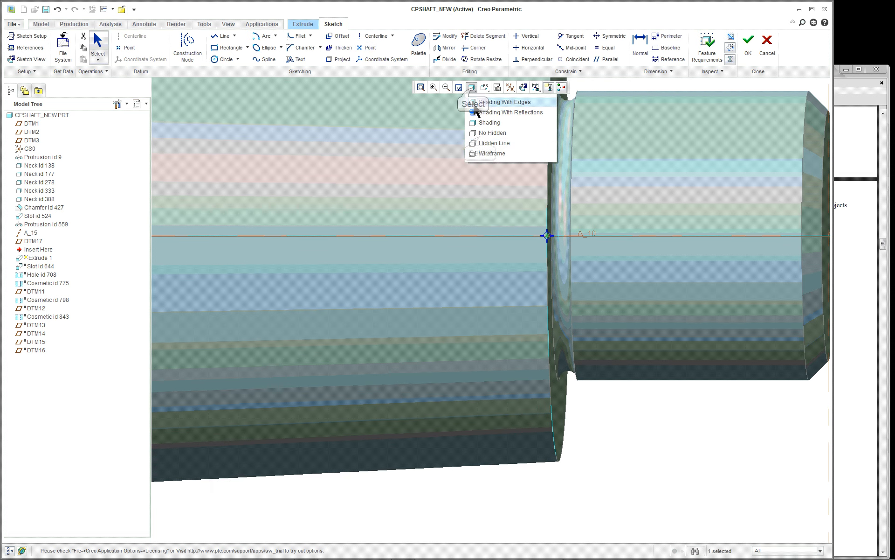
pyautogui.click(479, 132)
pyautogui.scroll(3, 492, 236)
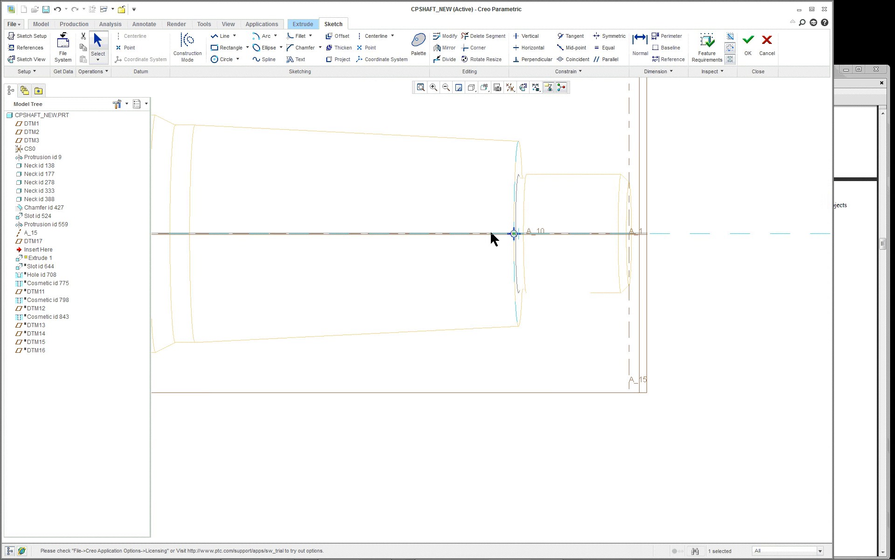
# Sketch two equal circles about 11.3 in diameter centred on the shaft axis, about 39 apart, the nearer about 19.5 from the sketch point
pyautogui.click(263, 36)
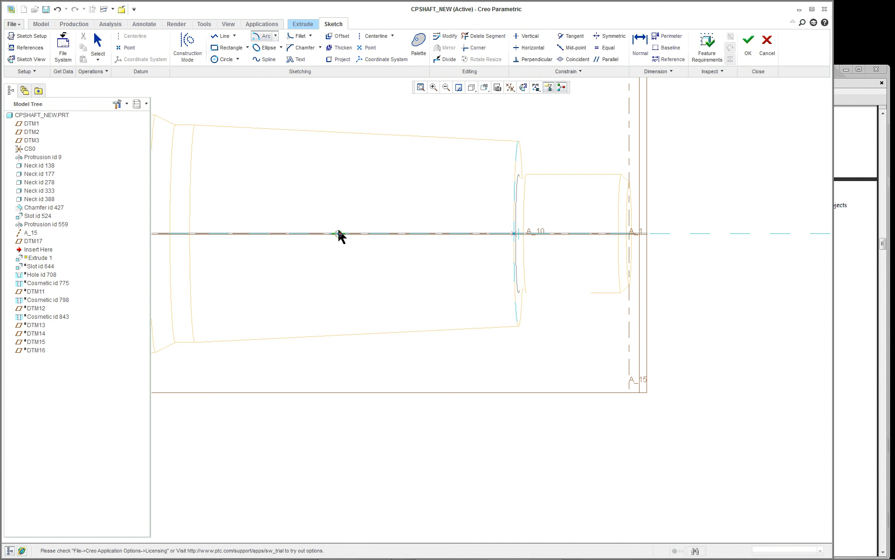
pyautogui.click(223, 59)
pyautogui.click(436, 233)
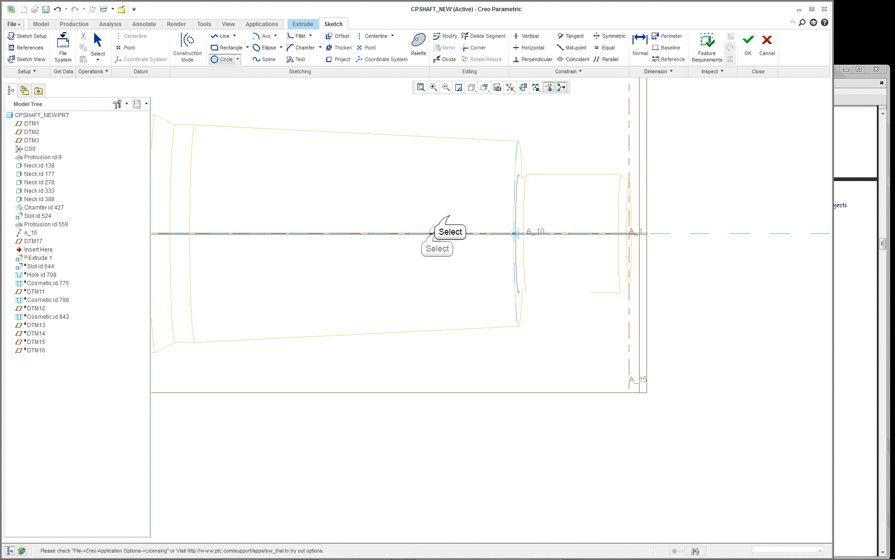
pyautogui.click(450, 216)
pyautogui.click(282, 232)
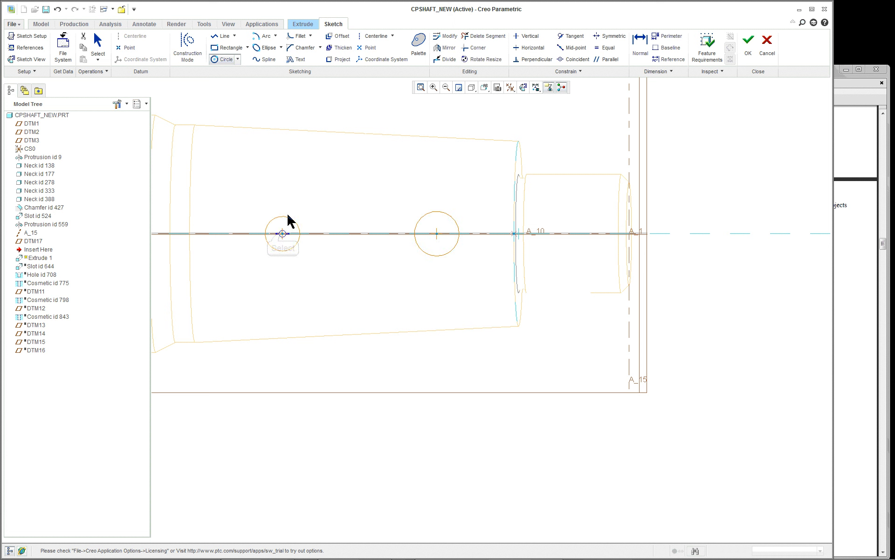
pyautogui.click(289, 211)
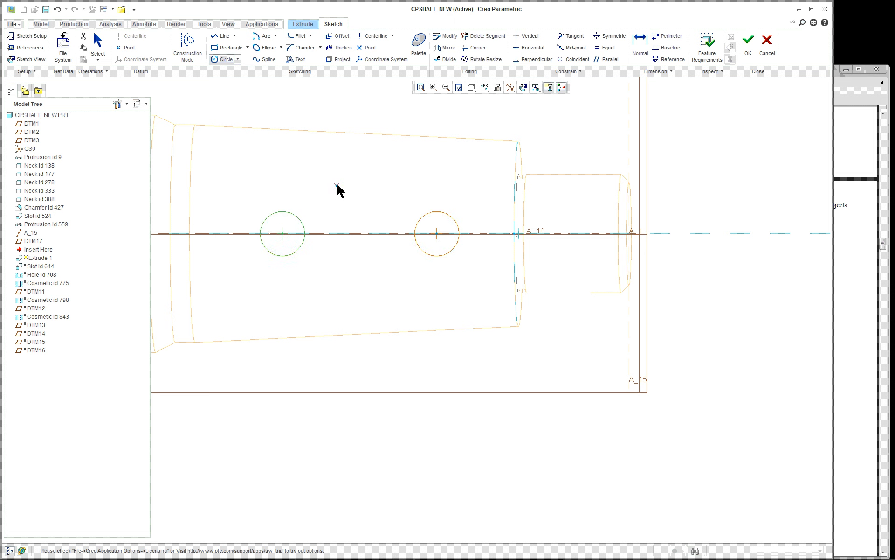
pyautogui.middleClick(338, 181)
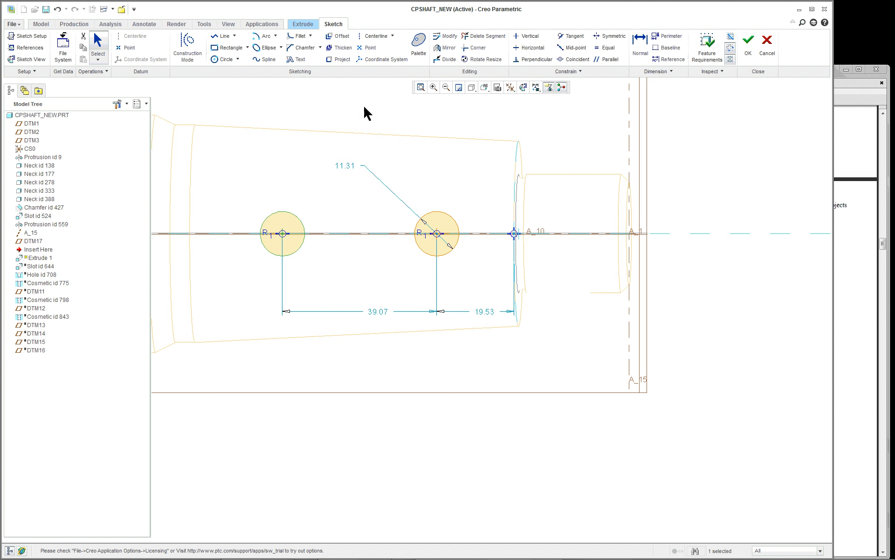
# Join the two circles with tangent lines along both their upper and lower sides
pyautogui.click(235, 36)
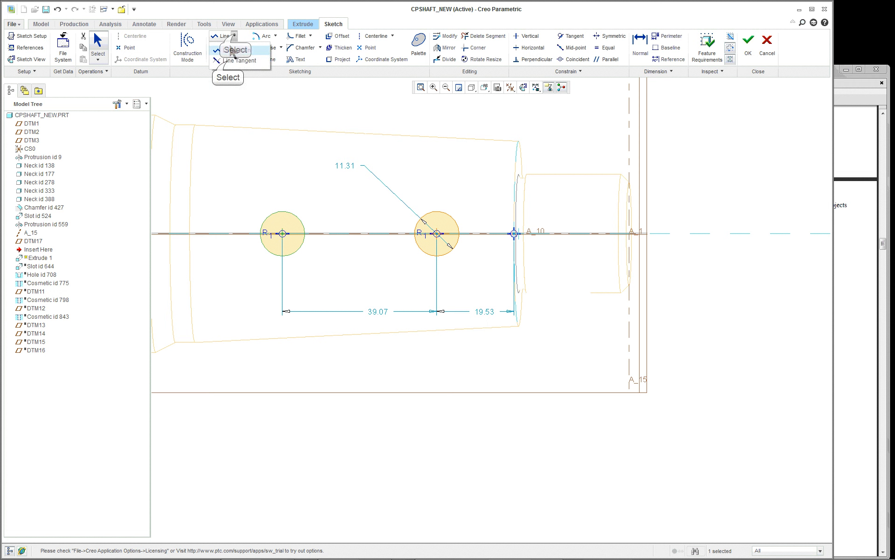
pyautogui.click(229, 62)
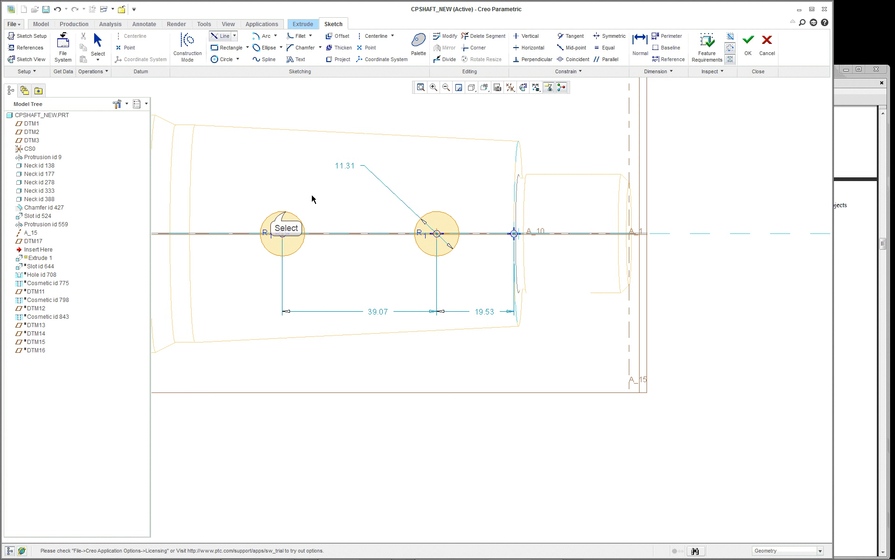
pyautogui.click(290, 213)
pyautogui.click(438, 218)
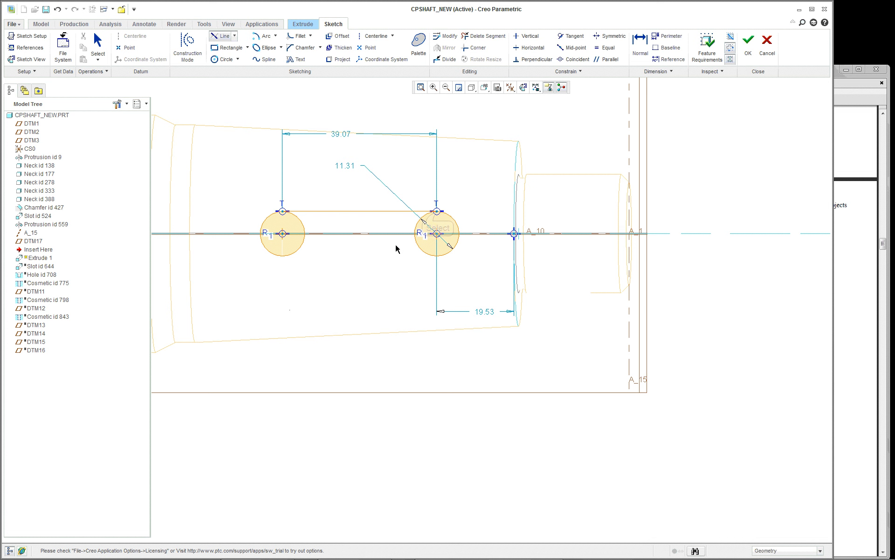
pyautogui.rightClick(249, 182)
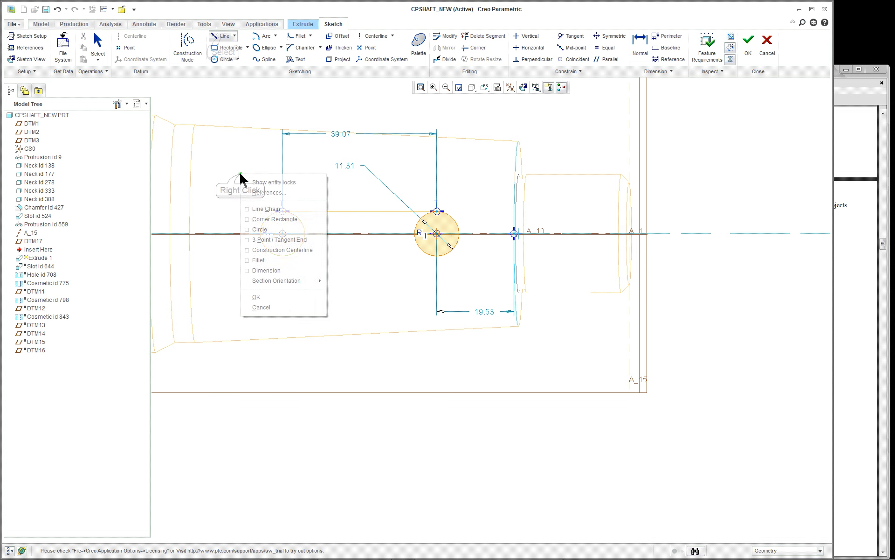
pyautogui.click(286, 255)
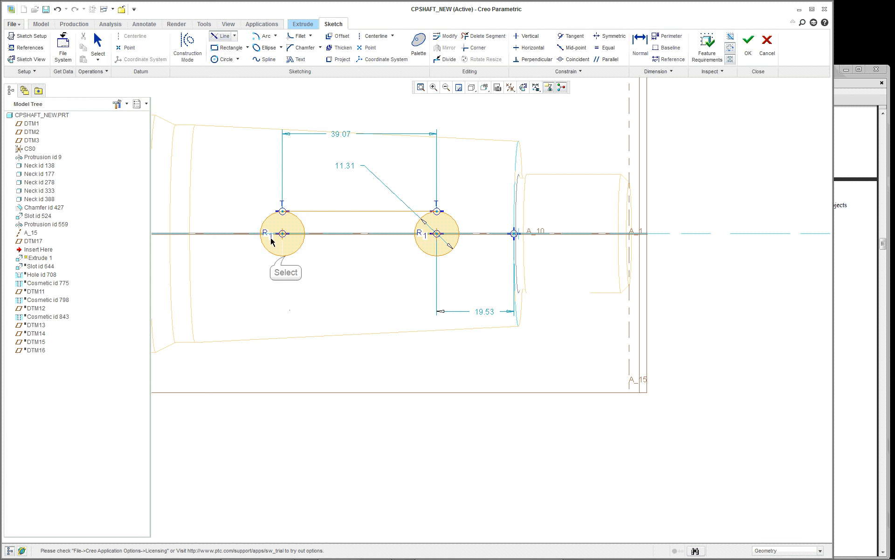
pyautogui.click(437, 256)
pyautogui.middleClick(384, 295)
pyautogui.scroll(-1, 332, 276)
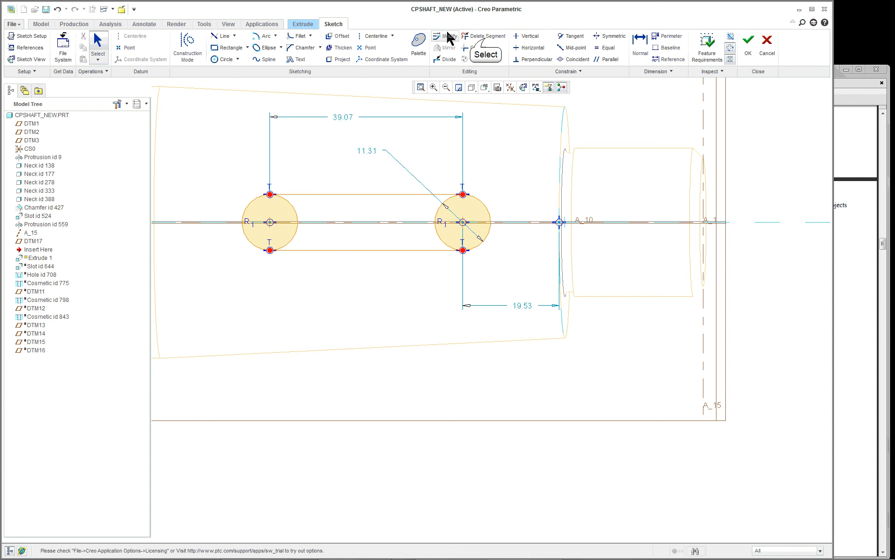
# Trim away the inner arcs of both circles to leave a closed round-ended slot outline
pyautogui.click(484, 36)
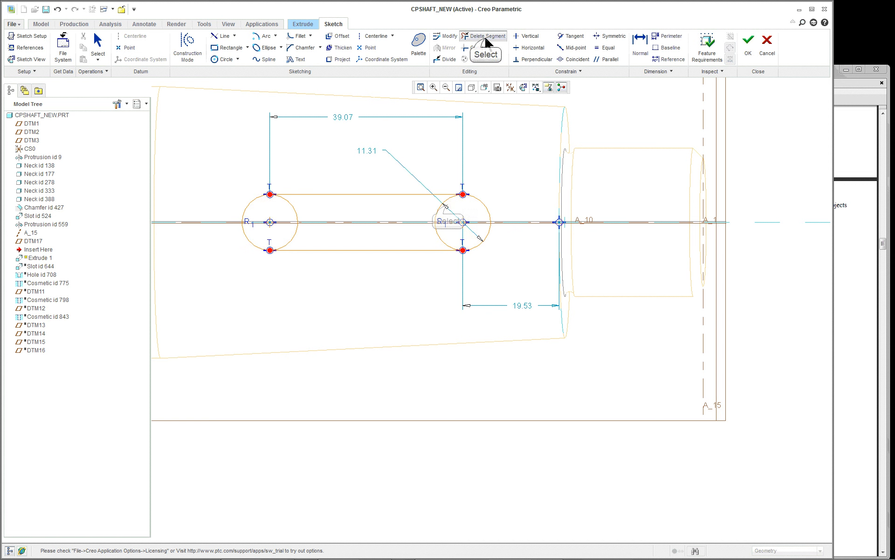
pyautogui.click(443, 238)
pyautogui.click(296, 228)
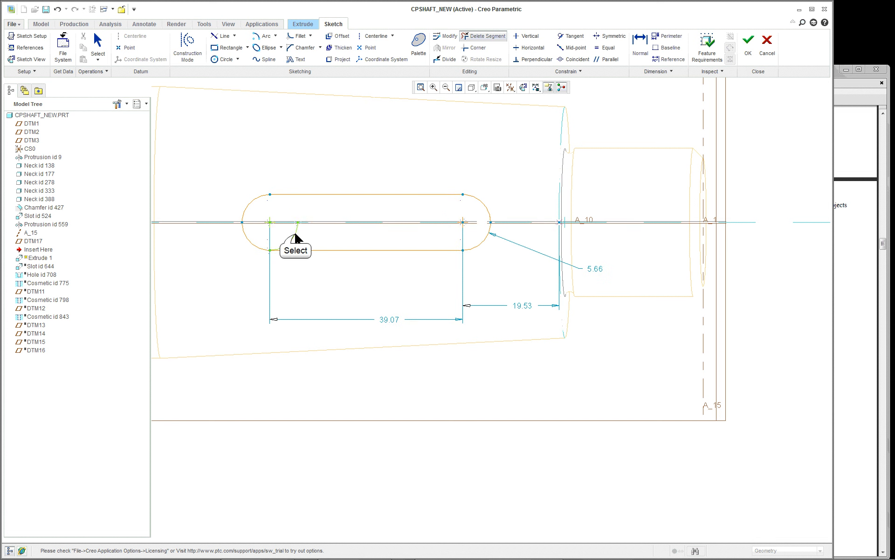
pyautogui.scroll(-2, 340, 180)
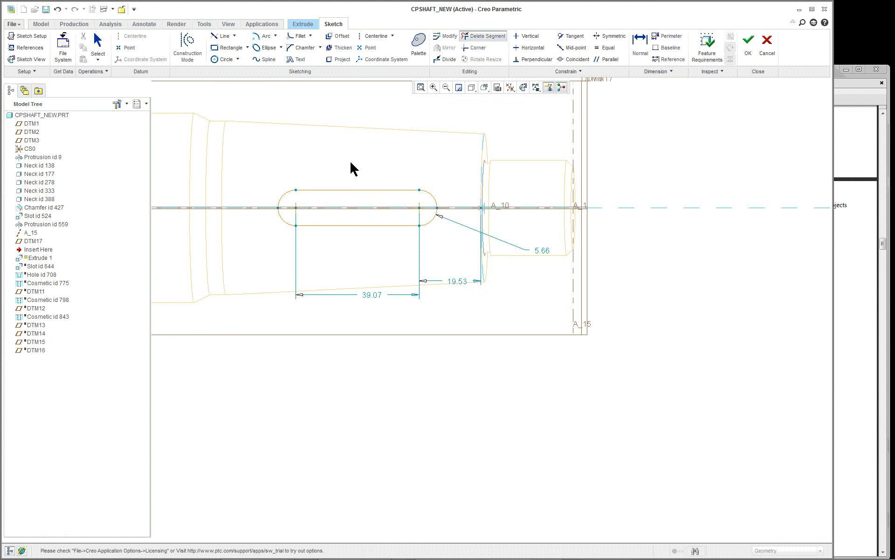
pyautogui.middleClick(350, 163)
# Stretch the slot's two ends outward to about 56.7 between arc centres, with the nearer centre about 11.6 from the sketch point
pyautogui.scroll(-1, 343, 160)
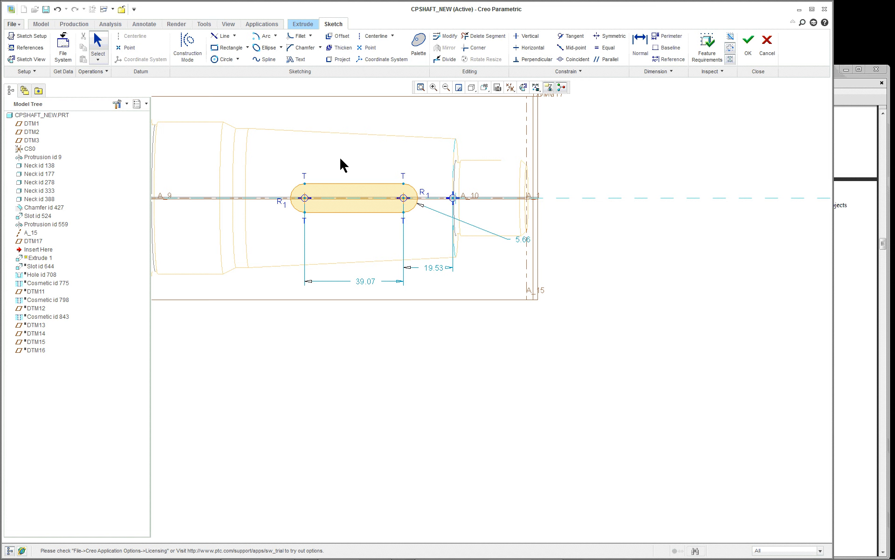
pyautogui.scroll(1, 340, 164)
pyautogui.scroll(2, 373, 260)
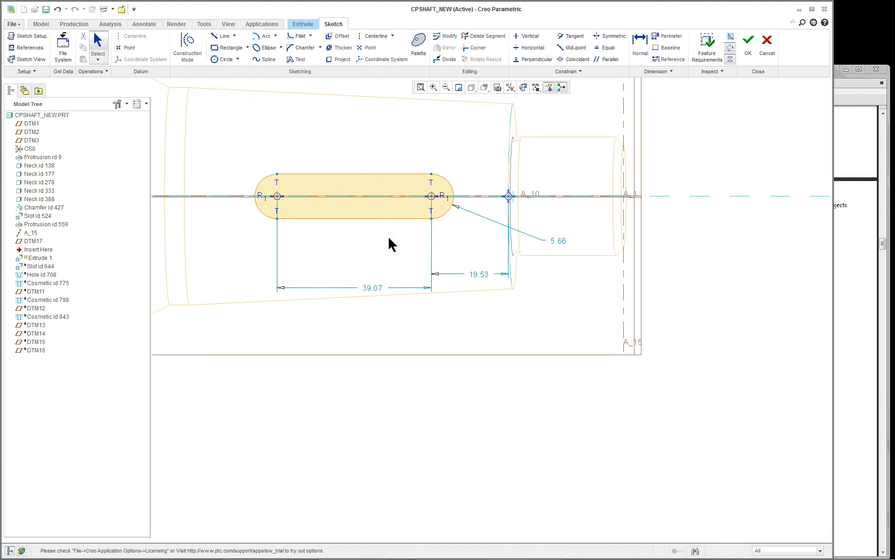
pyautogui.scroll(1, 390, 234)
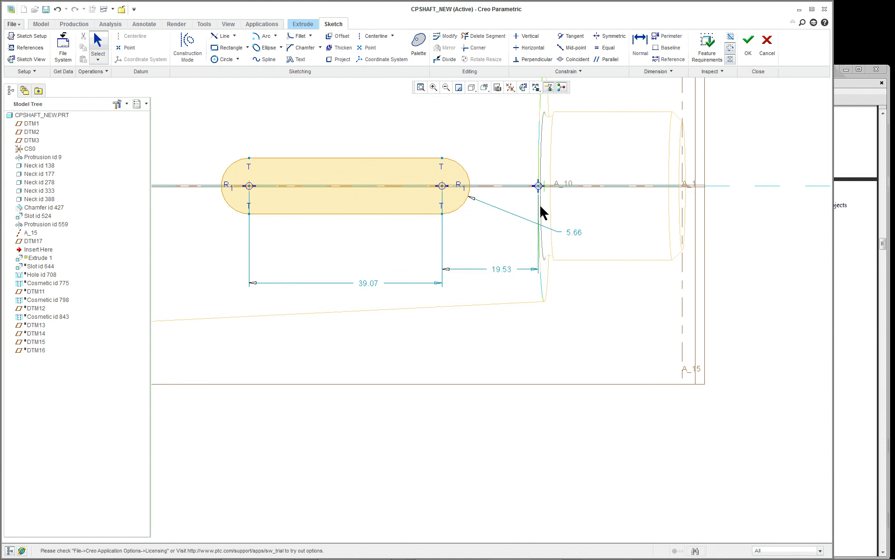
pyautogui.scroll(1, 539, 195)
pyautogui.scroll(-2, 412, 187)
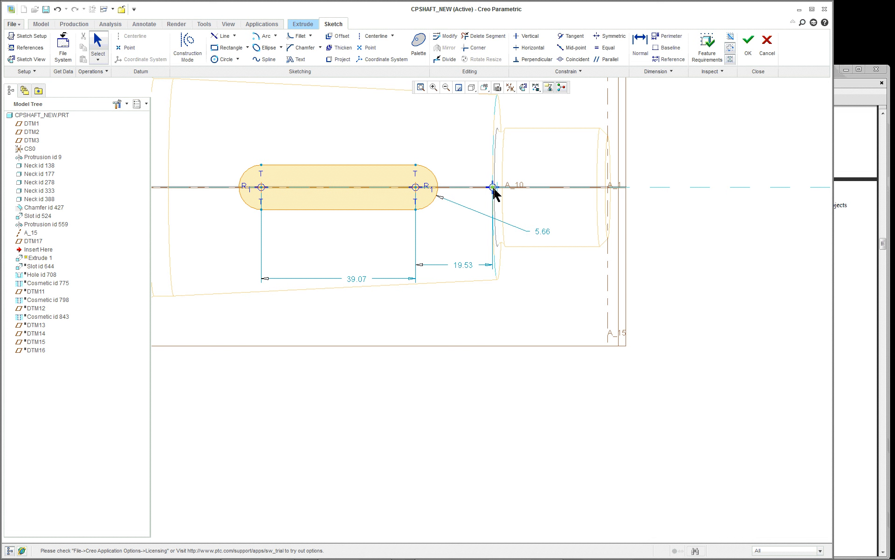
pyautogui.moveTo(435, 178); pyautogui.dragTo(463, 174)
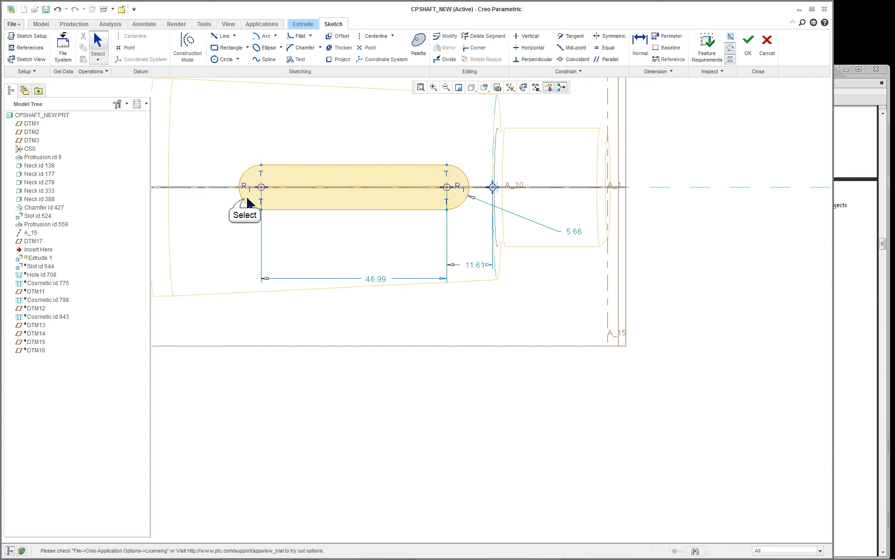
pyautogui.moveTo(245, 199); pyautogui.dragTo(207, 203)
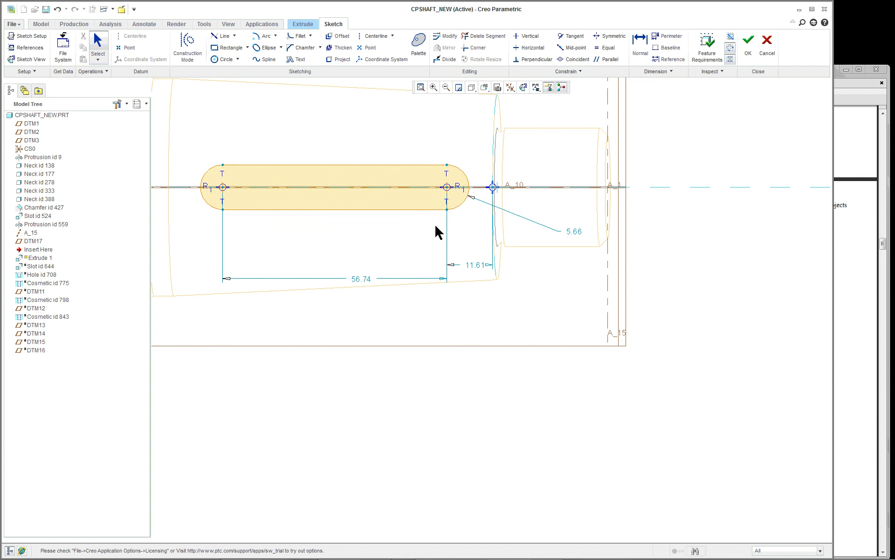
# Try to dimension the distance from the sketch point to the slot's nearest rounded end
pyautogui.scroll(1, 451, 233)
pyautogui.scroll(1, 466, 123)
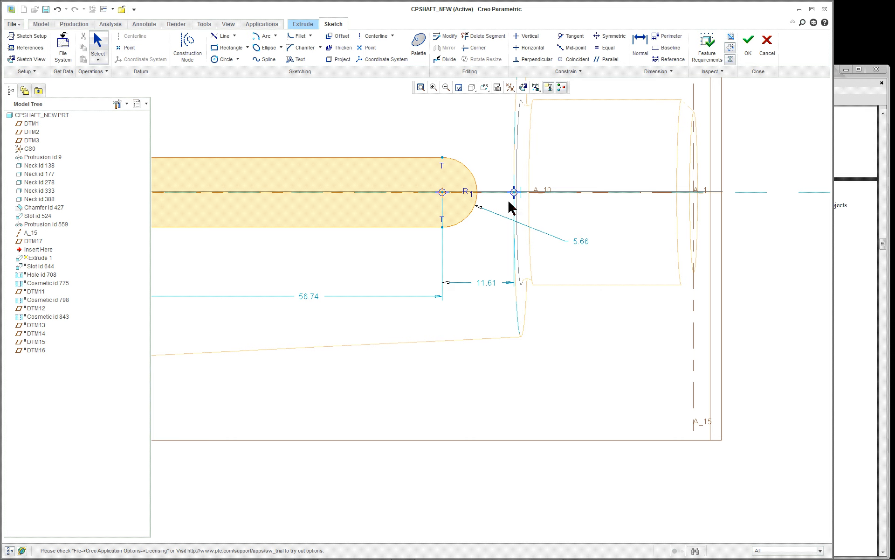
pyautogui.rightClick(450, 106)
pyautogui.click(476, 201)
pyautogui.scroll(-1, 511, 201)
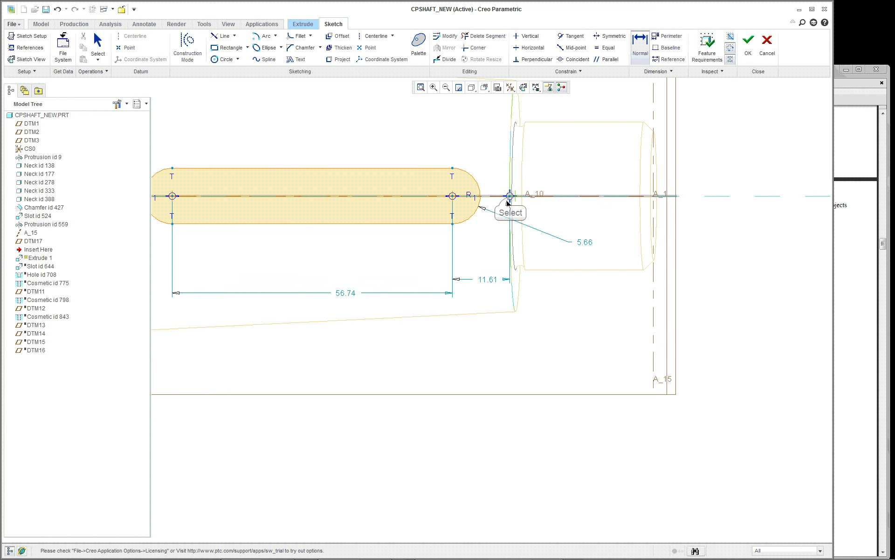
pyautogui.click(510, 196)
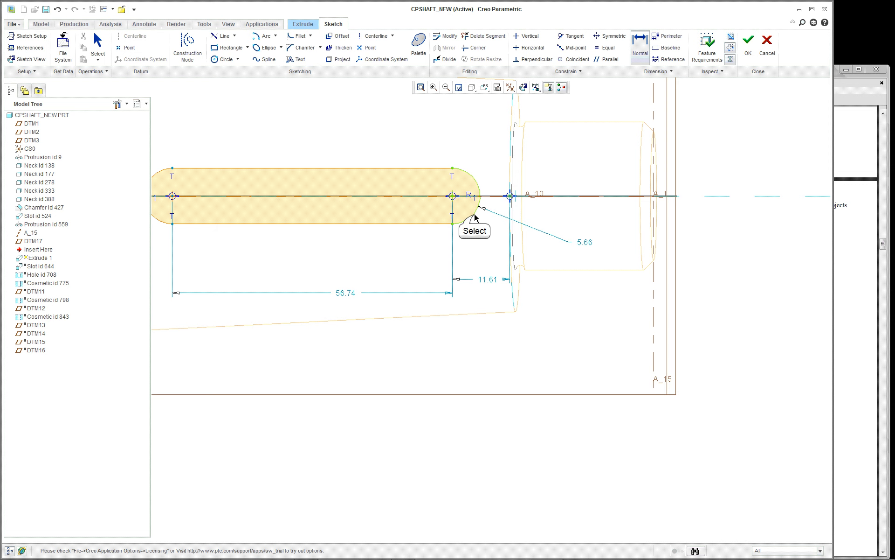
pyautogui.click(474, 214)
pyautogui.middleClick(488, 346)
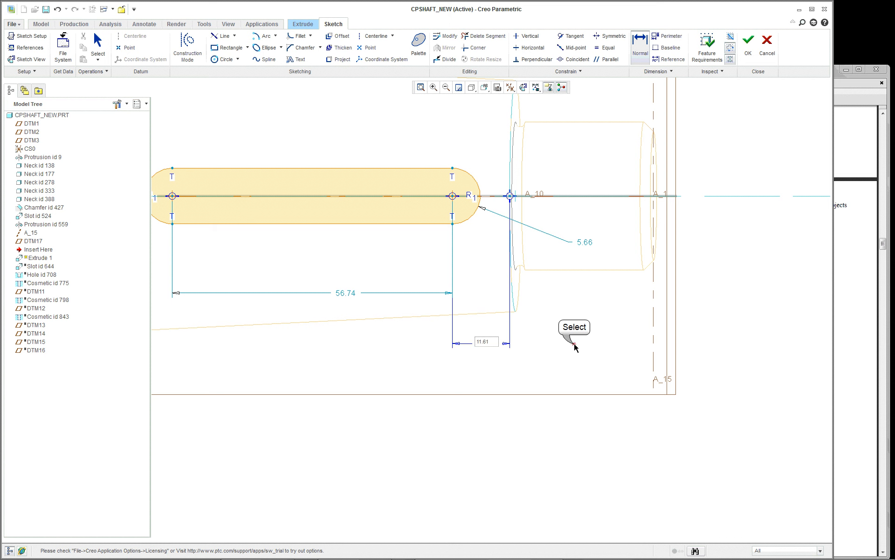
pyautogui.press('Return')
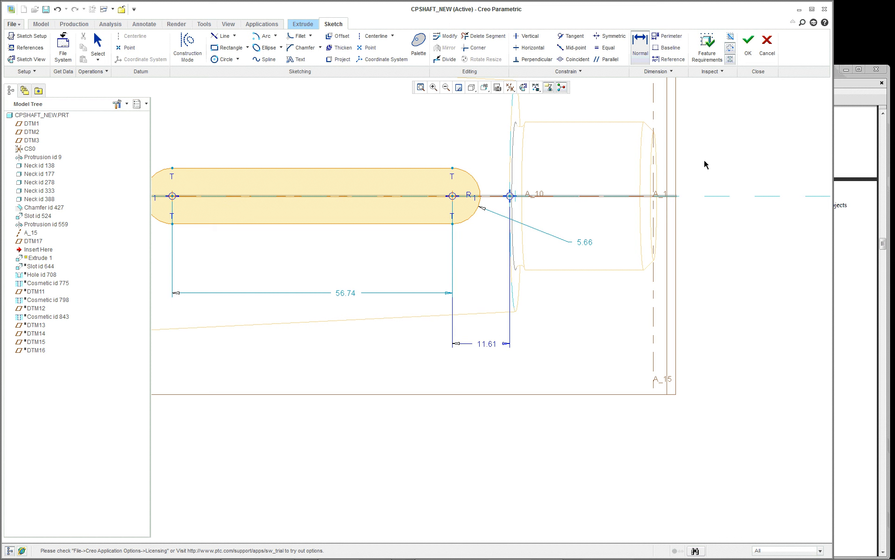
# Delete the dimension between the slot's nearest arc centre and the sketch point
pyautogui.scroll(-1, 586, 179)
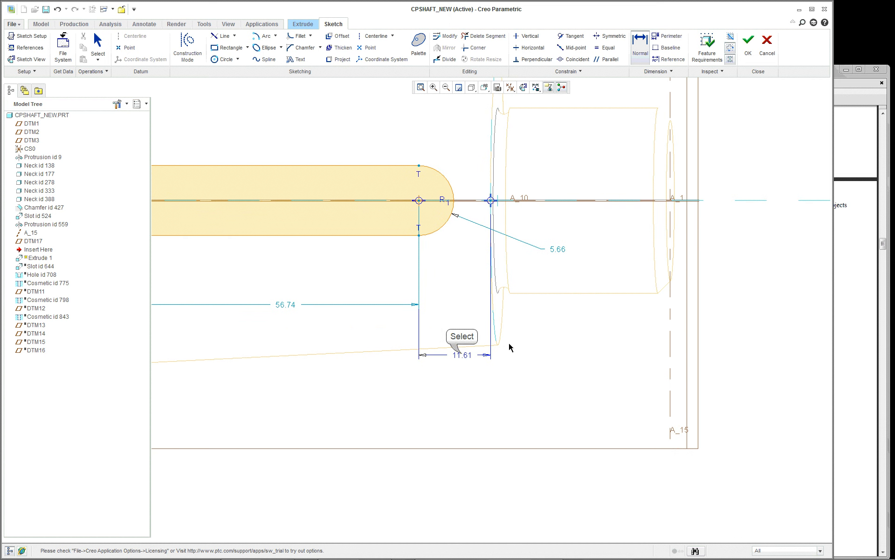
pyautogui.click(469, 359)
pyautogui.rightClick(568, 365)
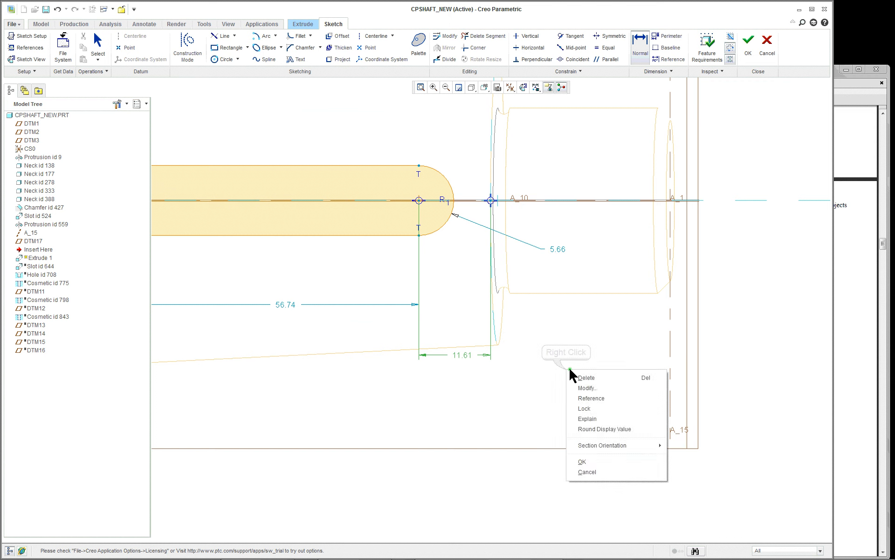
pyautogui.click(579, 377)
pyautogui.click(461, 321)
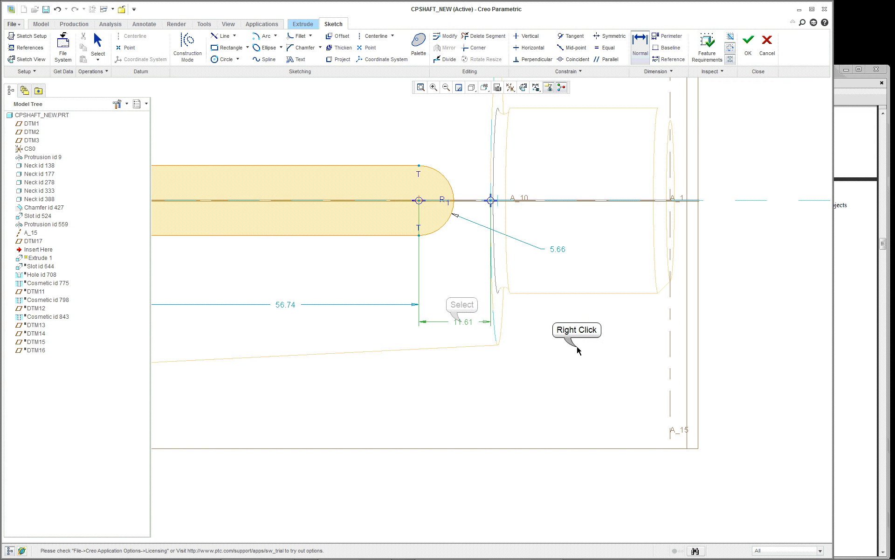
pyautogui.rightClick(578, 347)
pyautogui.click(565, 367)
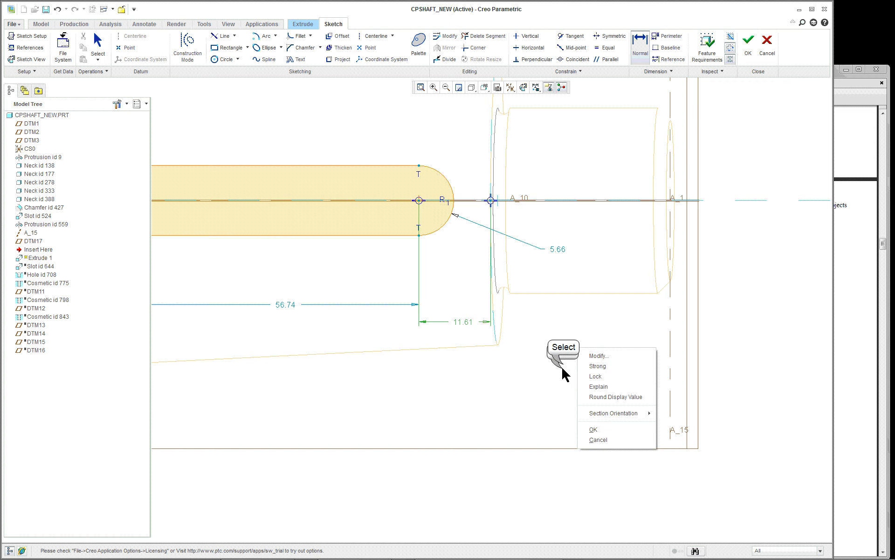
pyautogui.rightClick(553, 332)
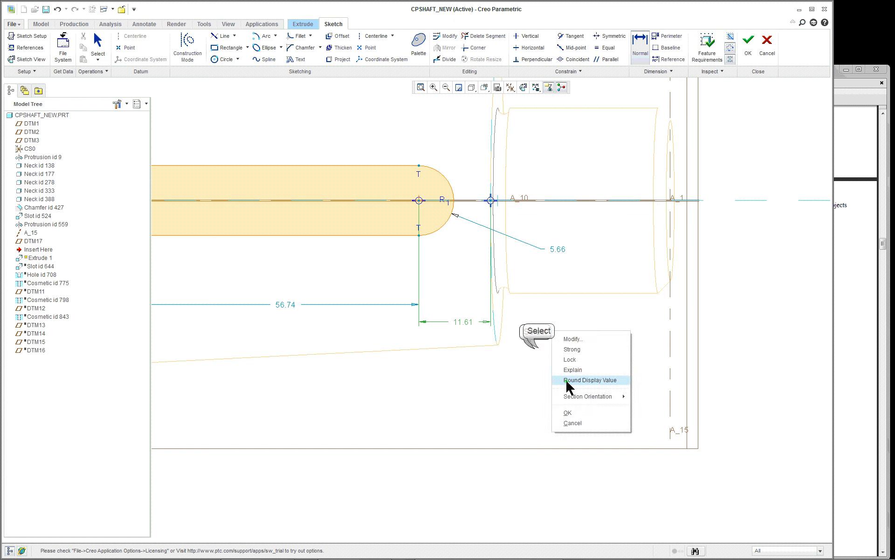
pyautogui.click(543, 371)
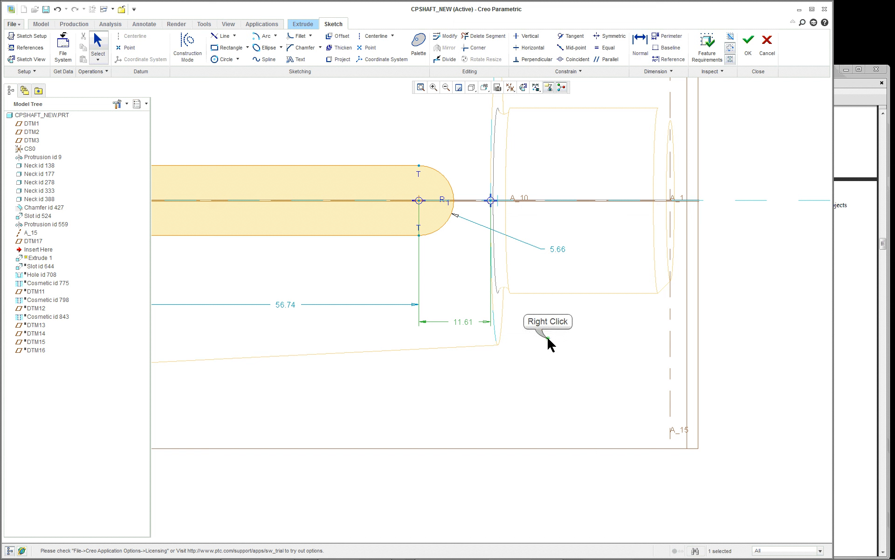
pyautogui.rightClick(547, 338)
pyautogui.click(541, 346)
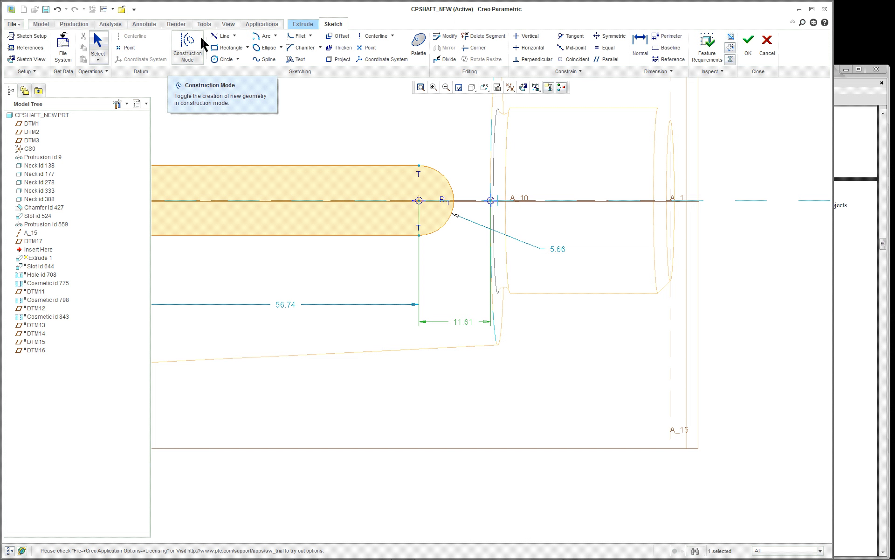
# Try again to dimension from the edge of the slot's nearest rounded end to the sketch point, placing it above the slot
pyautogui.click(640, 40)
pyautogui.click(456, 213)
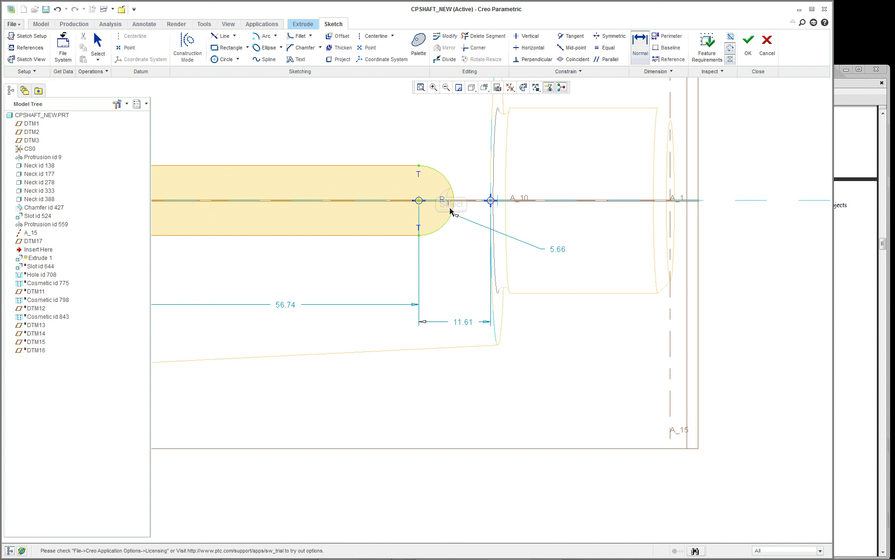
pyautogui.click(451, 188)
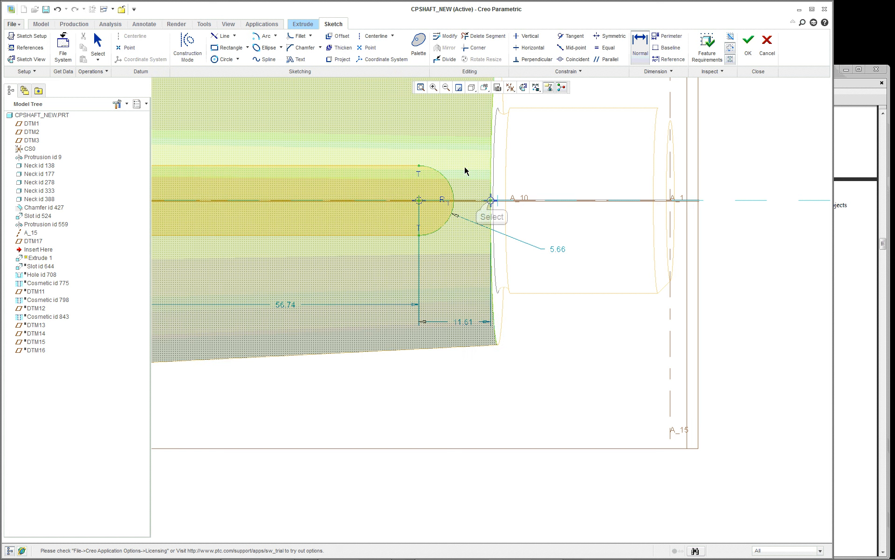
pyautogui.middleClick(463, 141)
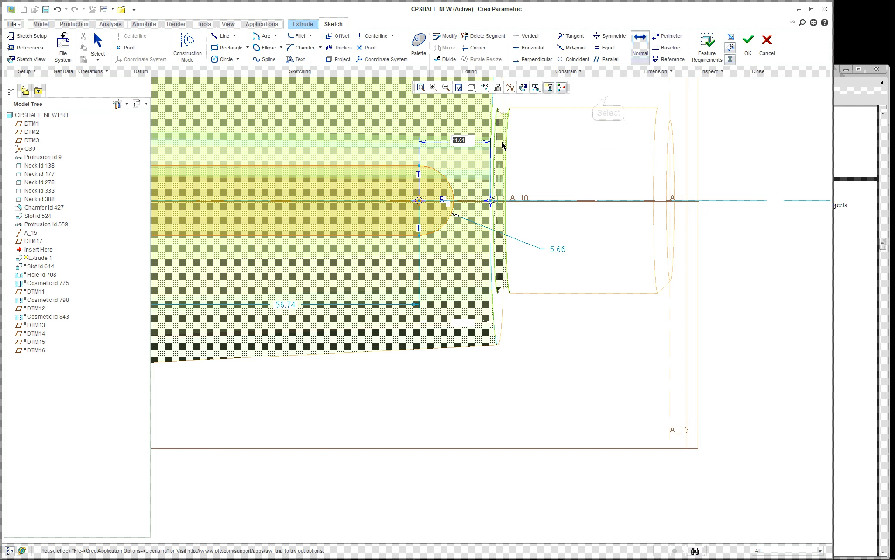
pyautogui.middleClick(607, 95)
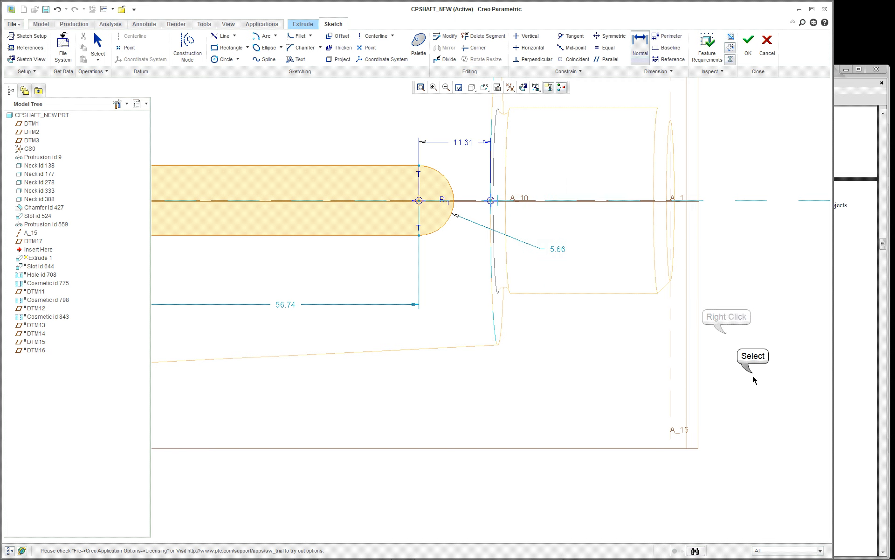
pyautogui.rightClick(726, 346)
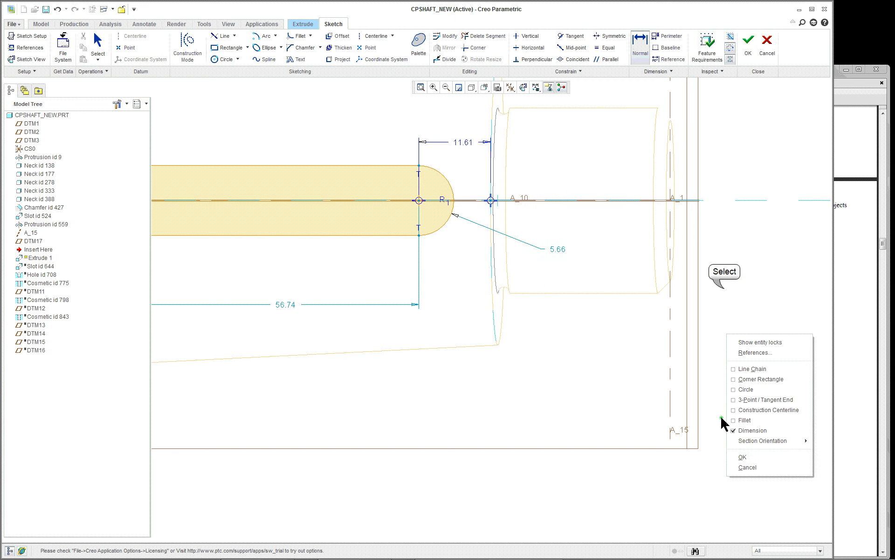
pyautogui.click(719, 298)
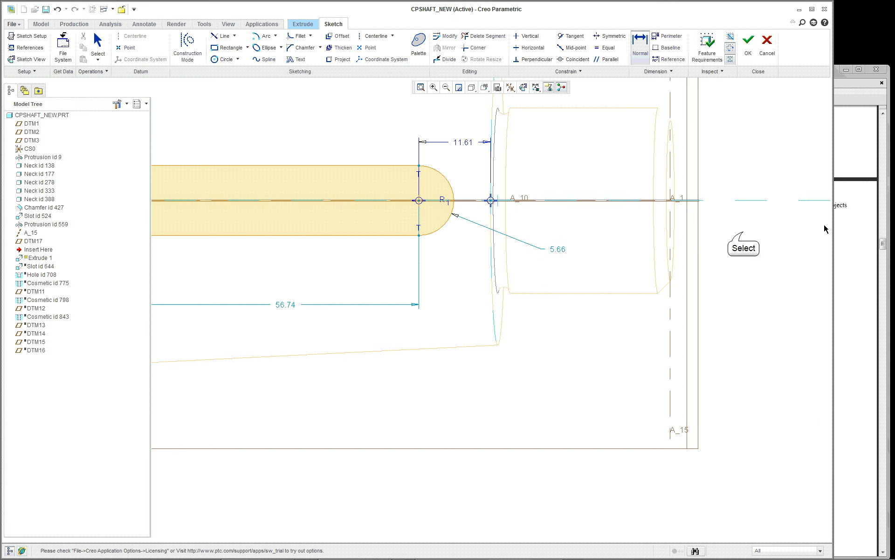
# Place a construction point at the midpoint of the slot's nearest end arc, where it crosses the centreline
pyautogui.scroll(-1, 385, 133)
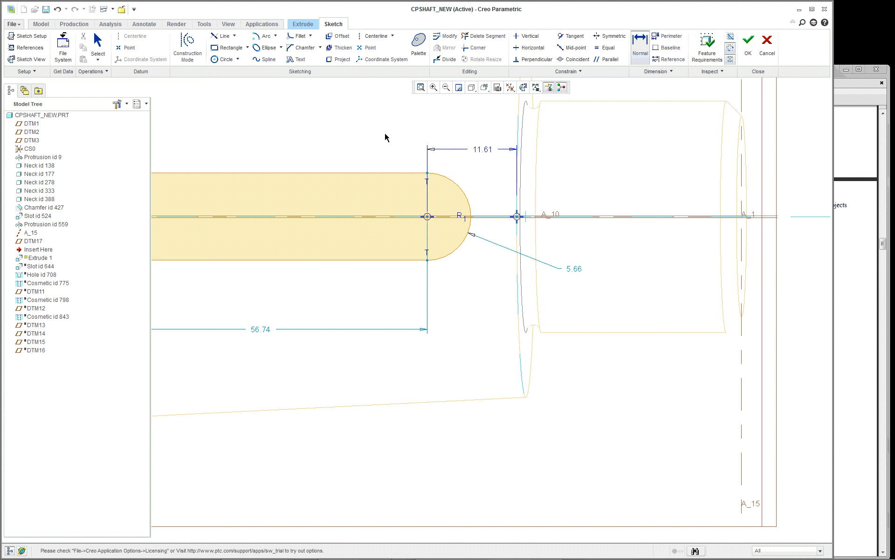
pyautogui.click(368, 48)
pyautogui.click(376, 194)
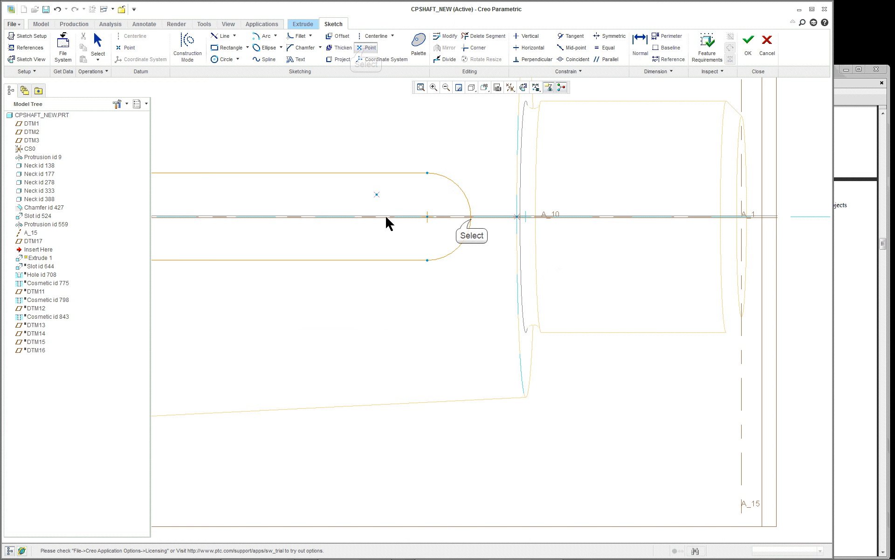
pyautogui.click(471, 216)
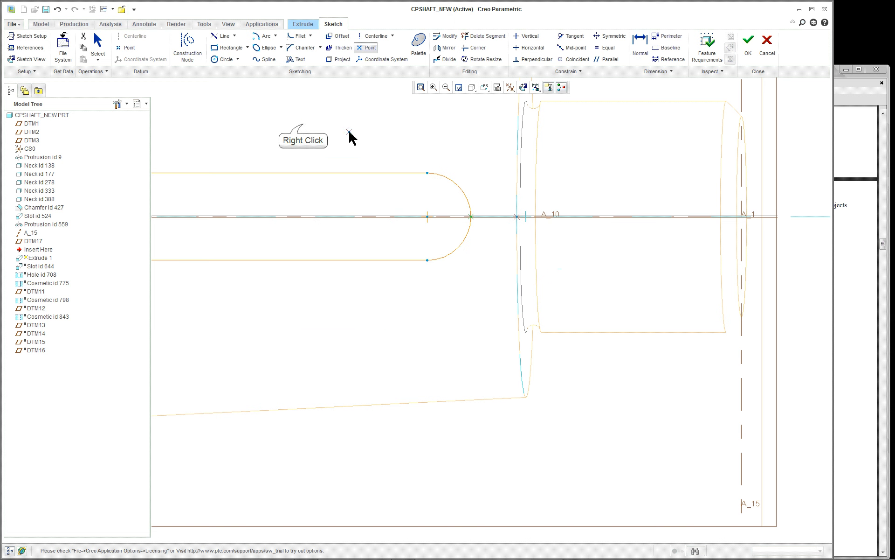
pyautogui.middleClick(303, 124)
pyautogui.rightClick(303, 125)
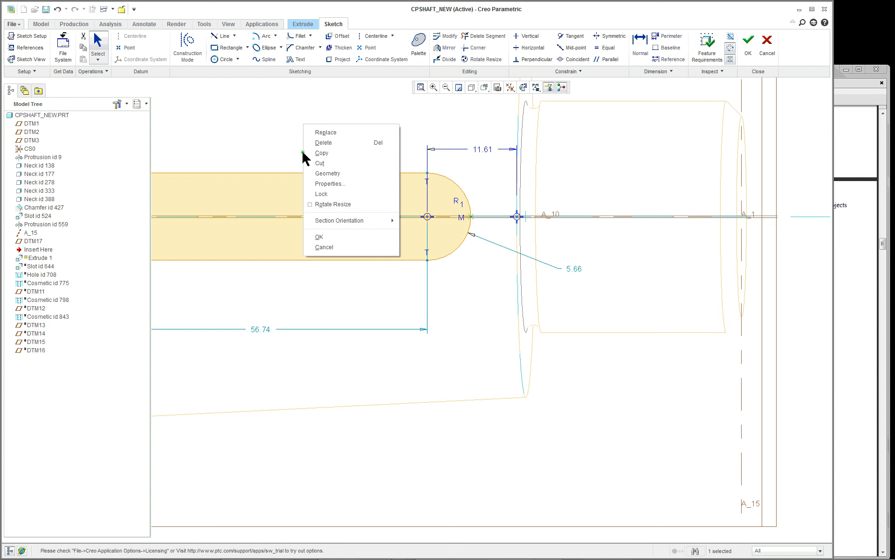
pyautogui.click(275, 122)
pyautogui.rightClick(774, 509)
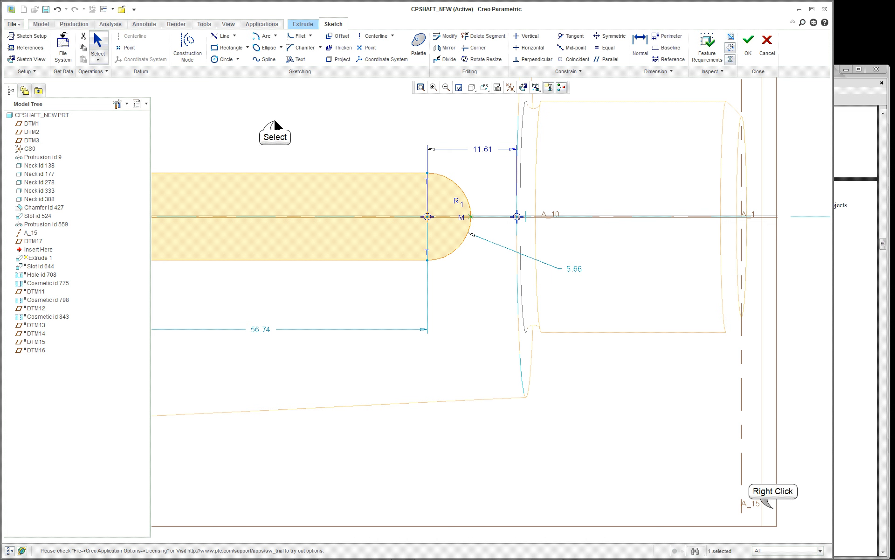
pyautogui.click(773, 508)
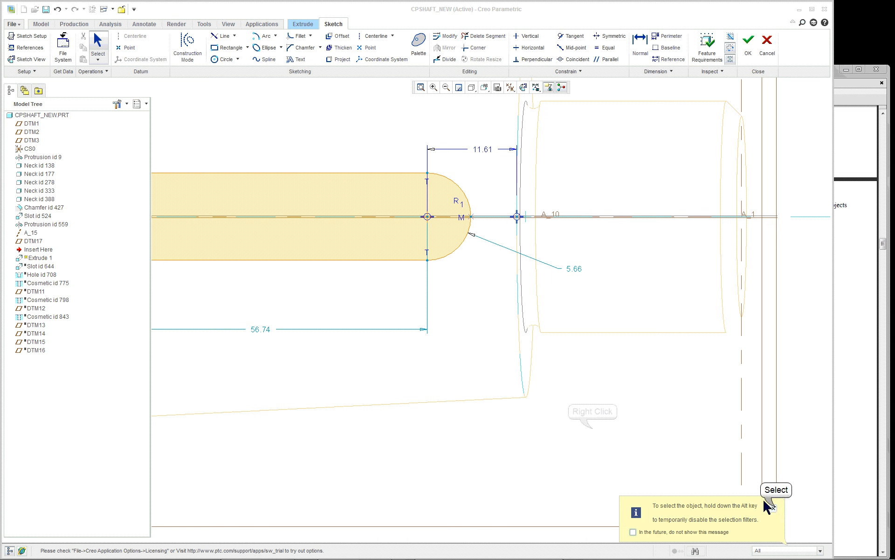
# Dimension the distance from the arc's midpoint to the sketch point at the end of the taper, placing it below the slot
pyautogui.rightClick(593, 429)
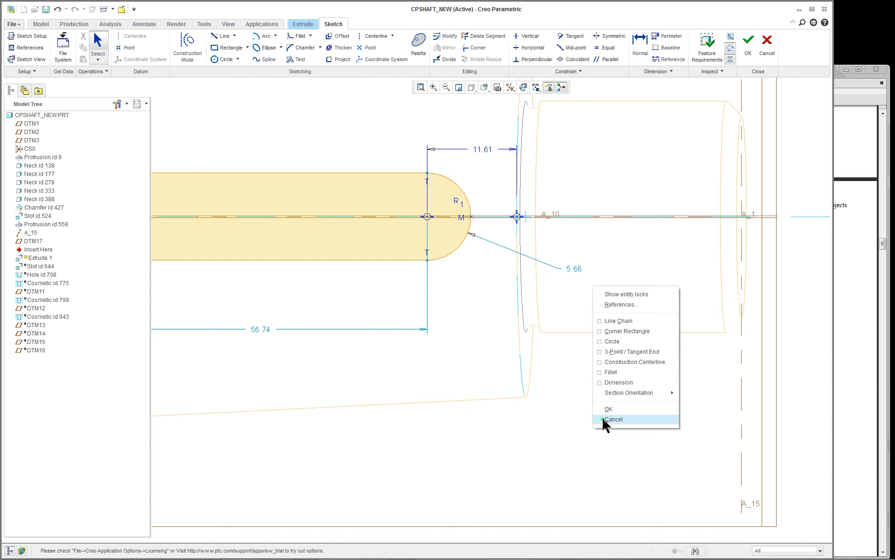
pyautogui.click(619, 383)
pyautogui.click(472, 218)
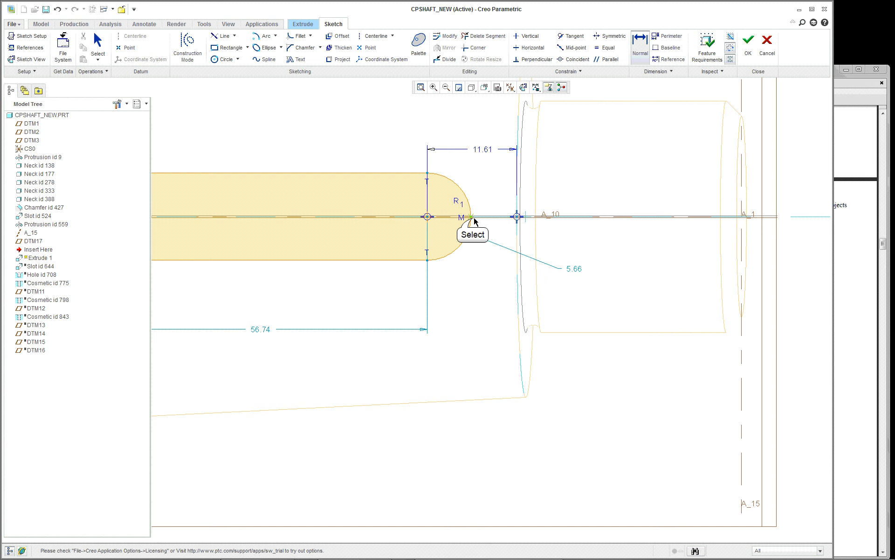
pyautogui.click(516, 217)
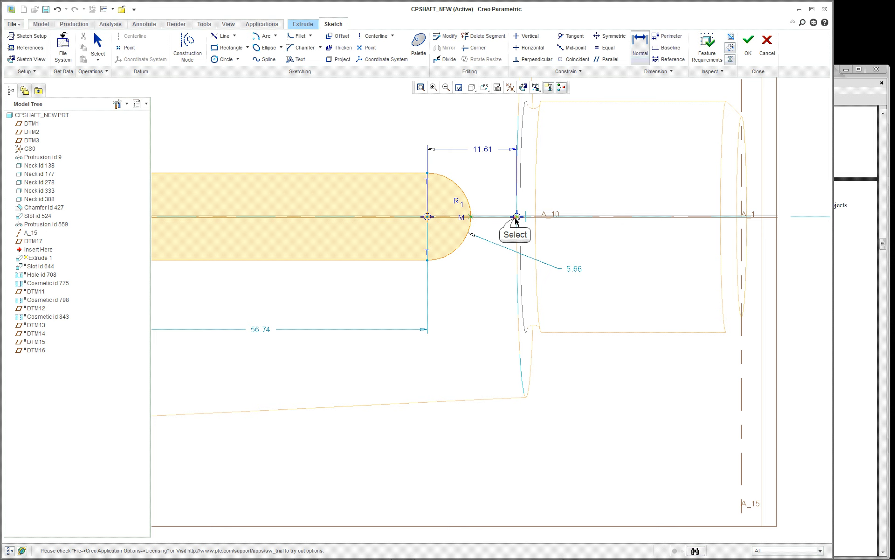
pyautogui.middleClick(488, 292)
pyautogui.click(596, 393)
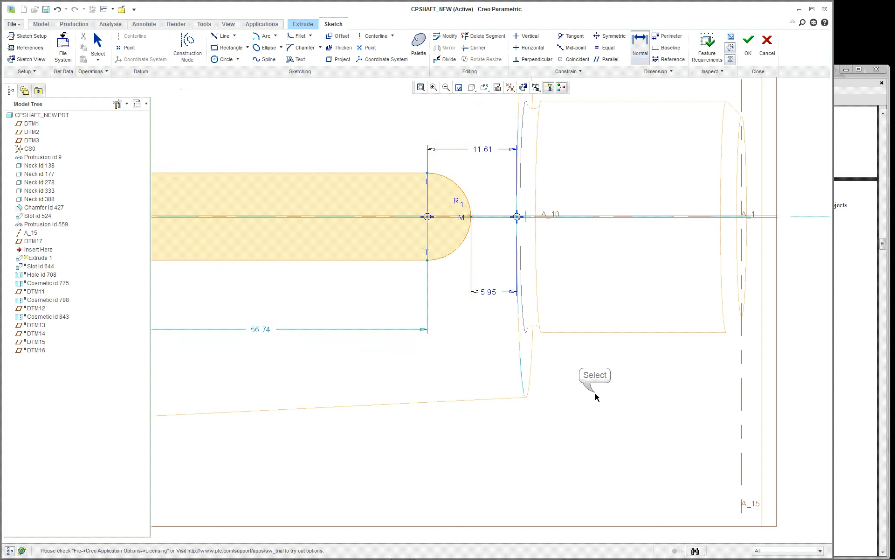
# Add a radius dimension to the slot's nearest rounded end, placing it below and outside the taper
pyautogui.scroll(-1, 590, 397)
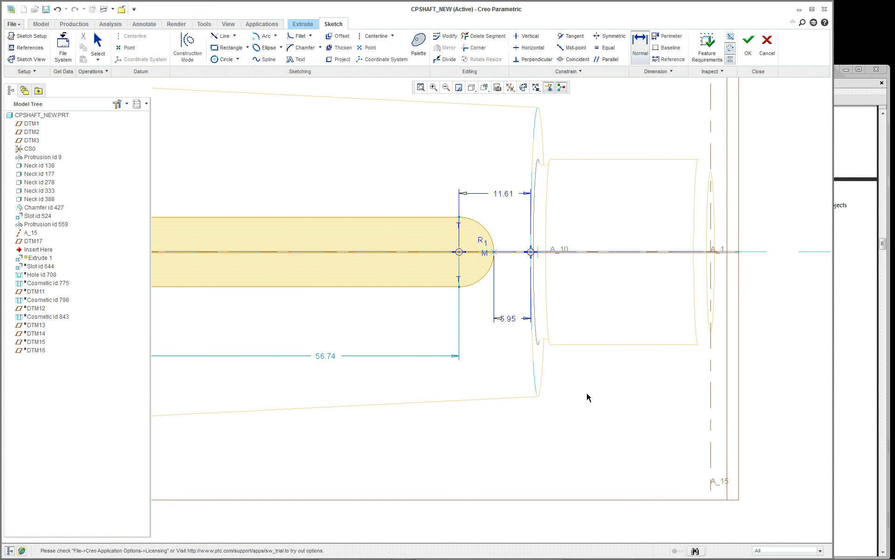
pyautogui.scroll(-2, 587, 394)
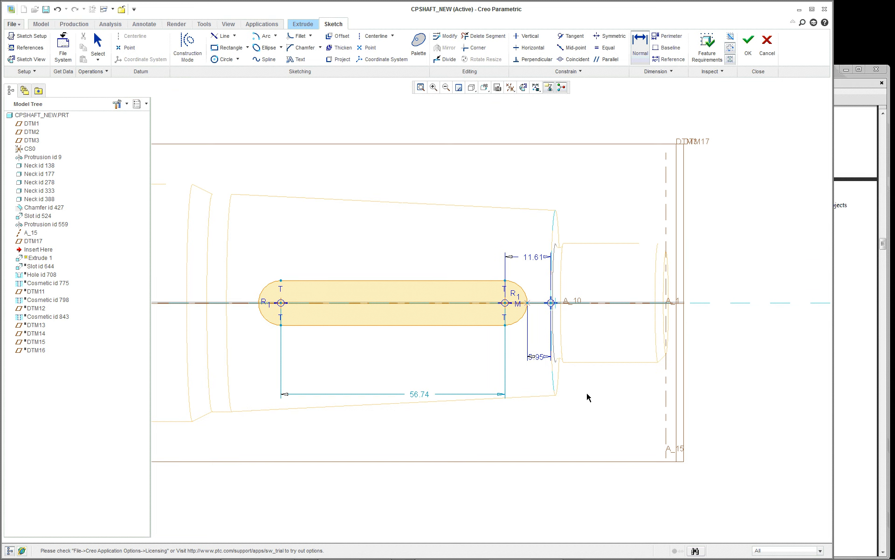
pyautogui.scroll(1, 587, 393)
pyautogui.rightClick(576, 407)
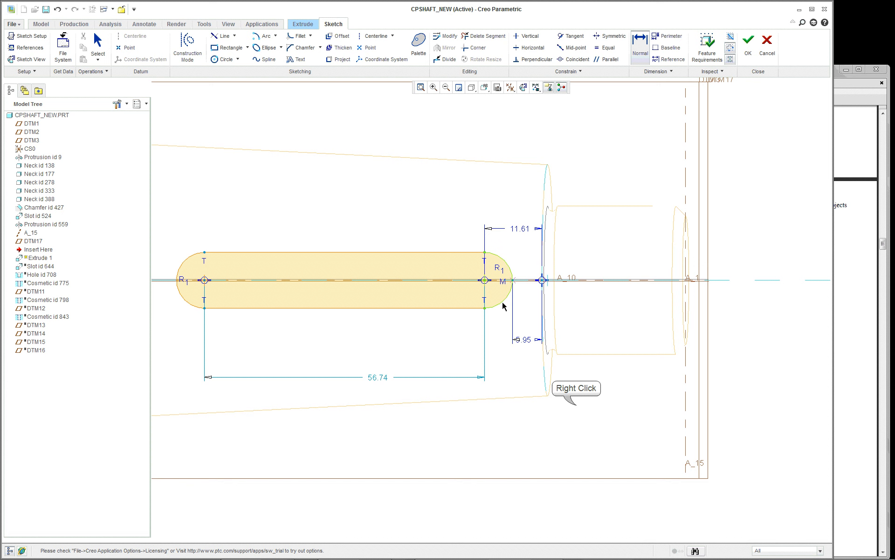
pyautogui.rightClick(577, 405)
pyautogui.click(528, 439)
pyautogui.middleClick(578, 396)
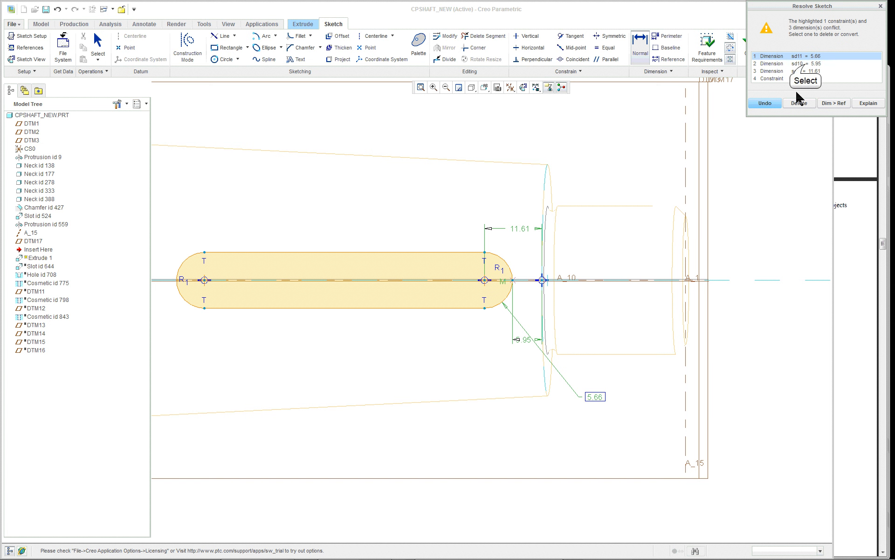
# Resolve the sketch conflict by deleting the 11.61 arc-centre dimension, keeping the radius and end-distance dimensions
pyautogui.click(807, 64)
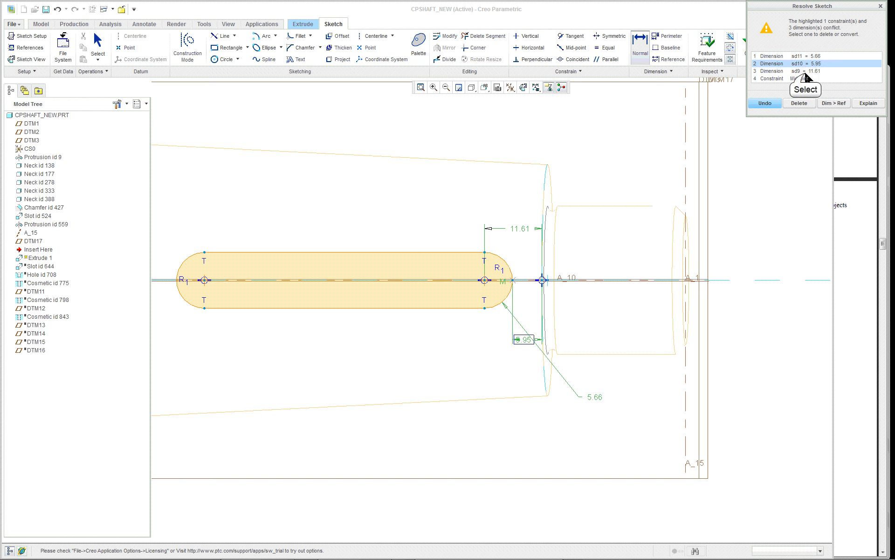
pyautogui.click(807, 71)
pyautogui.click(809, 56)
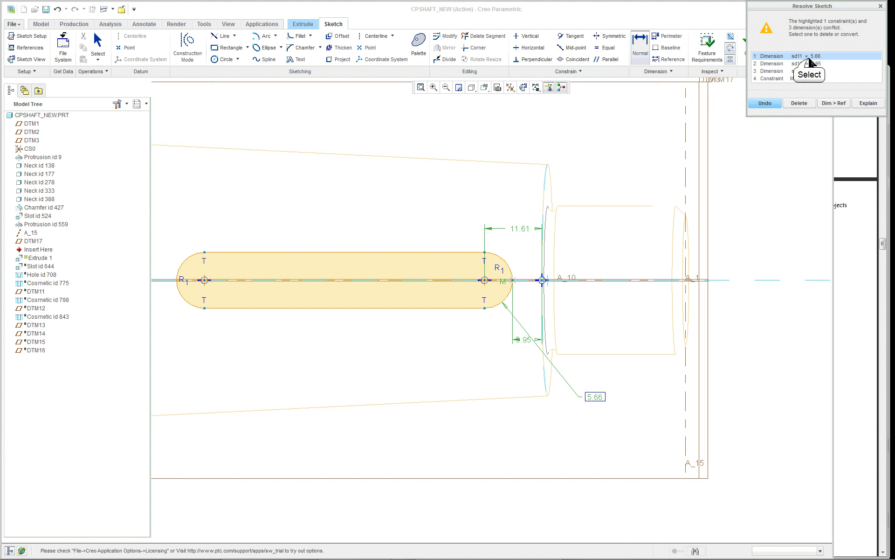
pyautogui.click(810, 63)
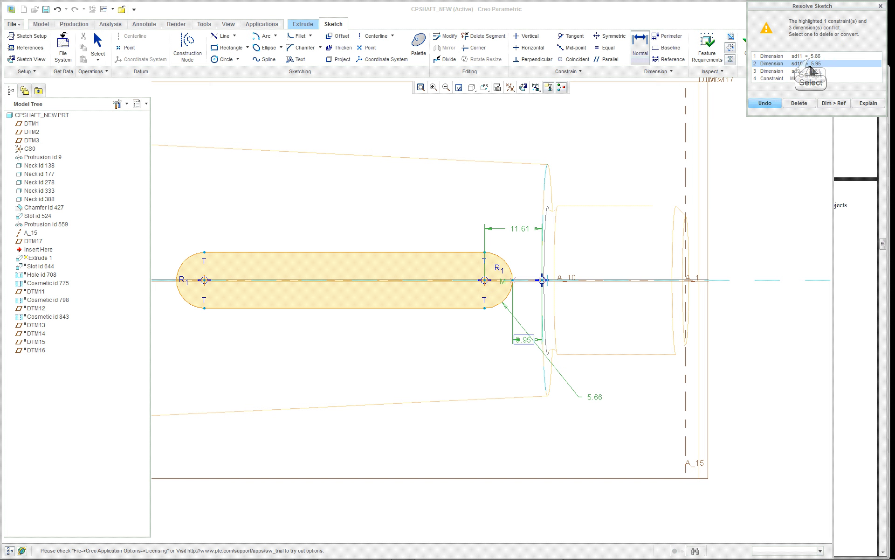
pyautogui.click(810, 58)
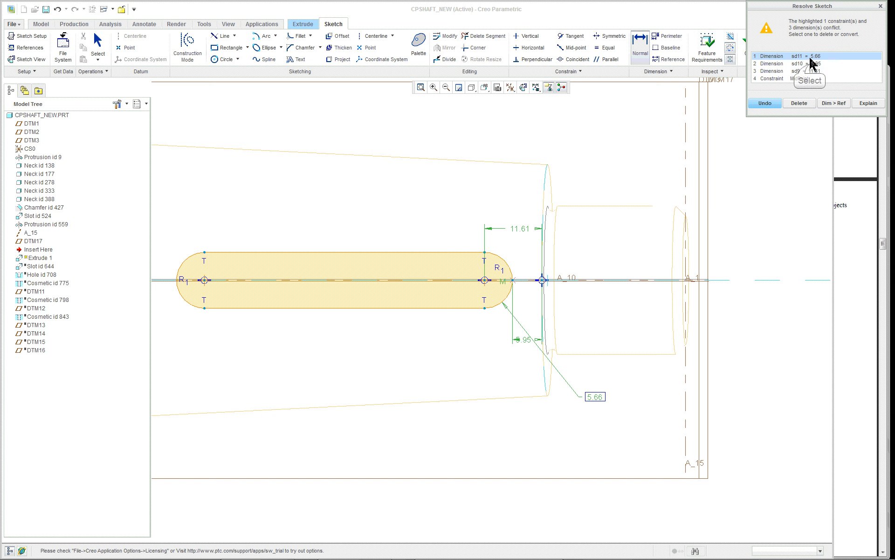
pyautogui.click(809, 64)
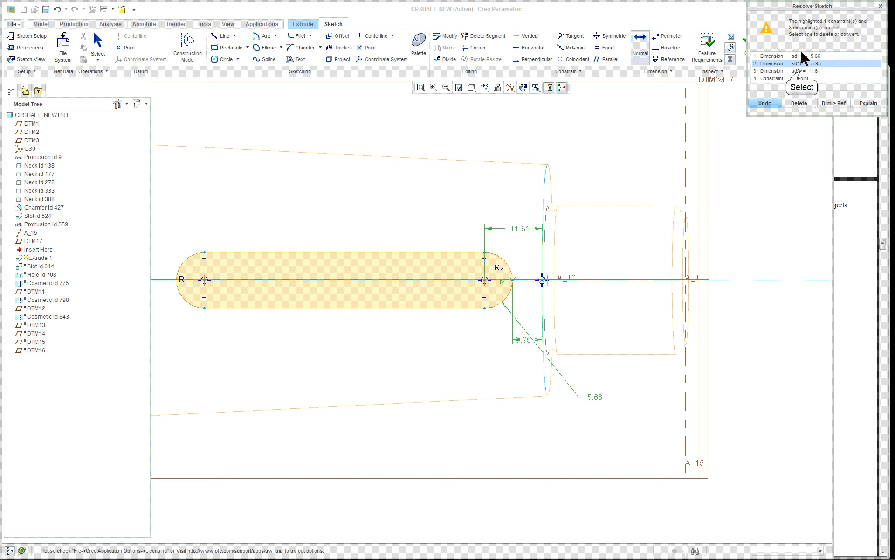
pyautogui.click(803, 71)
pyautogui.click(798, 102)
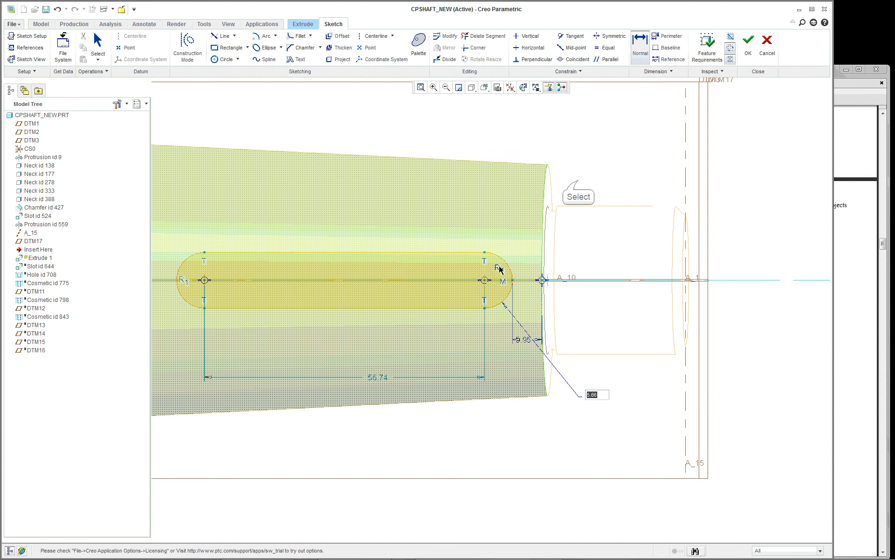
pyautogui.click(578, 181)
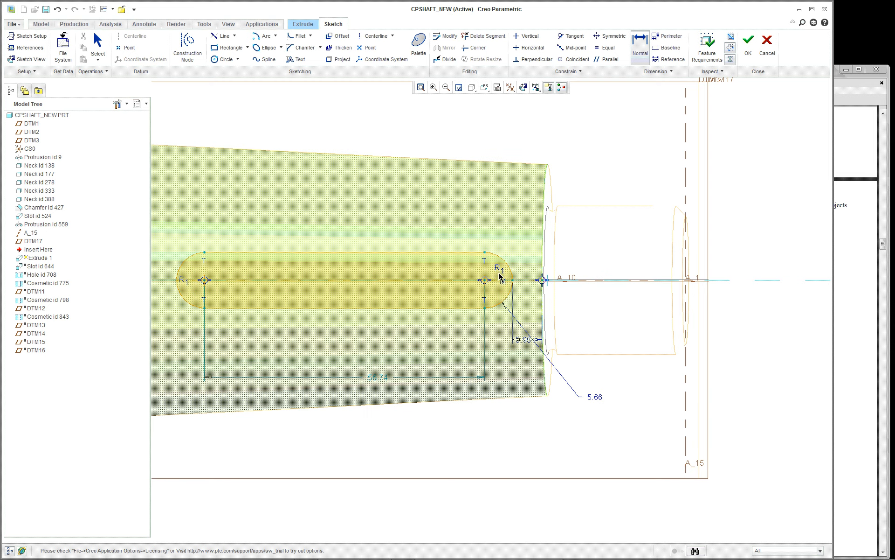
pyautogui.doubleClick(568, 181)
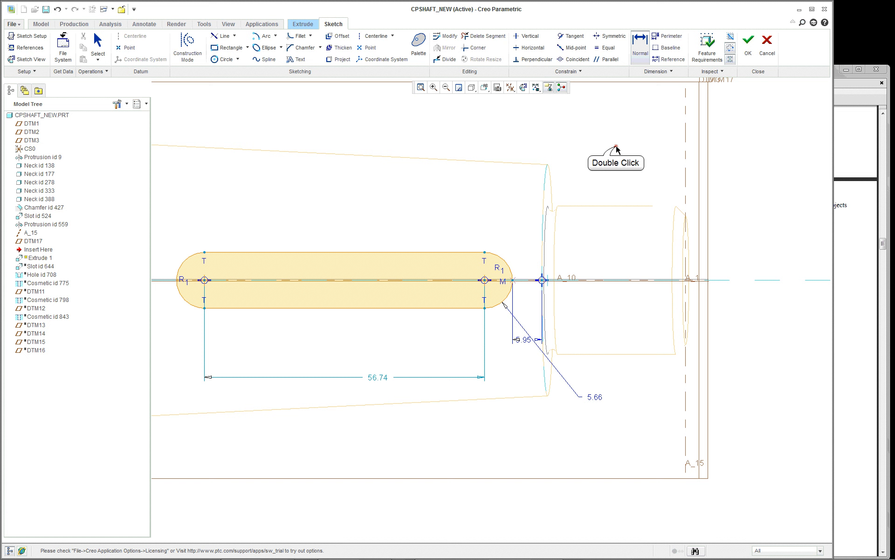
# Leave dimensioning, select the slot's equal-radius constraint to check it, and accept the completed keyway sketch
pyautogui.middleClick(731, 155)
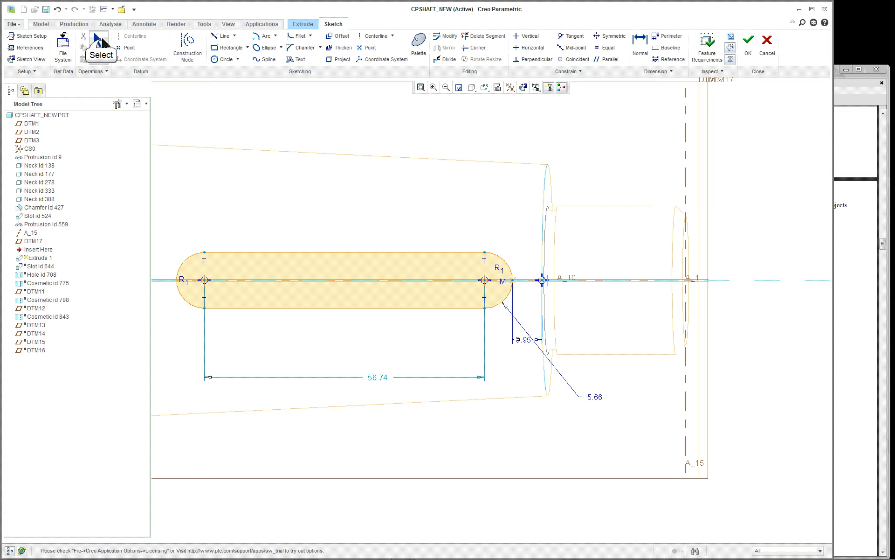
pyautogui.click(500, 272)
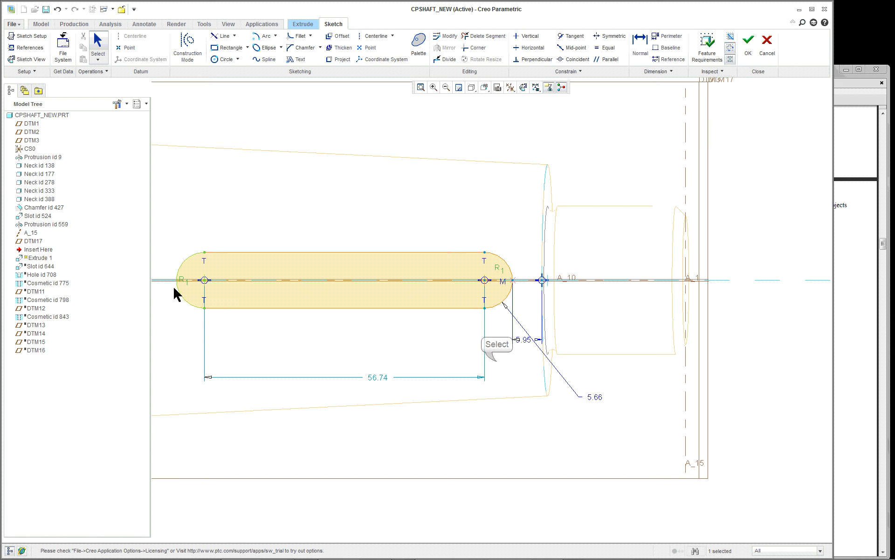
pyautogui.click(483, 359)
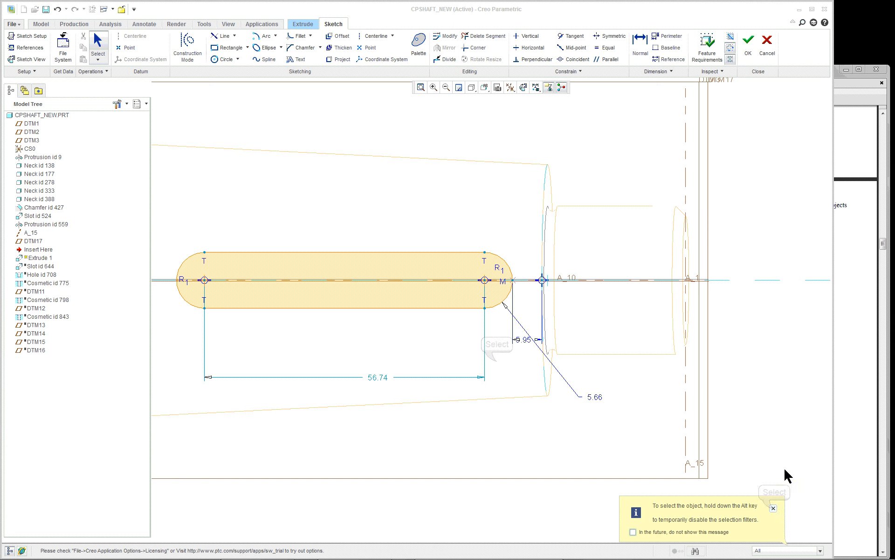
pyautogui.click(773, 509)
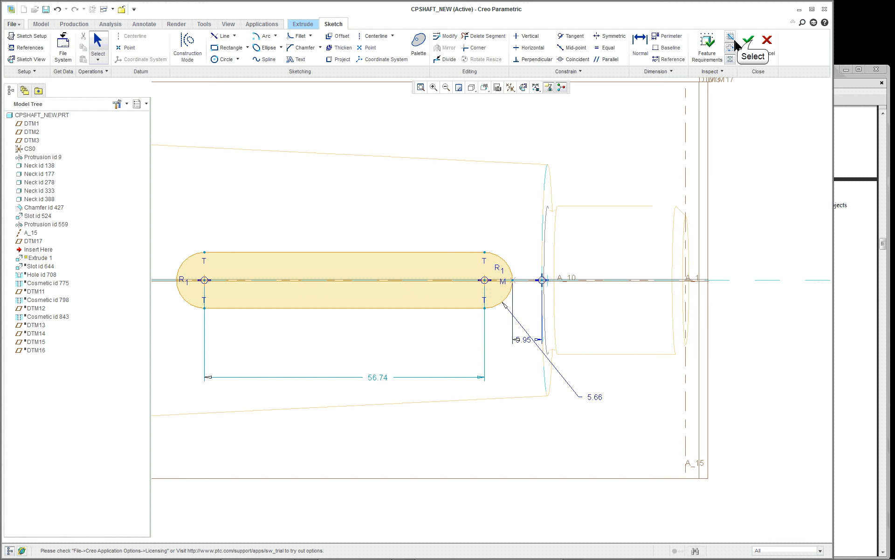
pyautogui.click(750, 42)
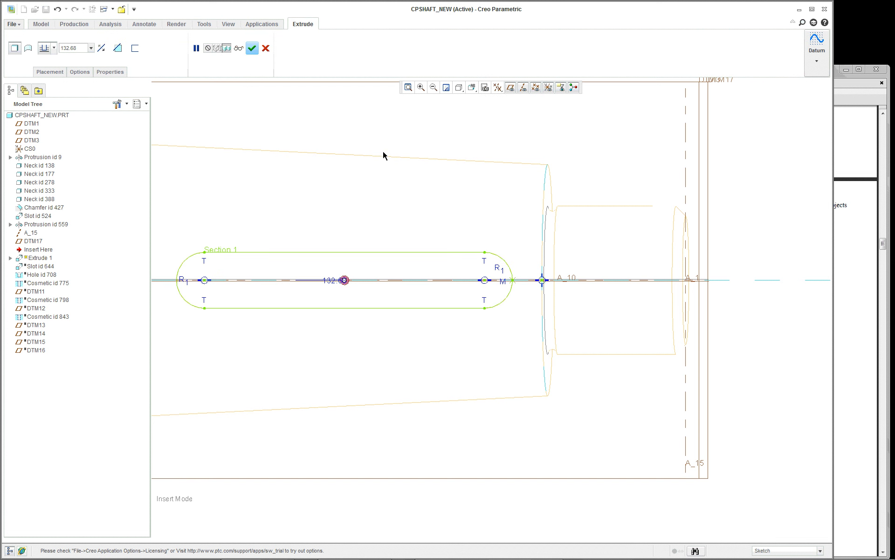
# Display the shaft shaded with edges and turn it to show the extrude on the tapered end
pyautogui.click(458, 87)
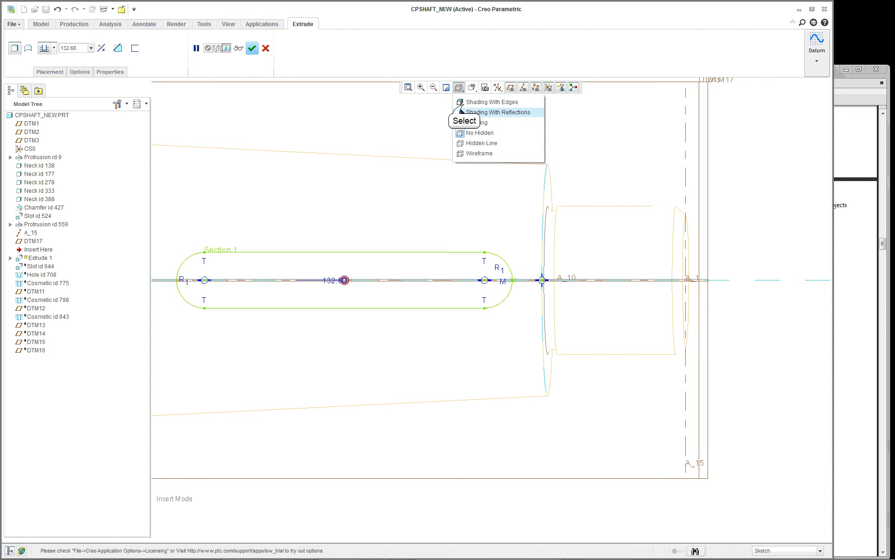
pyautogui.click(463, 103)
pyautogui.scroll(4, 426, 229)
pyautogui.moveTo(426, 232); pyautogui.dragTo(416, 205, button='middle')
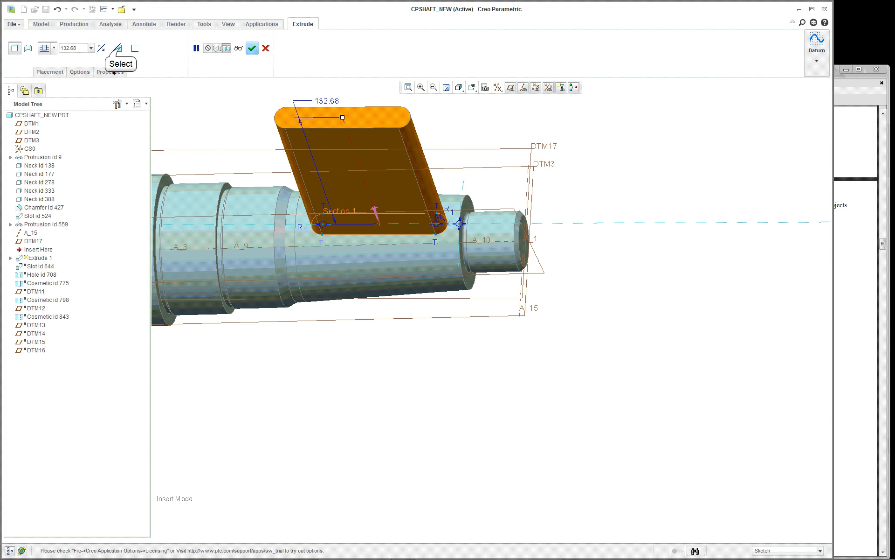
# Set the extrude to remove material, cut the slot into the taper 17.60 deep, and complete the feature
pyautogui.click(118, 48)
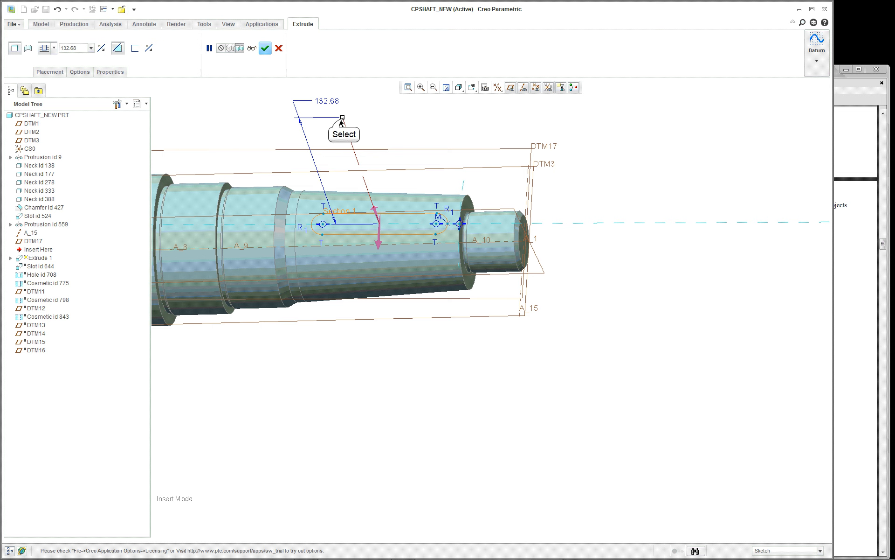
pyautogui.moveTo(344, 120); pyautogui.dragTo(371, 201)
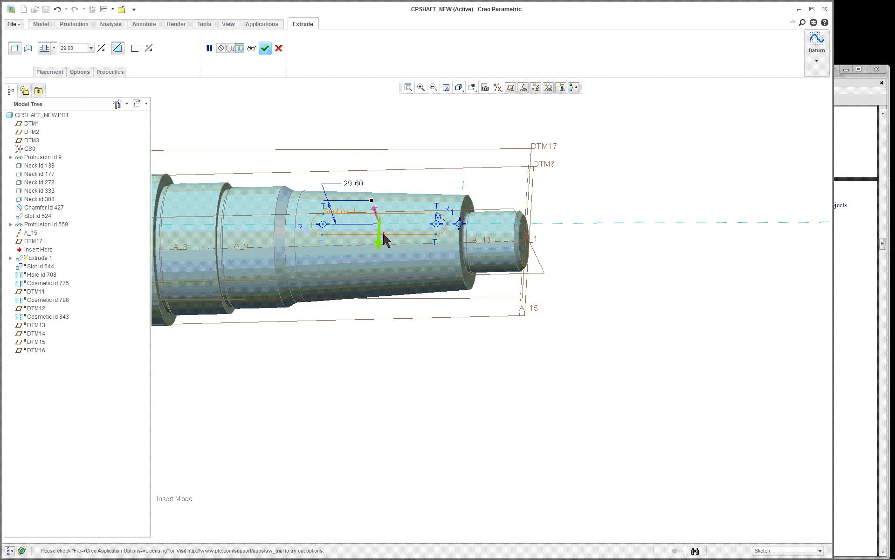
pyautogui.click(384, 239)
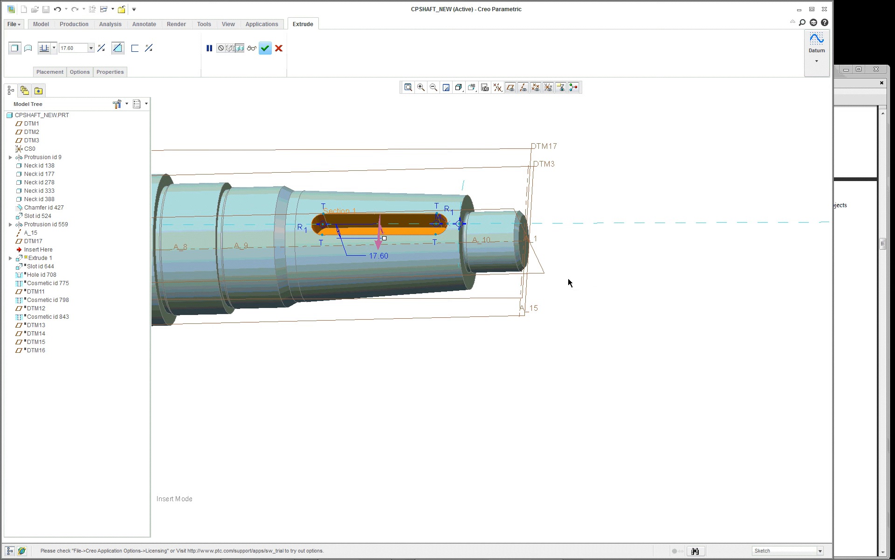
pyautogui.scroll(5, 304, 227)
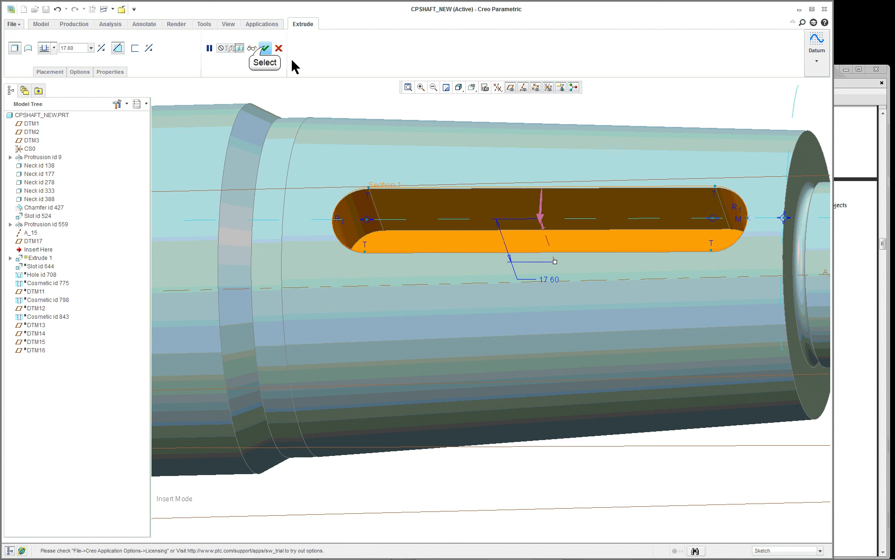
pyautogui.click(266, 48)
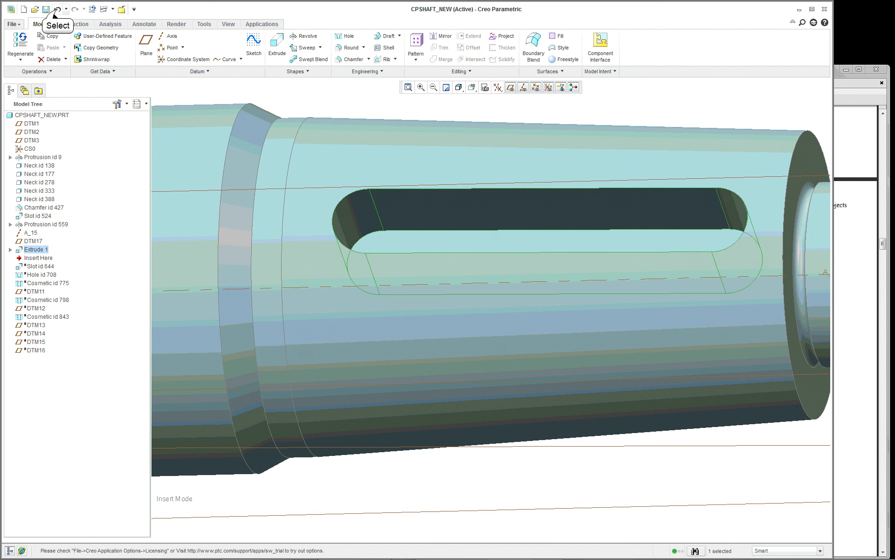
# Undo the keyway extrude and the datum plane DTM17
pyautogui.click(57, 9)
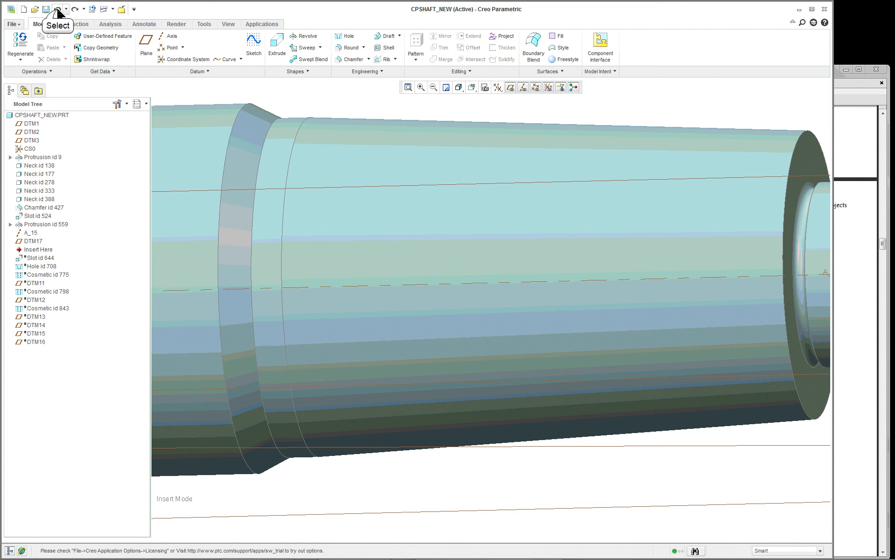
pyautogui.click(57, 9)
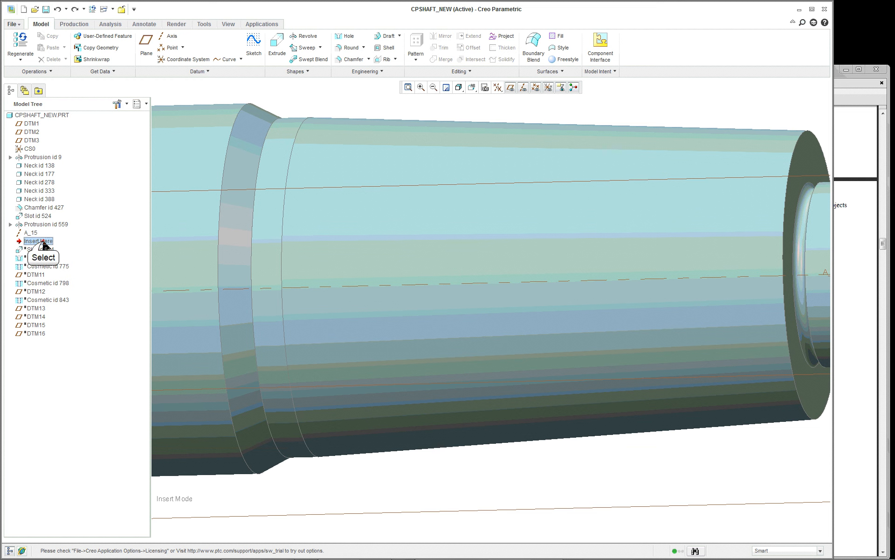
# Move the insertion point to just after Hole id 708 and resume Slot id 644
pyautogui.moveTo(44, 243); pyautogui.dragTo(45, 259)
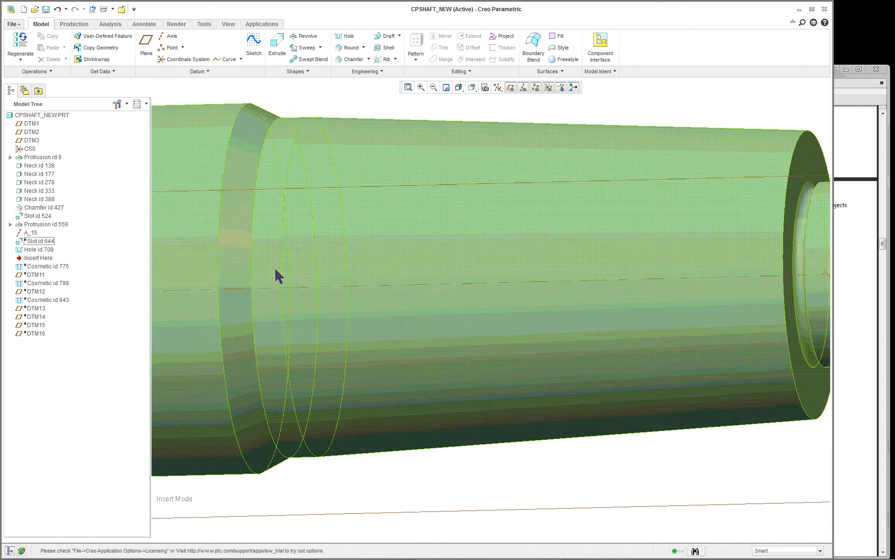
pyautogui.scroll(-8, 320, 270)
pyautogui.scroll(5, 167, 275)
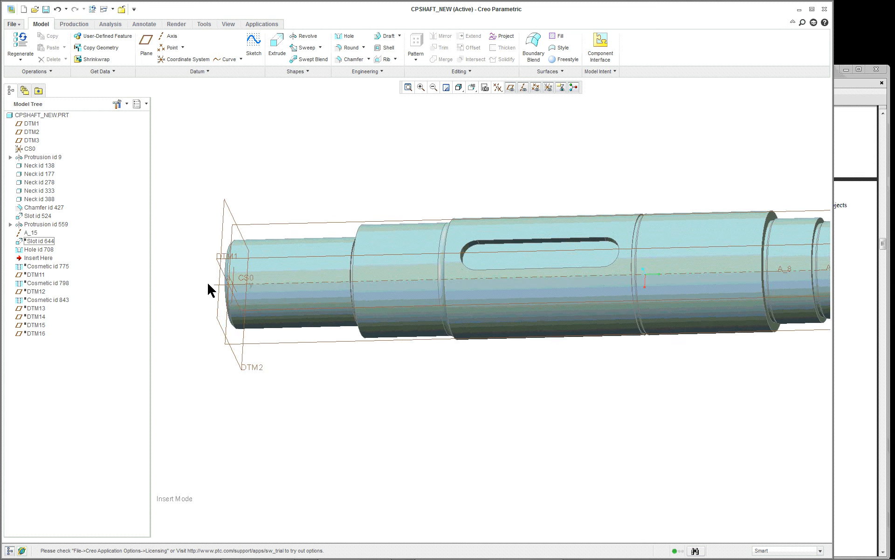
pyautogui.moveTo(208, 289); pyautogui.dragTo(277, 290, button='middle')
pyautogui.scroll(3, 418, 325)
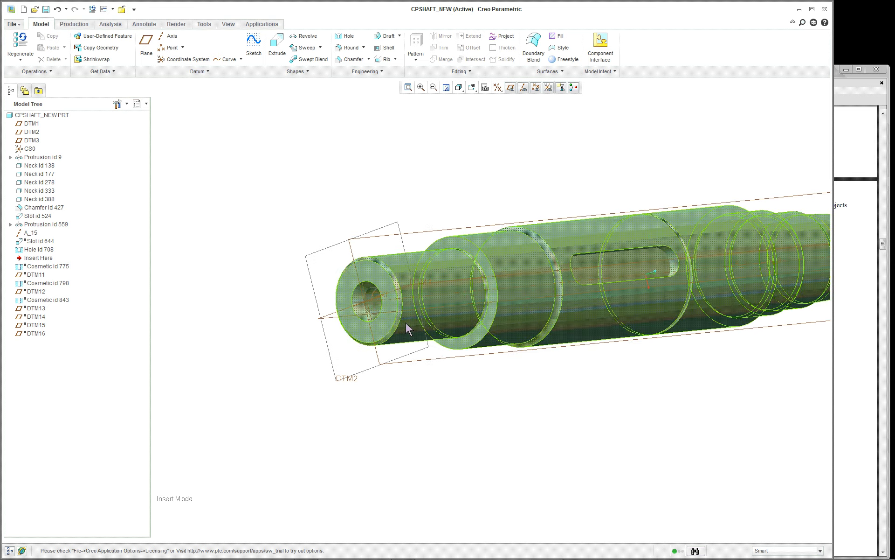
pyautogui.rightClick(50, 247)
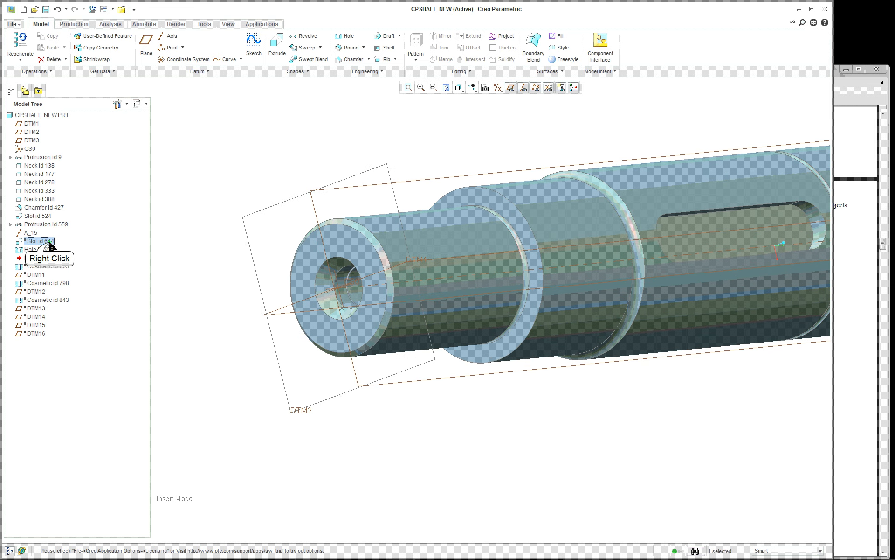
pyautogui.click(80, 280)
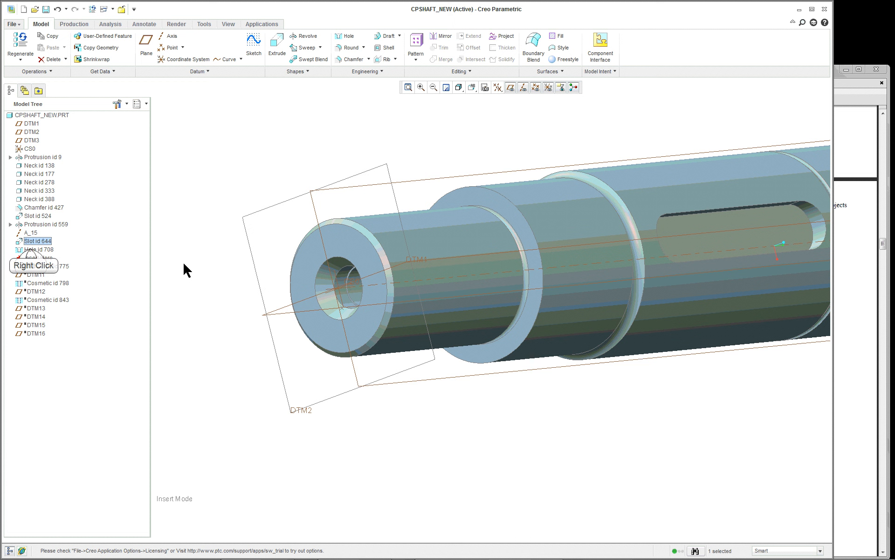
# Redefine Hole id 708 and open its sketched profile for editing
pyautogui.rightClick(32, 249)
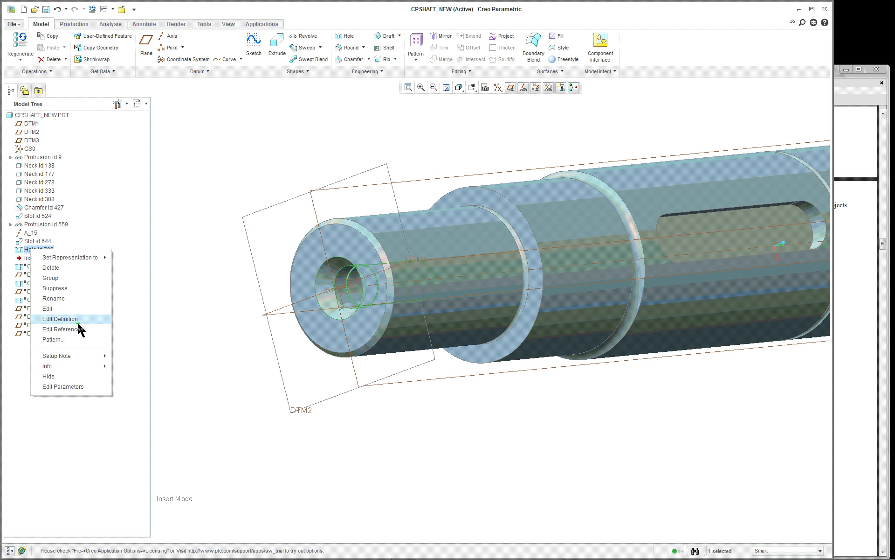
pyautogui.click(70, 320)
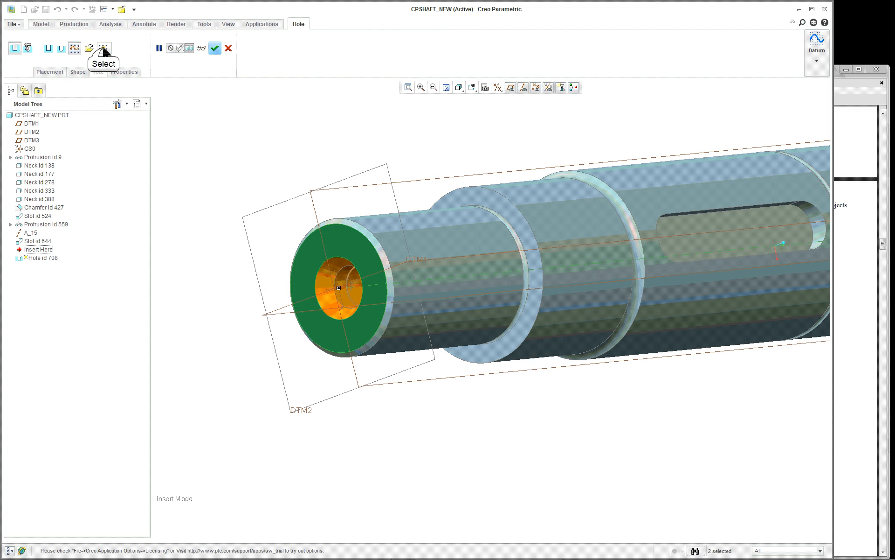
pyautogui.click(104, 48)
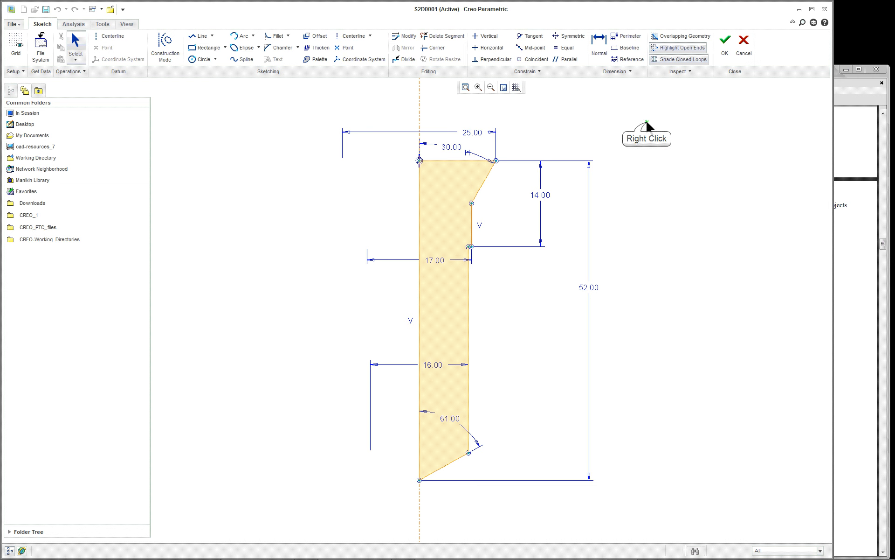
# Examine the centre hole's profile sketch, including its diameter, depth and angle dimensions and the axis of revolution
pyautogui.rightClick(646, 124)
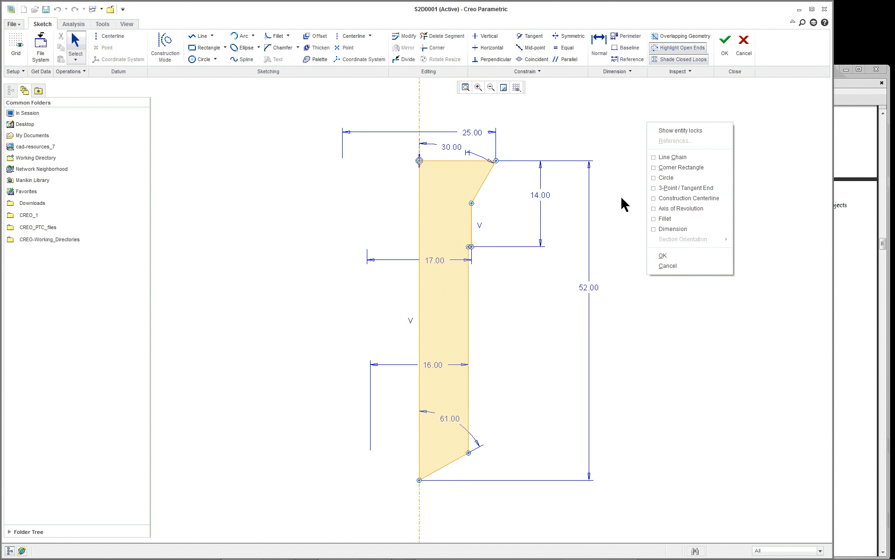
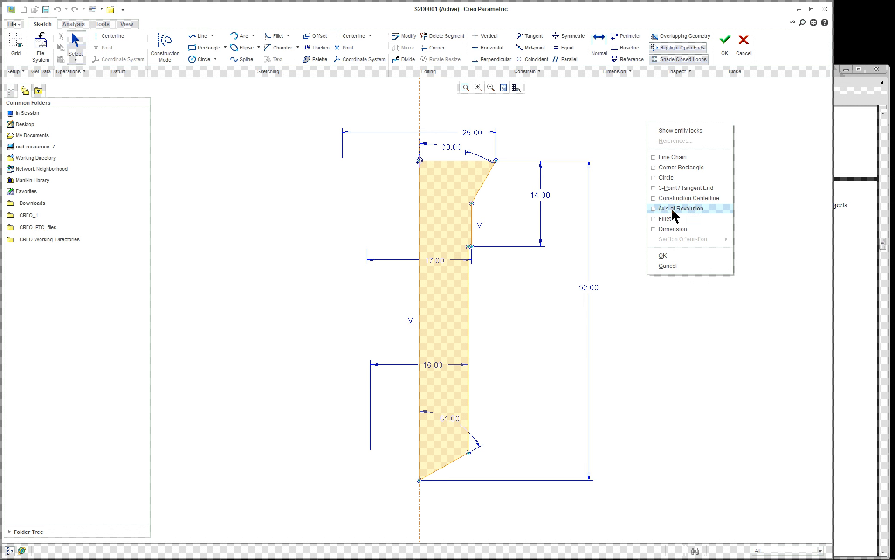
pyautogui.click(670, 339)
pyautogui.scroll(1, 418, 144)
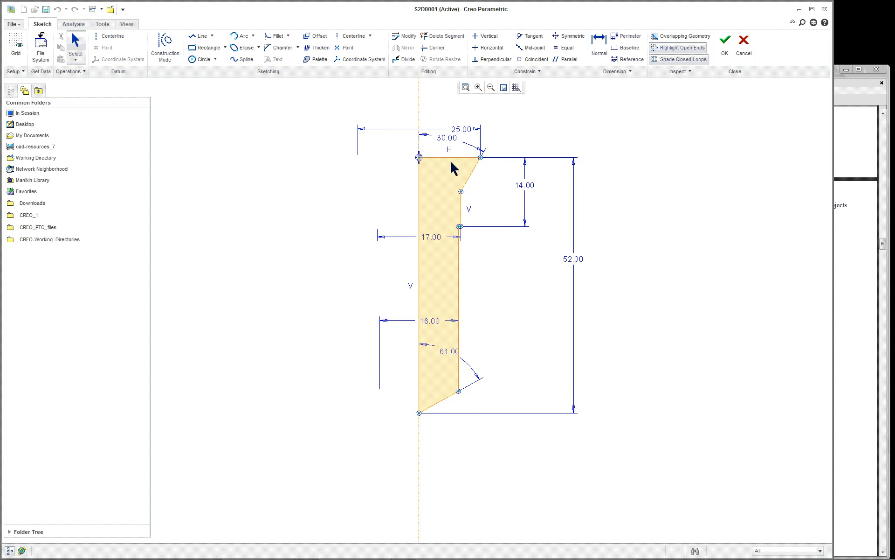
pyautogui.scroll(-3, 447, 212)
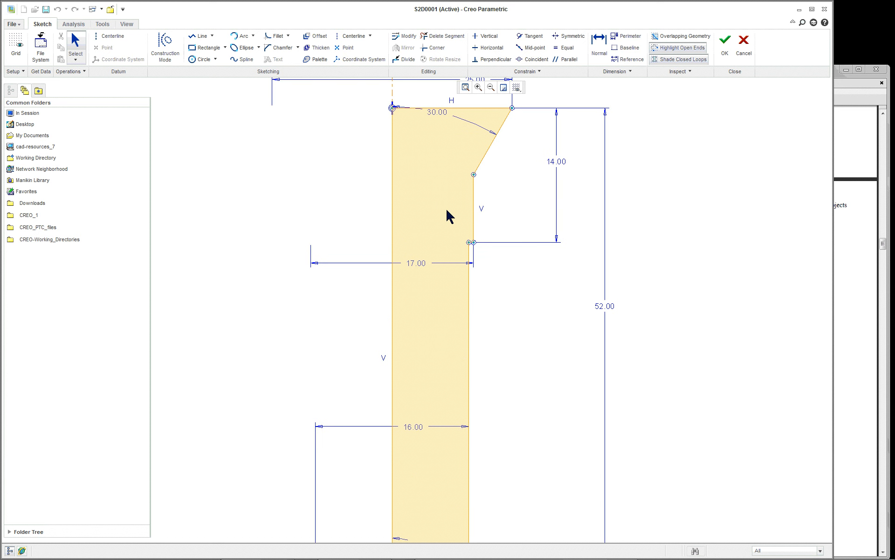
pyautogui.scroll(2, 481, 218)
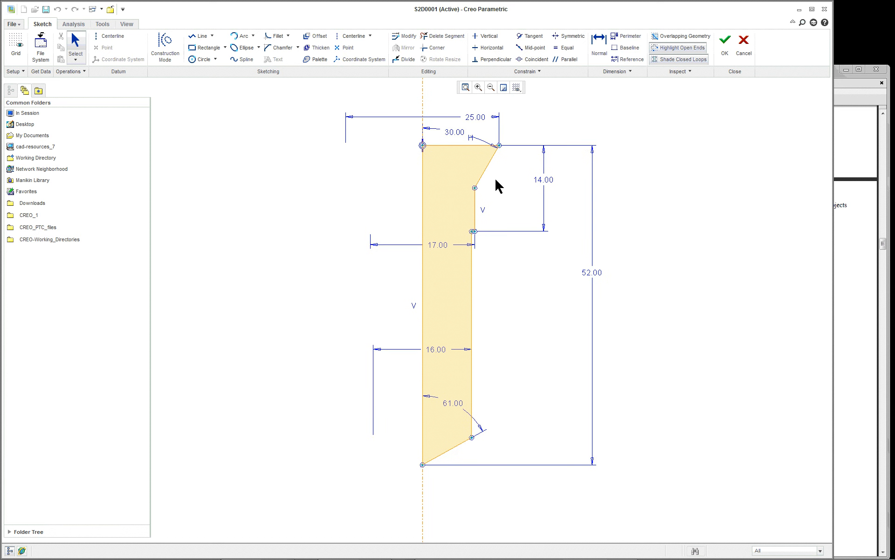
pyautogui.scroll(2, 524, 124)
pyautogui.scroll(-2, 536, 93)
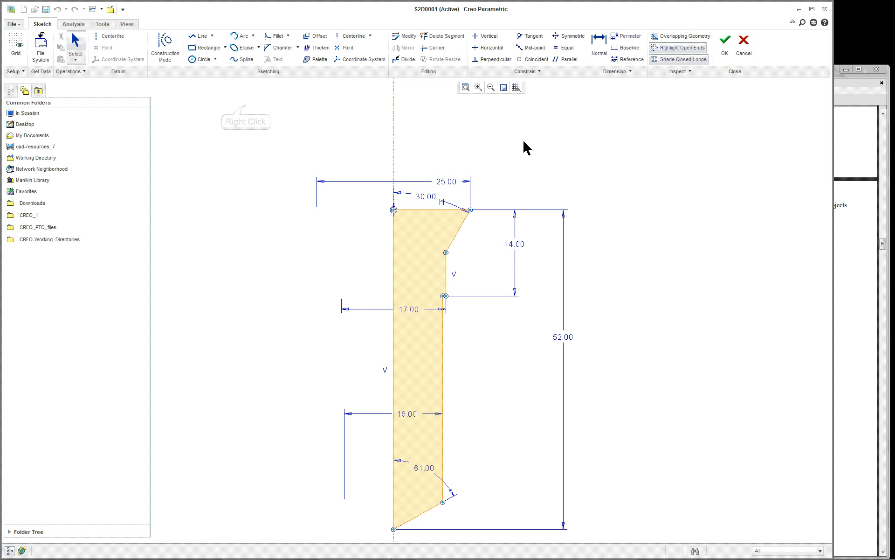
# Draw a construction centerline along the upper slanted edge and place a point where it crosses the vertical axis
pyautogui.rightClick(249, 108)
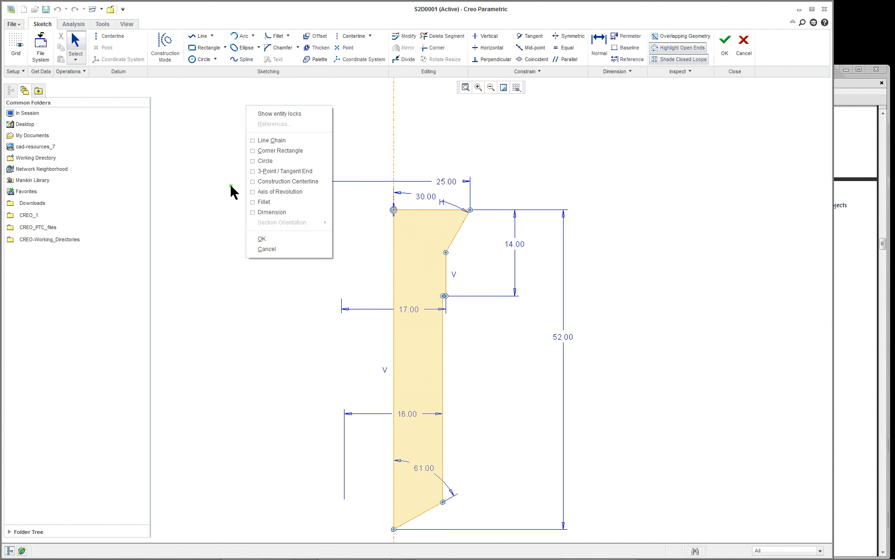
pyautogui.click(279, 181)
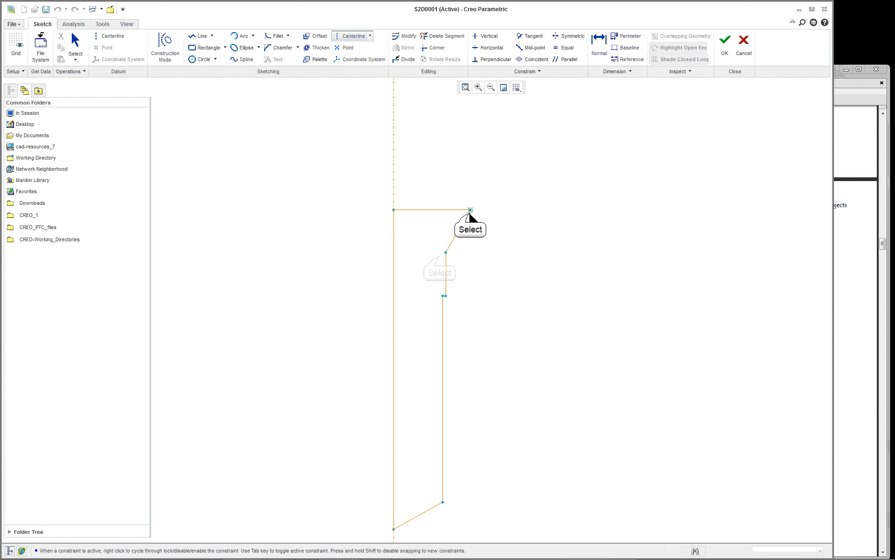
pyautogui.click(470, 210)
pyautogui.click(441, 257)
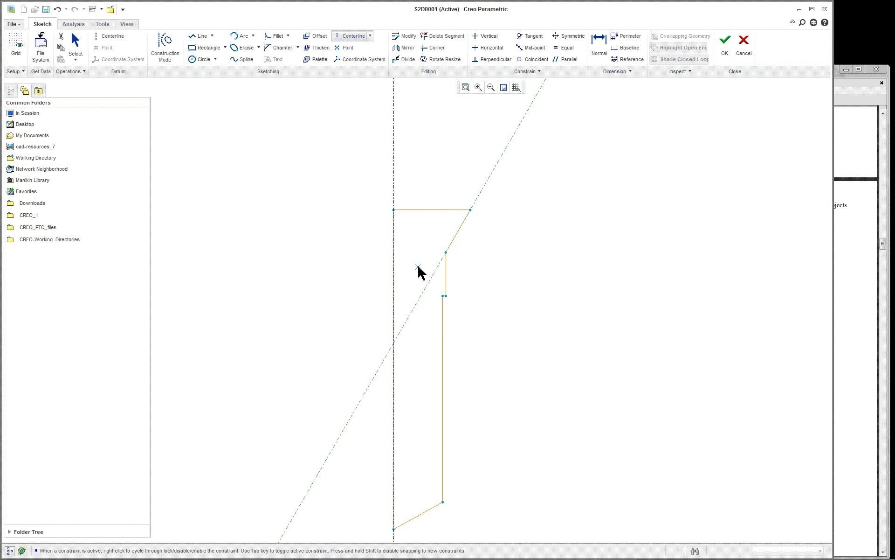
pyautogui.click(346, 48)
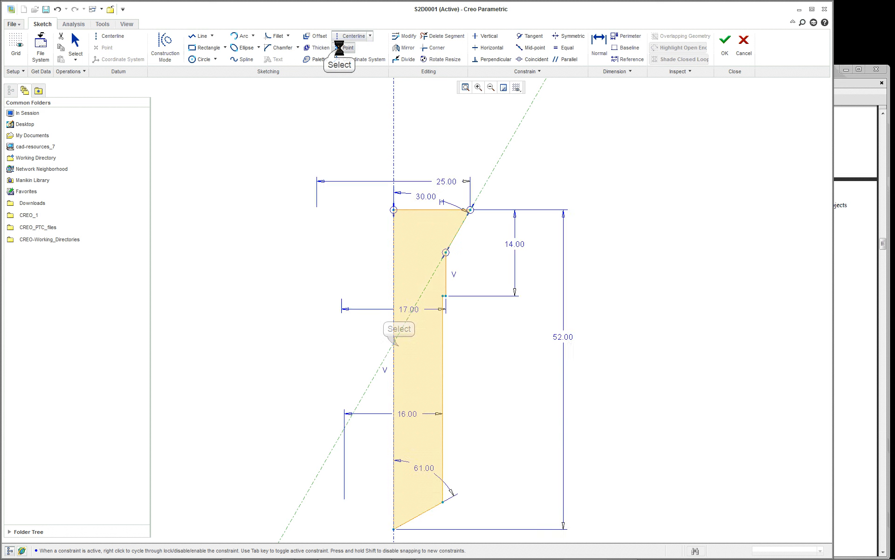
pyautogui.click(407, 319)
# Draw a second slanted construction centerline through the point on the vertical axis, perpendicular to the profile's lower slanted edge
pyautogui.rightClick(279, 137)
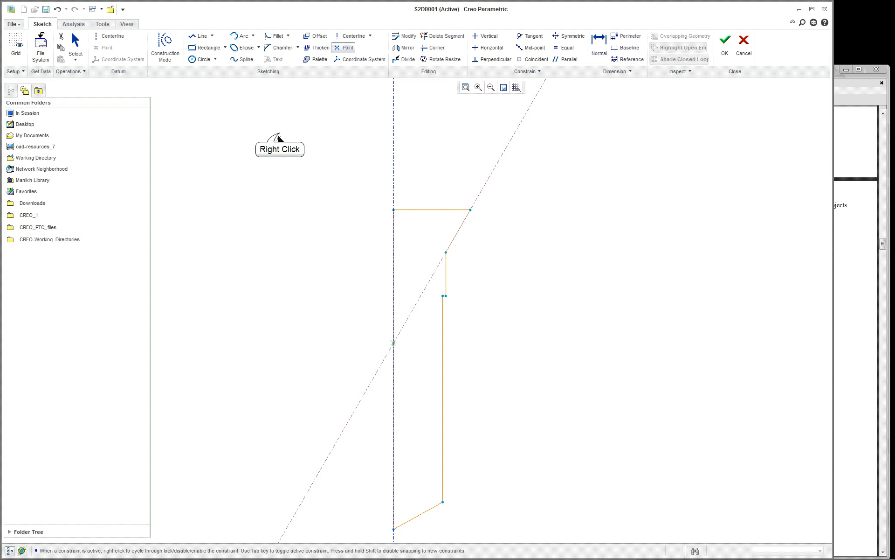
pyautogui.click(306, 200)
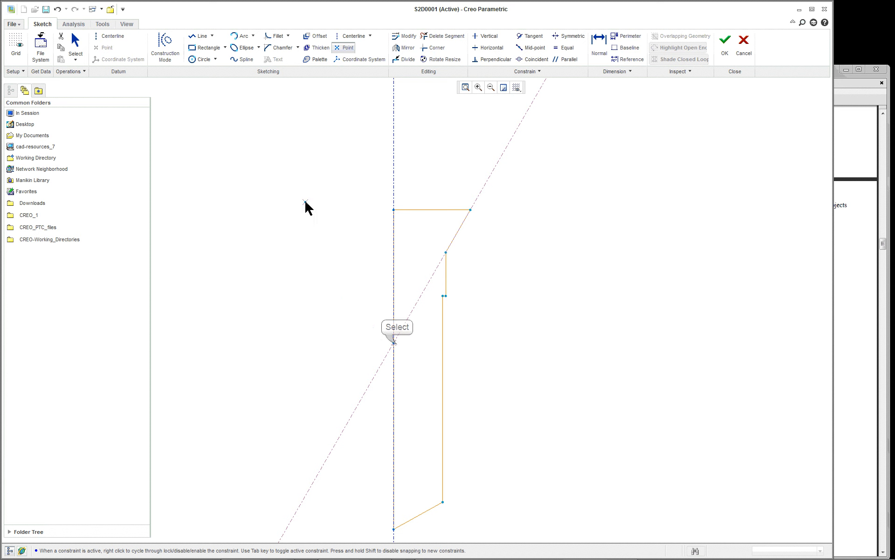
pyautogui.click(394, 343)
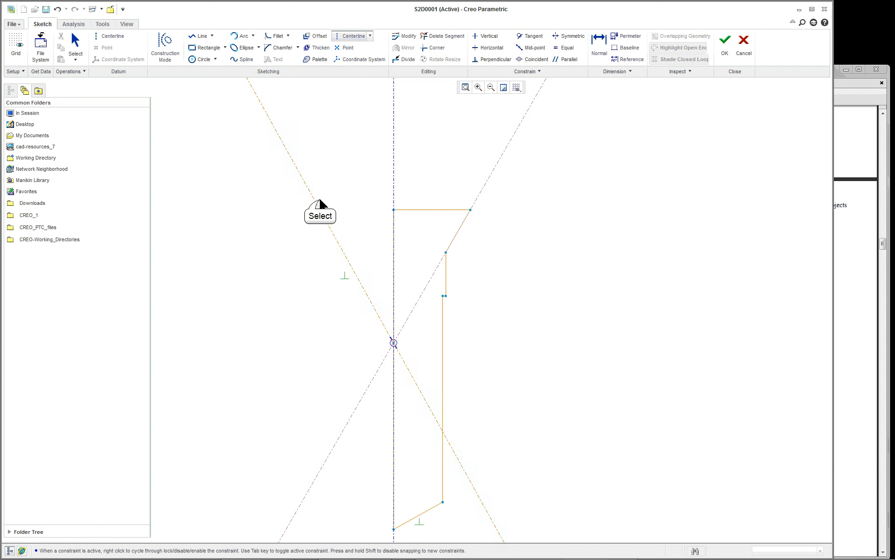
pyautogui.rightClick(350, 166)
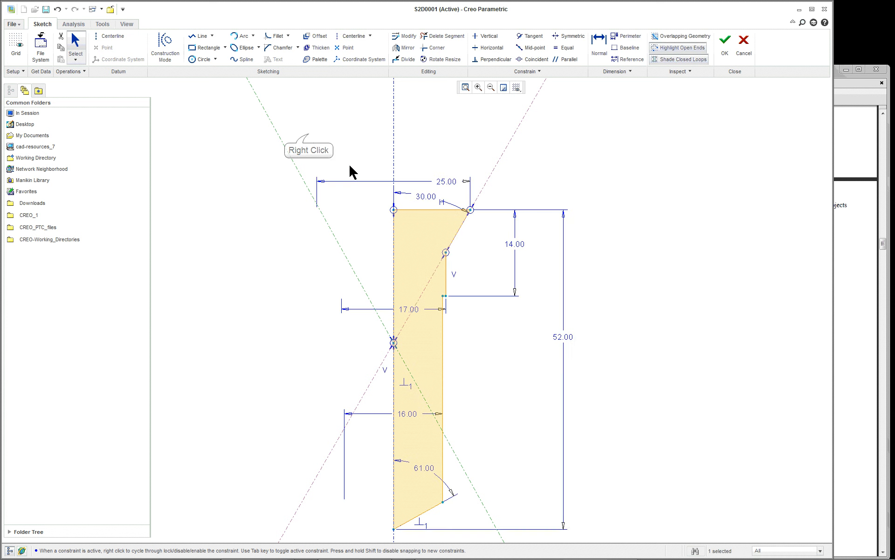
pyautogui.rightClick(309, 135)
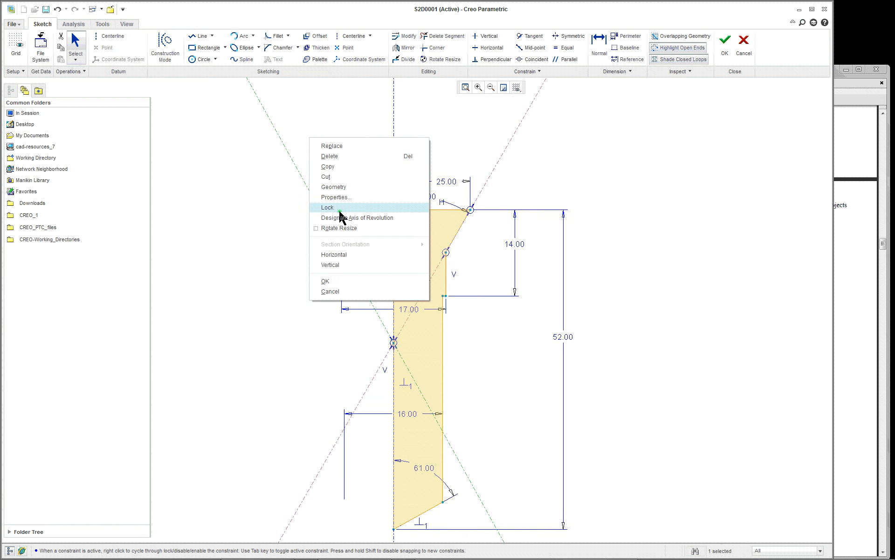
pyautogui.doubleClick(212, 36)
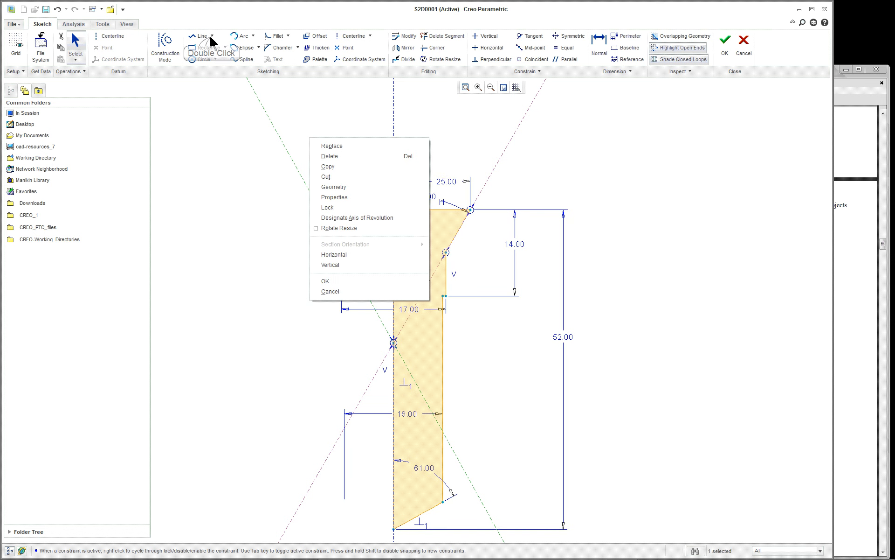
pyautogui.rightClick(178, 93)
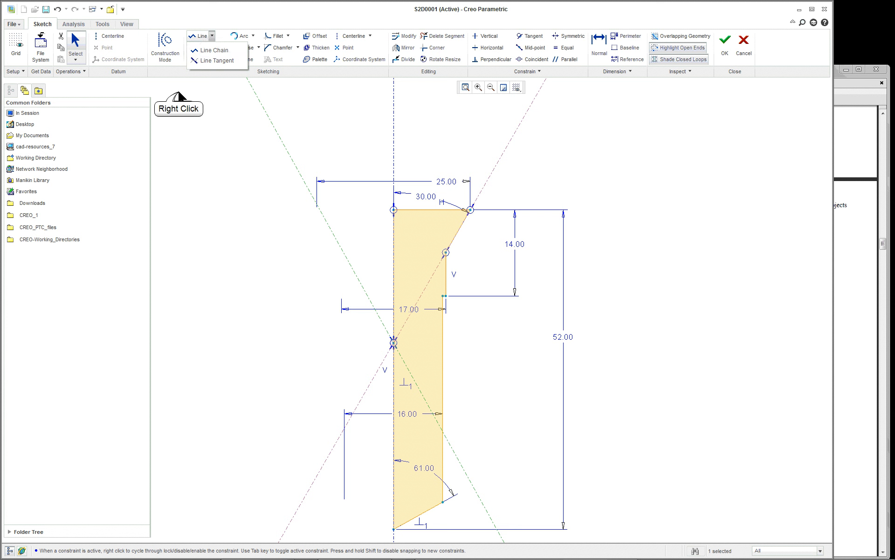
pyautogui.click(187, 123)
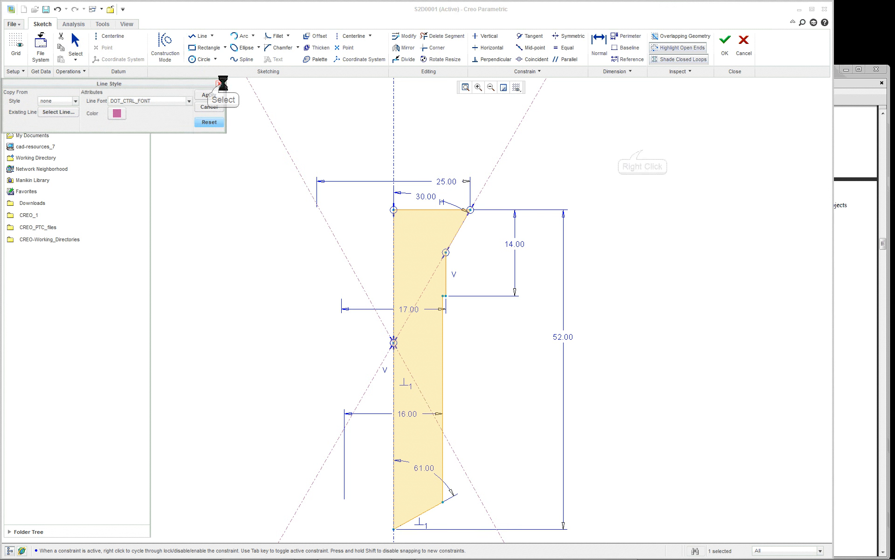
pyautogui.click(220, 84)
# Draw a horizontal construction centerline along the profile's upper edge
pyautogui.rightClick(669, 156)
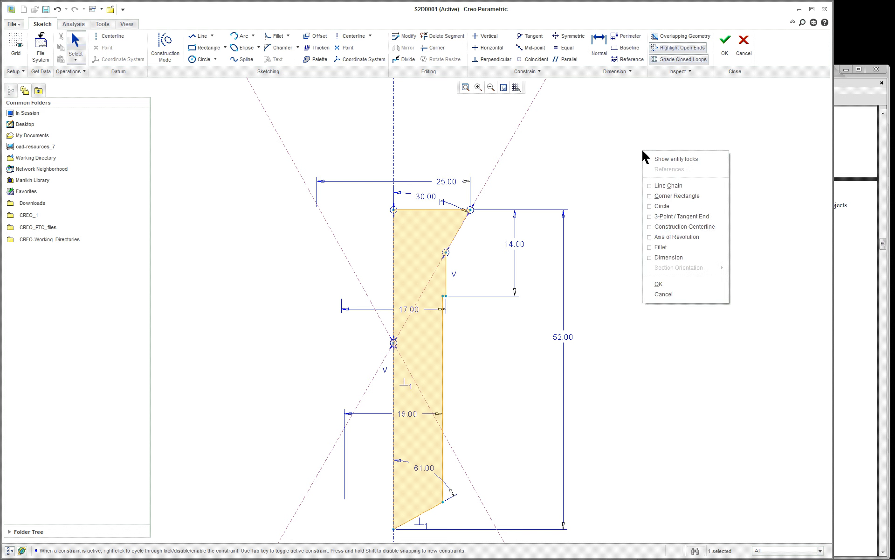
pyautogui.click(694, 226)
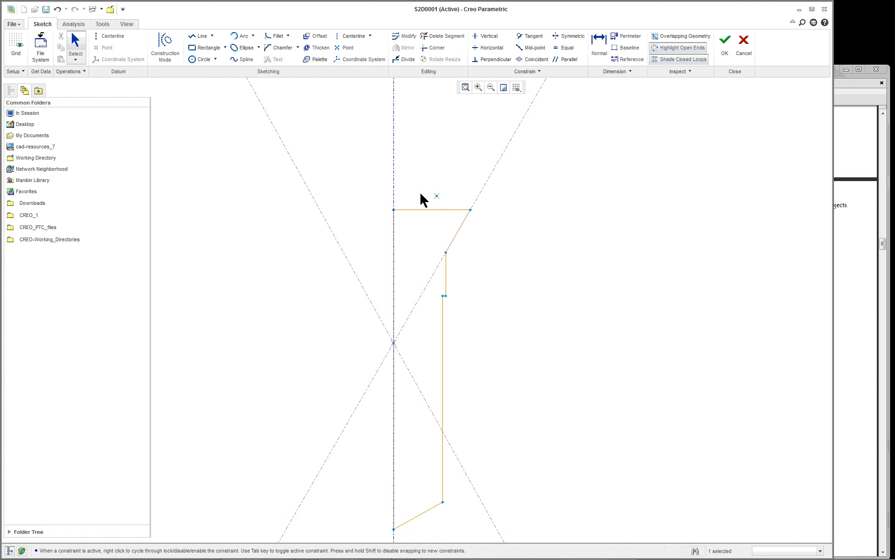
pyautogui.click(394, 210)
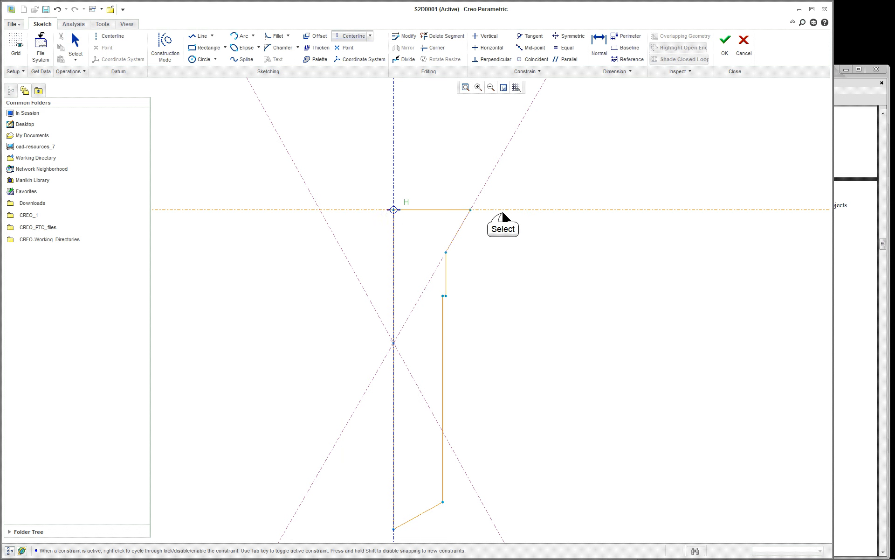
pyautogui.click(616, 185)
pyautogui.middleClick(618, 186)
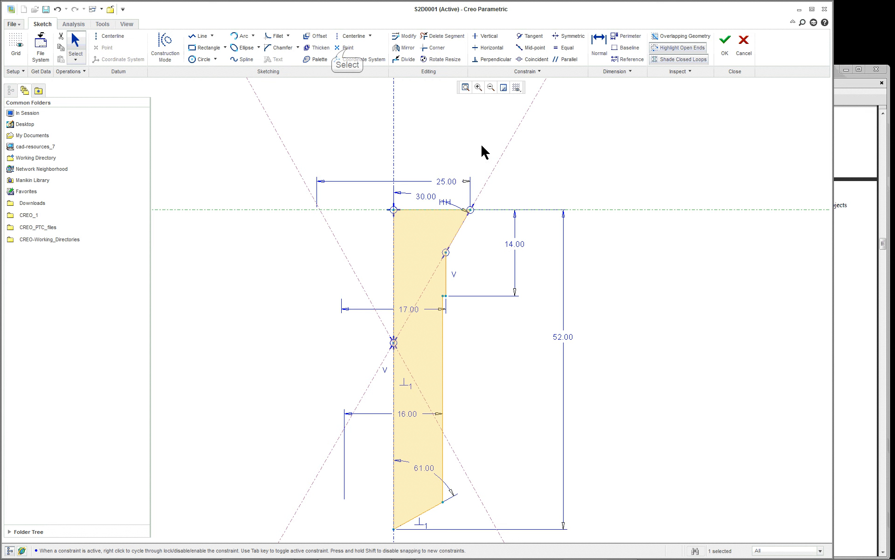
# Place a point where the horizontal centerline crosses the second slanted centerline, opposite the profile
pyautogui.click(345, 48)
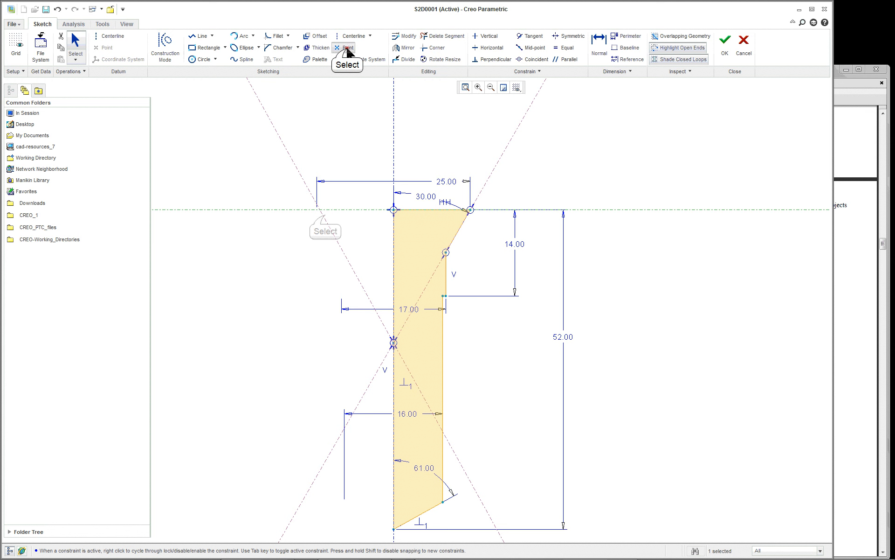
pyautogui.click(325, 216)
pyautogui.middleClick(590, 186)
pyautogui.scroll(-1, 589, 186)
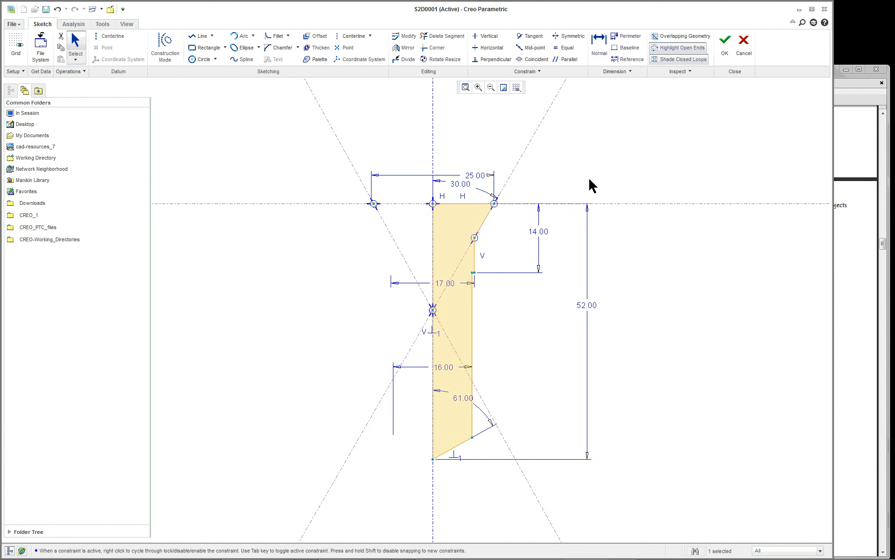
# Dimension the included angle between the two slanted construction centerlines above the profile
pyautogui.rightClick(528, 181)
pyautogui.scroll(1, 529, 181)
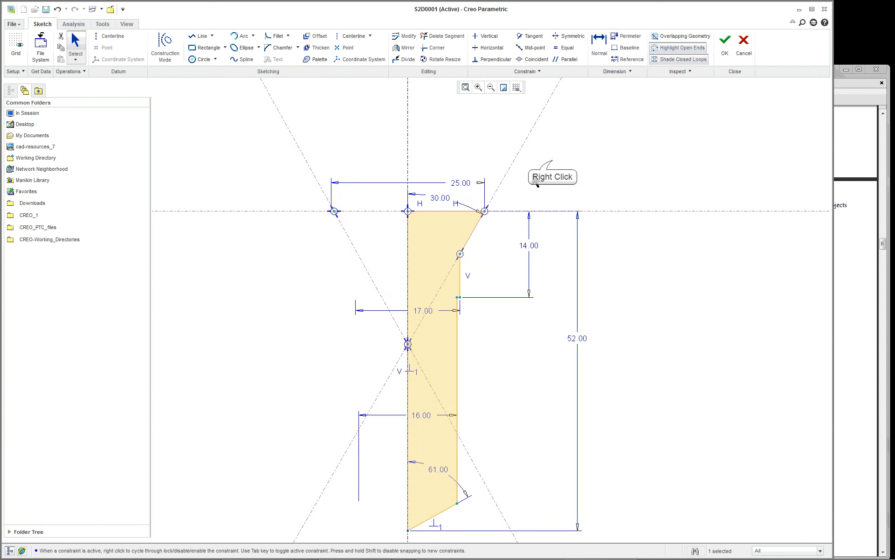
pyautogui.rightClick(552, 160)
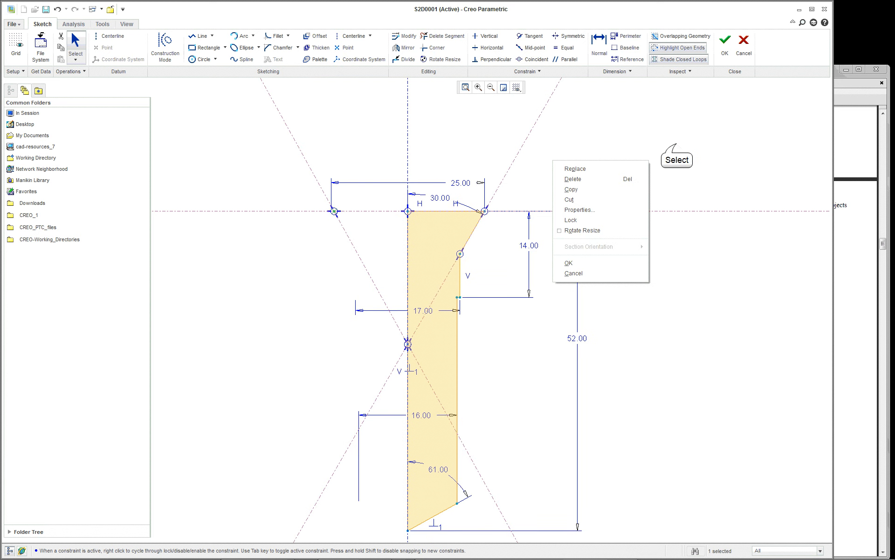
pyautogui.click(677, 144)
pyautogui.rightClick(676, 144)
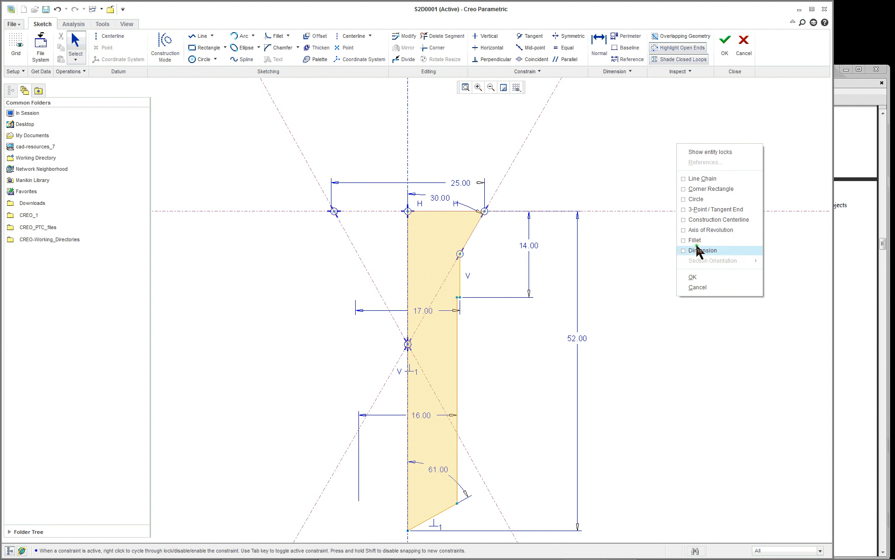
pyautogui.click(703, 250)
pyautogui.click(488, 184)
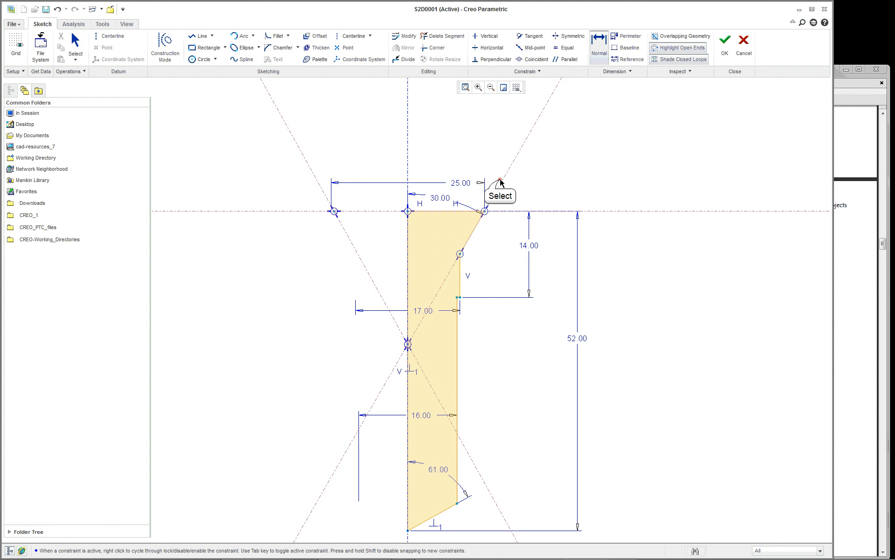
pyautogui.click(311, 173)
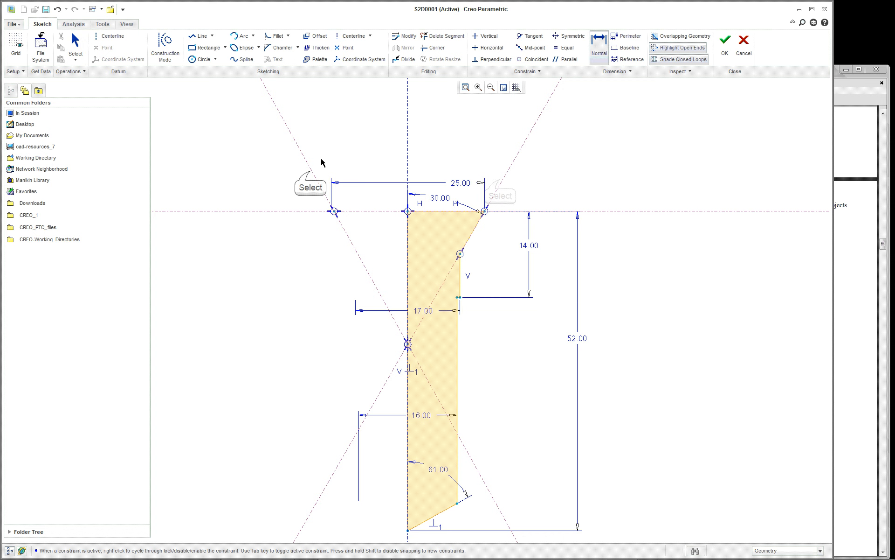
pyautogui.middleClick(390, 129)
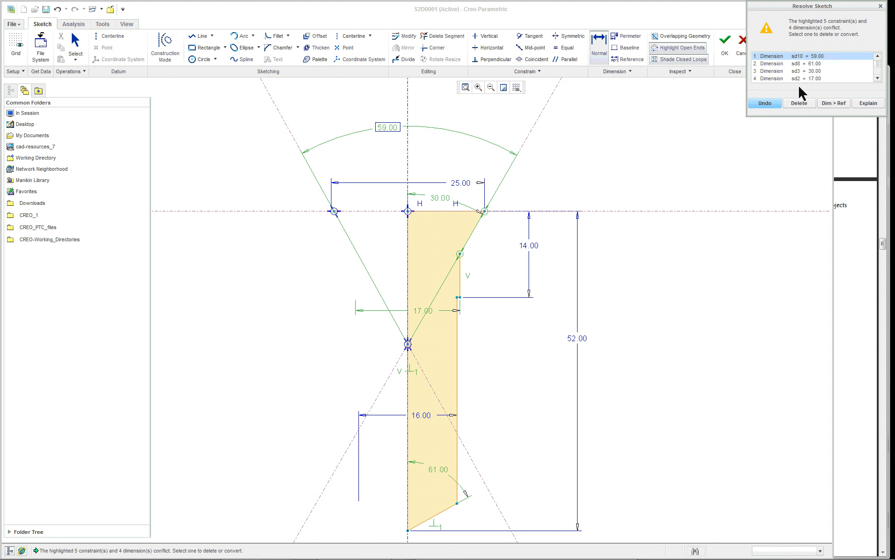
# Resolve the dimension conflict by deleting the 30° angle dimension, and set the angle between the slanted centerlines to 60°
pyautogui.click(875, 76)
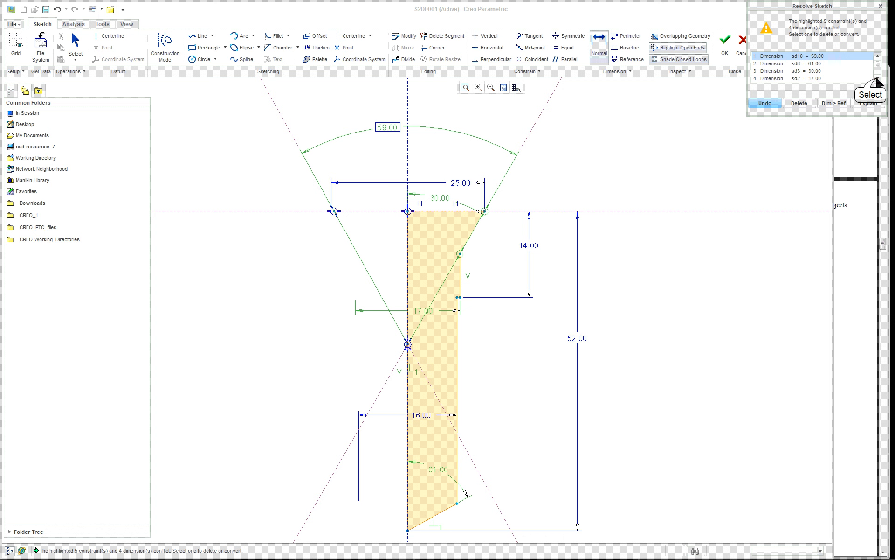
pyautogui.click(821, 74)
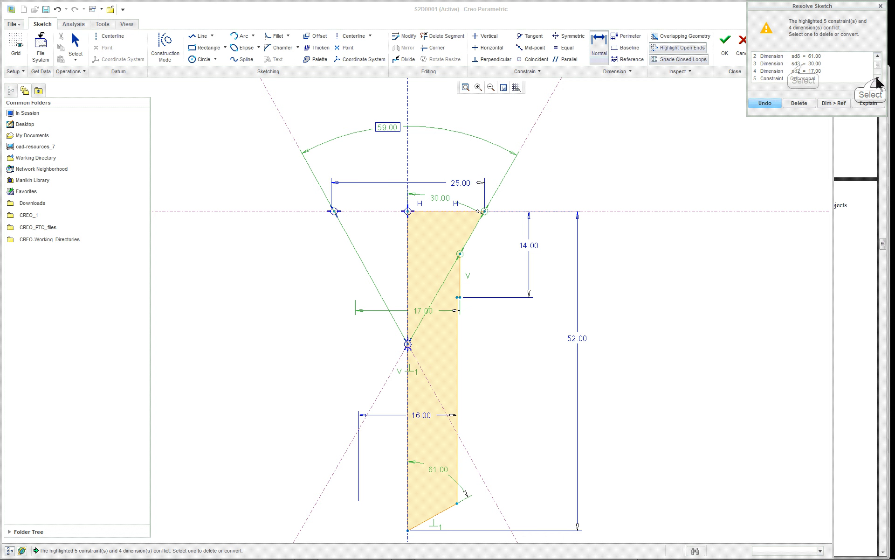
pyautogui.click(799, 103)
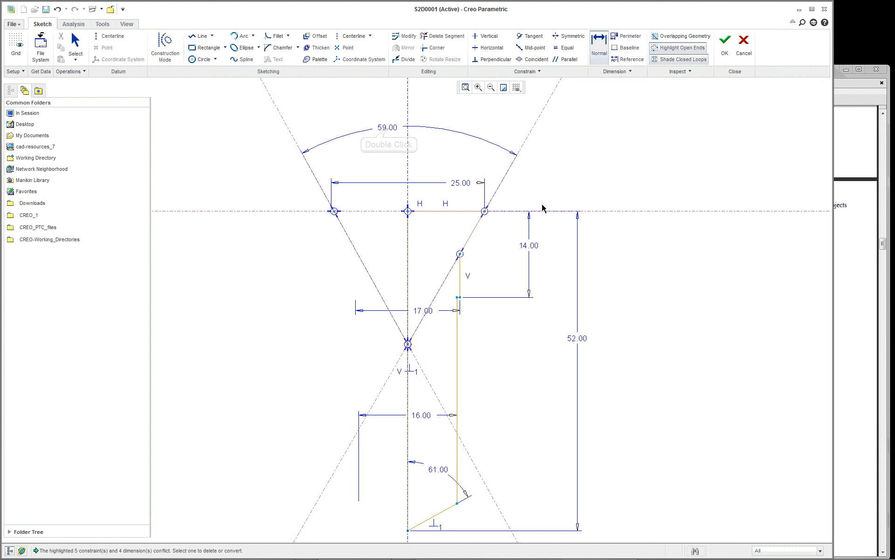
pyautogui.doubleClick(415, 128)
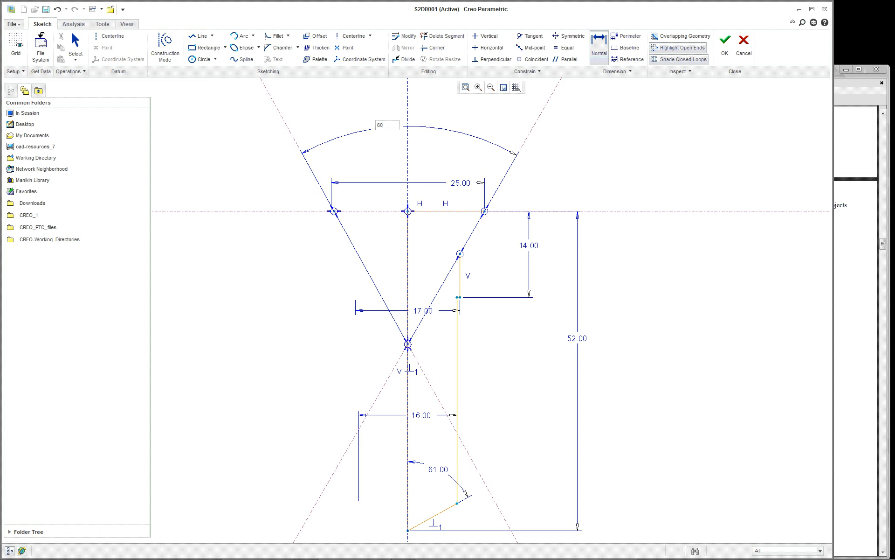
pyautogui.press('Return')
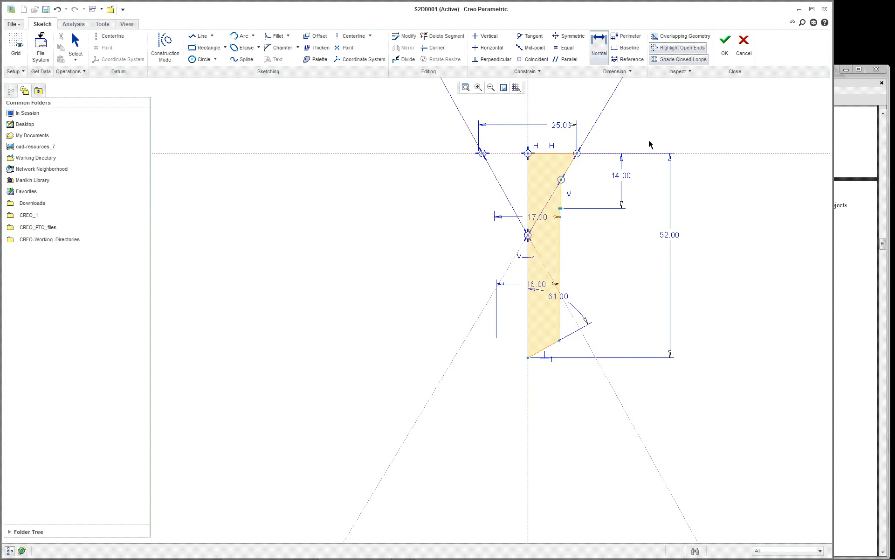
# Review the revised profile, accept the sketch and complete the redefinition of Hole id 708
pyautogui.scroll(-2, 651, 145)
pyautogui.scroll(-1, 508, 336)
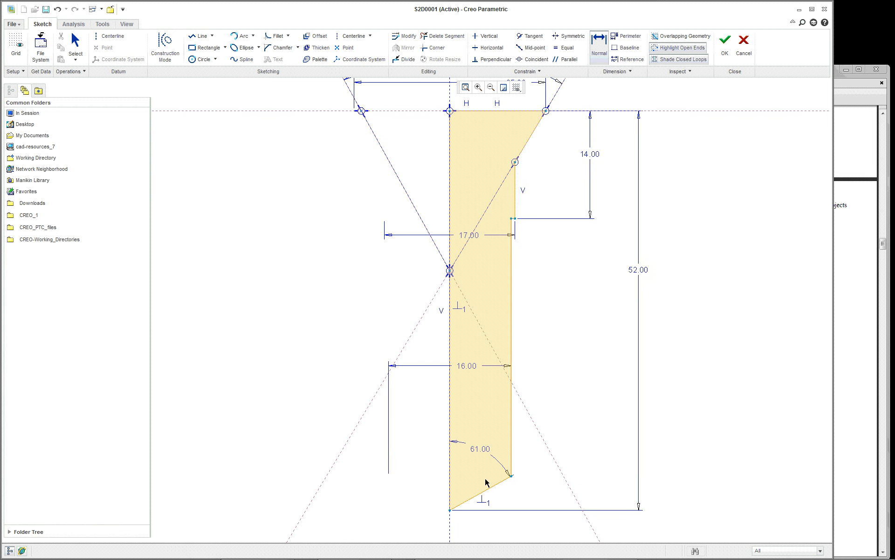
pyautogui.scroll(4, 534, 447)
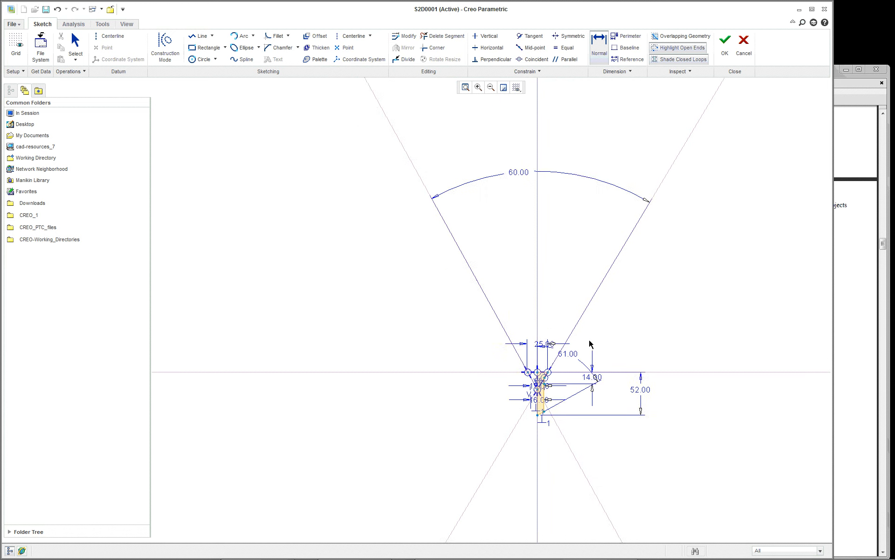
pyautogui.scroll(-4, 520, 427)
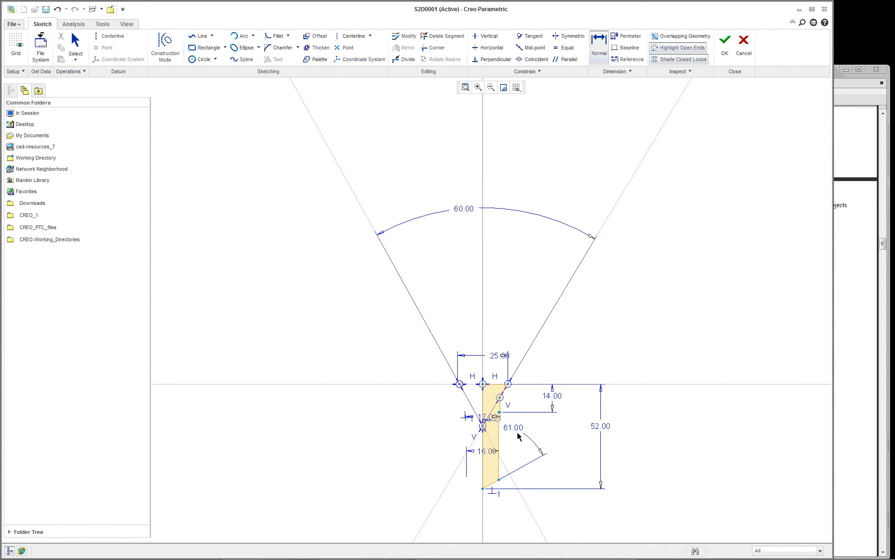
pyautogui.scroll(-2, 509, 442)
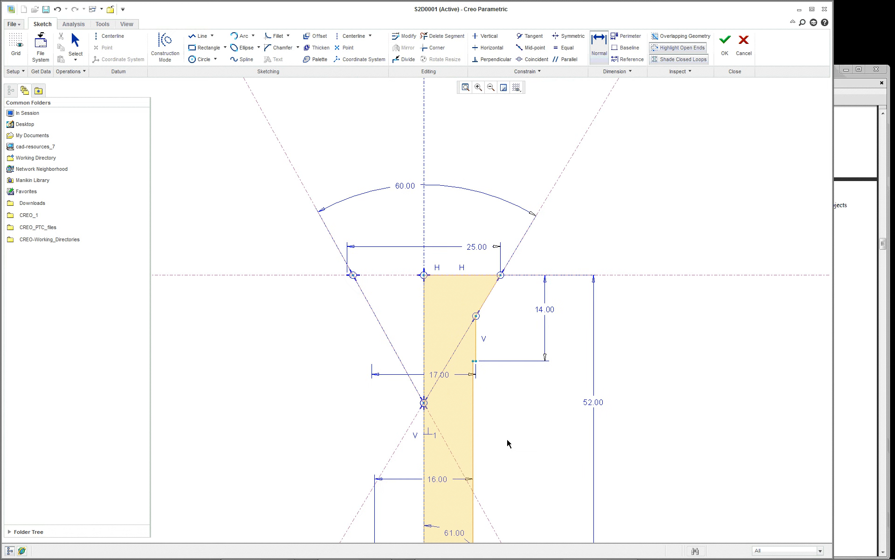
pyautogui.scroll(-2, 508, 443)
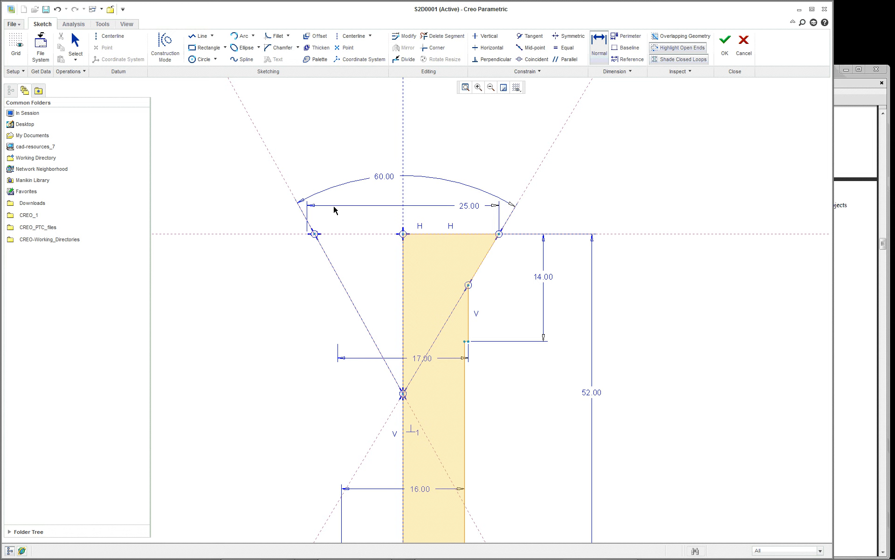
pyautogui.click(725, 46)
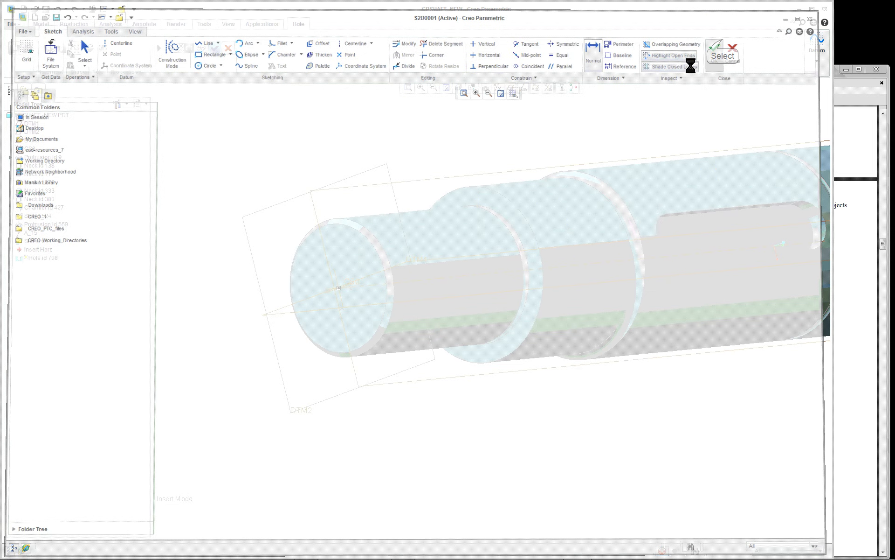
pyautogui.click(215, 48)
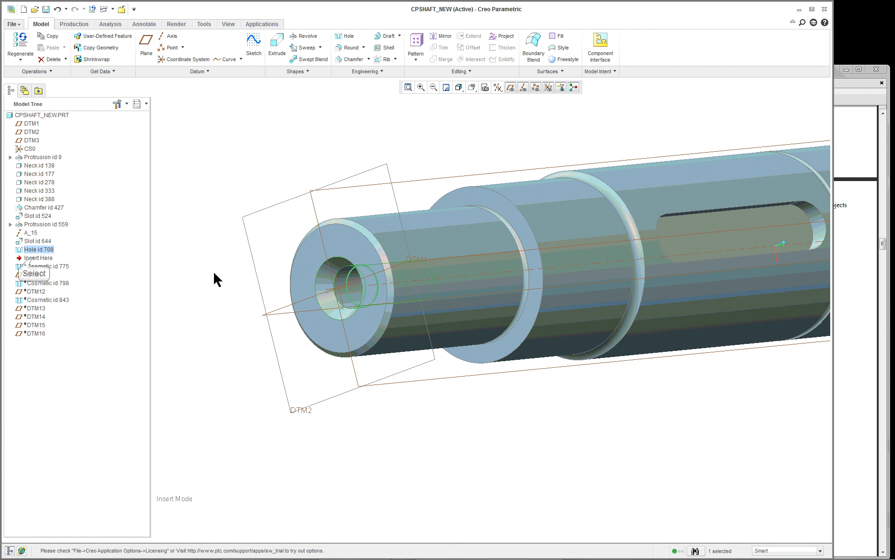
# Move the insertion point to just after Cosmetic id 775 and open that cosmetic thread's definition
pyautogui.moveTo(36, 258)
pyautogui.mouseDown()
pyautogui.moveTo(29, 262)
pyautogui.moveTo(44, 266)
pyautogui.mouseUp()
pyautogui.rightClick(45, 260)
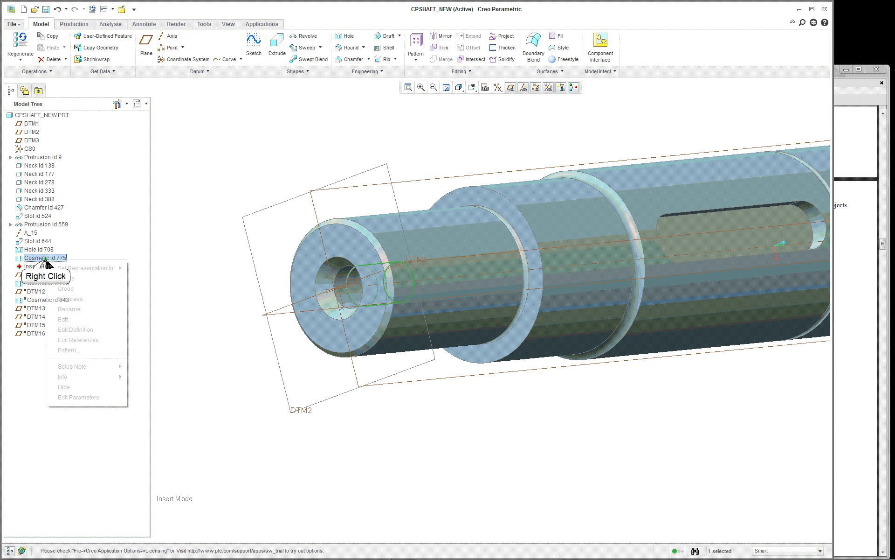
pyautogui.click(79, 329)
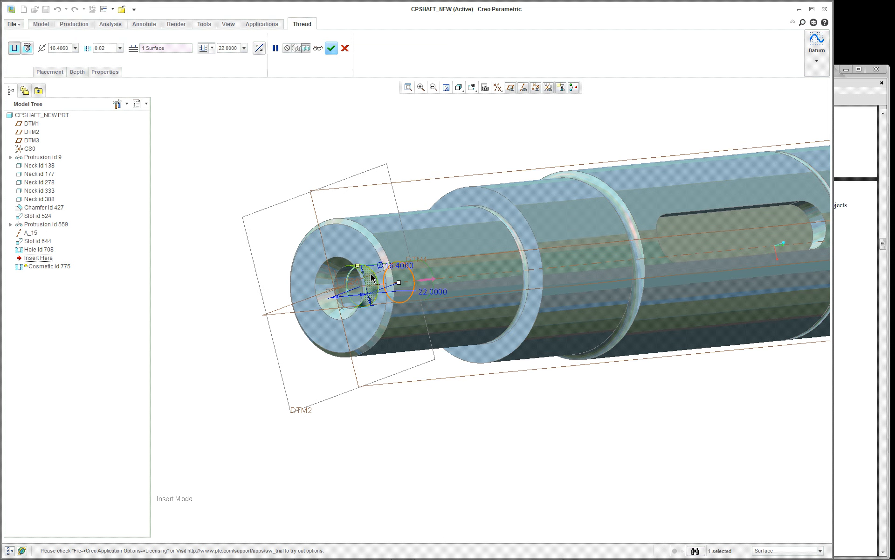
pyautogui.moveTo(433, 299)
pyautogui.mouseDown(button='middle')
pyautogui.moveTo(427, 271)
pyautogui.moveTo(466, 294)
pyautogui.moveTo(430, 296)
pyautogui.mouseUp(button='middle')
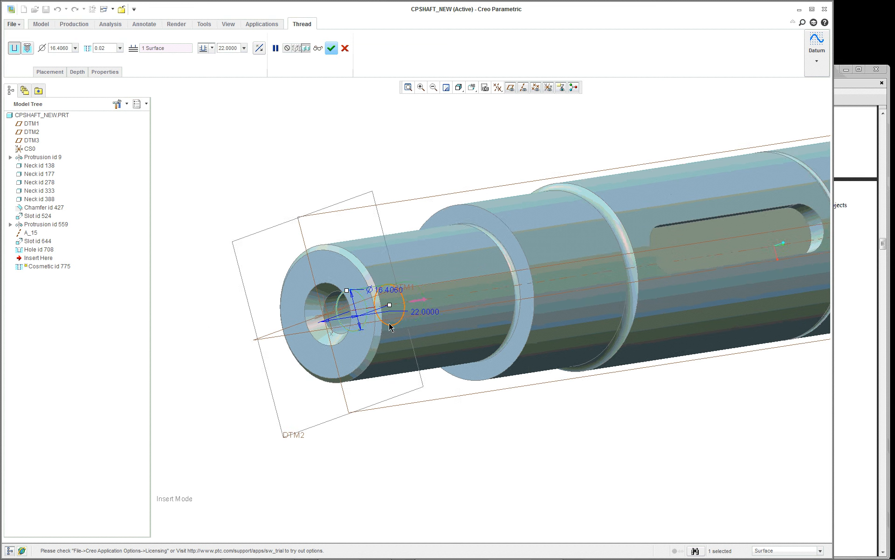
# Examine the cosmetic thread's threaded surface, starting surface and depth settings against the centre hole at the shaft's end
pyautogui.moveTo(390, 323); pyautogui.dragTo(394, 312, button='middle')
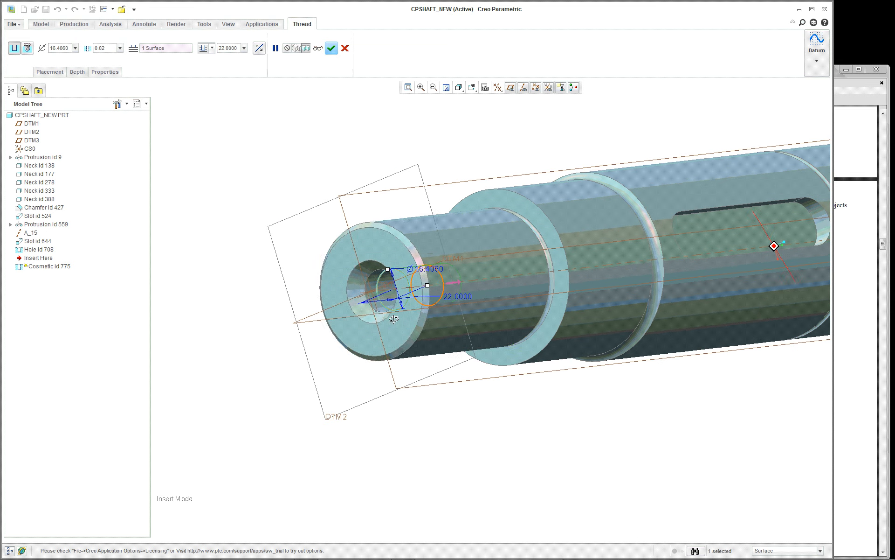
pyautogui.scroll(-3, 394, 311)
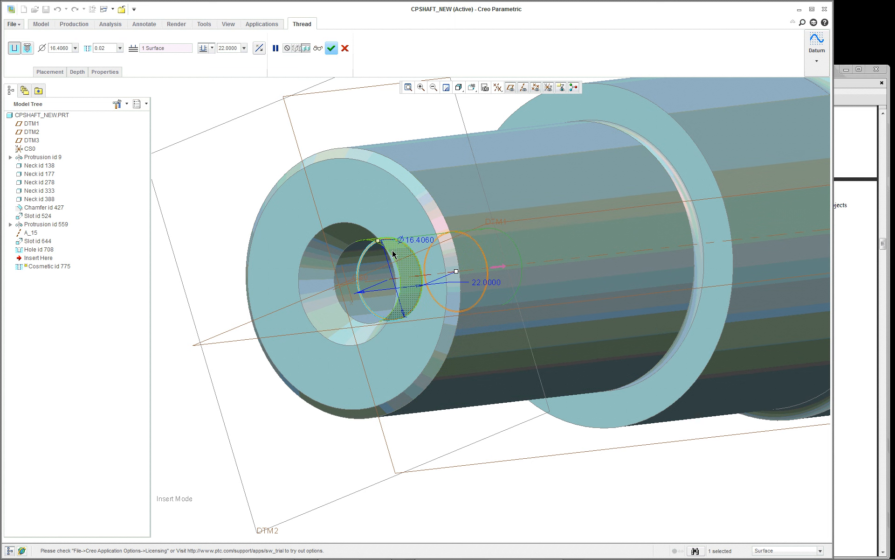
pyautogui.click(52, 73)
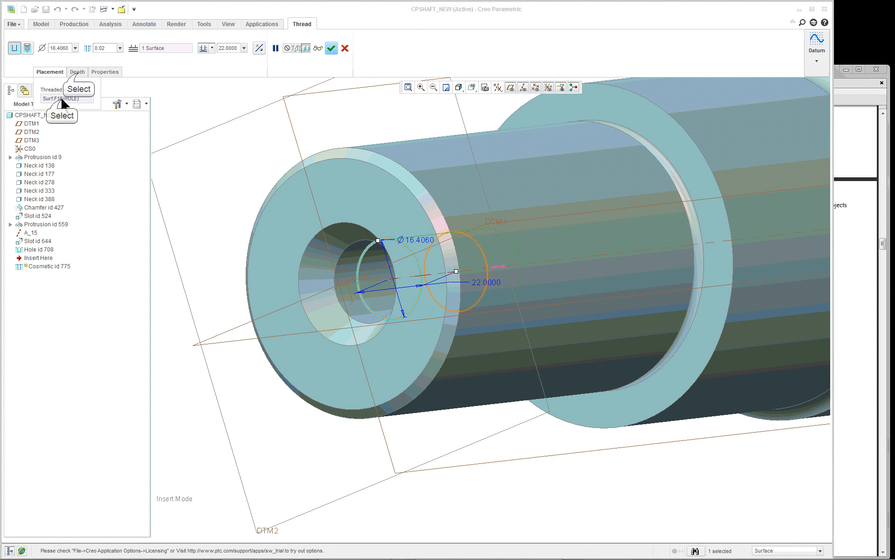
pyautogui.click(77, 72)
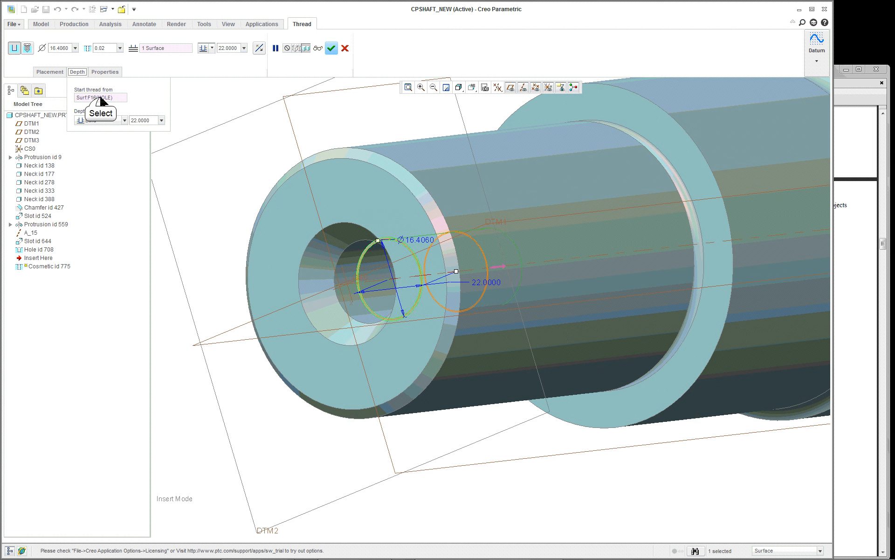
pyautogui.scroll(-8, 395, 259)
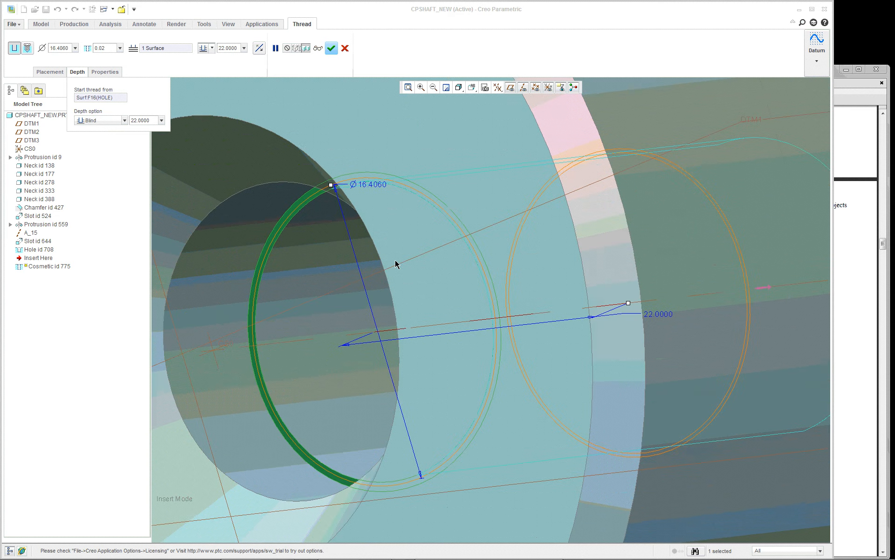
pyautogui.scroll(6, 327, 206)
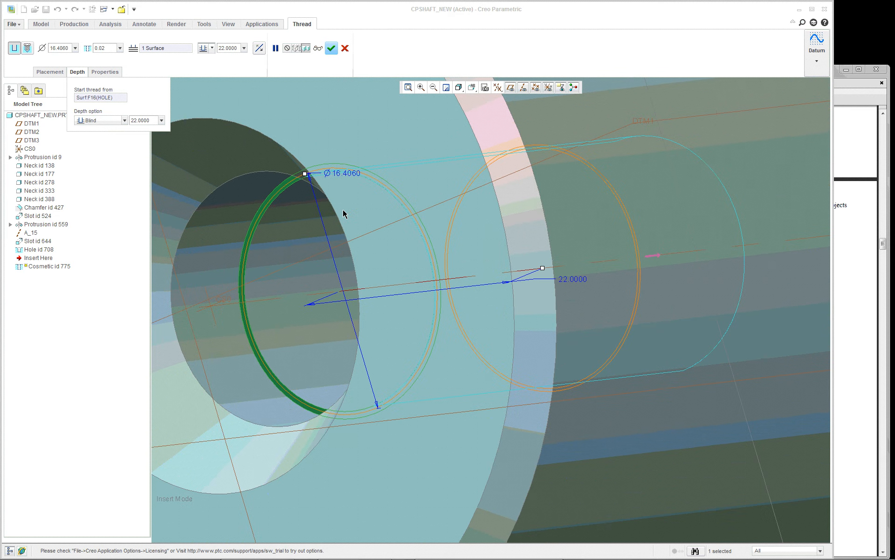
pyautogui.scroll(1, 583, 240)
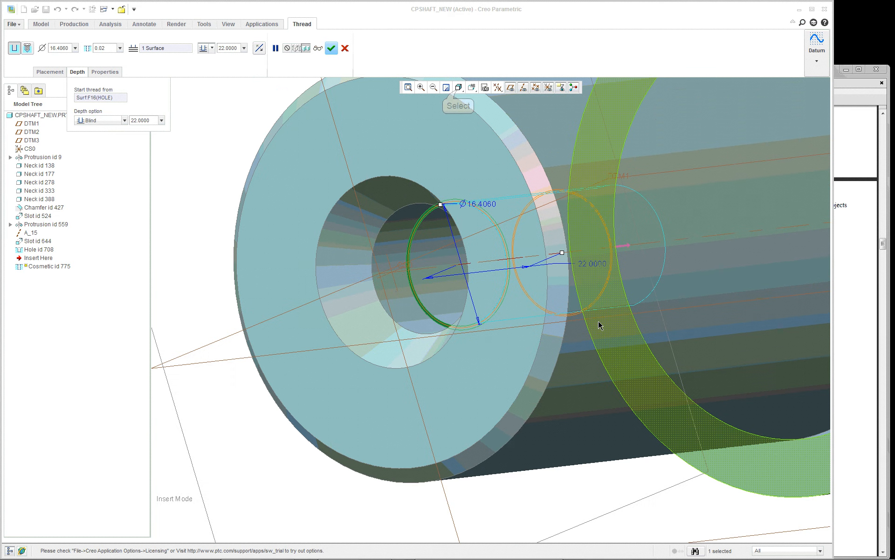
# Show the shaft in an unshaded line display, inspect the thread inside the hole, and accept the redefinition of Cosmetic id 775
pyautogui.click(458, 88)
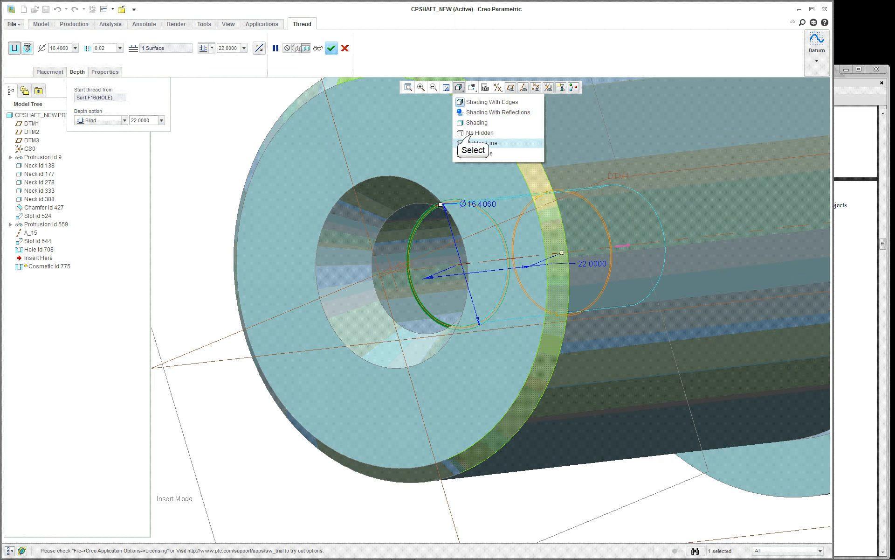
pyautogui.click(472, 141)
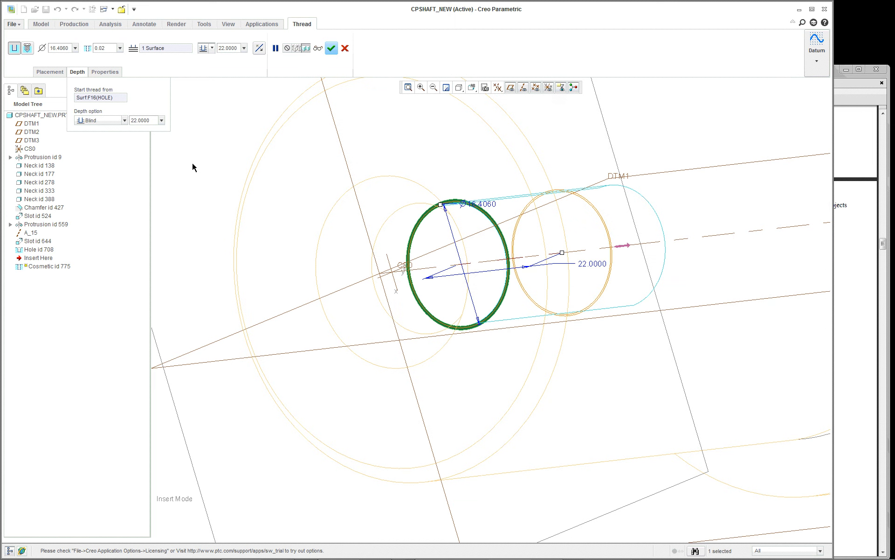
pyautogui.moveTo(471, 264); pyautogui.dragTo(472, 267, button='middle')
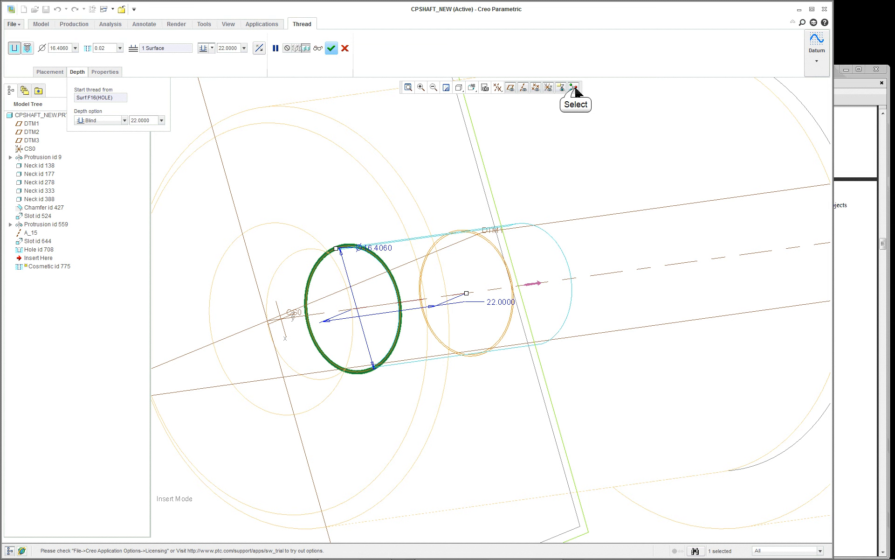
pyautogui.moveTo(480, 304)
pyautogui.mouseDown(button='middle')
pyautogui.moveTo(485, 282)
pyautogui.moveTo(501, 325)
pyautogui.mouseUp(button='middle')
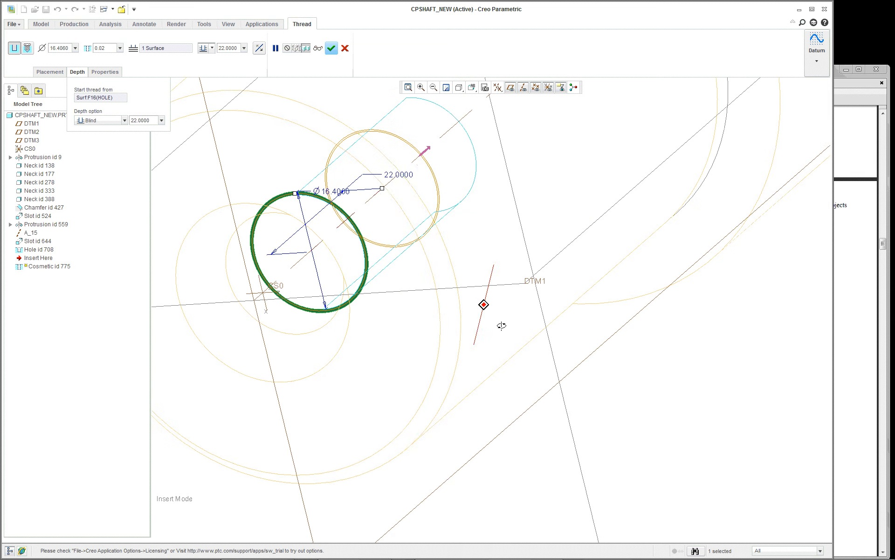
pyautogui.scroll(2, 282, 123)
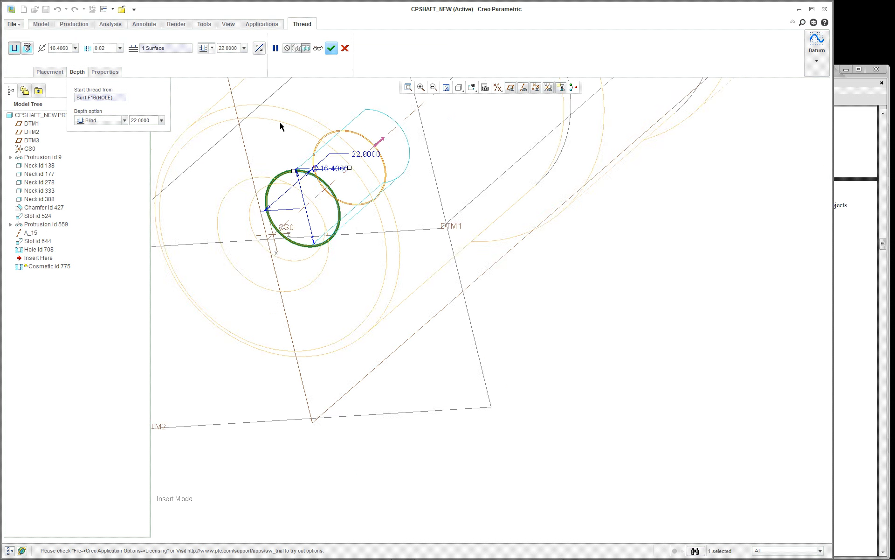
pyautogui.scroll(-2, 276, 108)
pyautogui.scroll(-1, 276, 111)
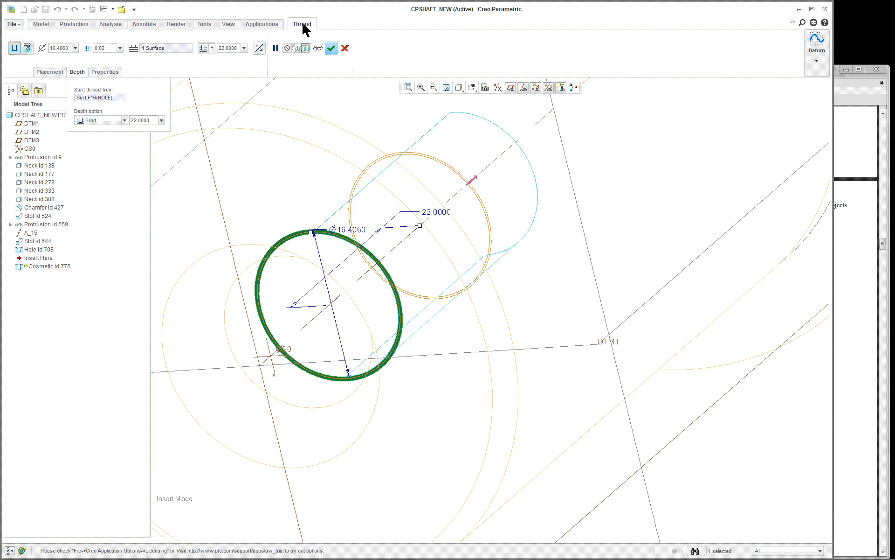
pyautogui.click(332, 47)
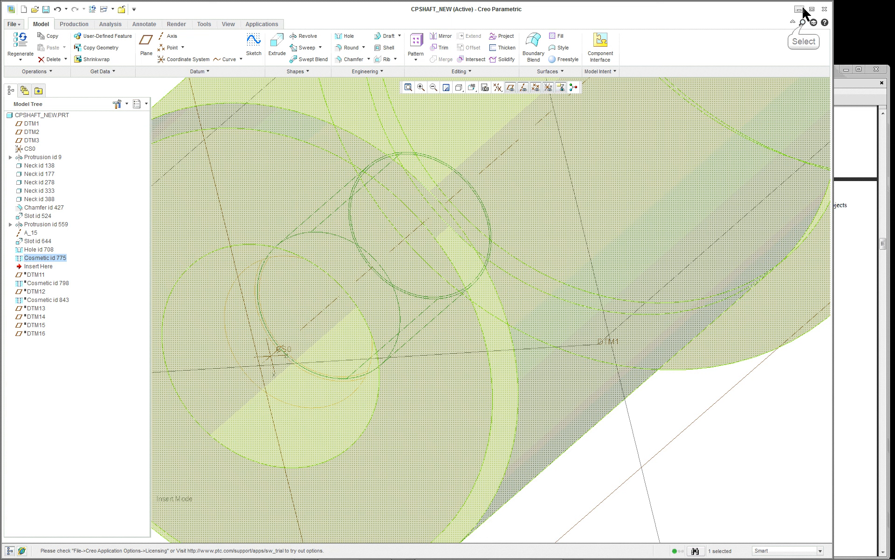
pyautogui.click(803, 24)
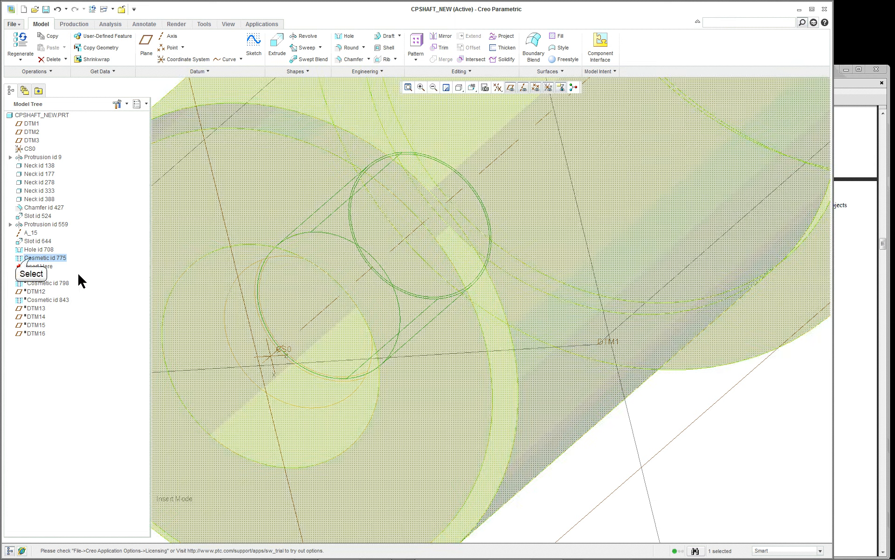
pyautogui.click(31, 259)
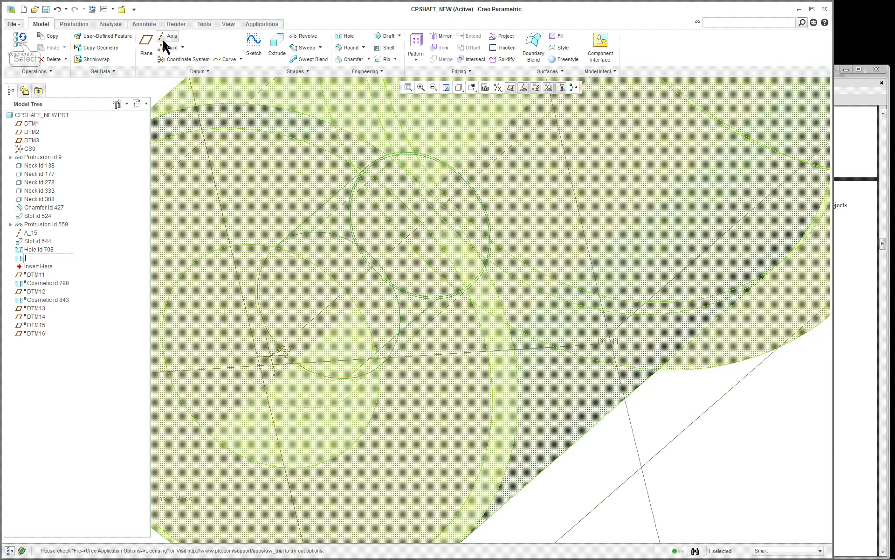
pyautogui.click(19, 44)
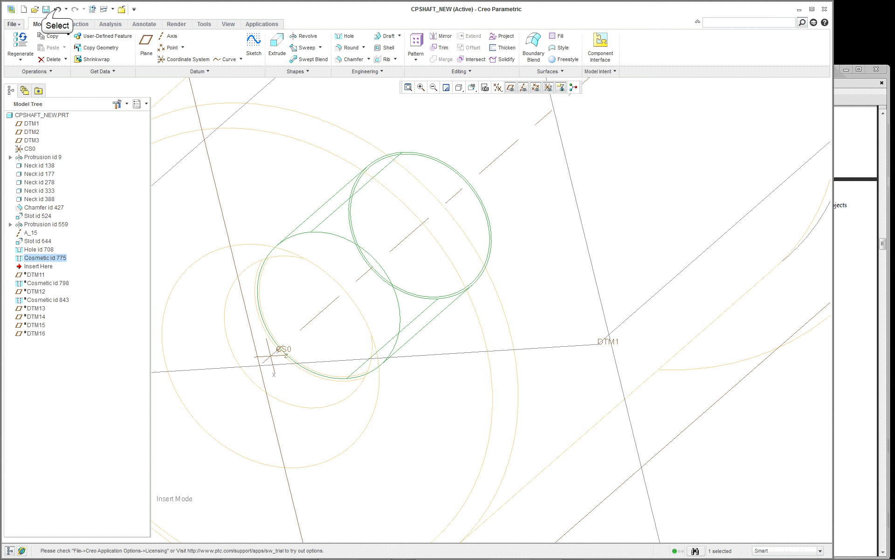
pyautogui.click(58, 10)
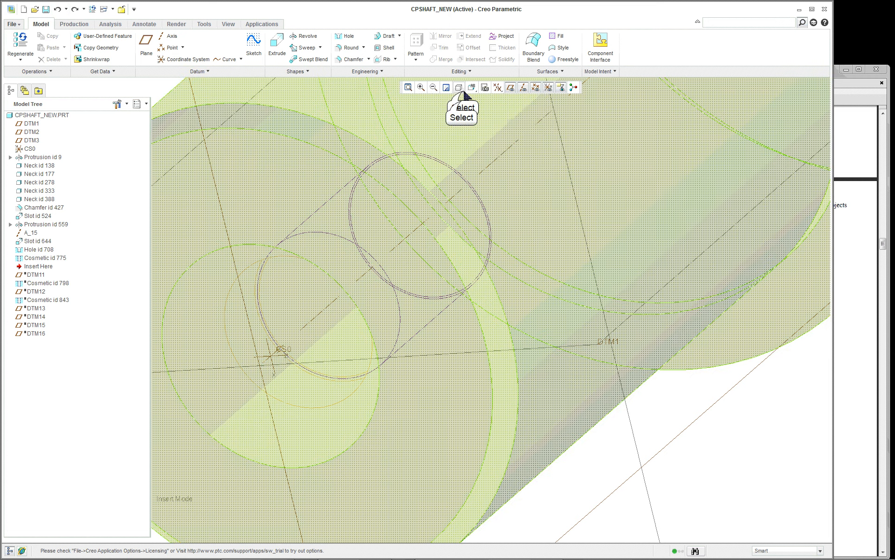
# Return the shaft to the Shading With Edges display and regenerate the model
pyautogui.click(459, 87)
pyautogui.click(466, 102)
pyautogui.scroll(-5, 422, 205)
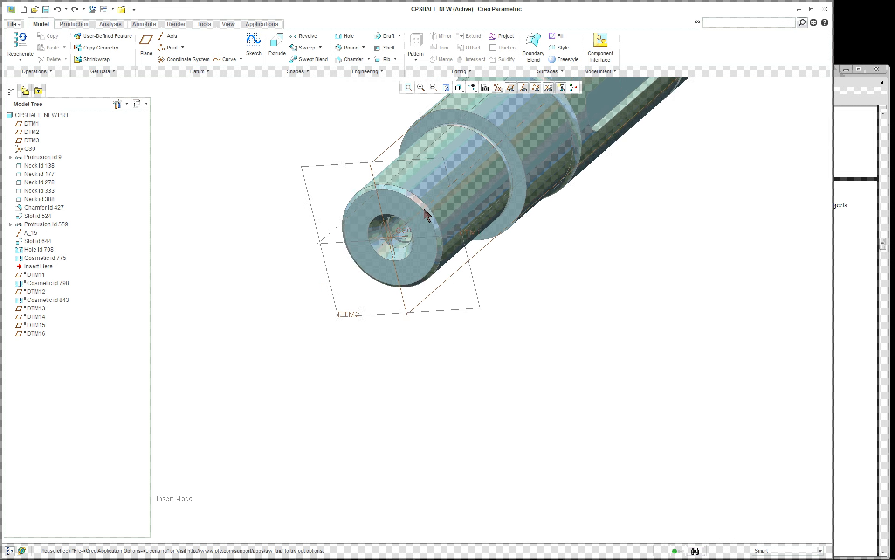
pyautogui.click(19, 39)
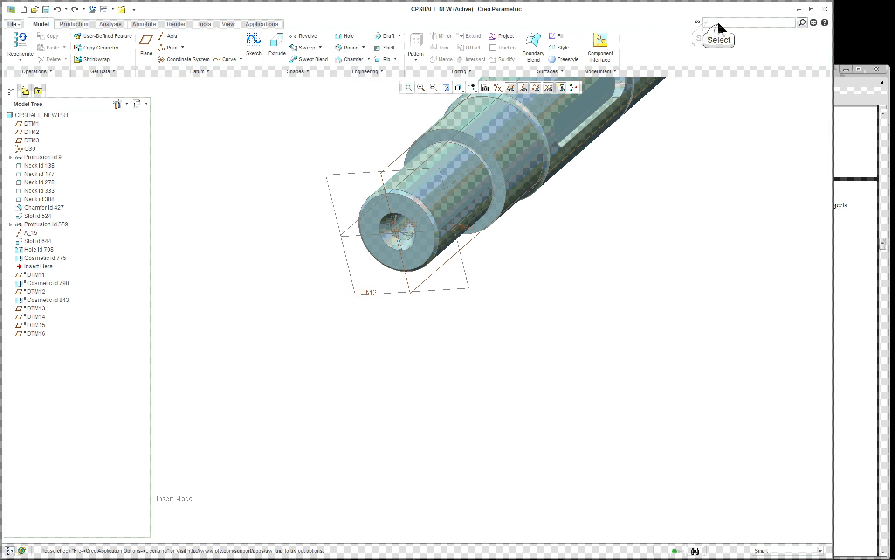
pyautogui.click(47, 269)
pyautogui.scroll(3, 563, 195)
pyautogui.scroll(-1, 595, 135)
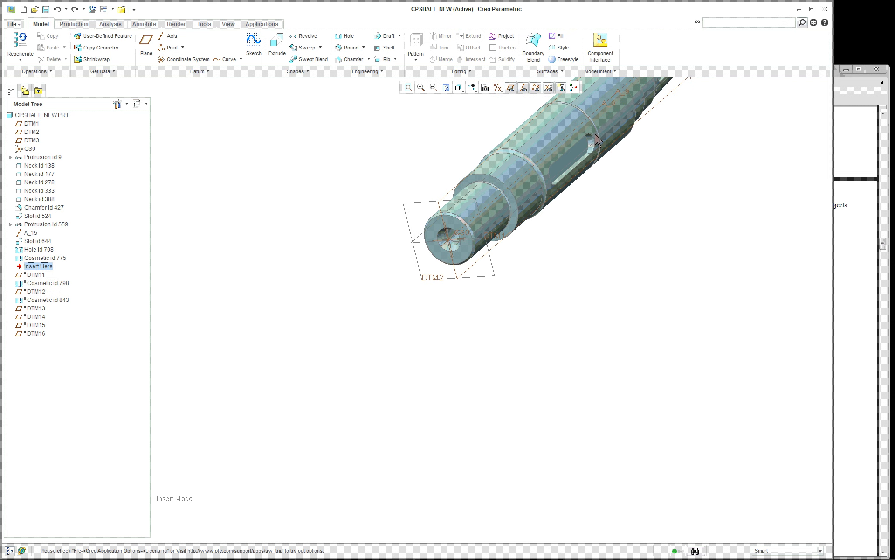
pyautogui.scroll(-2, 591, 145)
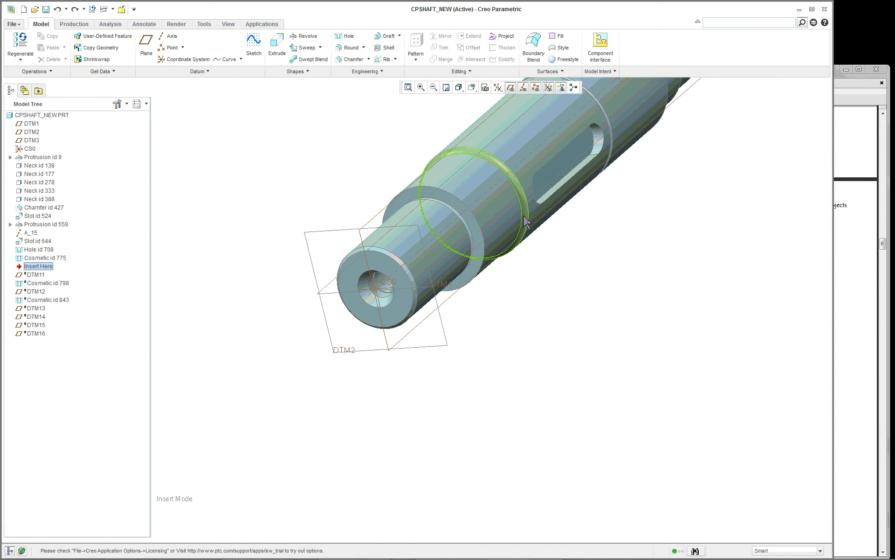
pyautogui.scroll(-1, 345, 139)
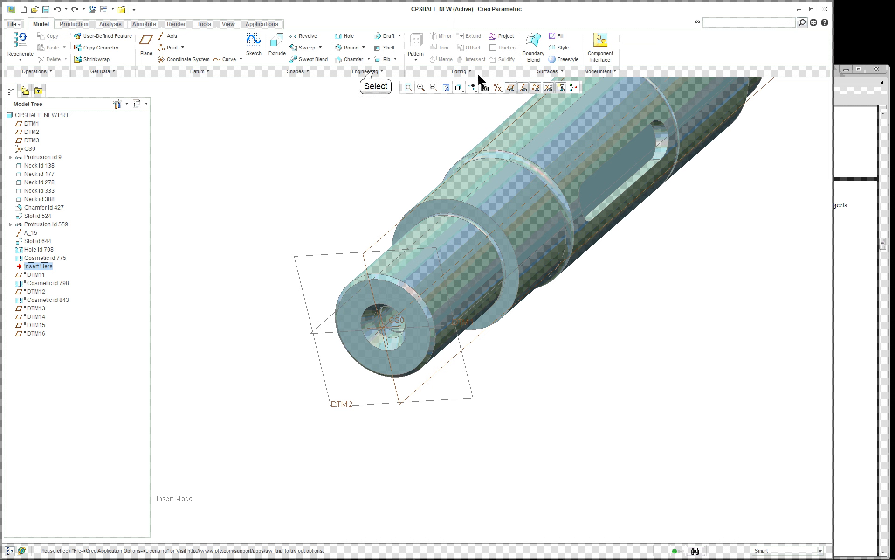
pyautogui.click(373, 72)
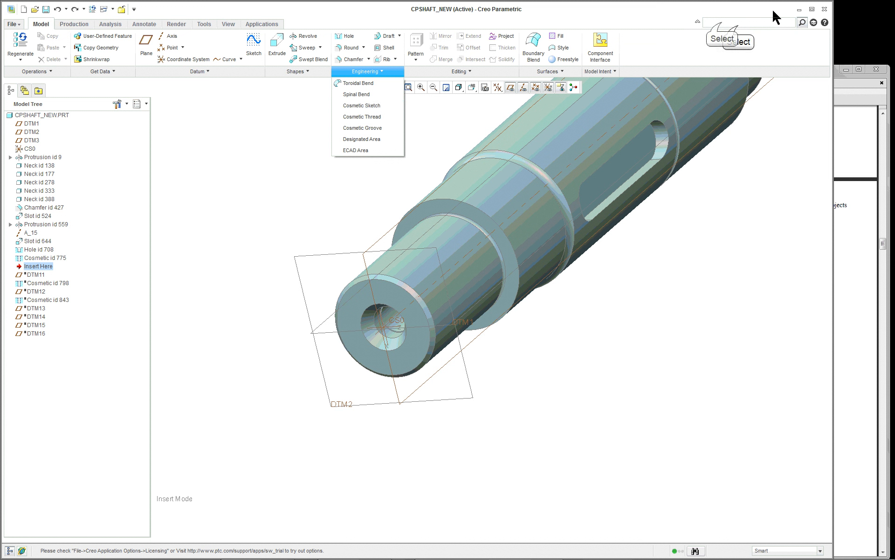
pyautogui.click(738, 25)
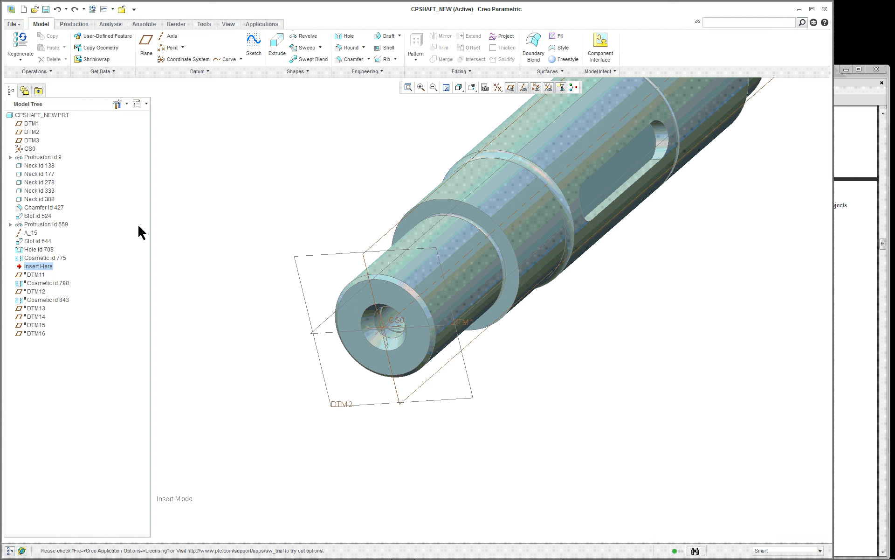
# Move the insertion point past DTM11 to just after Cosmetic id 798
pyautogui.moveTo(38, 268); pyautogui.dragTo(38, 276)
pyautogui.scroll(-3, 373, 277)
pyautogui.scroll(-2, 373, 276)
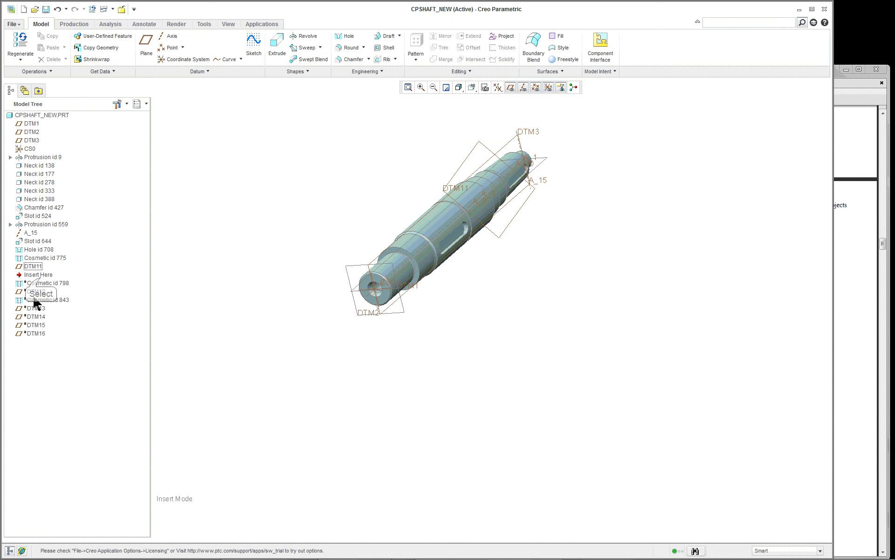
pyautogui.click(40, 276)
pyautogui.moveTo(40, 279); pyautogui.dragTo(43, 289)
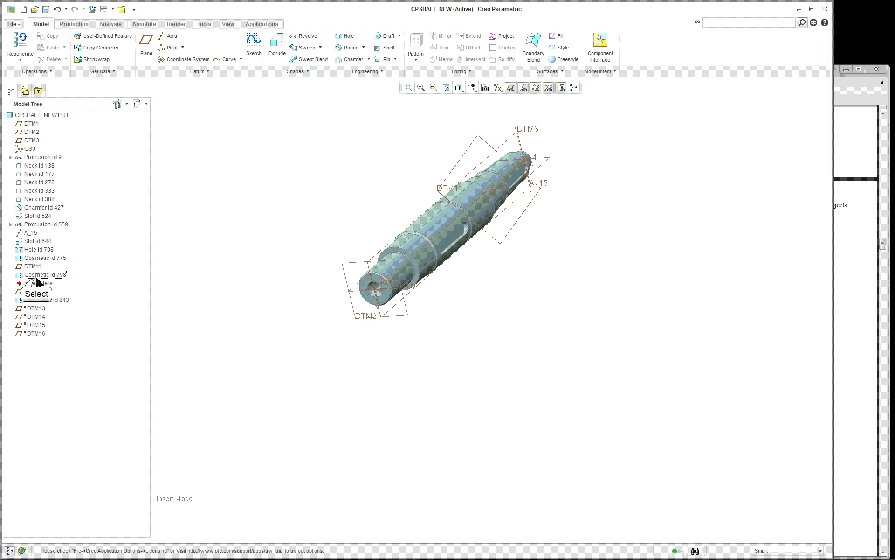
# Locate Cosmetic id 798 on the shaft's keyed end and show the model in the No Hidden display
pyautogui.click(36, 276)
pyautogui.moveTo(475, 240); pyautogui.dragTo(352, 260, button='middle')
pyautogui.scroll(3, 510, 200)
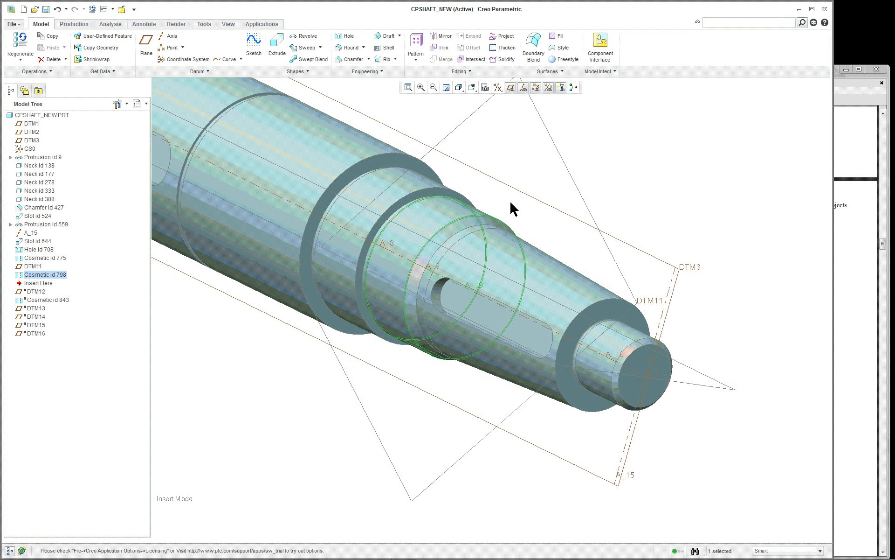
pyautogui.scroll(2, 502, 205)
pyautogui.scroll(3, 388, 215)
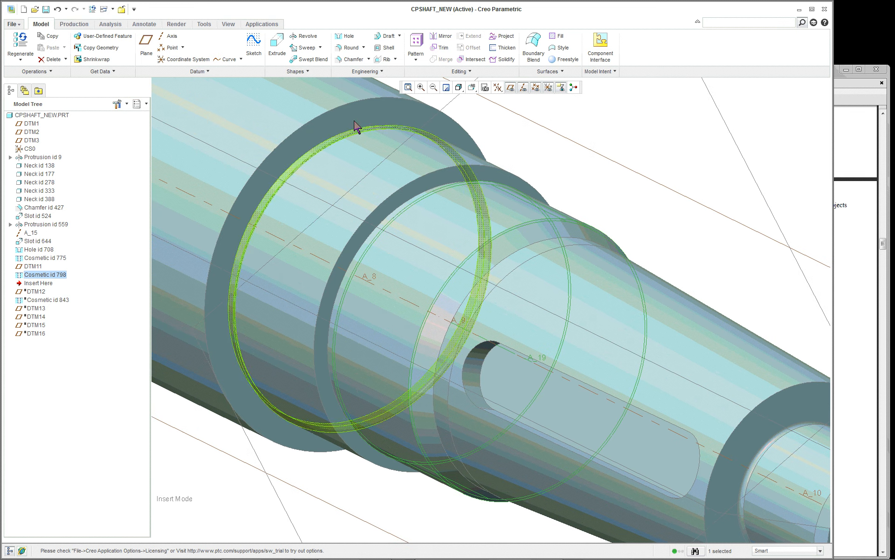
pyautogui.click(458, 88)
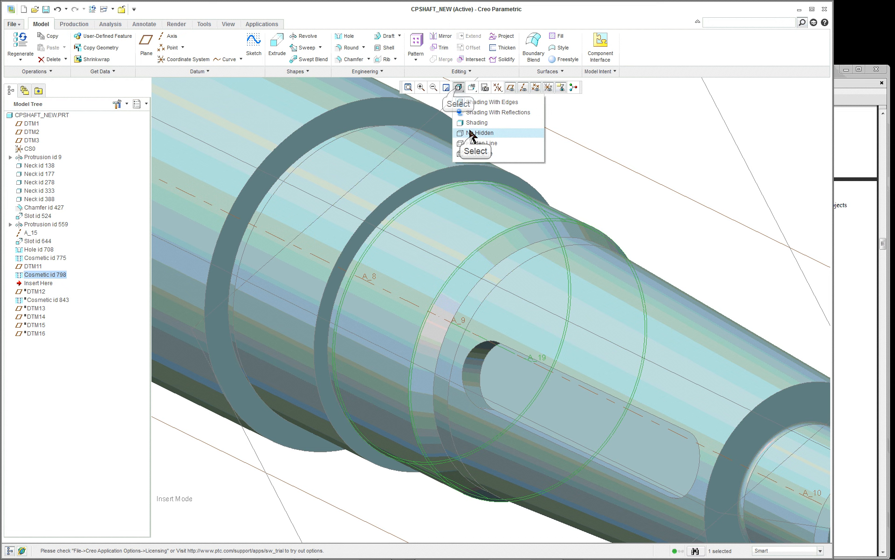
pyautogui.click(475, 132)
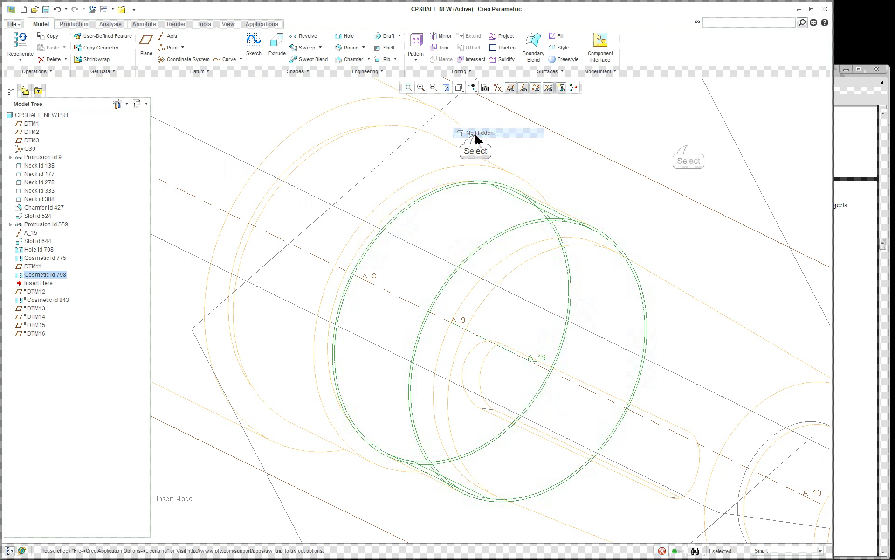
# Open the definition of cosmetic thread Cosmetic id 798 for editing
pyautogui.click(689, 146)
pyautogui.scroll(-1, 649, 186)
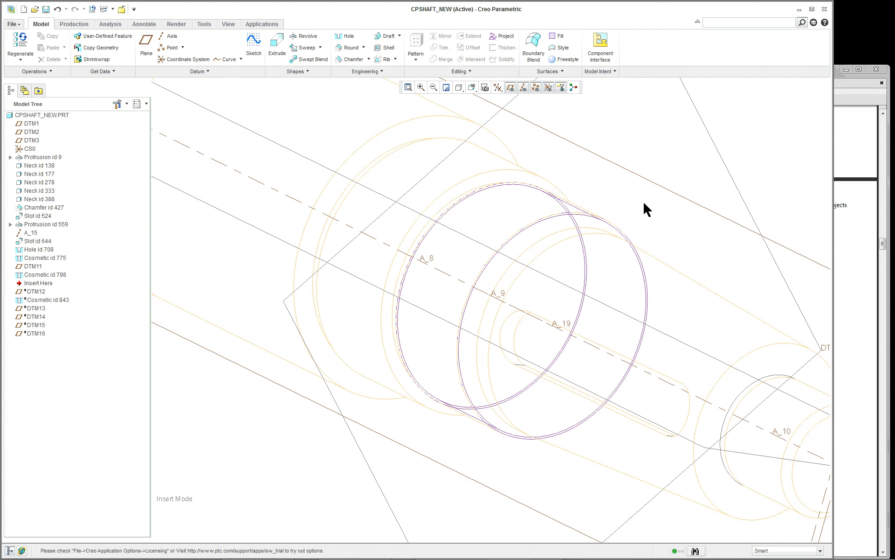
pyautogui.scroll(-1, 642, 205)
pyautogui.scroll(1, 677, 229)
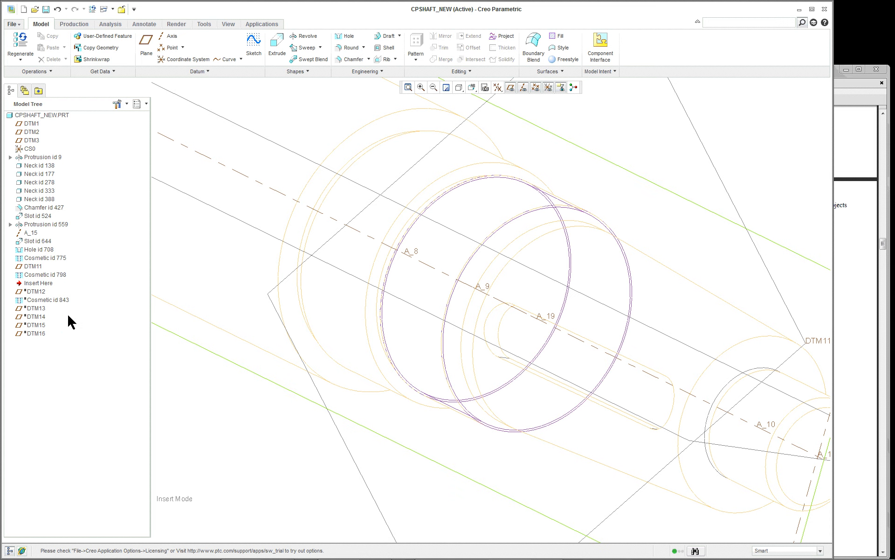
pyautogui.rightClick(54, 276)
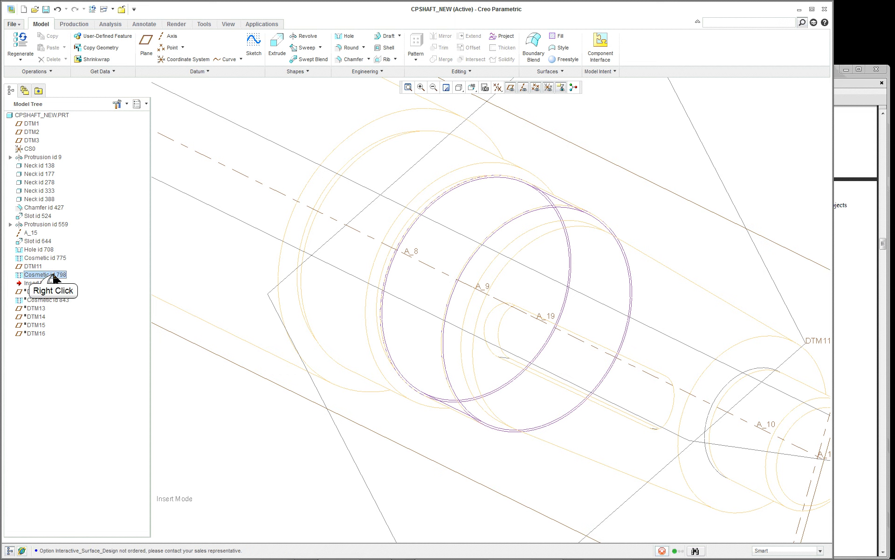
pyautogui.click(76, 344)
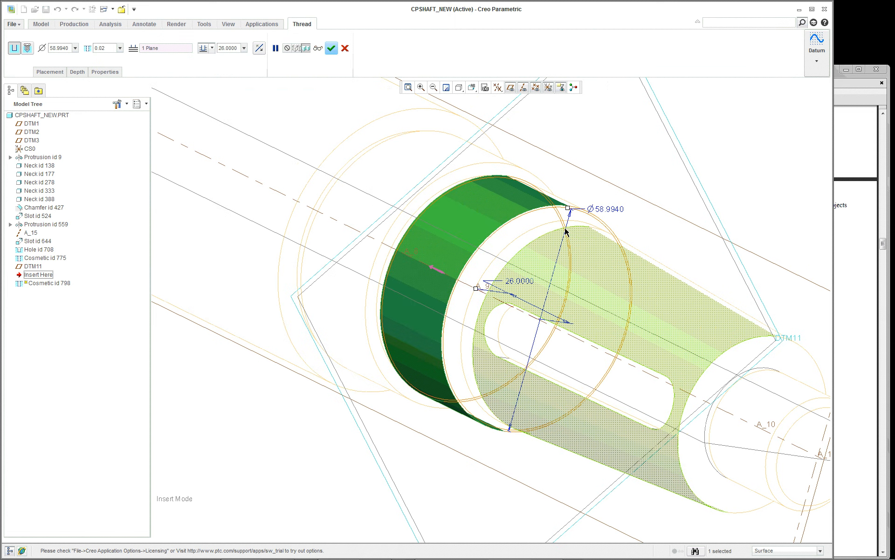
# Inspect the threaded surface, start plane and depth of Cosmetic id 798 around DTM11 and the adjacent neck
pyautogui.scroll(2, 587, 321)
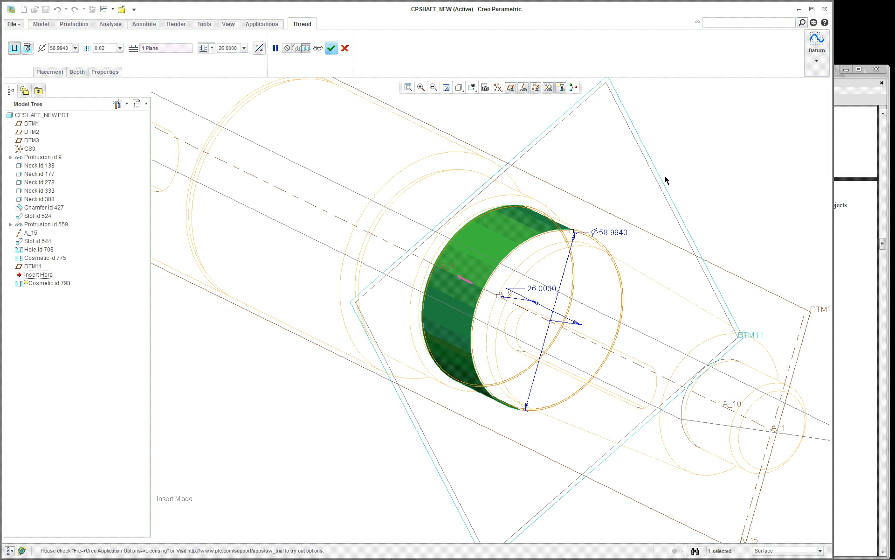
pyautogui.moveTo(581, 244)
pyautogui.mouseDown(button='middle')
pyautogui.moveTo(636, 234)
pyautogui.moveTo(638, 214)
pyautogui.moveTo(654, 222)
pyautogui.mouseUp(button='middle')
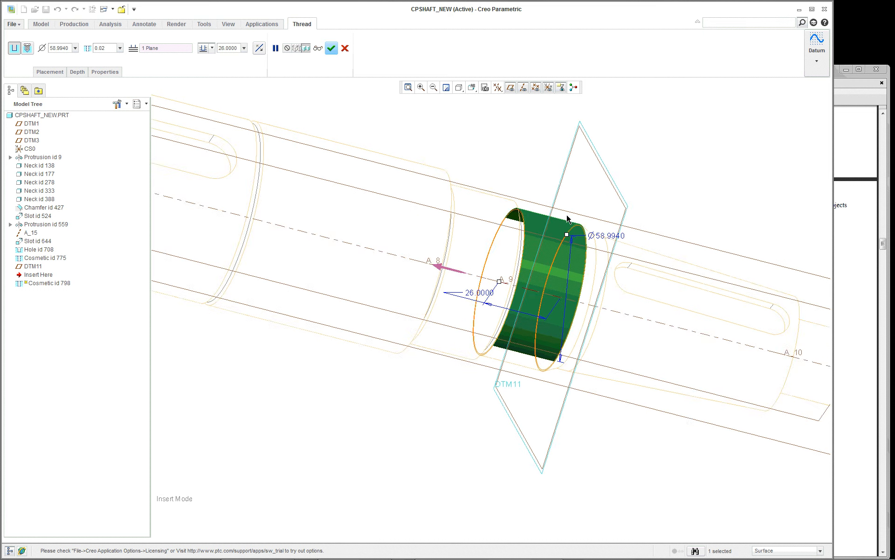
pyautogui.scroll(-6, 531, 215)
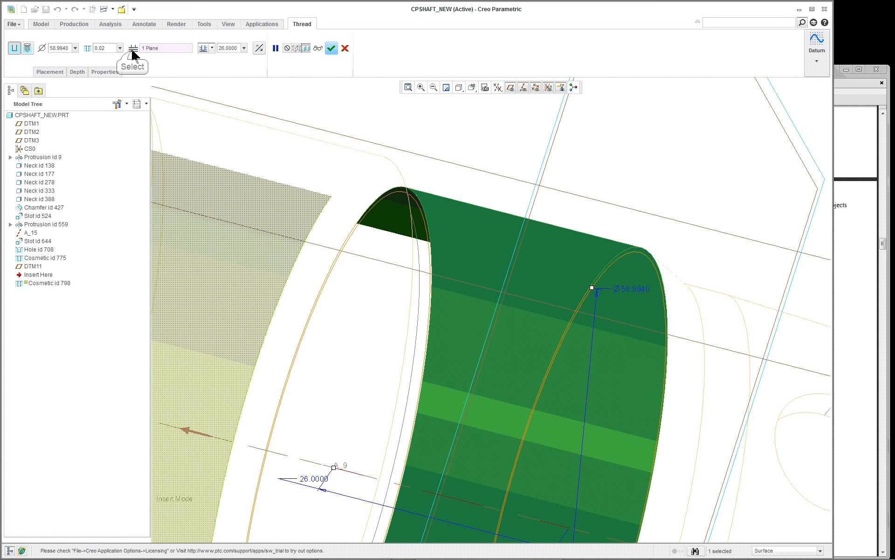
pyautogui.scroll(-5, 296, 100)
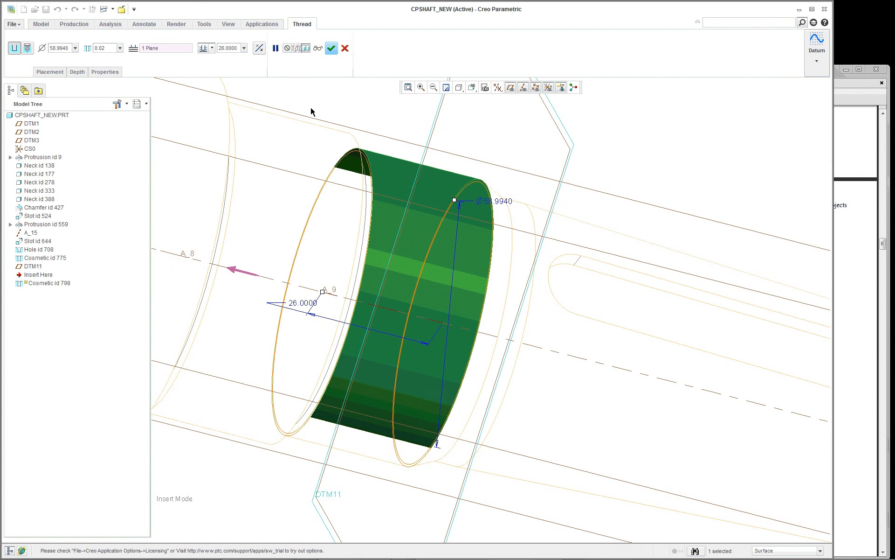
pyautogui.moveTo(362, 179); pyautogui.dragTo(341, 179, button='middle')
pyautogui.scroll(1, 340, 179)
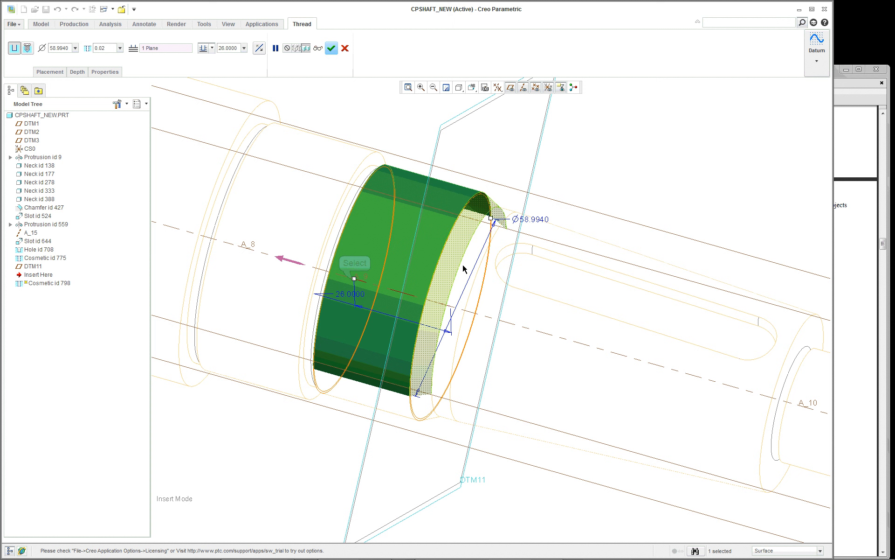
# Try shortening Cosmetic id 798's depth to 19 mm and switching it from Blind to To Selected, and discard the thread edit
pyautogui.moveTo(355, 281); pyautogui.dragTo(380, 287)
pyautogui.rightClick(380, 288)
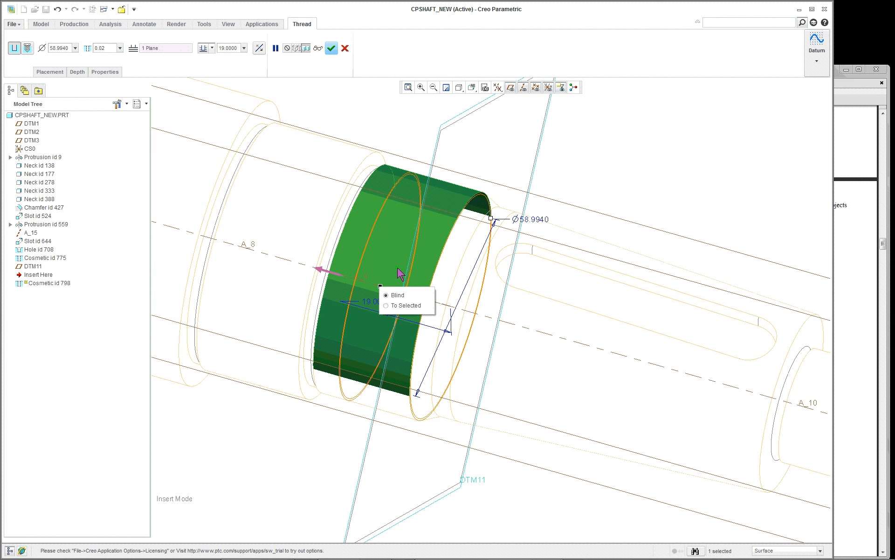
pyautogui.click(402, 305)
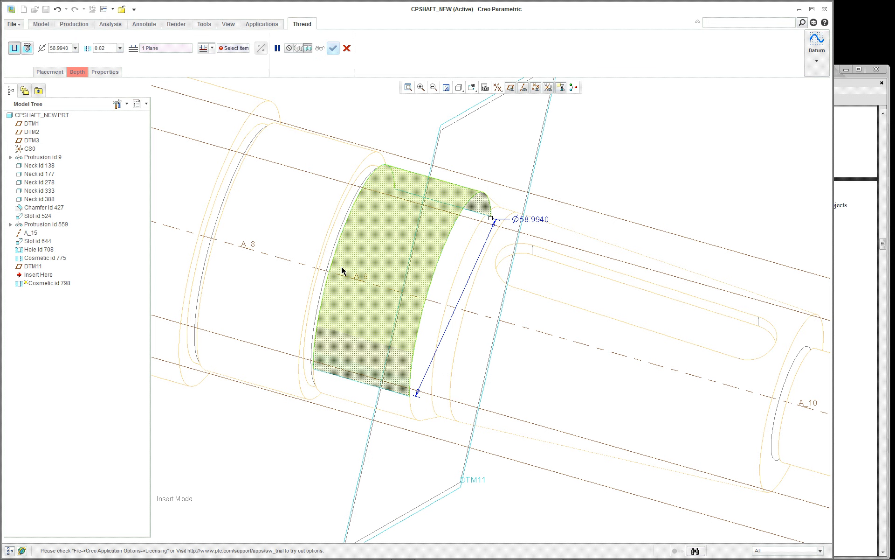
pyautogui.moveTo(342, 266); pyautogui.dragTo(352, 258, button='middle')
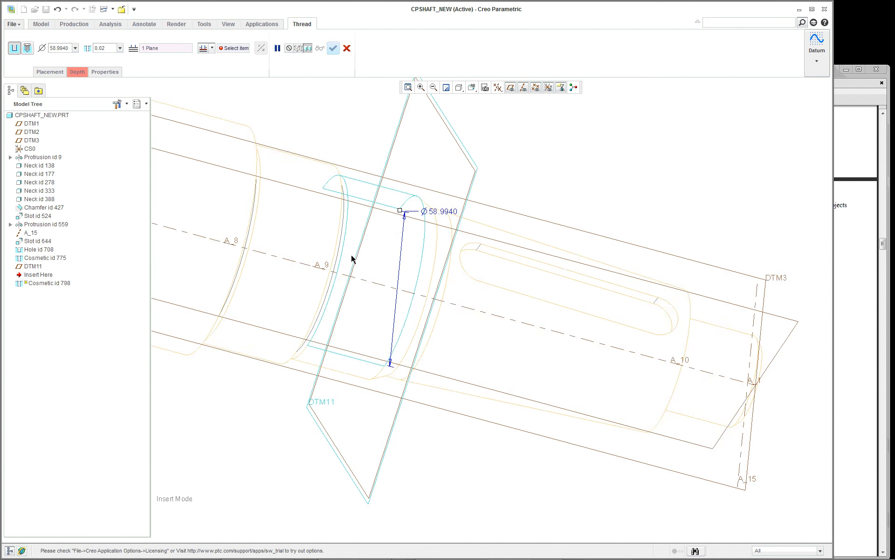
pyautogui.scroll(6, 307, 172)
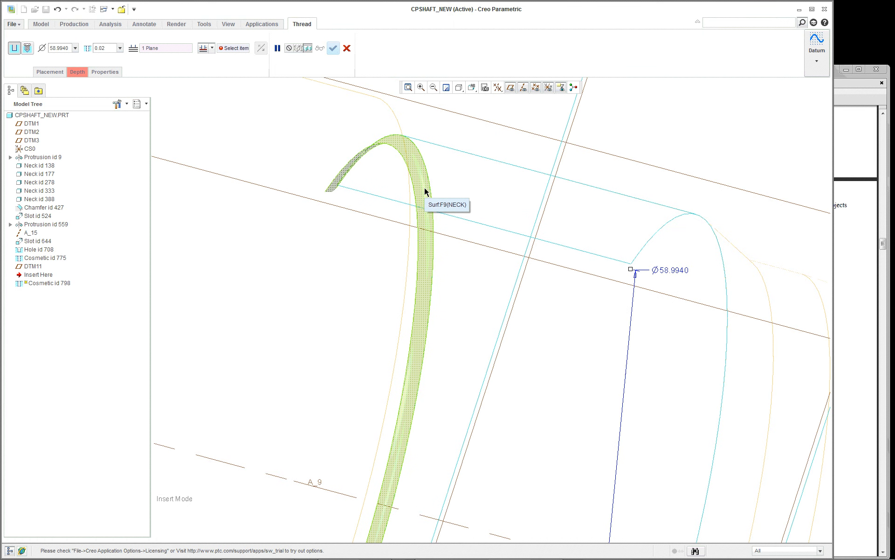
pyautogui.scroll(-6, 435, 180)
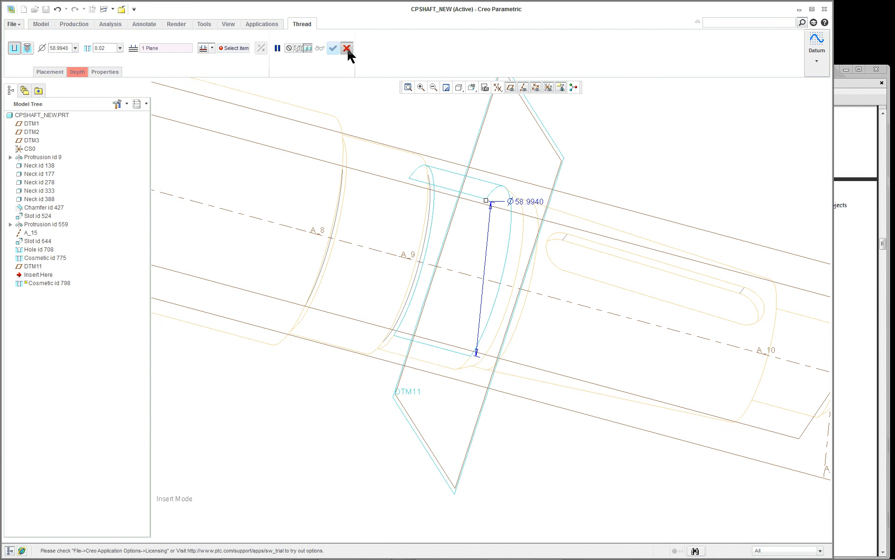
pyautogui.click(347, 48)
# Display the shaft in Shading With Edges and inspect Cosmetic id 798 beside the neck groove
pyautogui.click(429, 295)
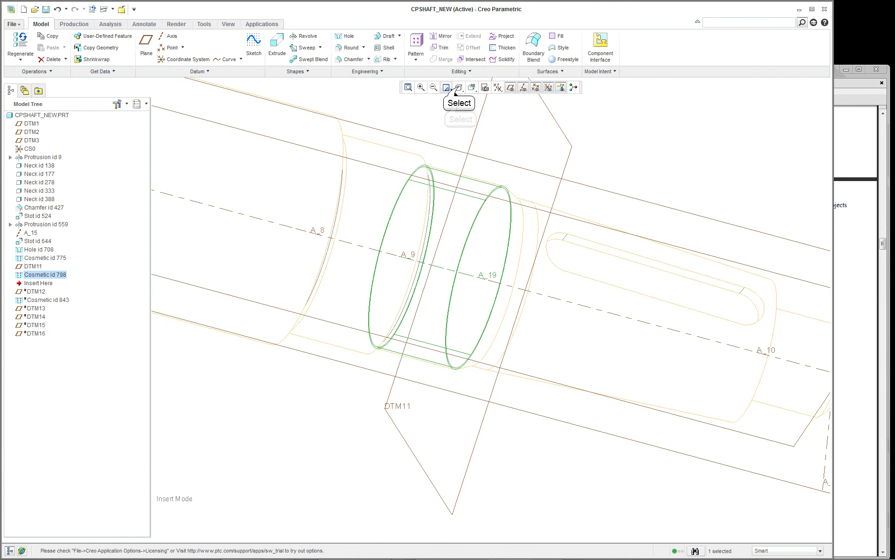
pyautogui.click(457, 89)
pyautogui.click(481, 102)
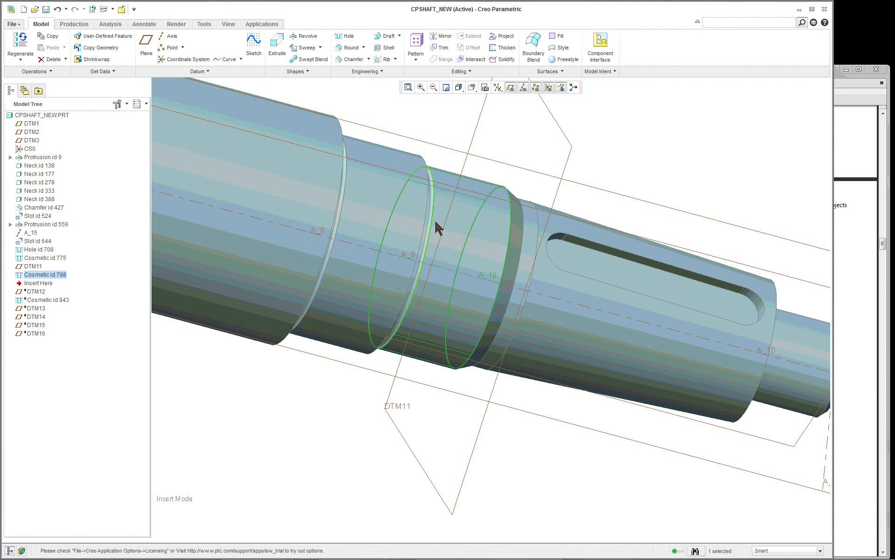
pyautogui.scroll(-6, 432, 203)
pyautogui.scroll(4, 439, 167)
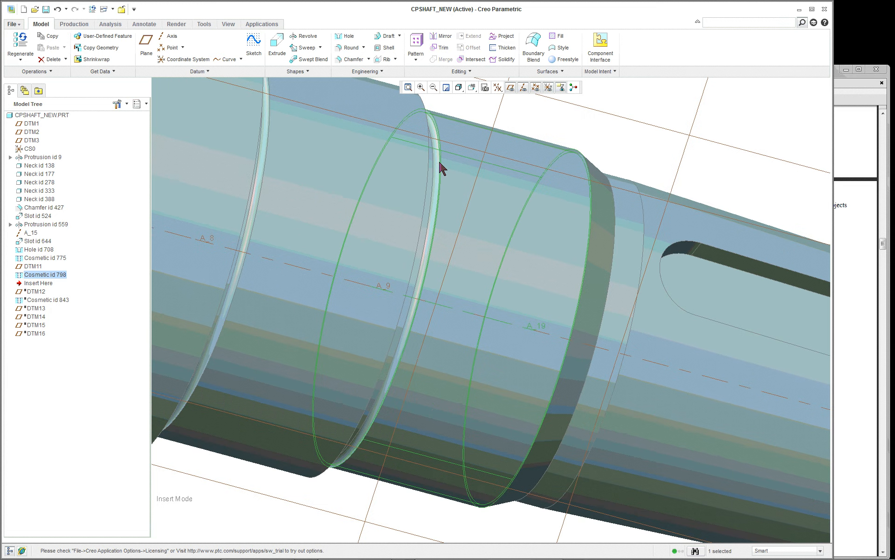
pyautogui.scroll(-5, 432, 172)
pyautogui.scroll(2, 459, 125)
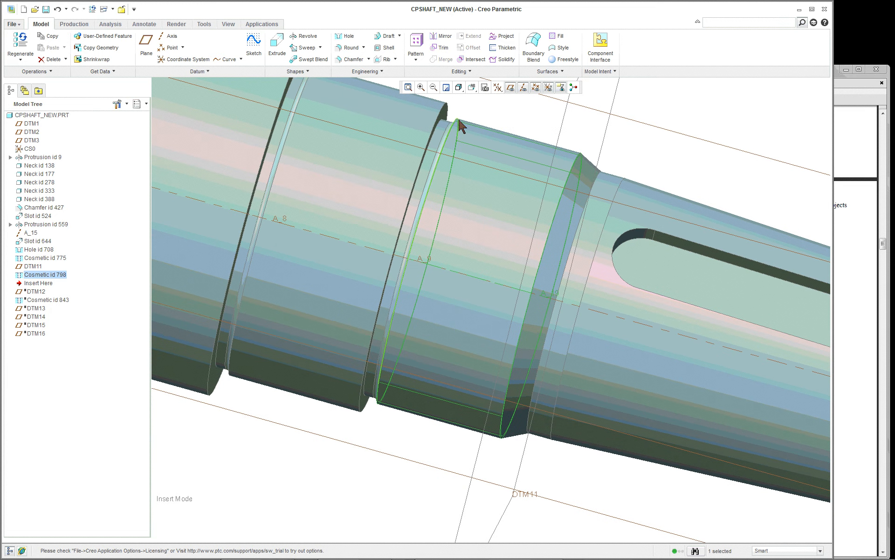
pyautogui.scroll(3, 507, 188)
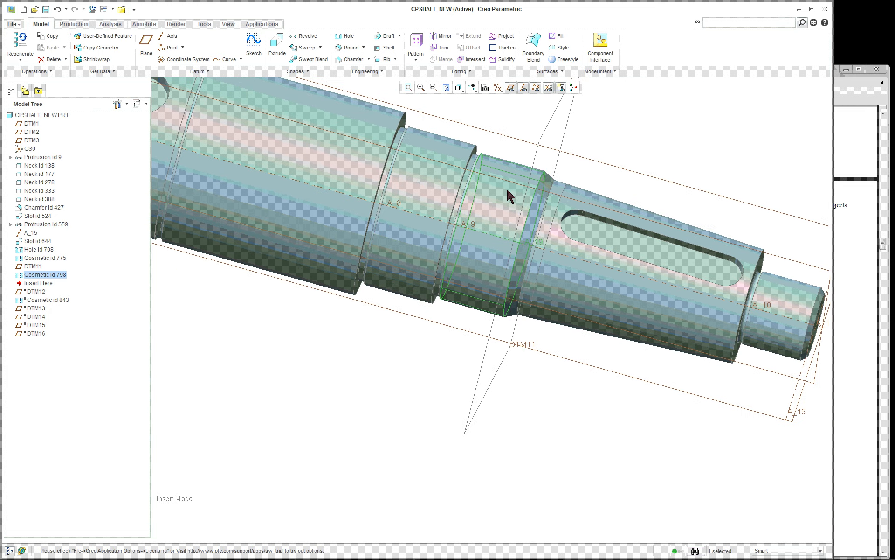
# Move the insertion point past DTM12 and on to the end of the model tree after DTM16
pyautogui.moveTo(46, 286); pyautogui.dragTo(18, 295)
pyautogui.scroll(3, 326, 366)
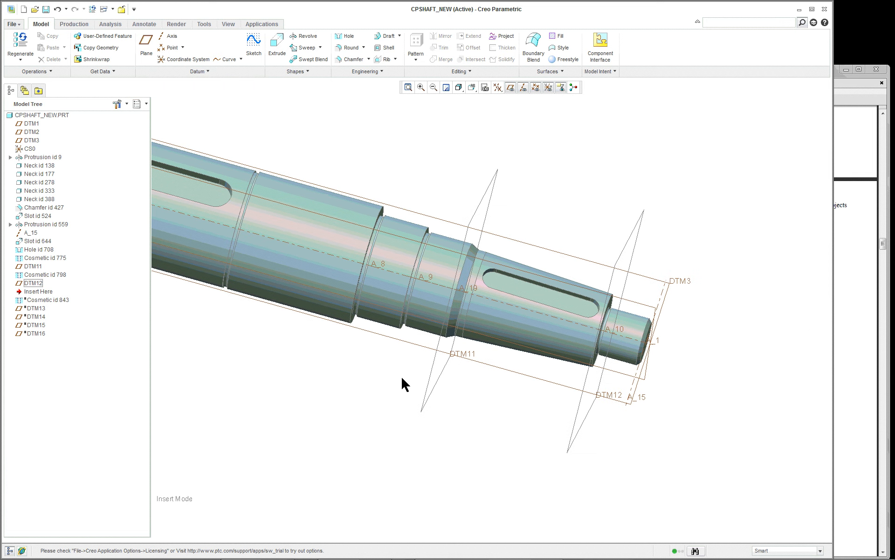
pyautogui.moveTo(43, 291); pyautogui.dragTo(41, 336)
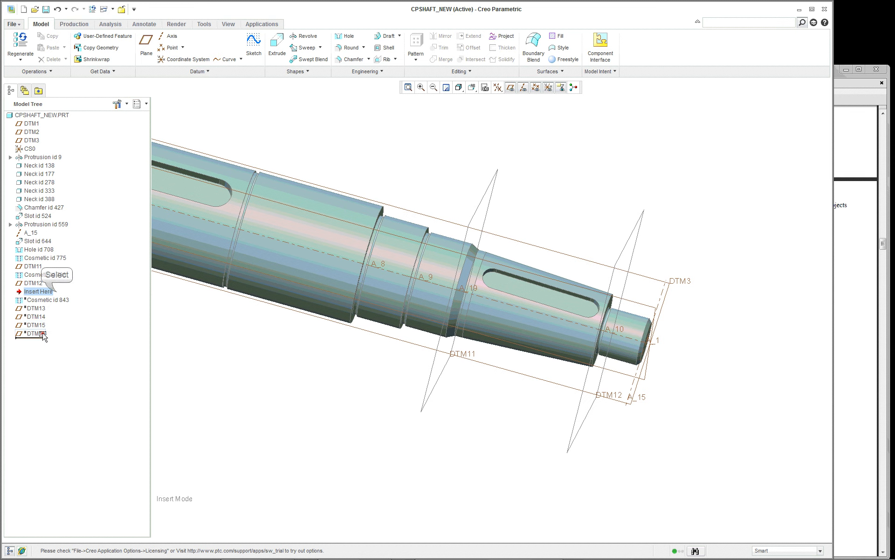
# Locate Cosmetic id 843 on the shaft's stepped end and open its definition for editing
pyautogui.click(56, 292)
pyautogui.moveTo(656, 409); pyautogui.dragTo(629, 410, button='middle')
pyautogui.moveTo(694, 387); pyautogui.dragTo(708, 358, button='middle')
pyautogui.scroll(5, 645, 365)
pyautogui.rightClick(644, 366)
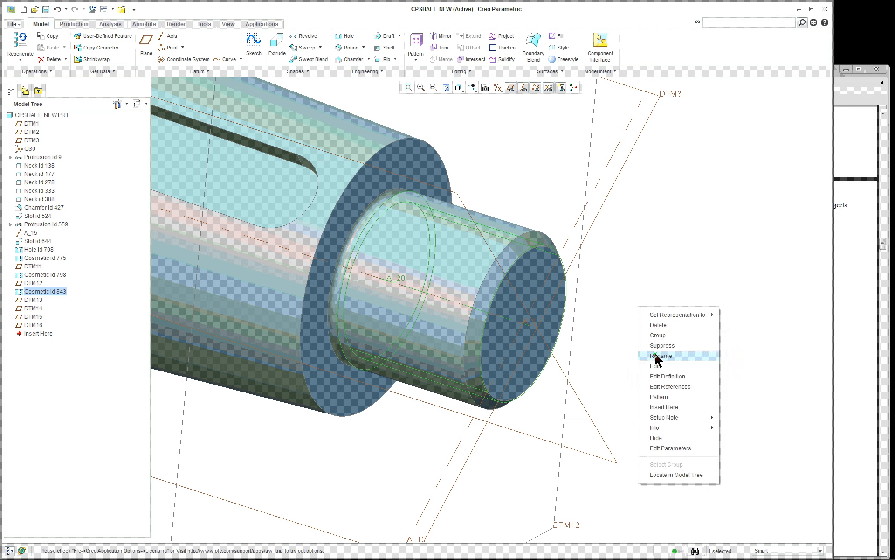
pyautogui.click(666, 374)
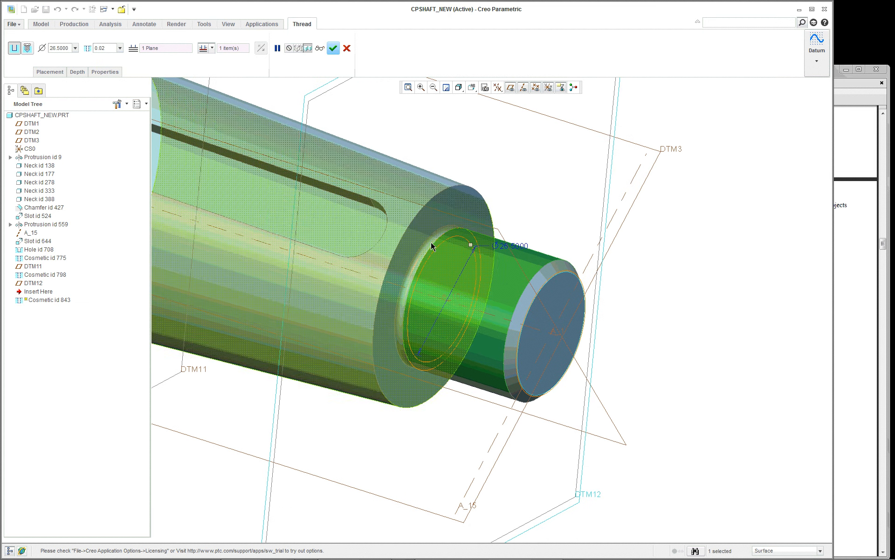
# Review Cosmetic id 843's threaded surface, start plane and To Selected depth reference on the shaft end, and accept the definition unchanged
pyautogui.click(44, 73)
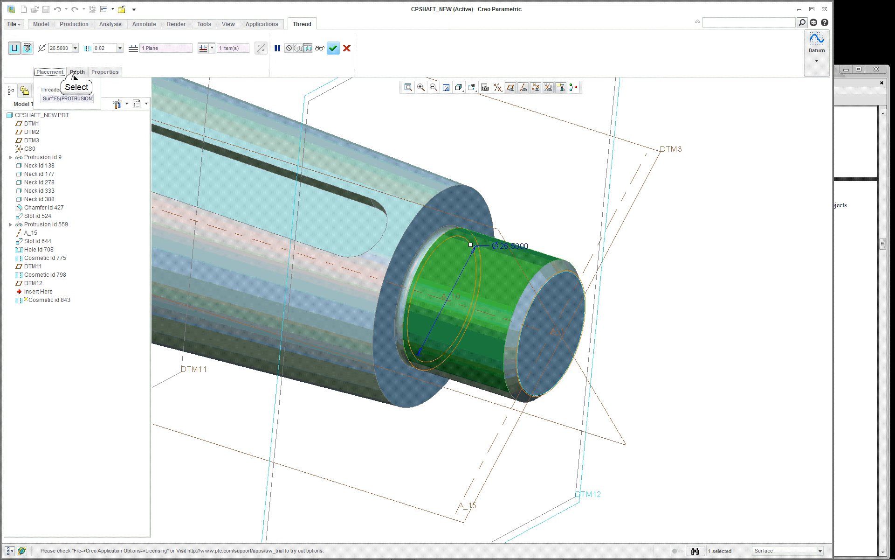
pyautogui.click(77, 71)
pyautogui.click(95, 98)
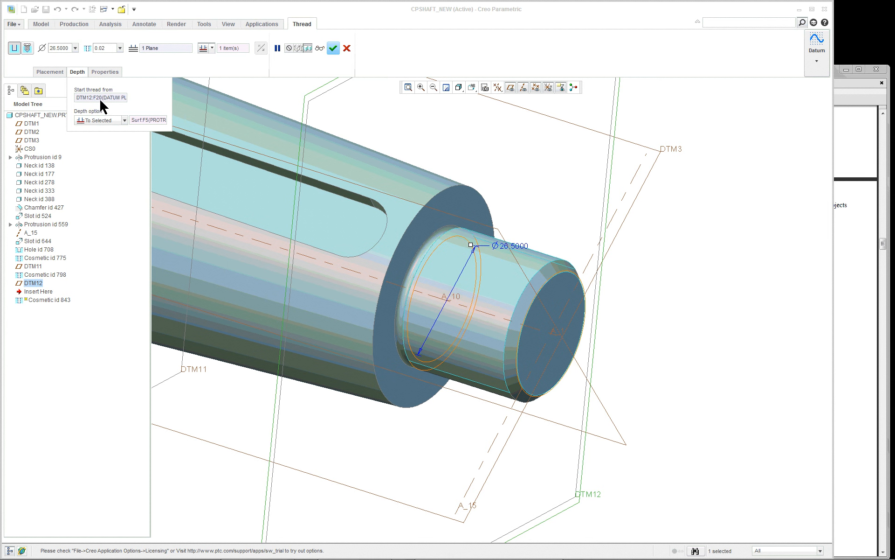
pyautogui.scroll(2, 710, 217)
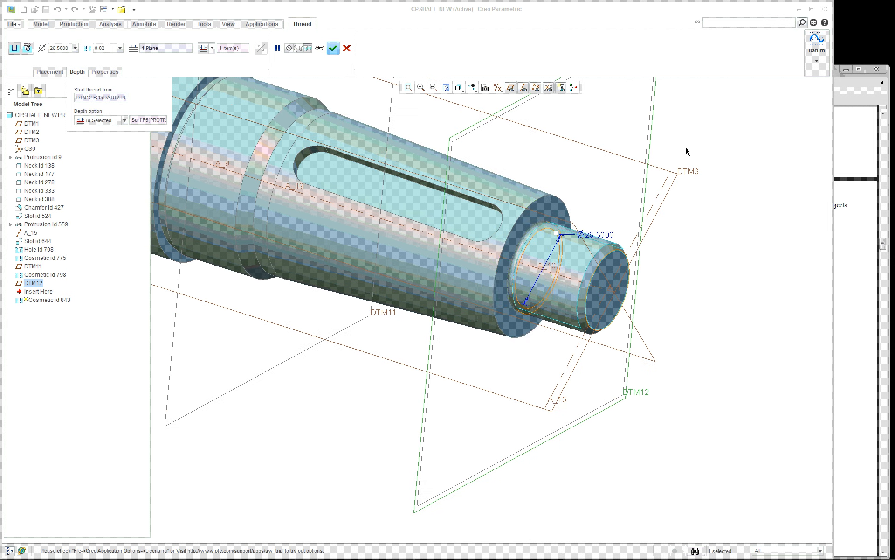
pyautogui.moveTo(568, 253); pyautogui.dragTo(586, 273, button='middle')
pyautogui.scroll(-5, 477, 214)
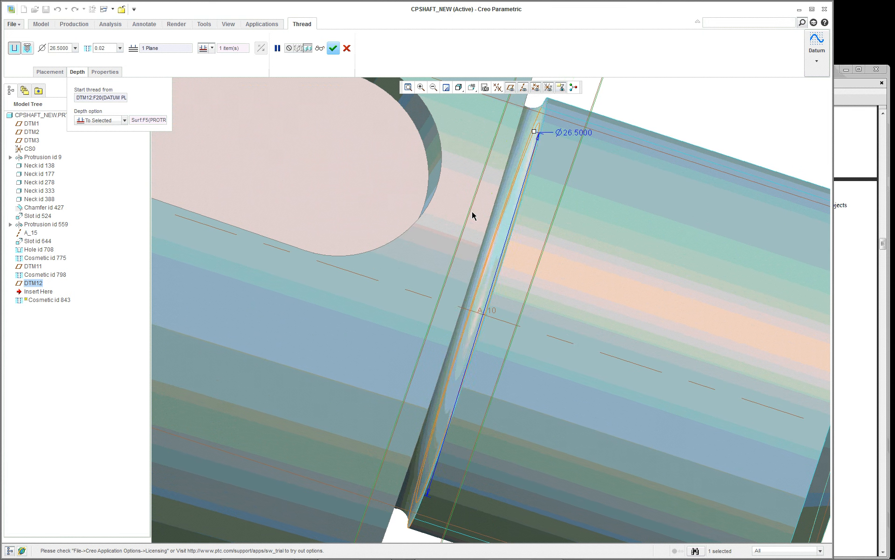
pyautogui.scroll(5, 543, 110)
pyautogui.moveTo(580, 166); pyautogui.dragTo(567, 191, button='middle')
pyautogui.scroll(3, 717, 149)
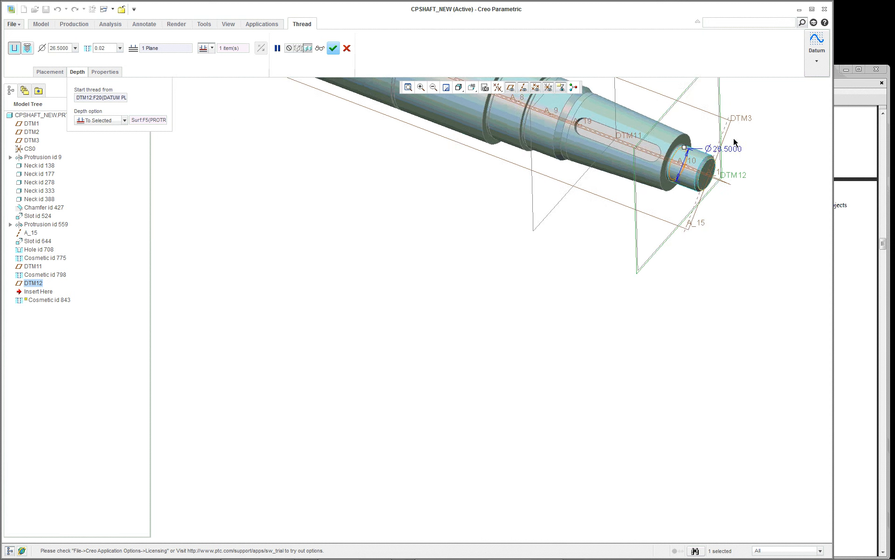
pyautogui.scroll(-6, 746, 122)
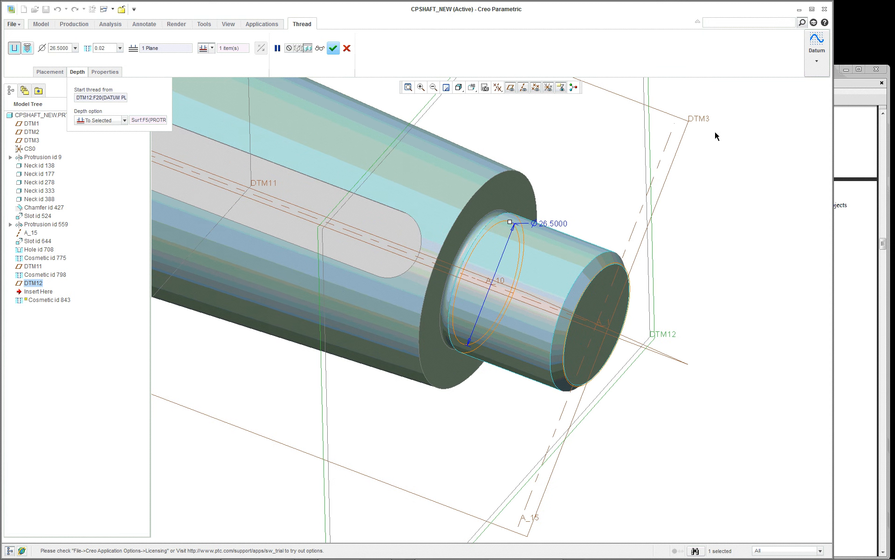
pyautogui.click(143, 122)
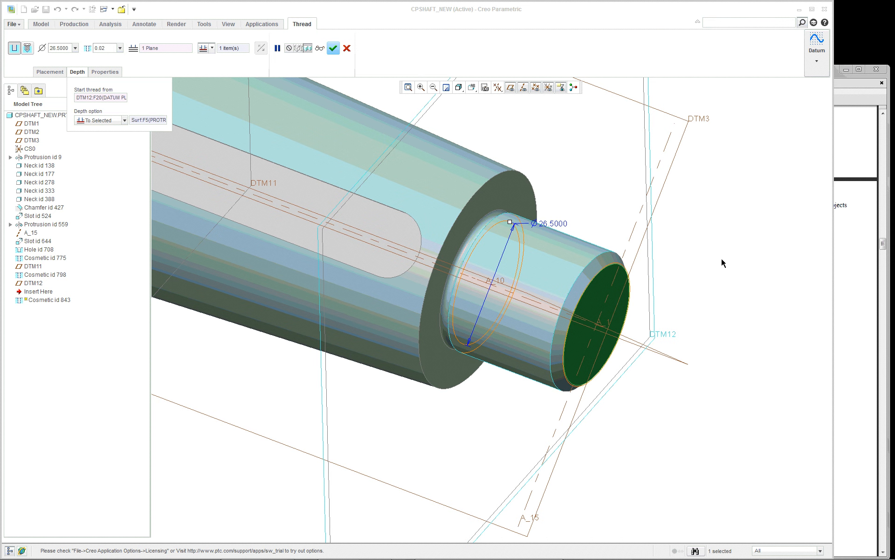
pyautogui.click(333, 48)
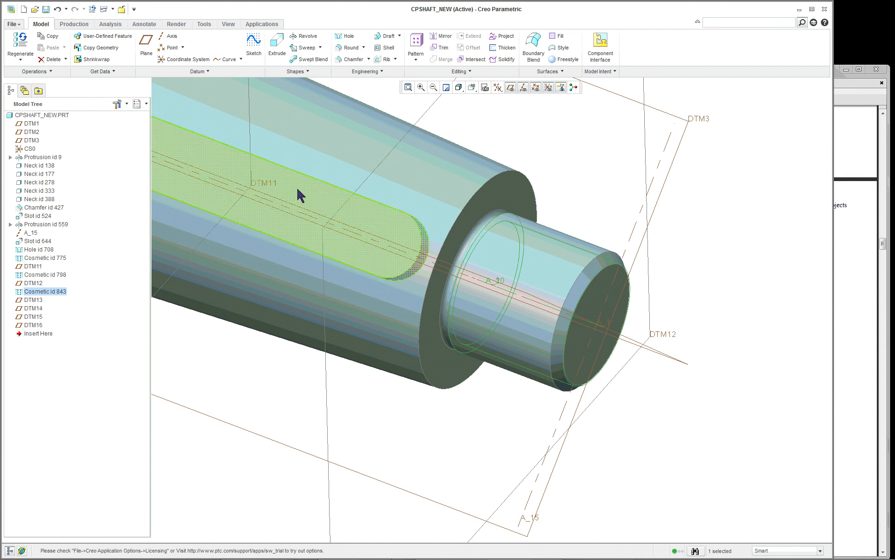
# Undo the latest changes one at a time and the remaining 13 actions in the undo history together
pyautogui.scroll(4, 273, 182)
pyautogui.click(57, 8)
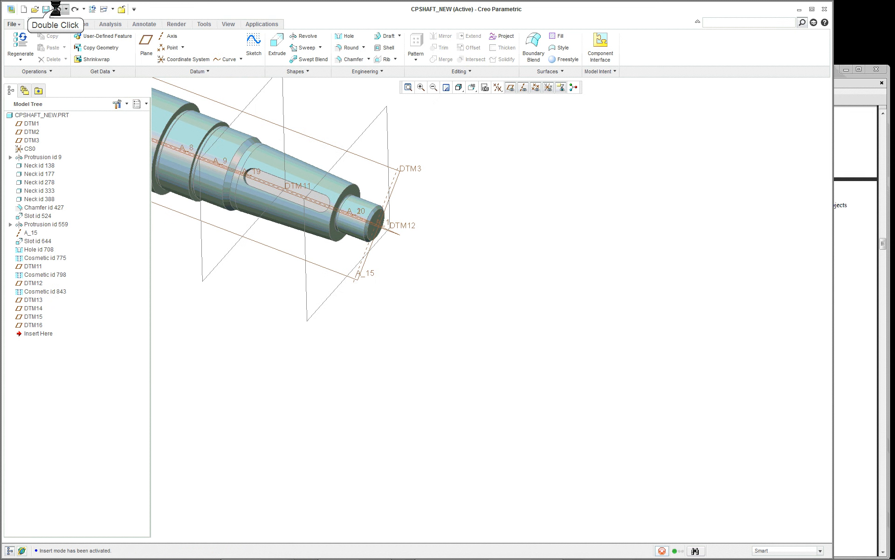
pyautogui.click(57, 9)
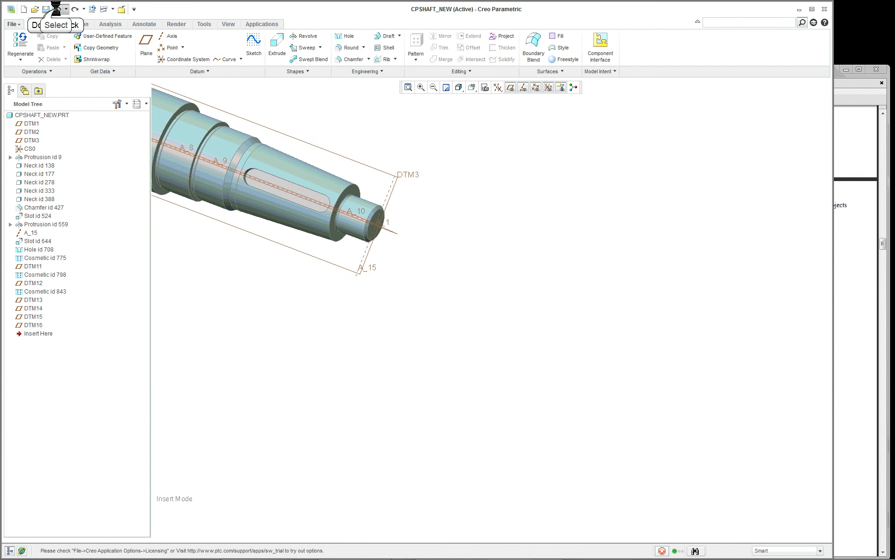
pyautogui.click(57, 9)
pyautogui.click(67, 9)
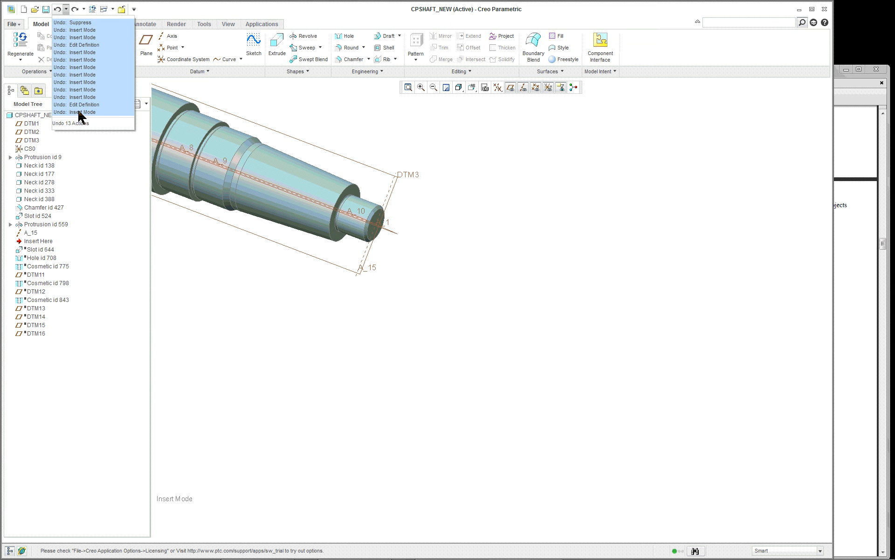
pyautogui.click(84, 112)
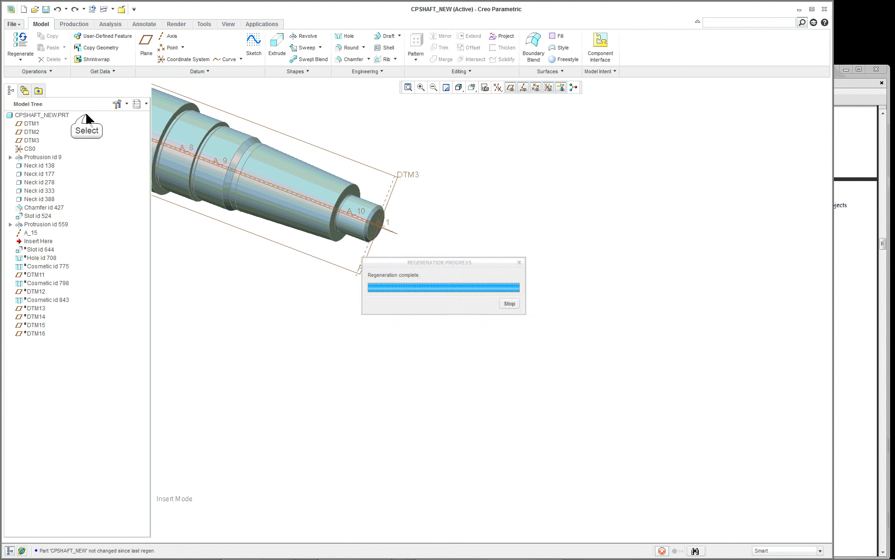
# Reorient the view to show the whole shaft and locate datum planes DTM16, DTM15, DTM14 and DTM13 on it
pyautogui.click(459, 88)
pyautogui.click(480, 111)
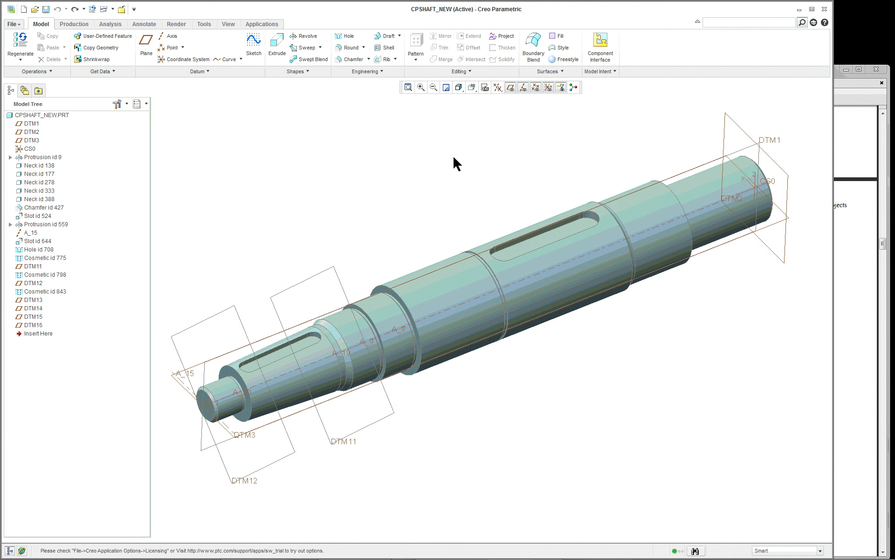
pyautogui.click(34, 325)
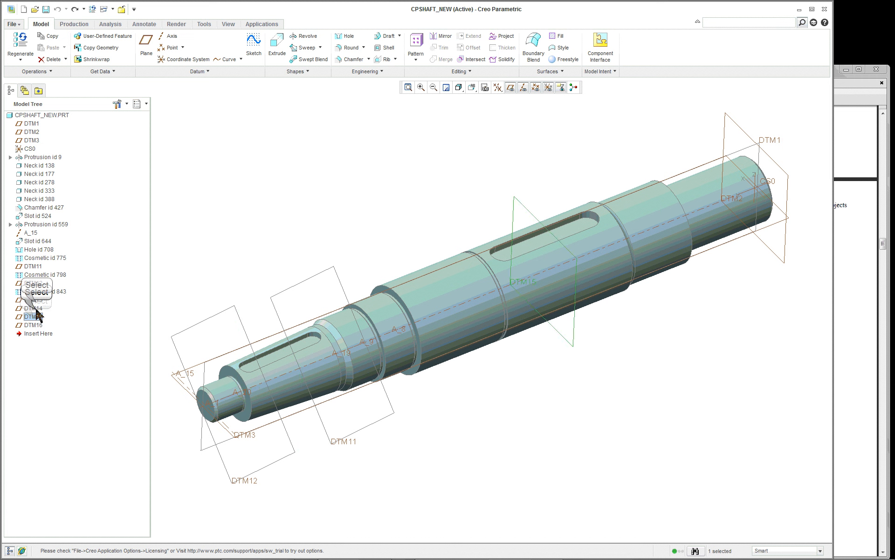
pyautogui.click(33, 308)
pyautogui.click(33, 300)
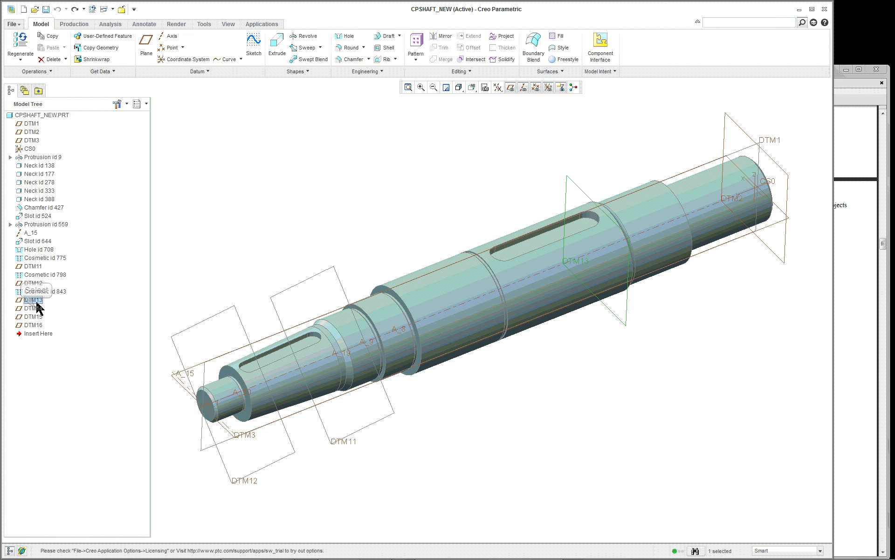
pyautogui.click(36, 308)
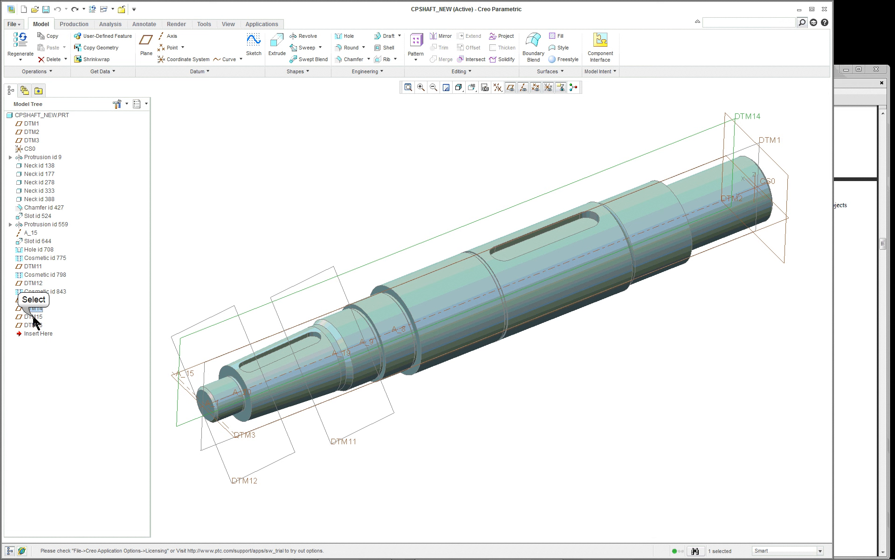
# Locate datum plane DTM15 on the shaft and bring up the list of saved cross sections in the View Manager
pyautogui.click(33, 317)
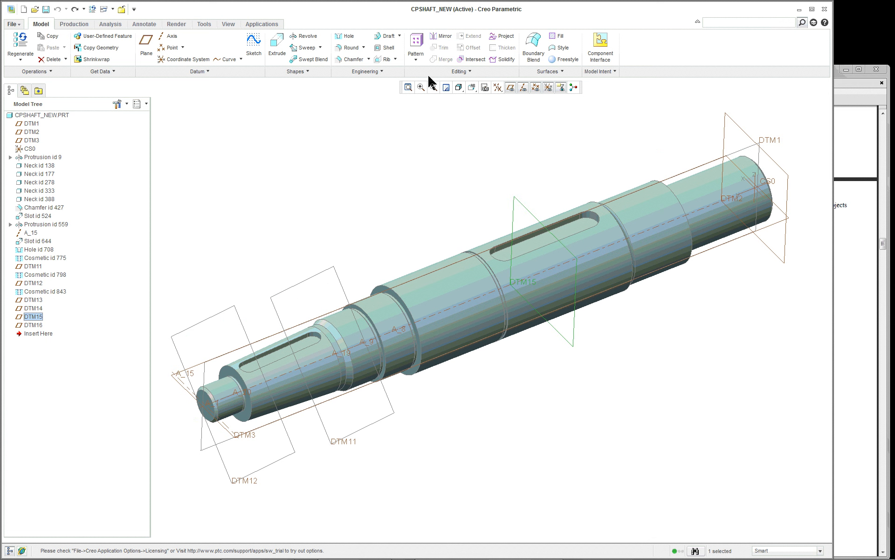
pyautogui.click(228, 24)
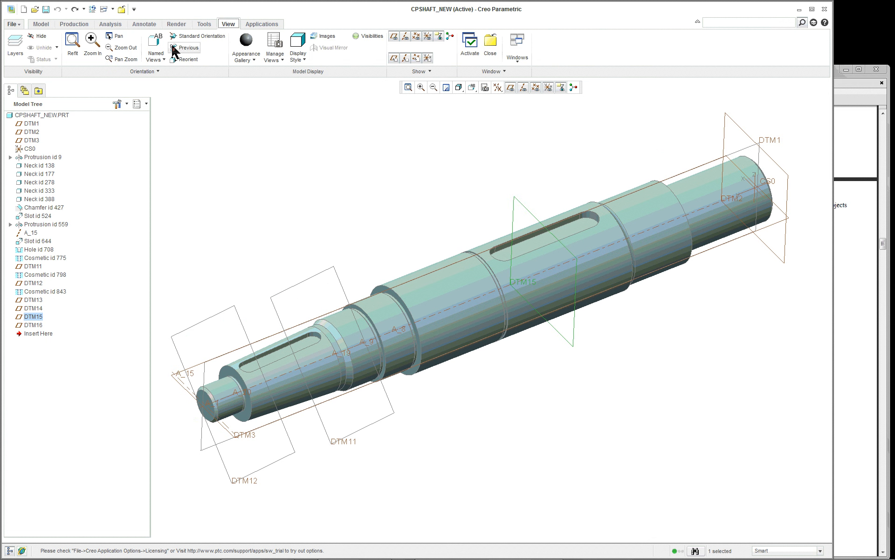
pyautogui.click(274, 47)
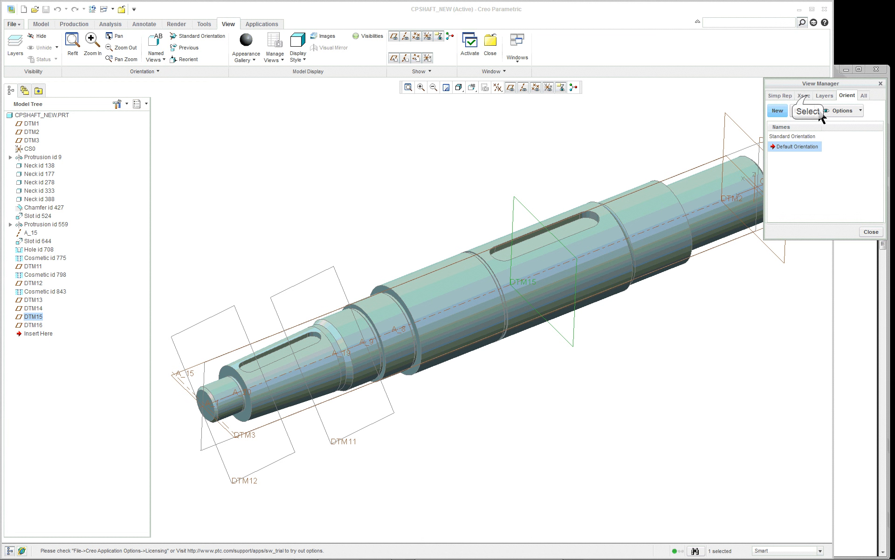
pyautogui.click(804, 95)
# Preview cross sections A, Aa, B and C on the shaft without activating any, and close the View Manager
pyautogui.click(777, 147)
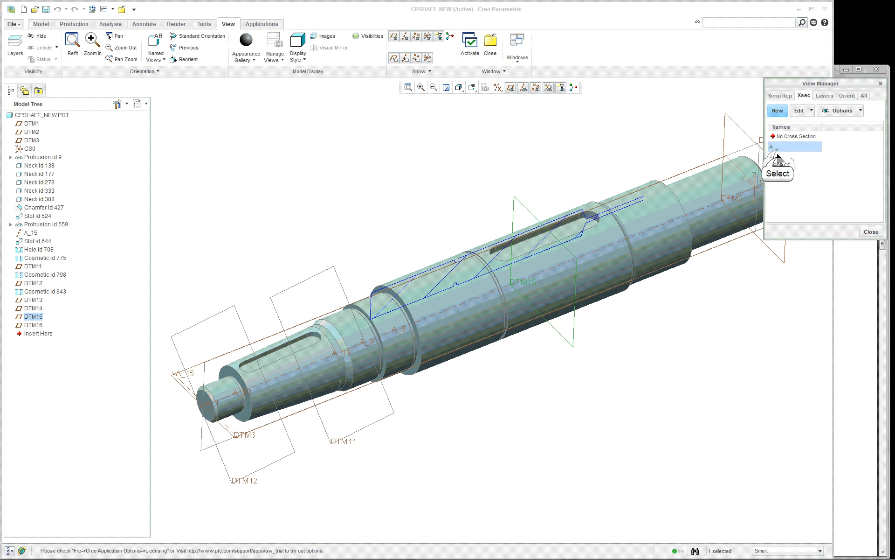
pyautogui.click(776, 157)
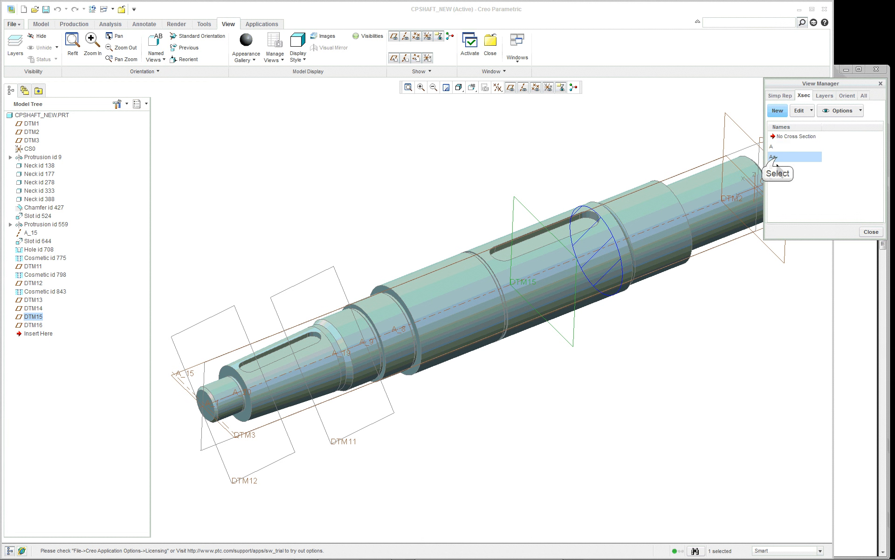
pyautogui.click(774, 168)
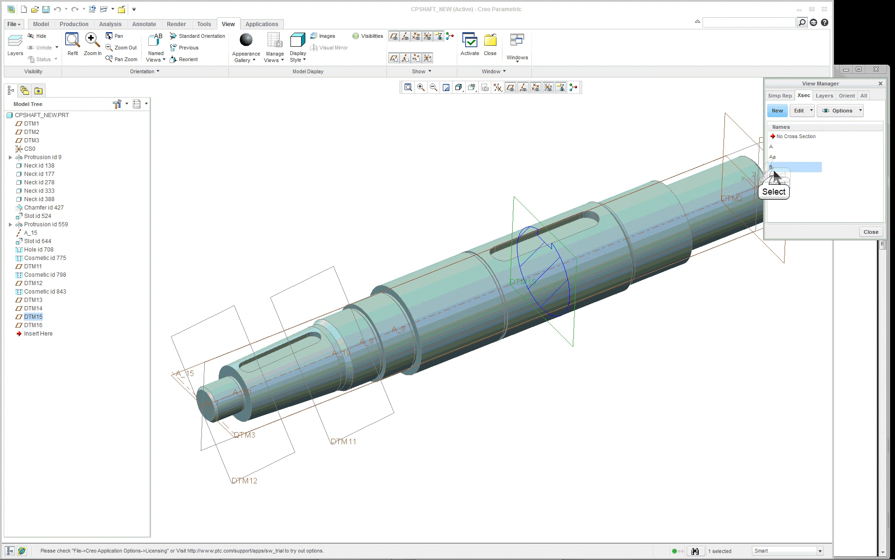
pyautogui.click(774, 176)
pyautogui.click(775, 159)
pyautogui.click(774, 167)
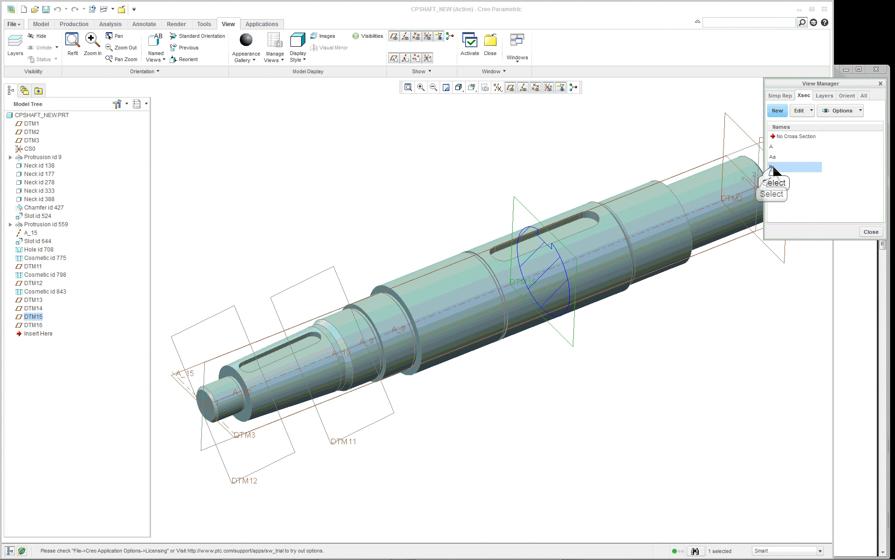
pyautogui.click(771, 179)
pyautogui.click(774, 158)
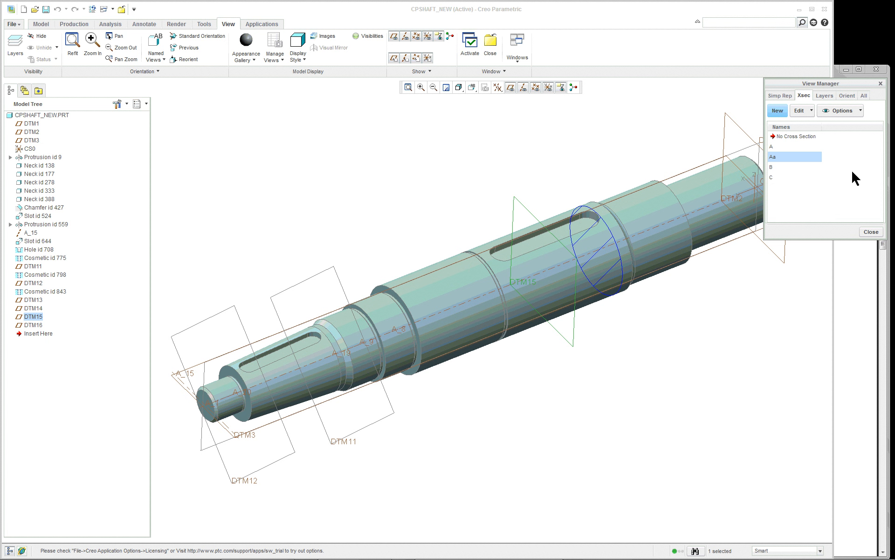
pyautogui.click(880, 83)
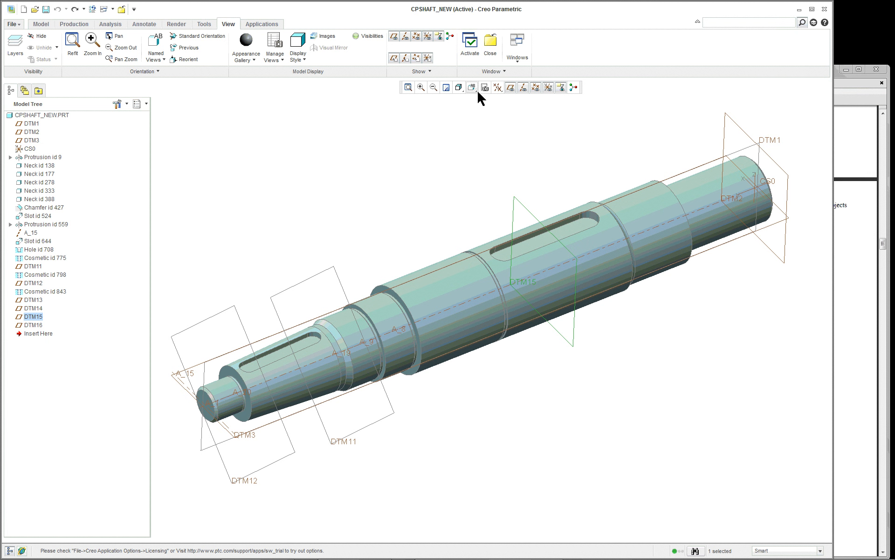